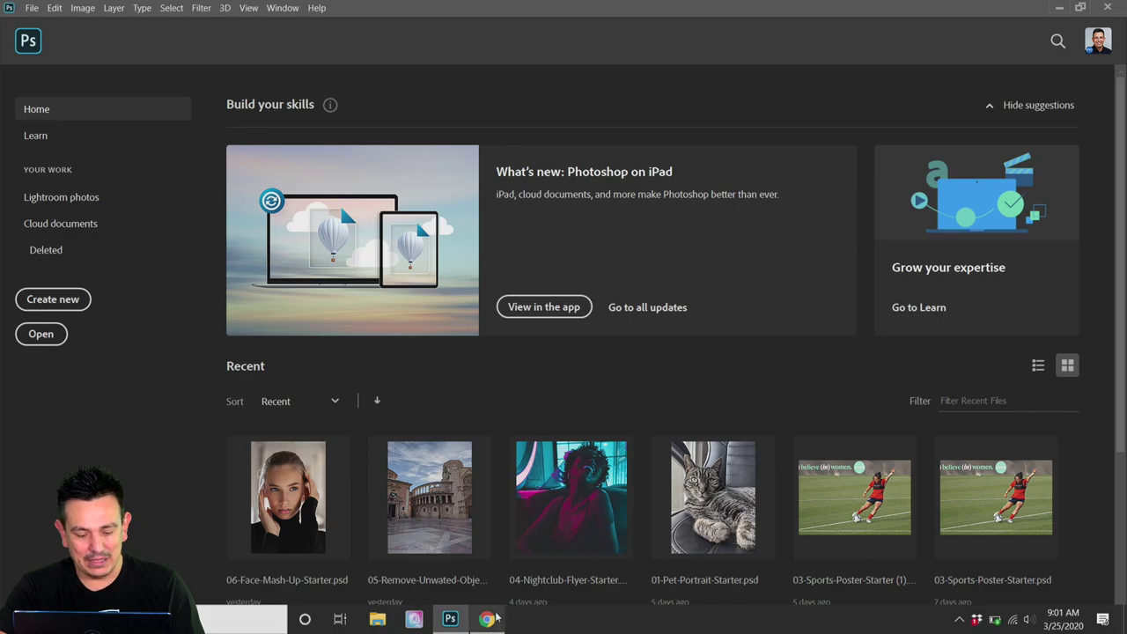
Switch to Chrome and open the starter files of the March 25 Compositing challenge from the Behance Daily Creative Challenge page
{"action": "left_click", "coordinate": [486, 619]}
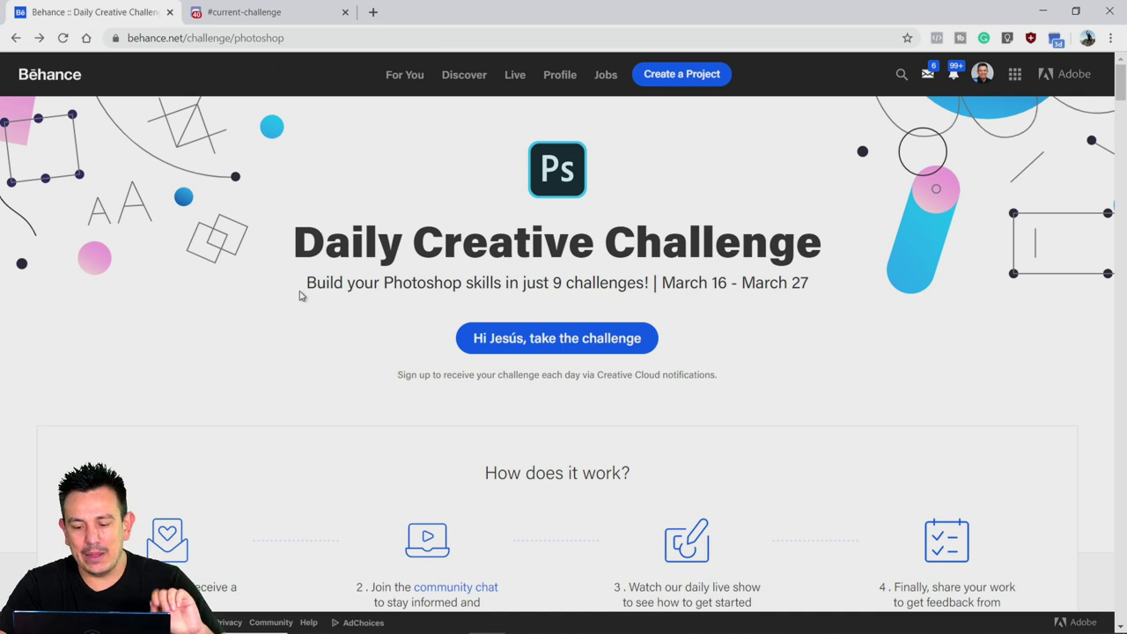
{"action": "scroll", "coordinate": [299, 295], "scroll_direction": "down", "scroll_amount": 1}
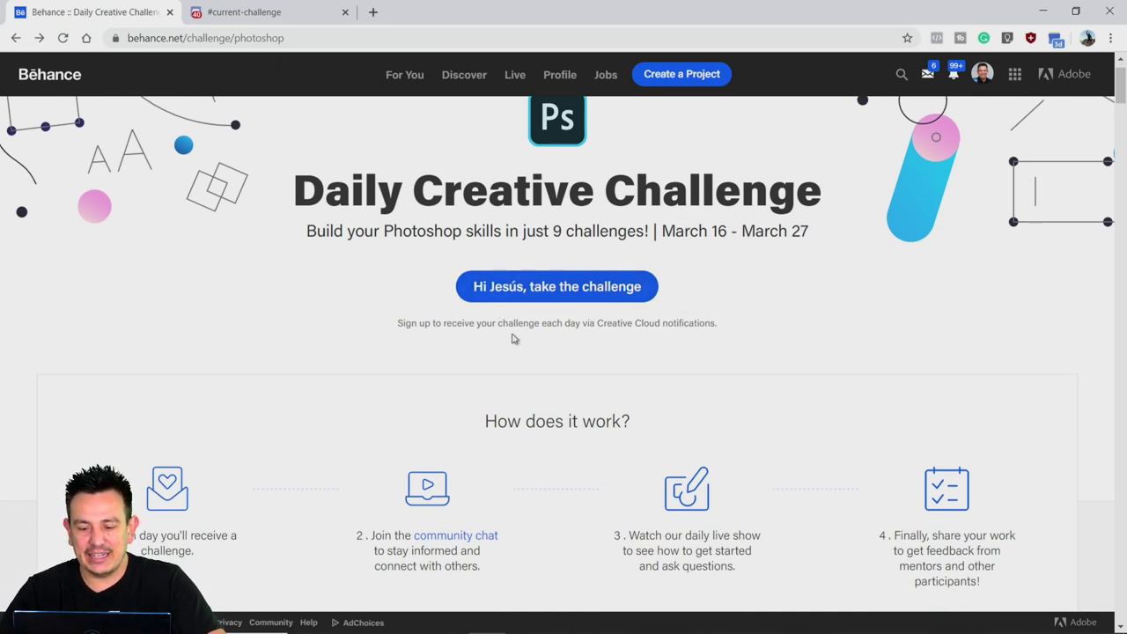
{"action": "scroll", "coordinate": [513, 350], "scroll_direction": "down", "scroll_amount": 6}
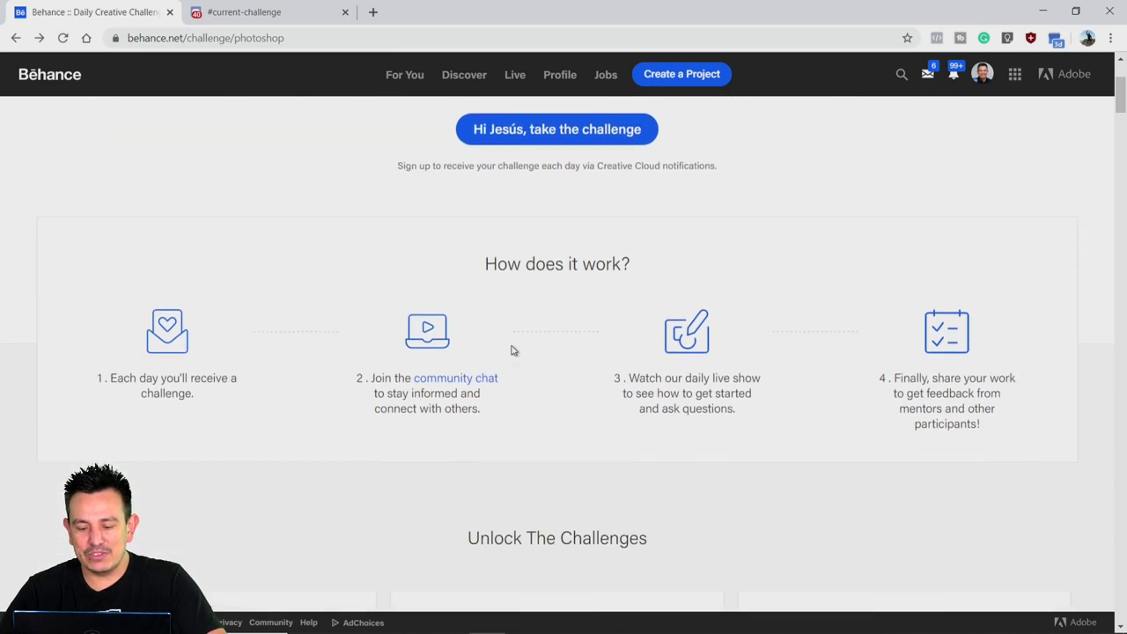
{"action": "scroll", "coordinate": [513, 350], "scroll_direction": "down", "scroll_amount": 7}
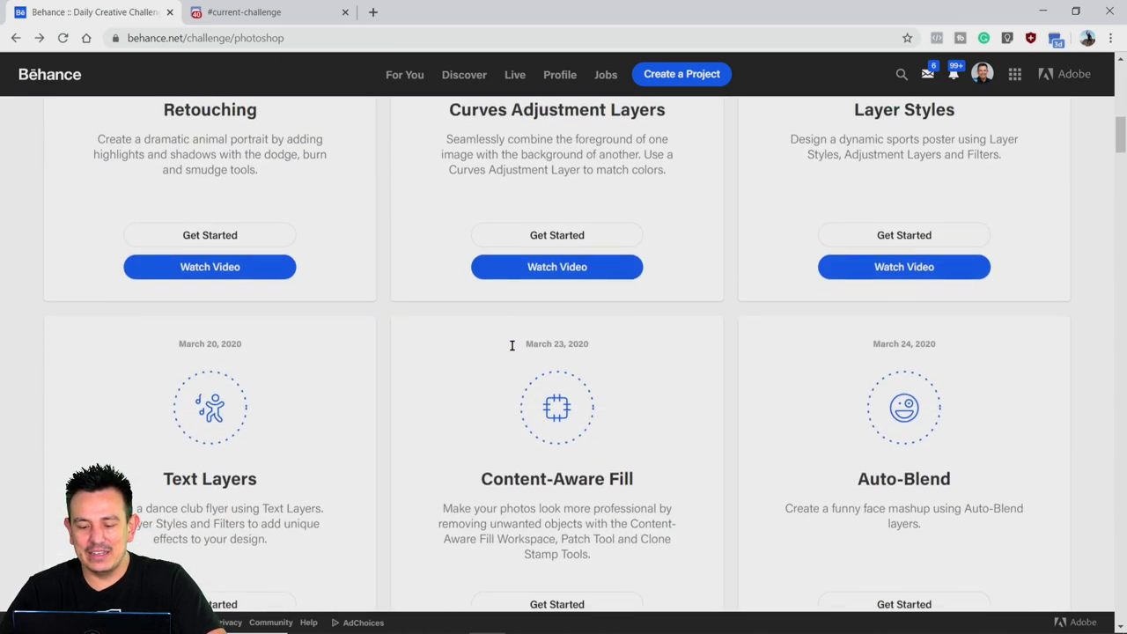
{"action": "scroll", "coordinate": [513, 351], "scroll_direction": "down", "scroll_amount": 1}
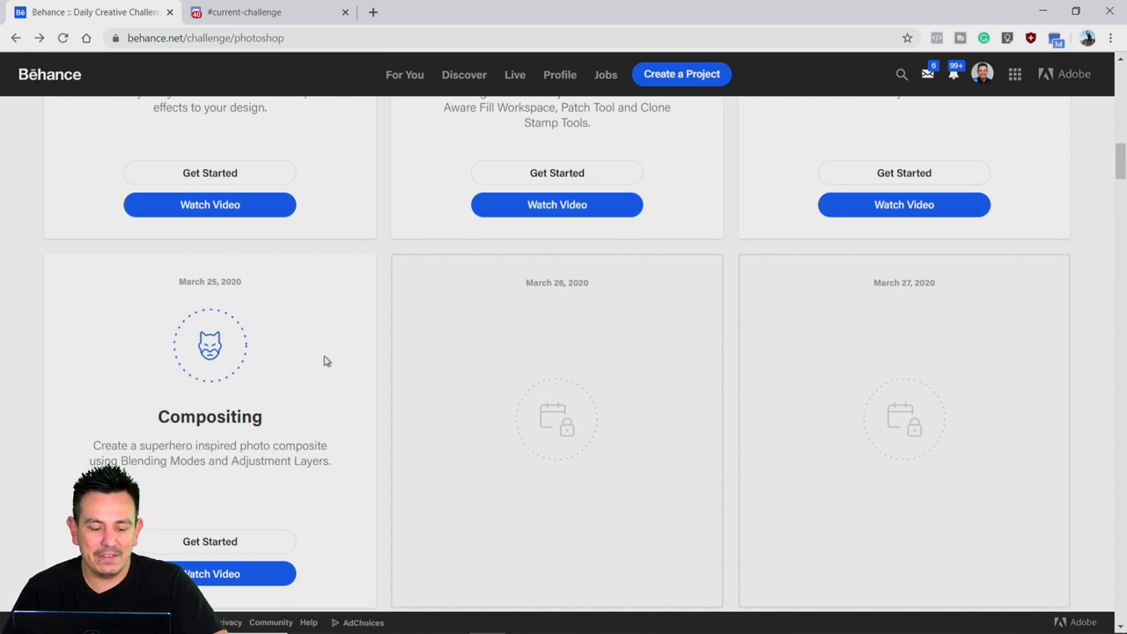
{"action": "scroll", "coordinate": [325, 361], "scroll_direction": "down", "scroll_amount": 1}
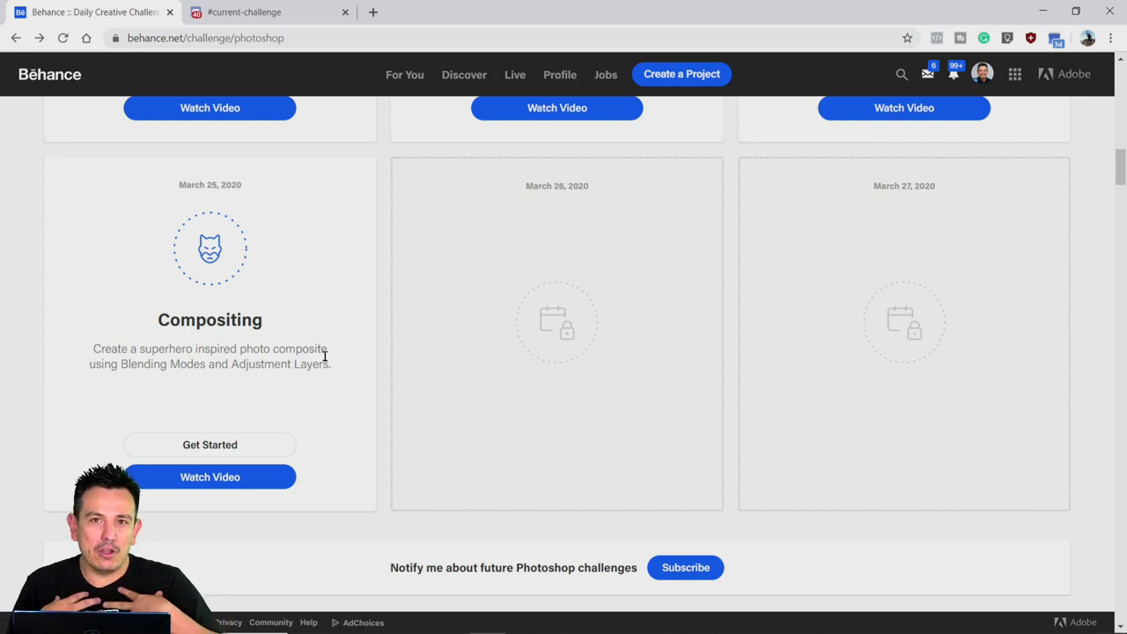
{"action": "left_click", "coordinate": [219, 453]}
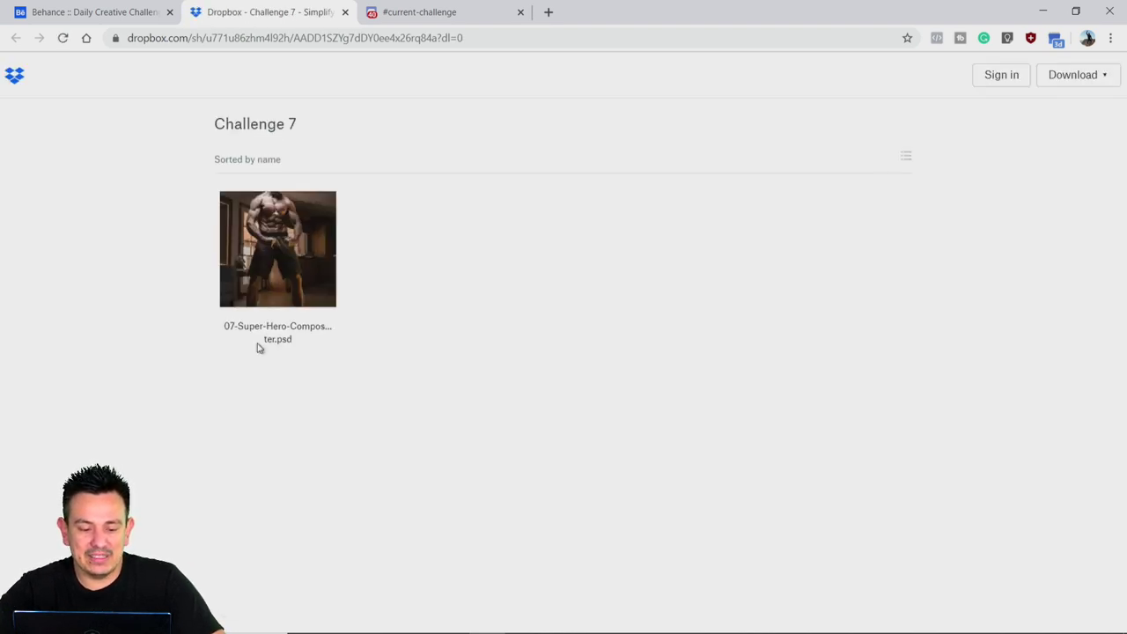
Download 07-Super-Hero-Composite-Starter.psd directly from Dropbox into the DCC Starter folder, dismissing the Norton notification
{"action": "left_click", "coordinate": [268, 259]}
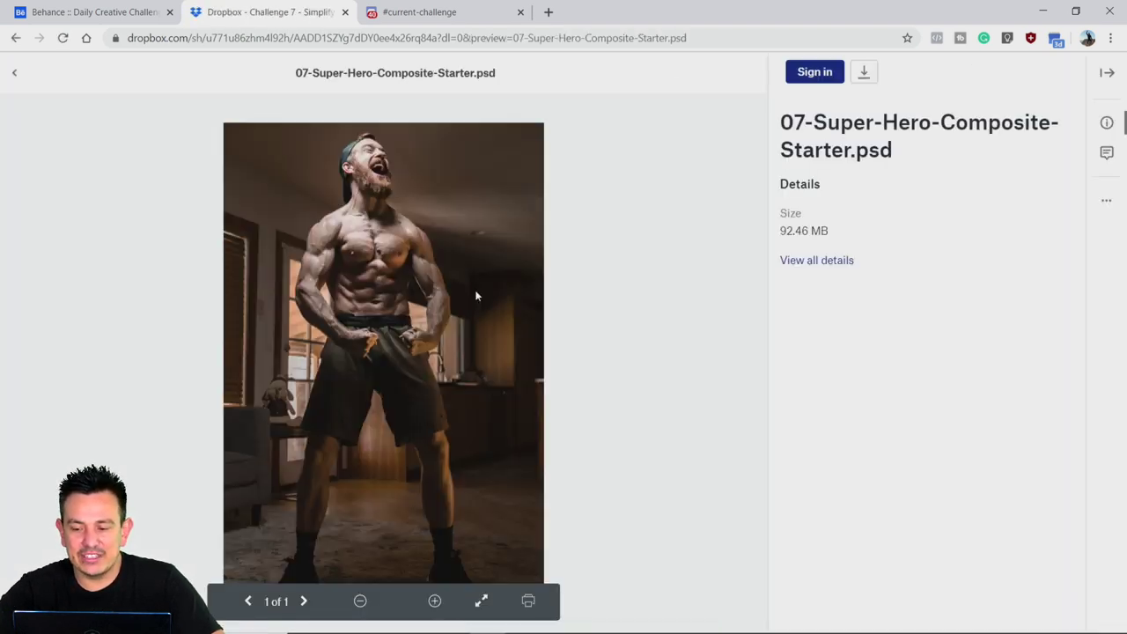
{"action": "left_click", "coordinate": [863, 72]}
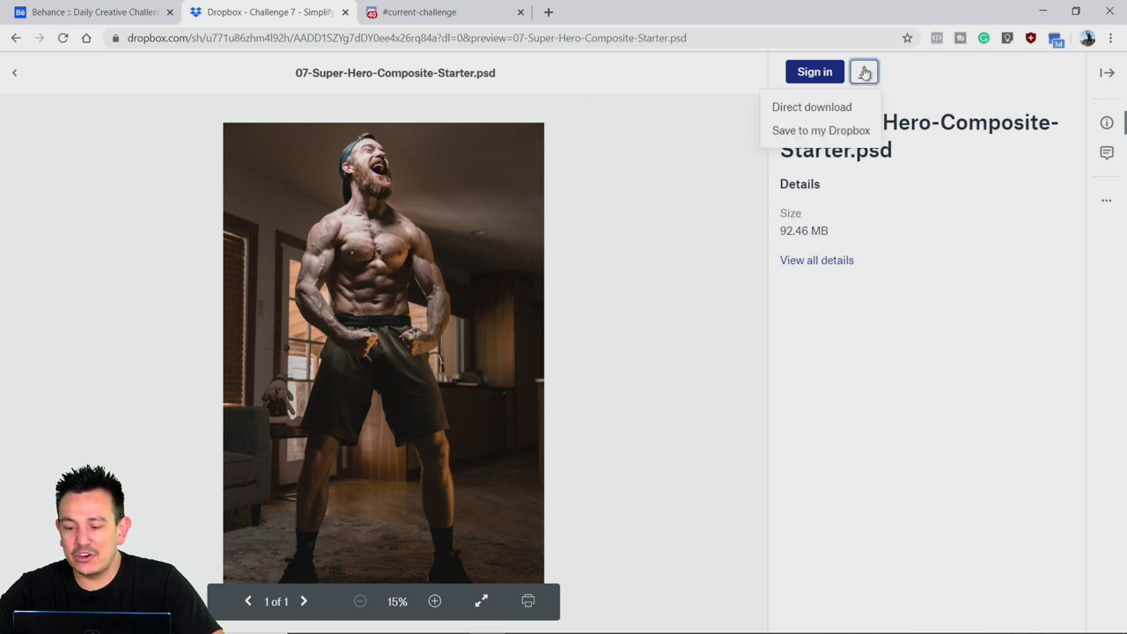
{"action": "left_click", "coordinate": [833, 109]}
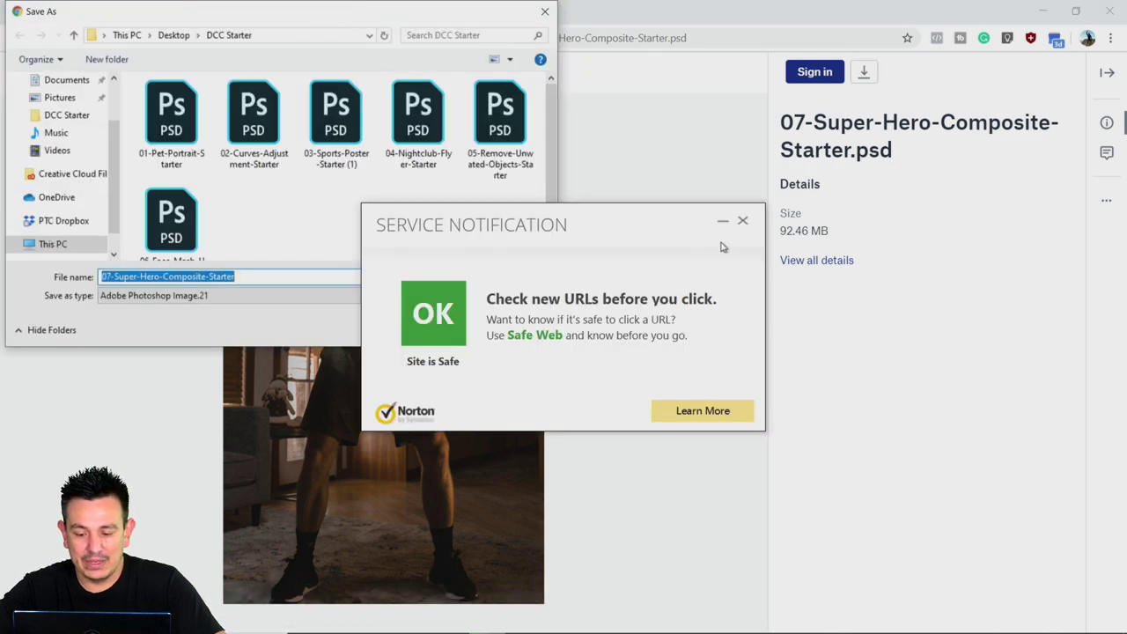
{"action": "left_click", "coordinate": [744, 221]}
{"action": "left_click", "coordinate": [431, 328]}
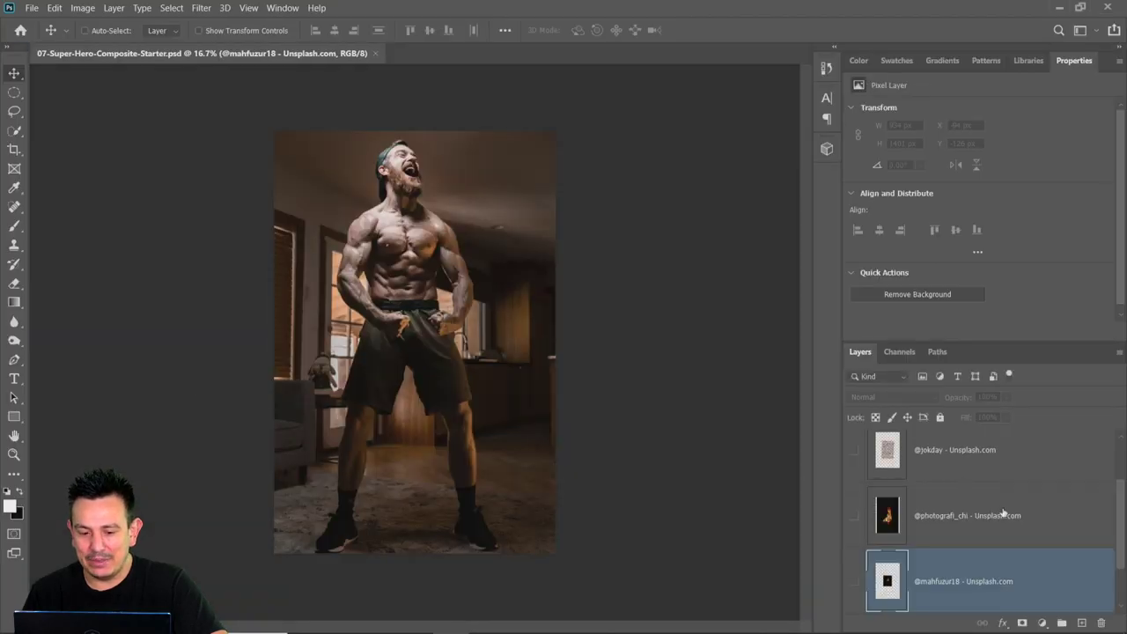
In the starter PSD in Photoshop, briefly show and hide the two image layers directly above the bodybuilder photo, including the flames
{"action": "scroll", "coordinate": [1003, 513], "scroll_direction": "down", "scroll_amount": 1}
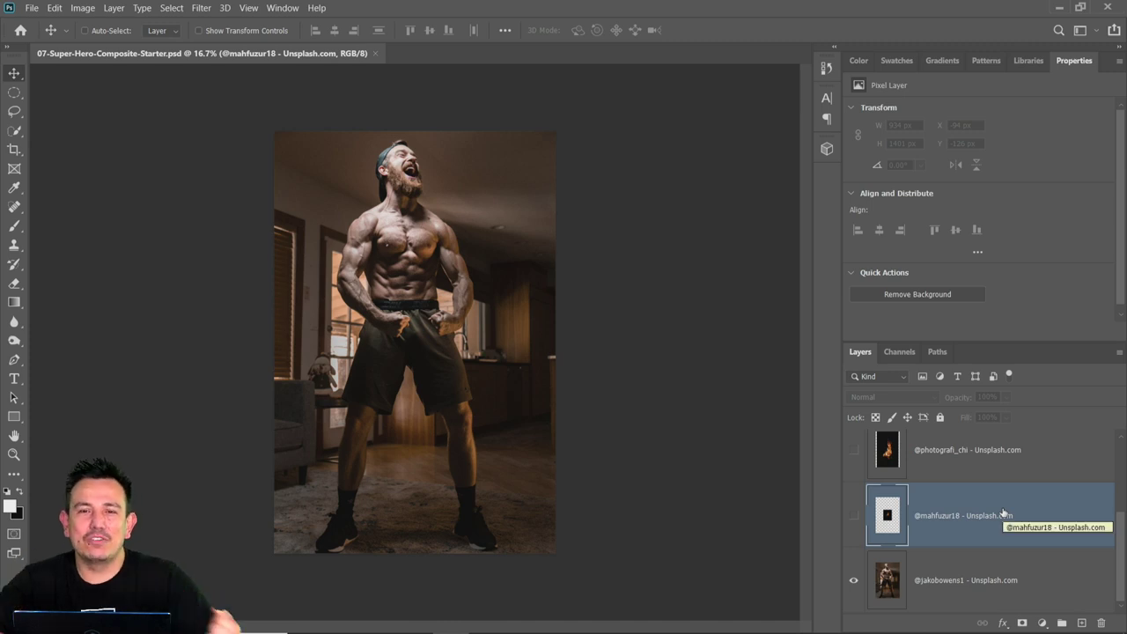
{"action": "left_click", "coordinate": [853, 515]}
{"action": "left_click", "coordinate": [853, 515]}
{"action": "left_click", "coordinate": [853, 450]}
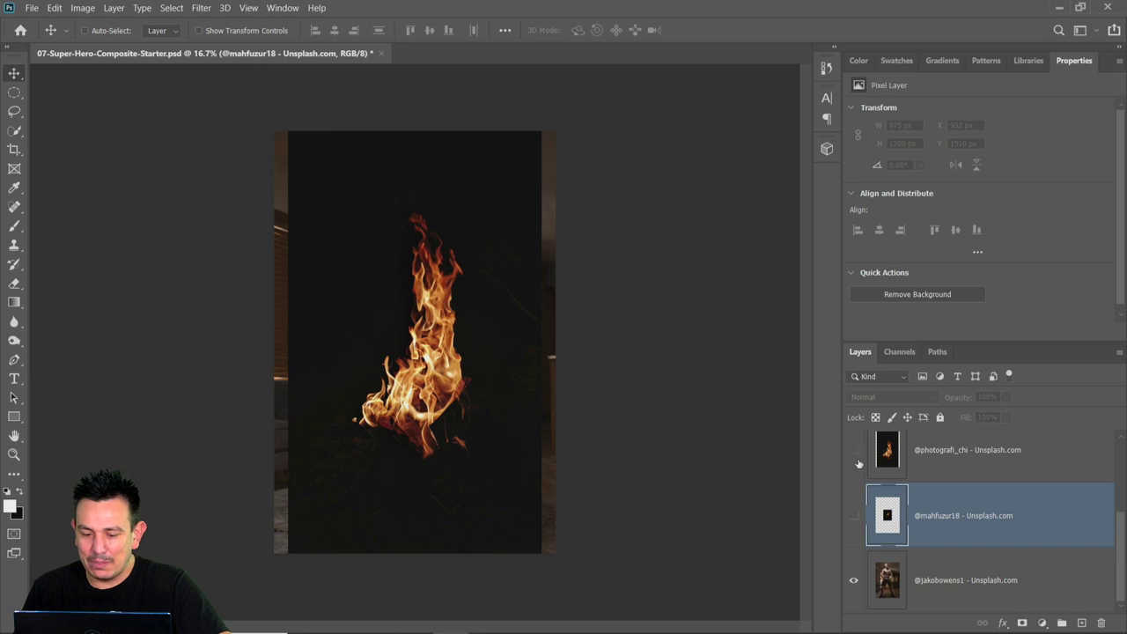
{"action": "left_click", "coordinate": [857, 461]}
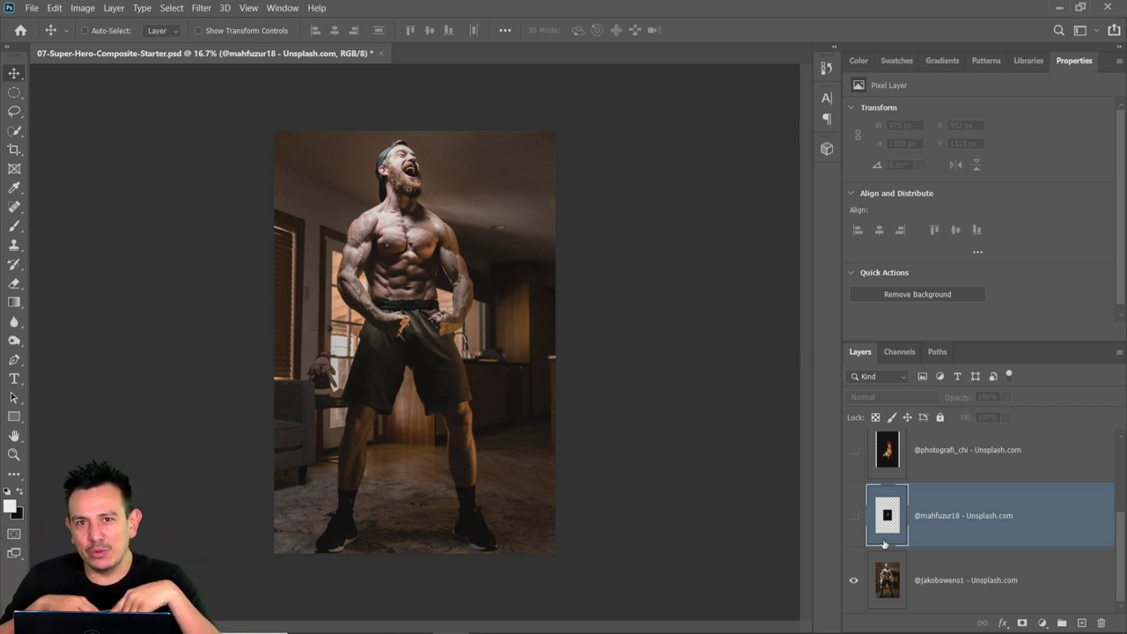
Return to the Behance challenge page in Chrome and review the section explaining how the challenge works
{"action": "mouse_move", "coordinate": [622, 592]}
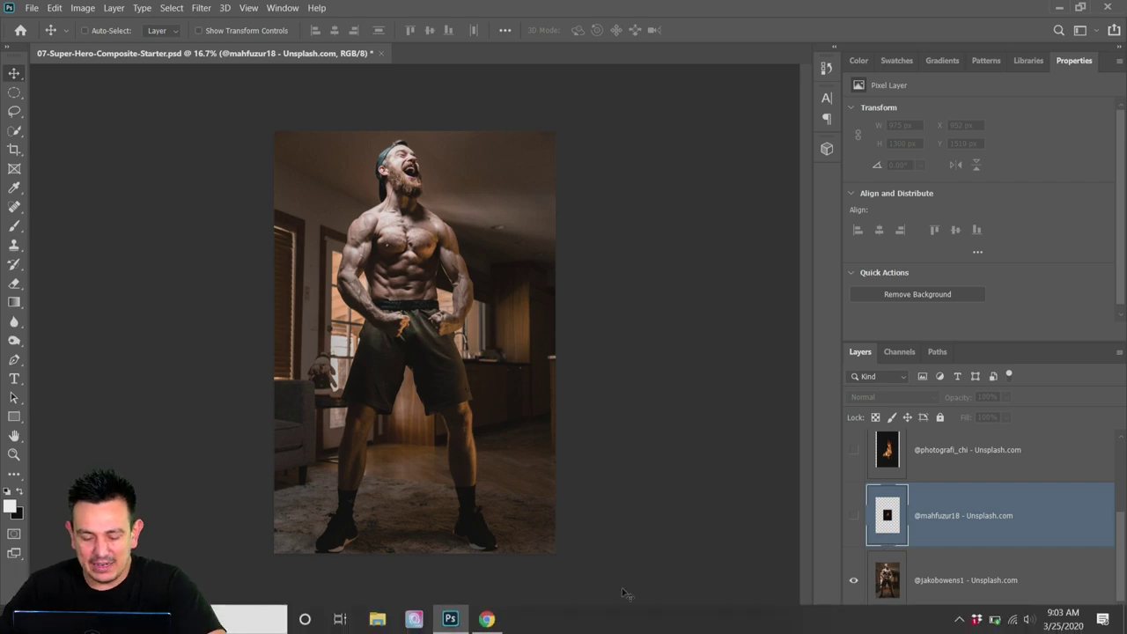
{"action": "left_click", "coordinate": [486, 619]}
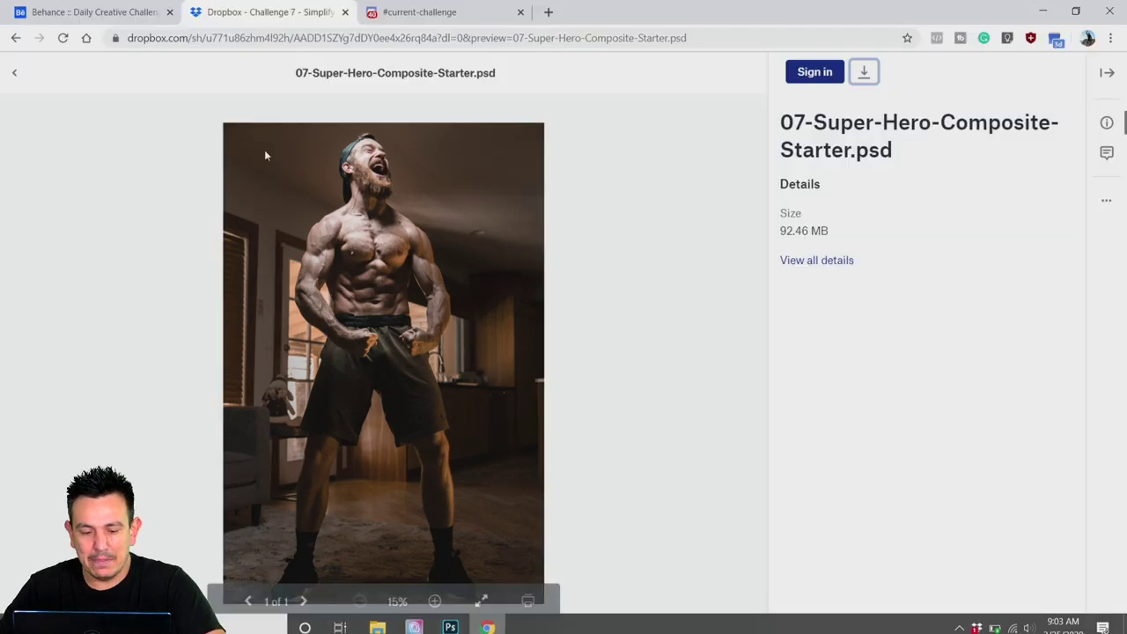
{"action": "left_click", "coordinate": [90, 9]}
{"action": "scroll", "coordinate": [407, 297], "scroll_direction": "up", "scroll_amount": 10}
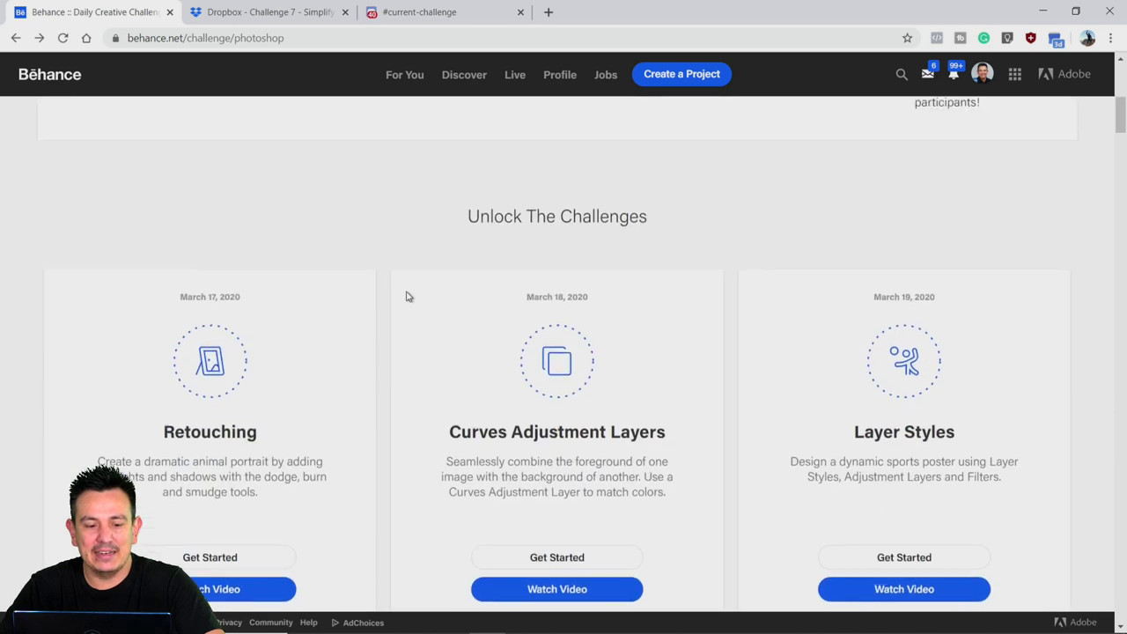
{"action": "scroll", "coordinate": [407, 297], "scroll_direction": "up", "scroll_amount": 3}
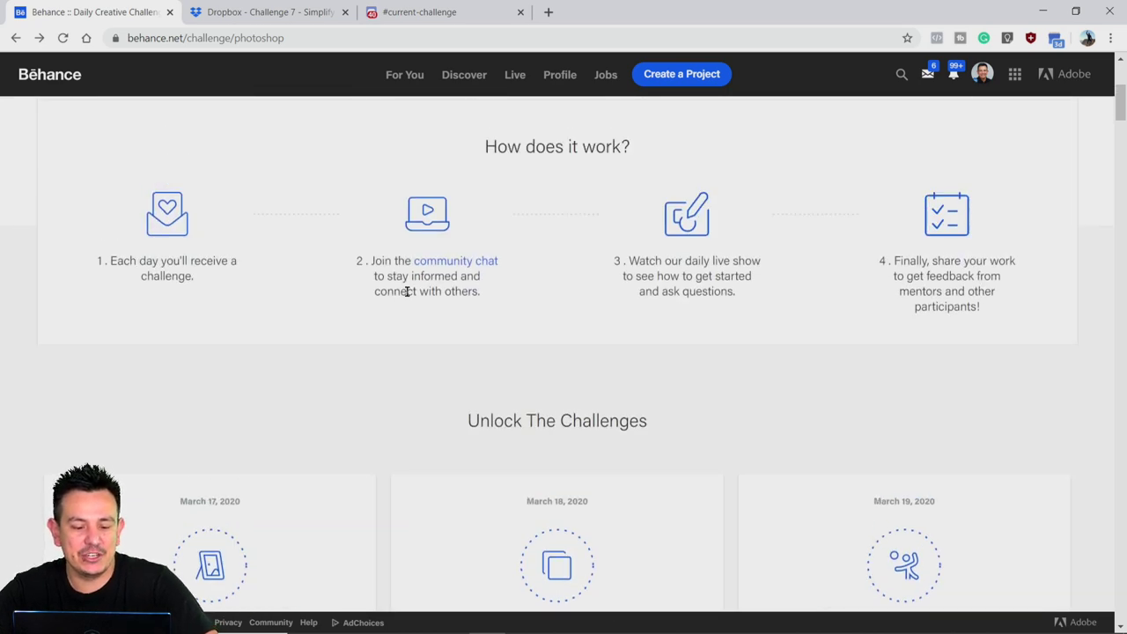
{"action": "scroll", "coordinate": [407, 291], "scroll_direction": "up", "scroll_amount": 4}
{"action": "scroll", "coordinate": [405, 293], "scroll_direction": "down", "scroll_amount": 3}
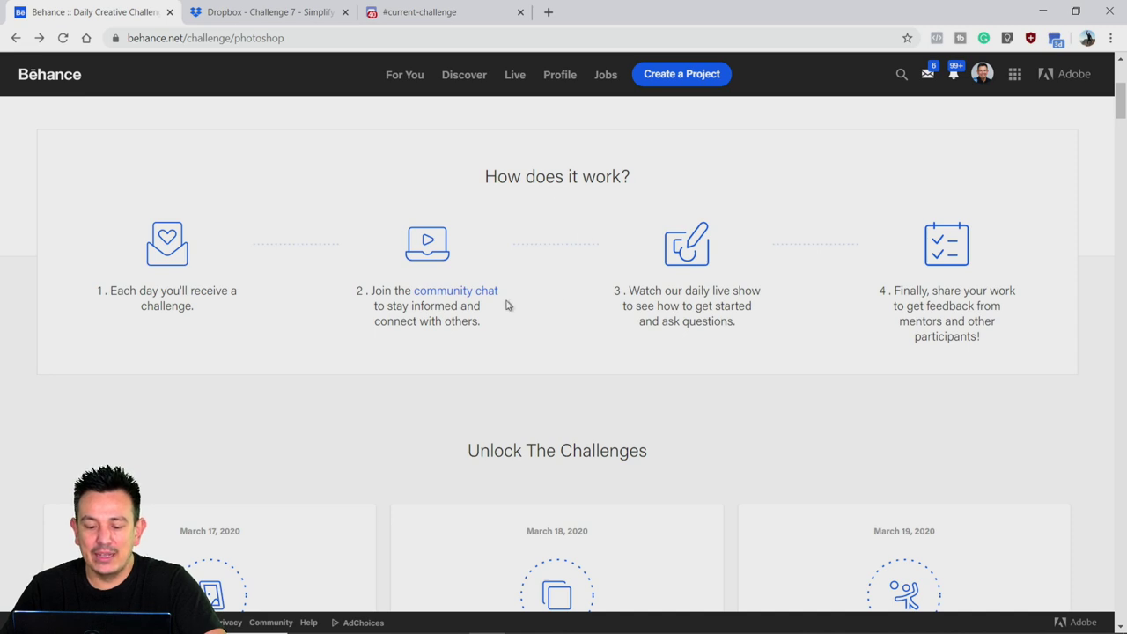
Open the Adobe Photoshop Discord server's current-challenge channel and look over the most recent posts
{"action": "left_click", "coordinate": [451, 16]}
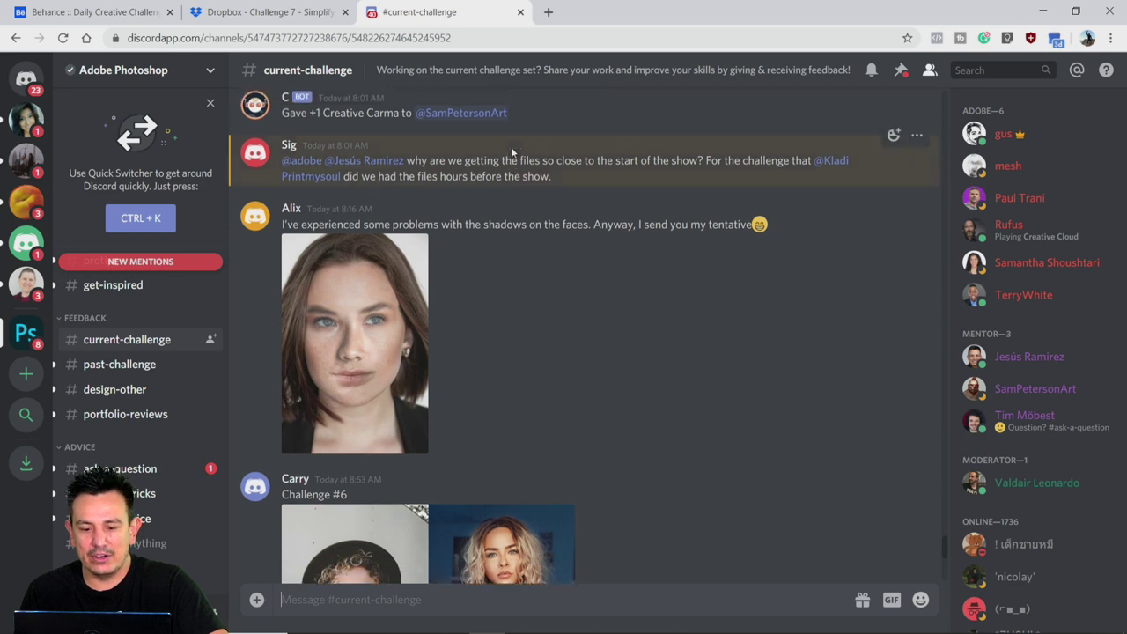
{"action": "scroll", "coordinate": [512, 153], "scroll_direction": "up", "scroll_amount": 1}
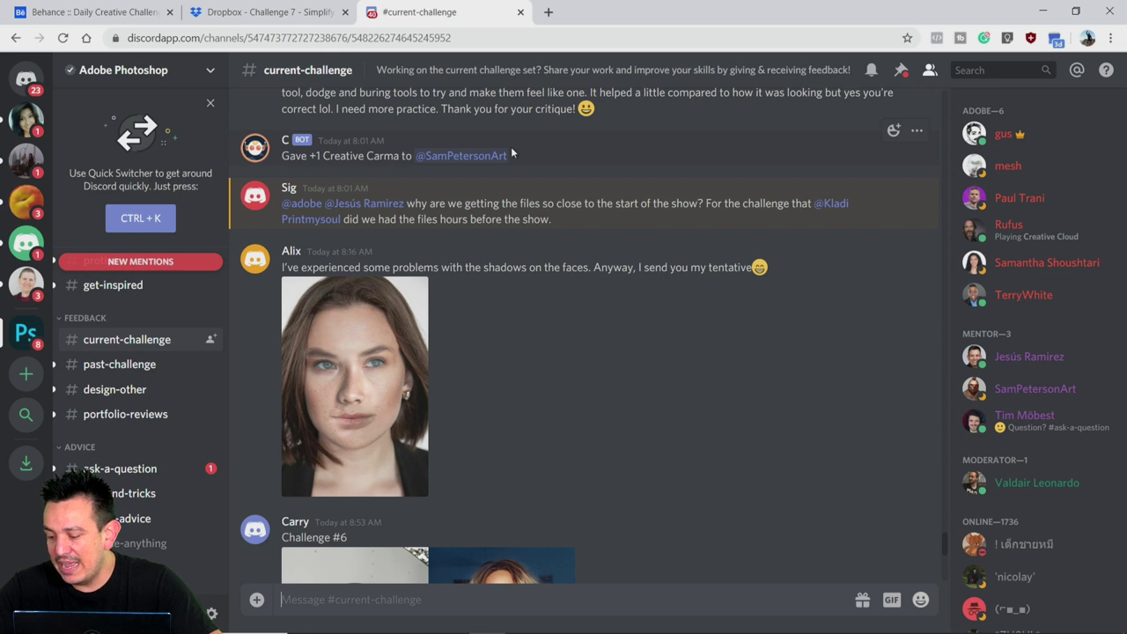
{"action": "scroll", "coordinate": [511, 153], "scroll_direction": "down", "scroll_amount": 2}
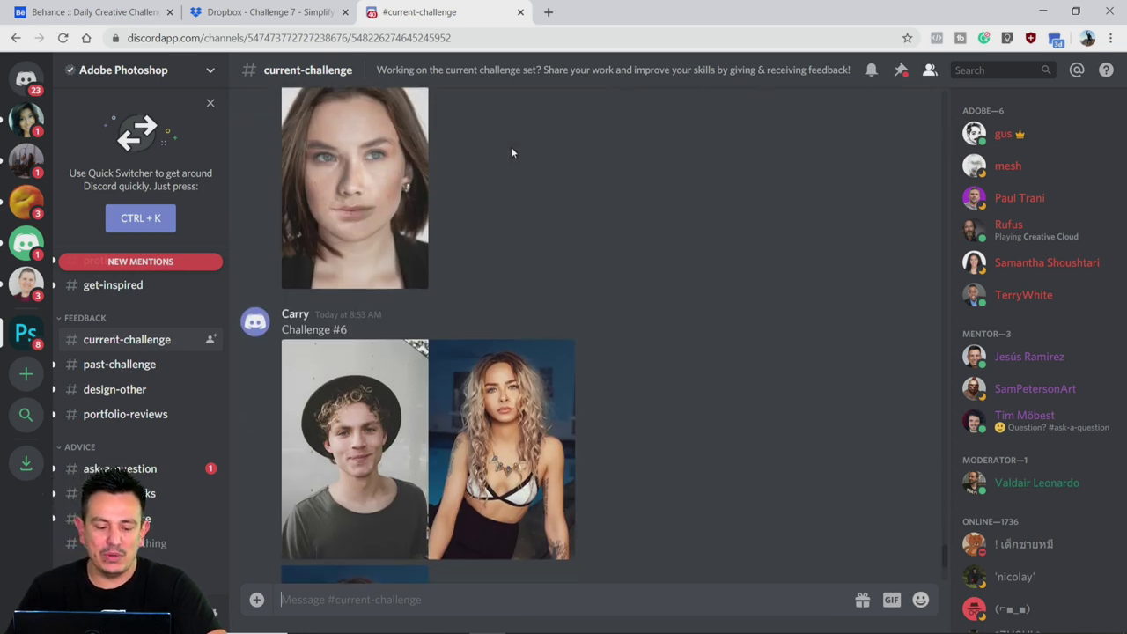
{"action": "scroll", "coordinate": [163, 325], "scroll_direction": "down", "scroll_amount": 3}
{"action": "scroll", "coordinate": [164, 326], "scroll_direction": "up", "scroll_amount": 2}
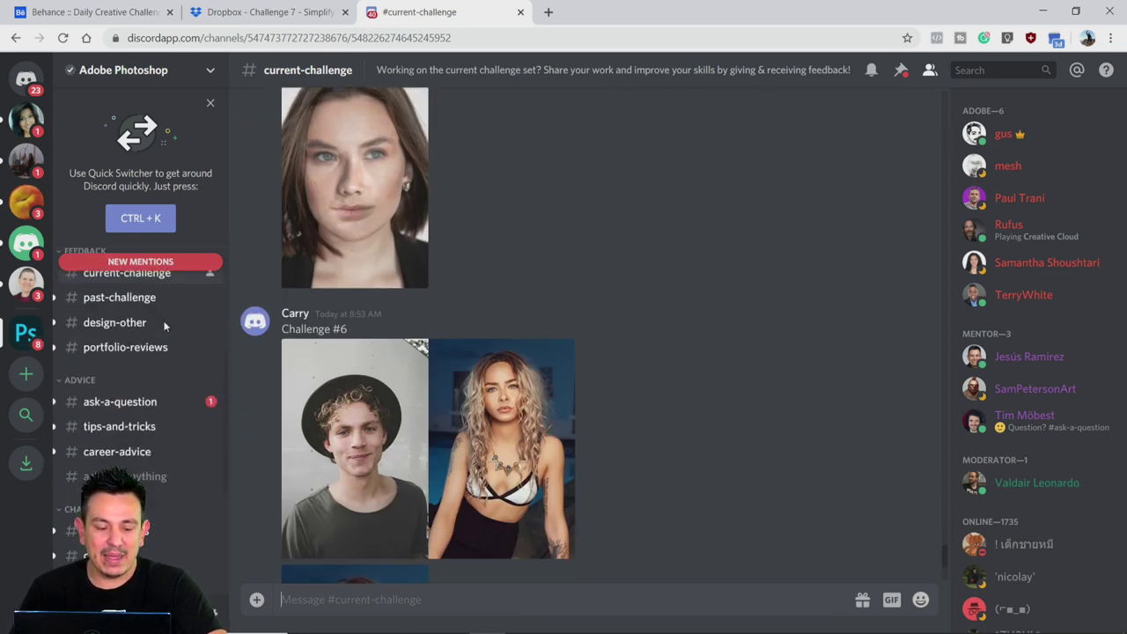
Look through the Adobe Photoshop server's channel list, from the feedback channels to the chat and voice sections
{"action": "scroll", "coordinate": [164, 325], "scroll_direction": "down", "scroll_amount": 3}
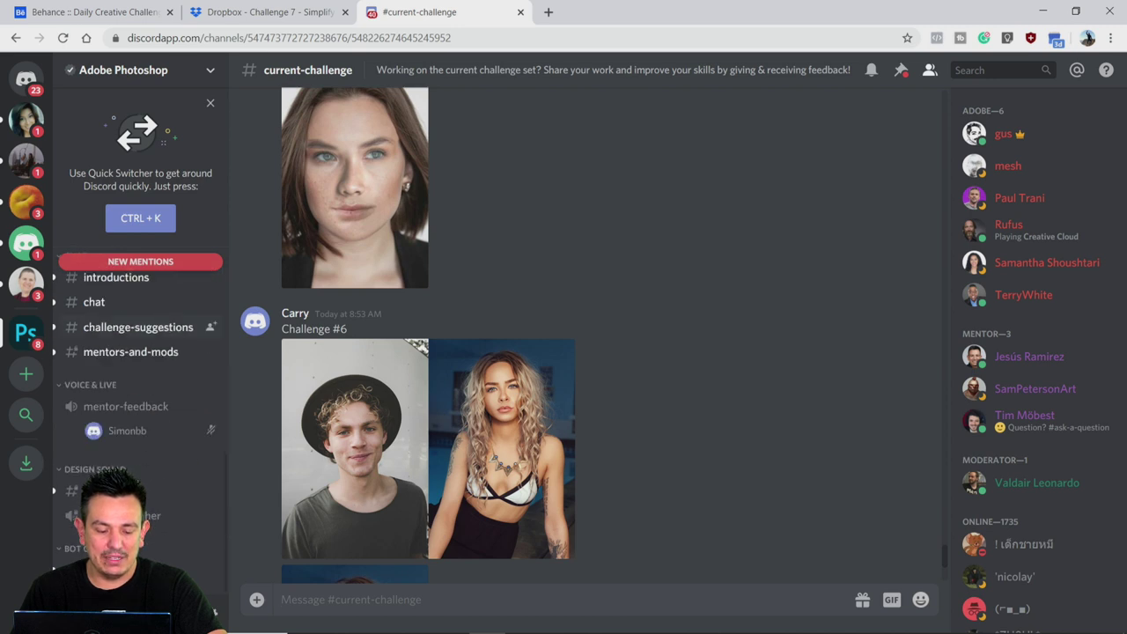
{"action": "scroll", "coordinate": [158, 430], "scroll_direction": "up", "scroll_amount": 1}
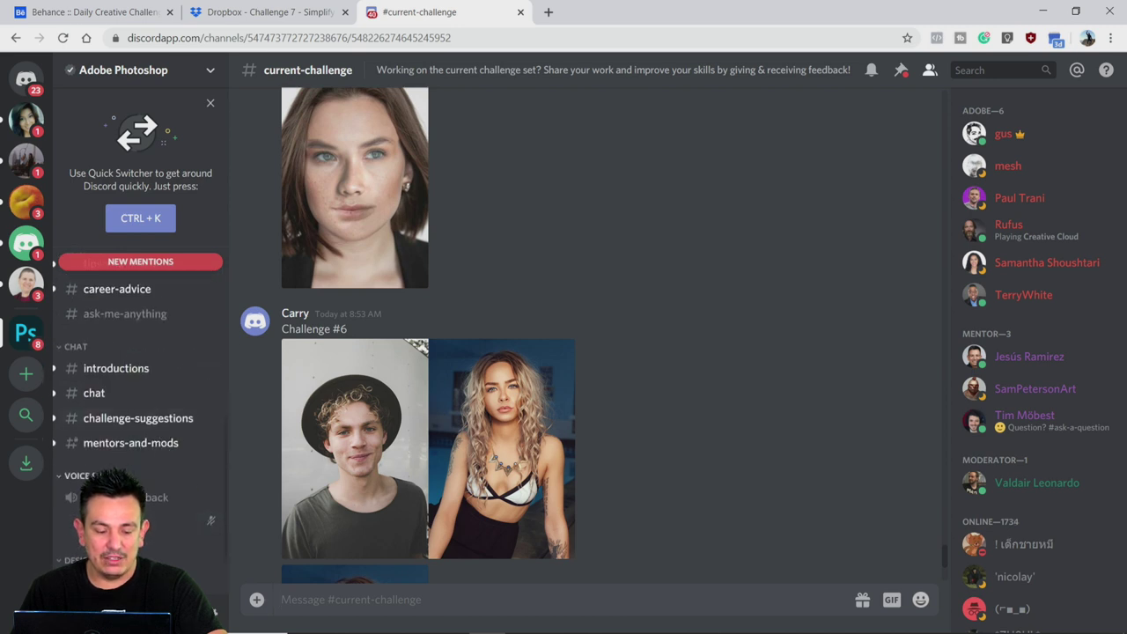
{"action": "scroll", "coordinate": [164, 400], "scroll_direction": "up", "scroll_amount": 3}
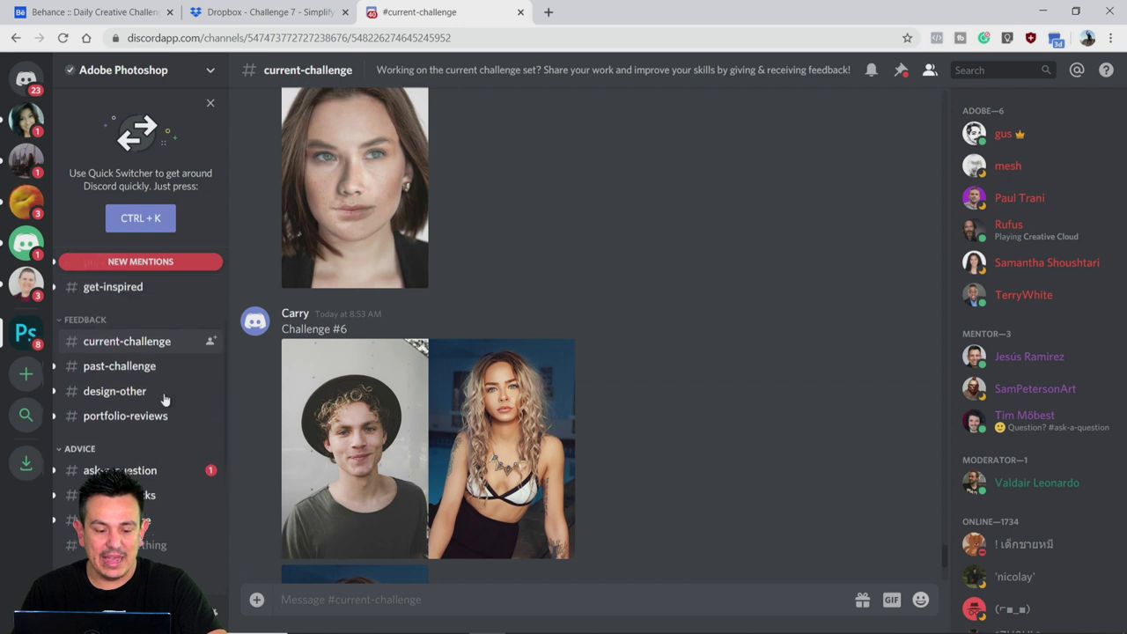
{"action": "scroll", "coordinate": [164, 400], "scroll_direction": "up", "scroll_amount": 1}
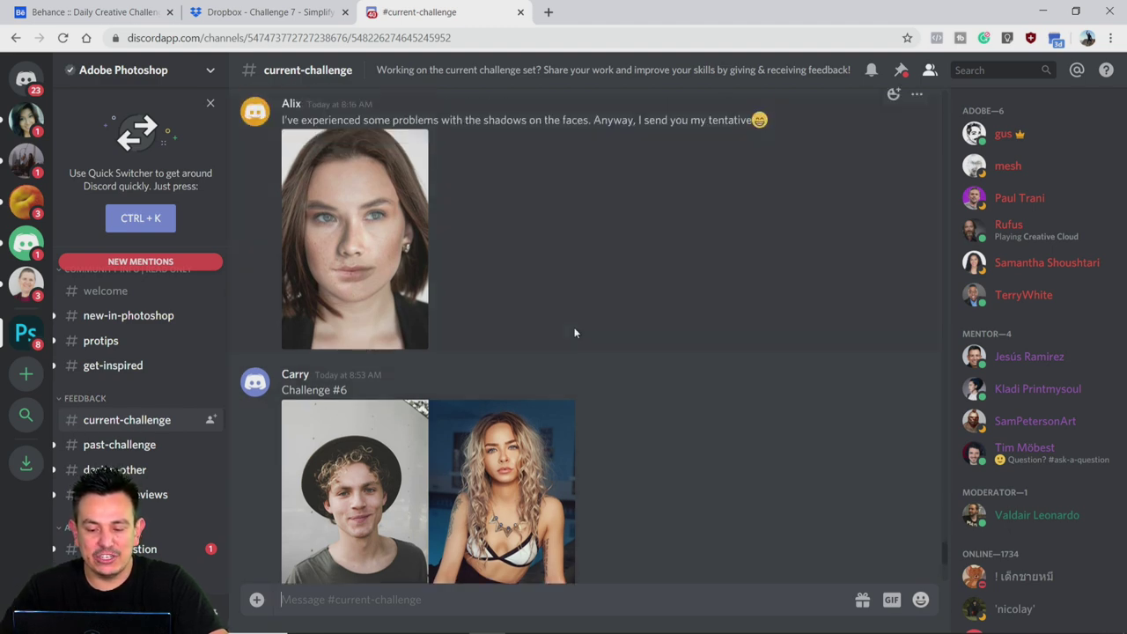
Browse the earlier submissions and feedback posted in the current-challenge channel, going back to yesterday's posts
{"action": "scroll", "coordinate": [574, 332], "scroll_direction": "up", "scroll_amount": 10}
{"action": "scroll", "coordinate": [574, 333], "scroll_direction": "up", "scroll_amount": 10}
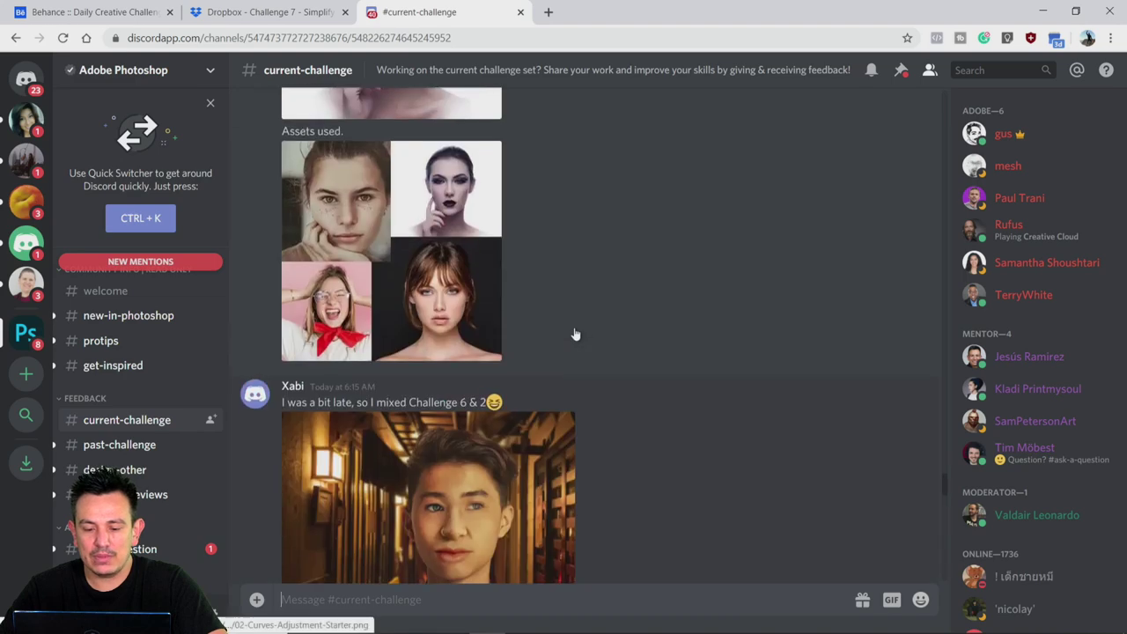
{"action": "scroll", "coordinate": [574, 333], "scroll_direction": "up", "scroll_amount": 5}
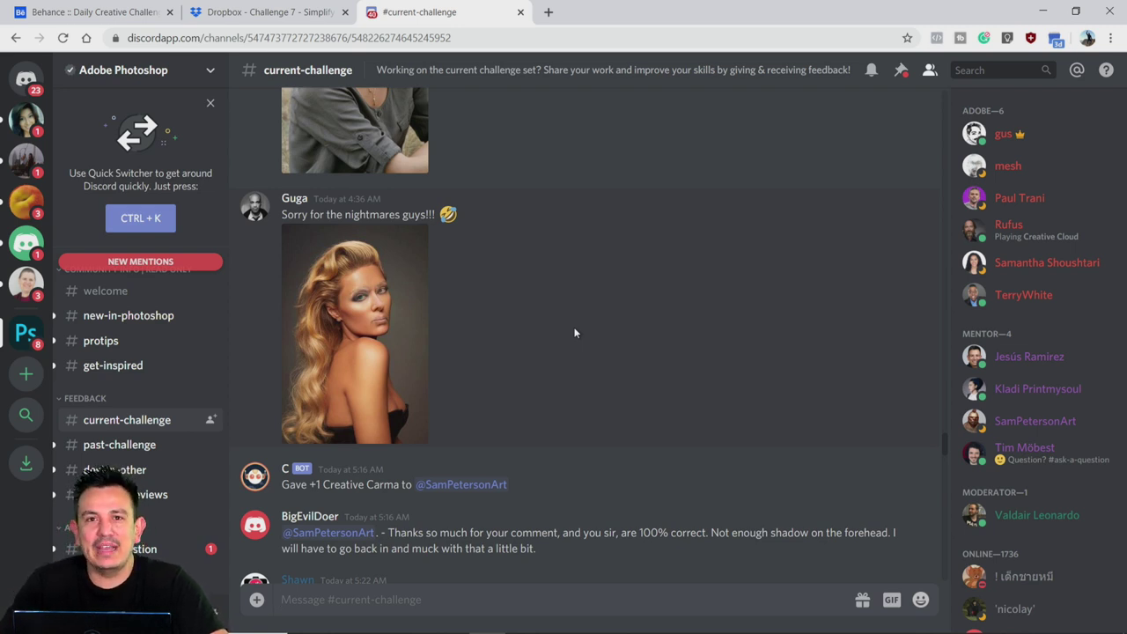
{"action": "scroll", "coordinate": [574, 333], "scroll_direction": "down", "scroll_amount": 5}
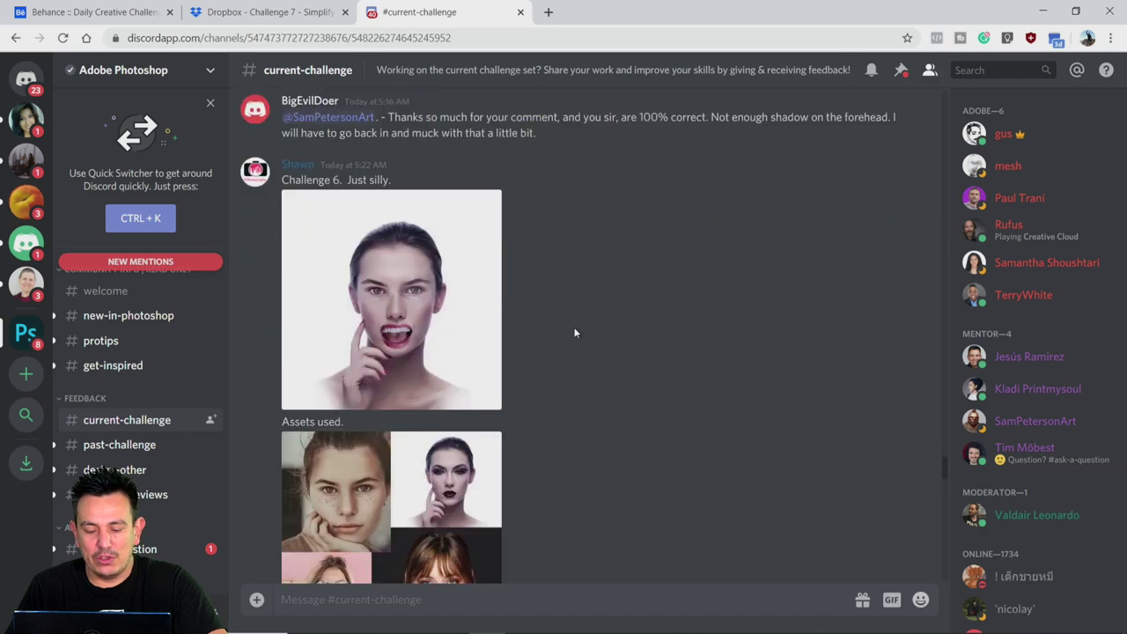
{"action": "scroll", "coordinate": [574, 332], "scroll_direction": "down", "scroll_amount": 15}
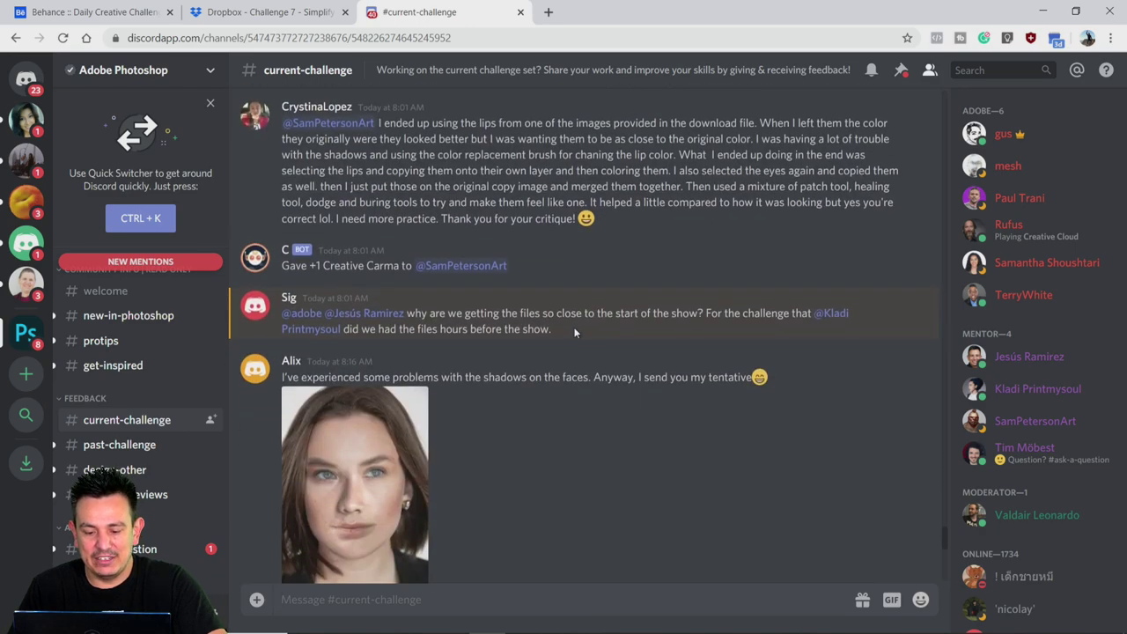
{"action": "scroll", "coordinate": [574, 332], "scroll_direction": "down", "scroll_amount": 6}
{"action": "scroll", "coordinate": [574, 332], "scroll_direction": "up", "scroll_amount": 9}
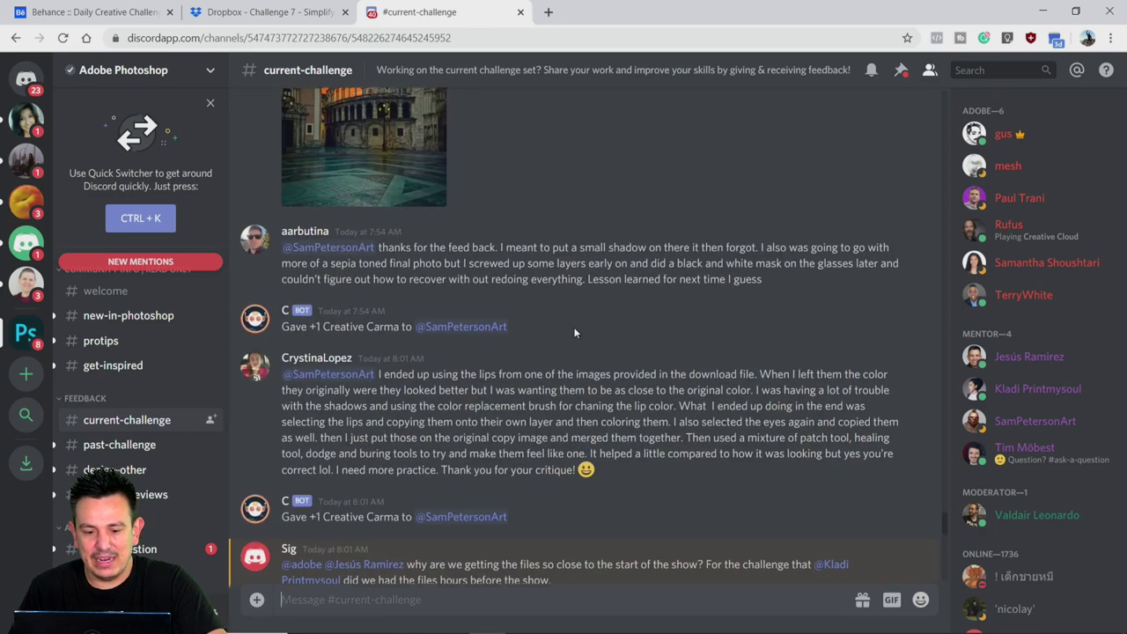
{"action": "scroll", "coordinate": [574, 333], "scroll_direction": "up", "scroll_amount": 20}
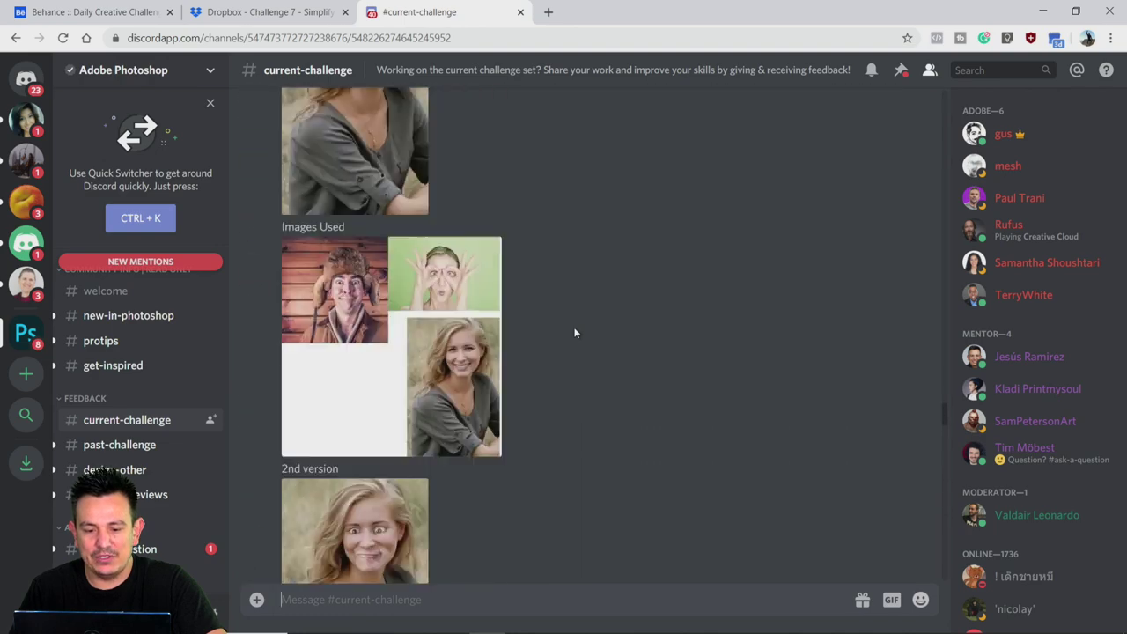
{"action": "scroll", "coordinate": [574, 333], "scroll_direction": "up", "scroll_amount": 20}
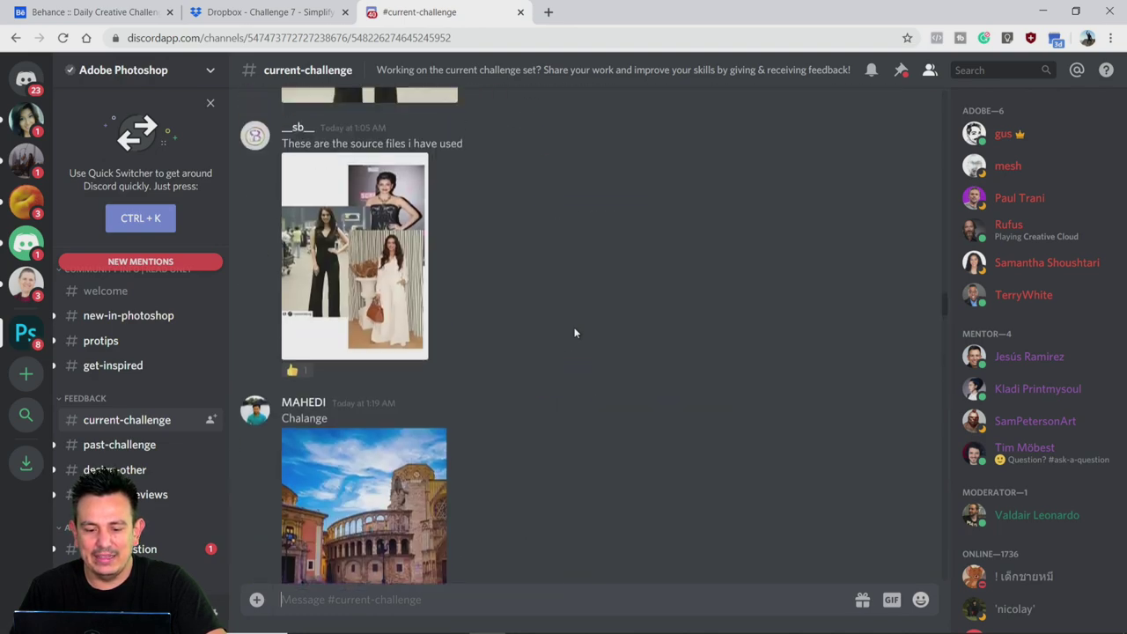
{"action": "scroll", "coordinate": [574, 333], "scroll_direction": "up", "scroll_amount": 20}
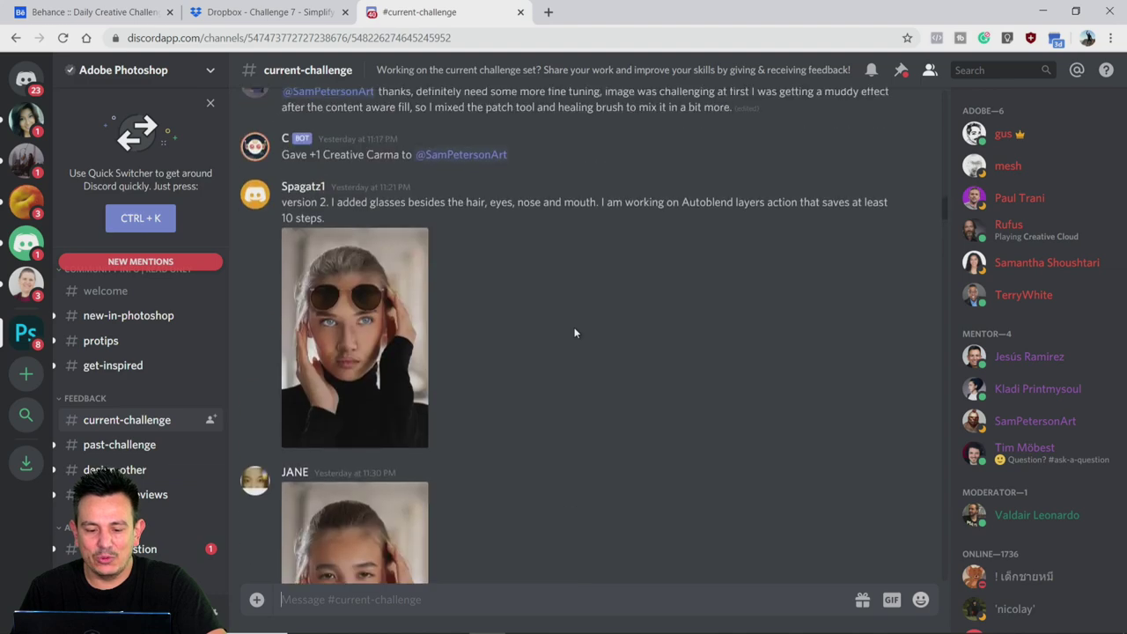
Read the mentor's written feedback on yesterday's submissions in the current-challenge channel
{"action": "scroll", "coordinate": [574, 333], "scroll_direction": "down", "scroll_amount": 5}
{"action": "scroll", "coordinate": [574, 333], "scroll_direction": "up", "scroll_amount": 2}
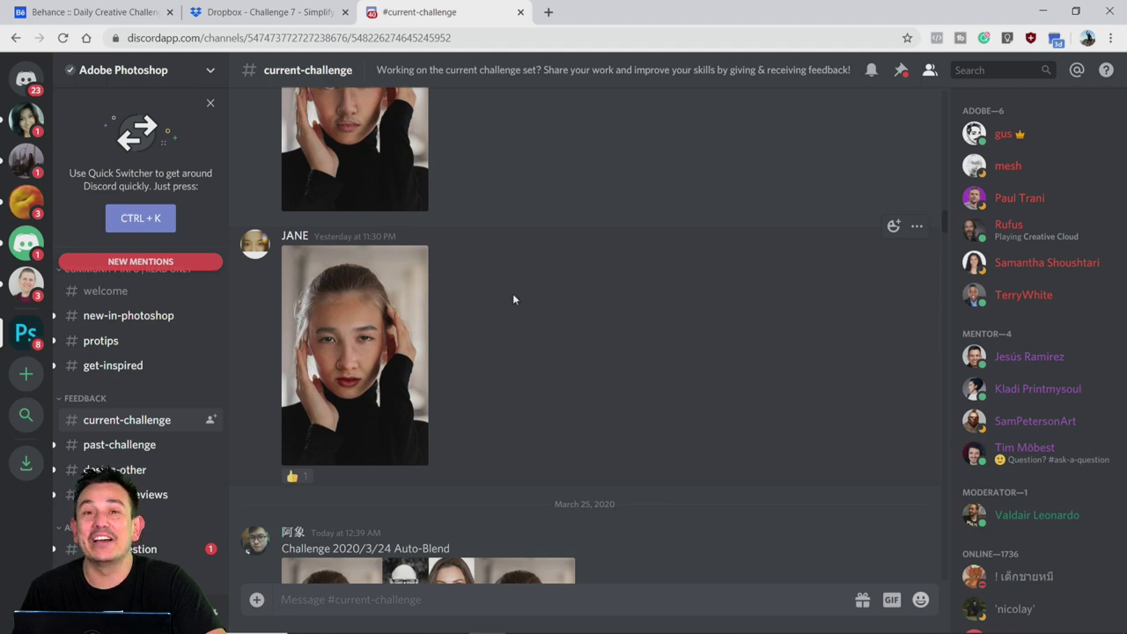
{"action": "scroll", "coordinate": [514, 292], "scroll_direction": "up", "scroll_amount": 10}
{"action": "scroll", "coordinate": [514, 292], "scroll_direction": "up", "scroll_amount": 4}
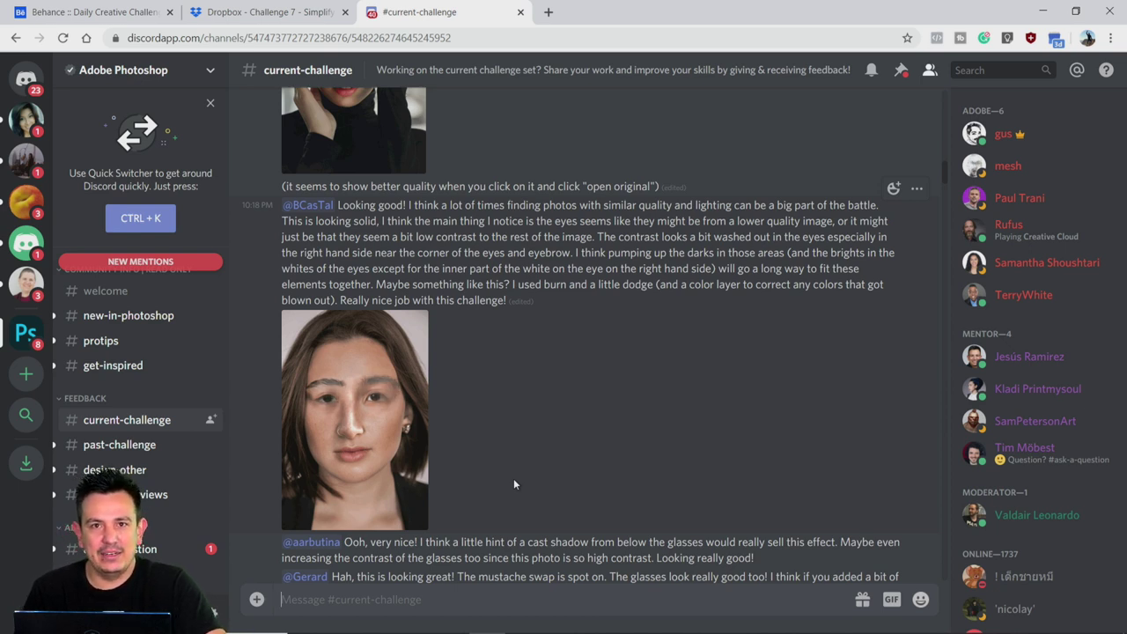
{"action": "scroll", "coordinate": [513, 478], "scroll_direction": "down", "scroll_amount": 4}
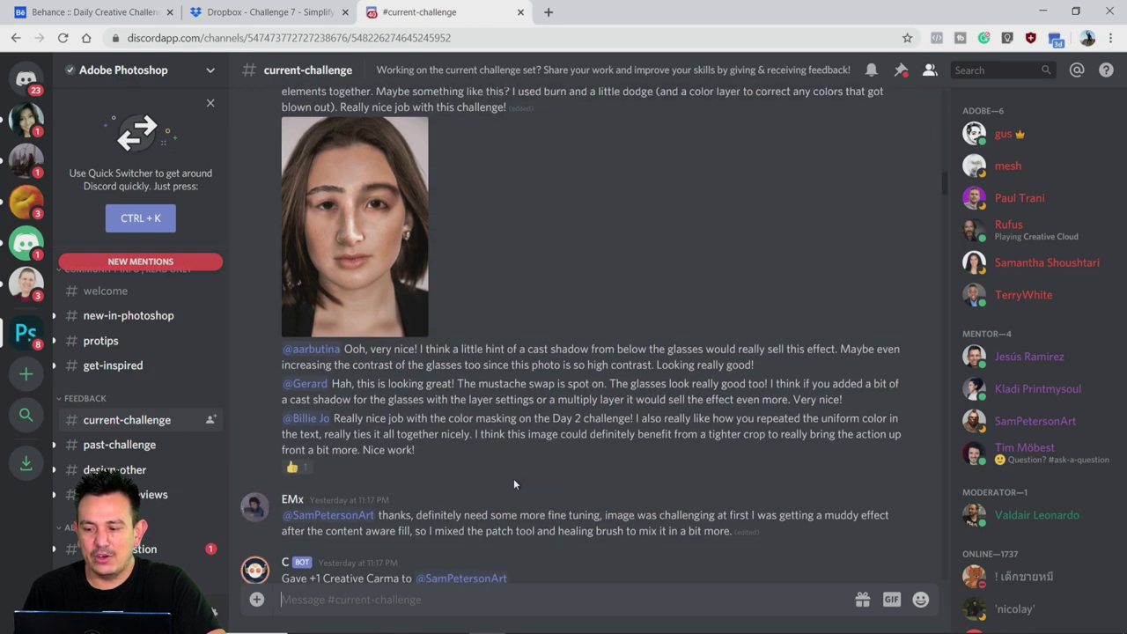
{"action": "scroll", "coordinate": [514, 484], "scroll_direction": "down", "scroll_amount": 2}
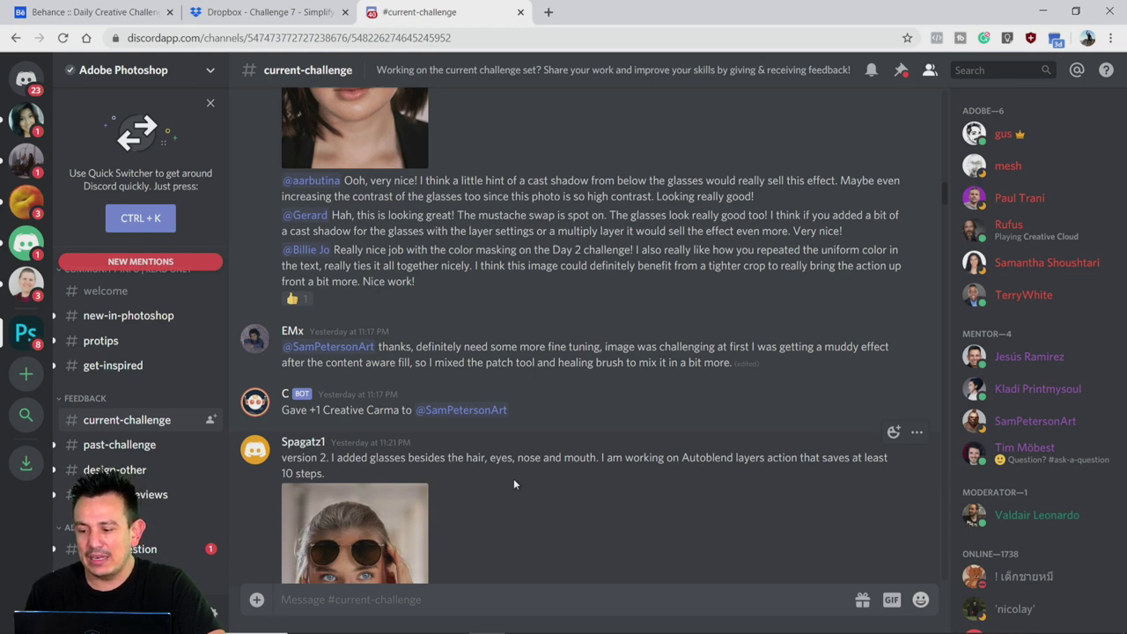
Look through the newer submissions in the current-challenge channel, from yesterday's last portraits to today's Challenge 6 entries
{"action": "scroll", "coordinate": [514, 484], "scroll_direction": "down", "scroll_amount": 4}
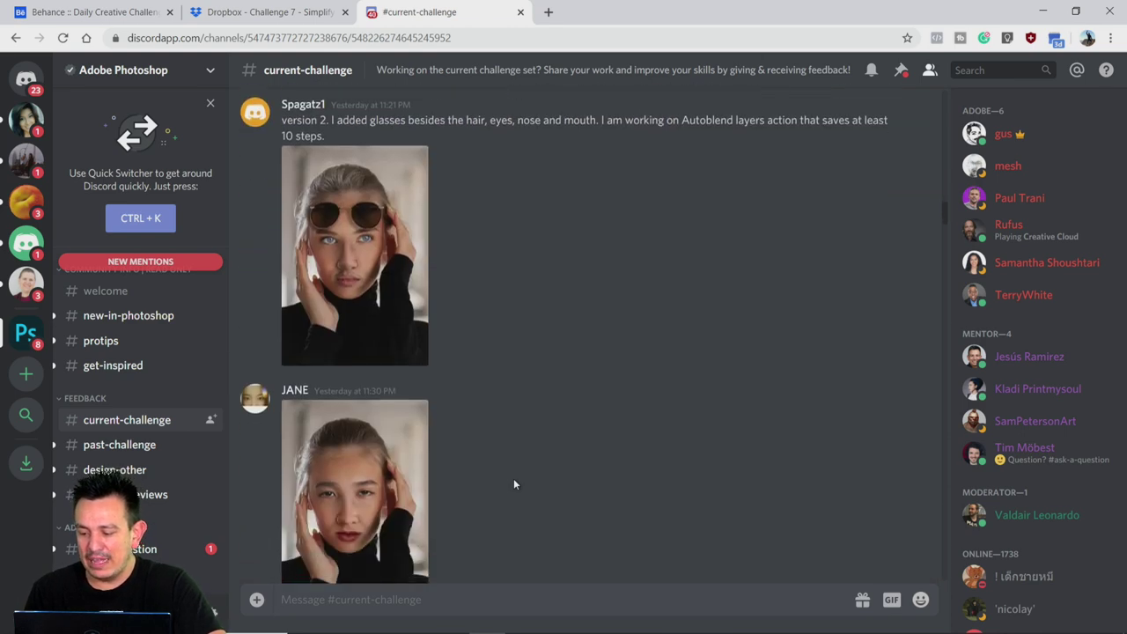
{"action": "scroll", "coordinate": [515, 483], "scroll_direction": "down", "scroll_amount": 15}
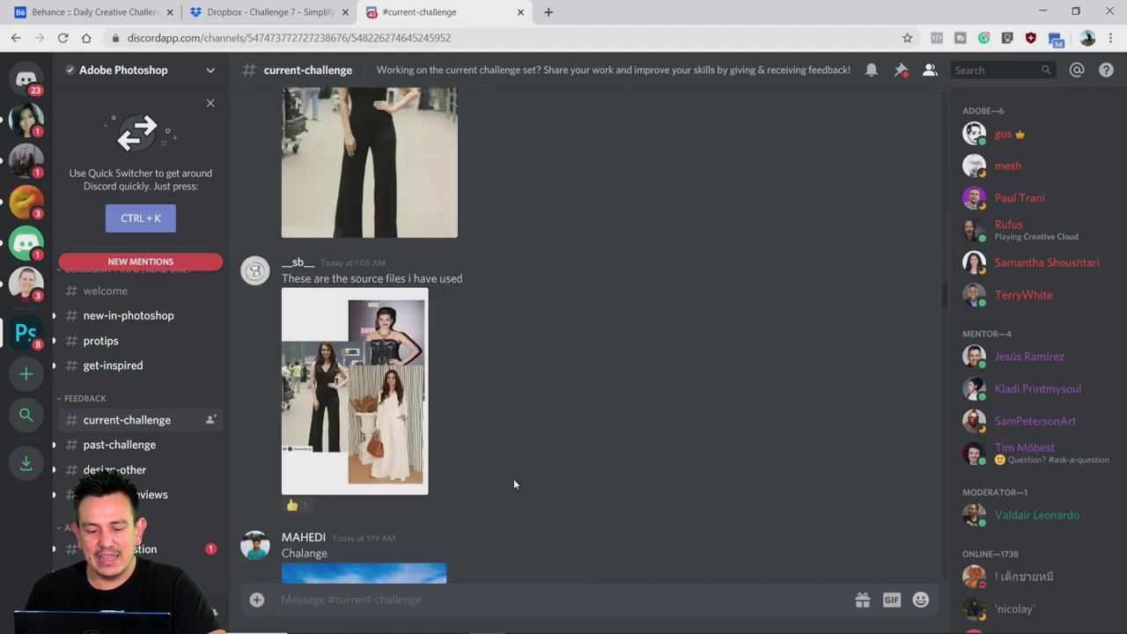
{"action": "scroll", "coordinate": [514, 484], "scroll_direction": "down", "scroll_amount": 3}
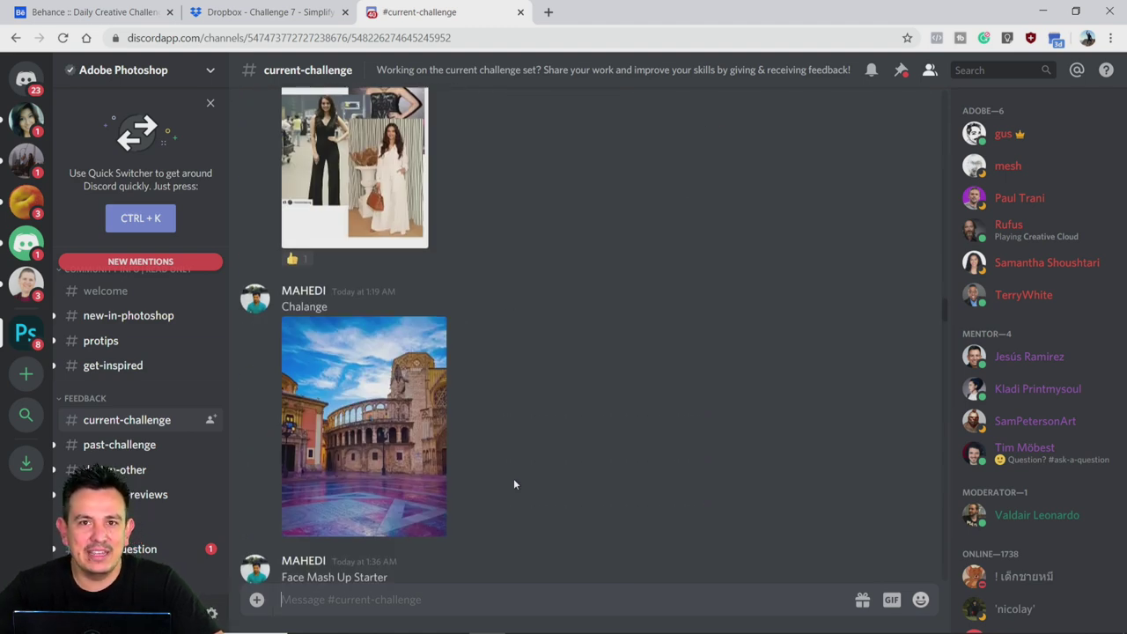
{"action": "scroll", "coordinate": [514, 484], "scroll_direction": "down", "scroll_amount": 2}
{"action": "scroll", "coordinate": [515, 483], "scroll_direction": "down", "scroll_amount": 20}
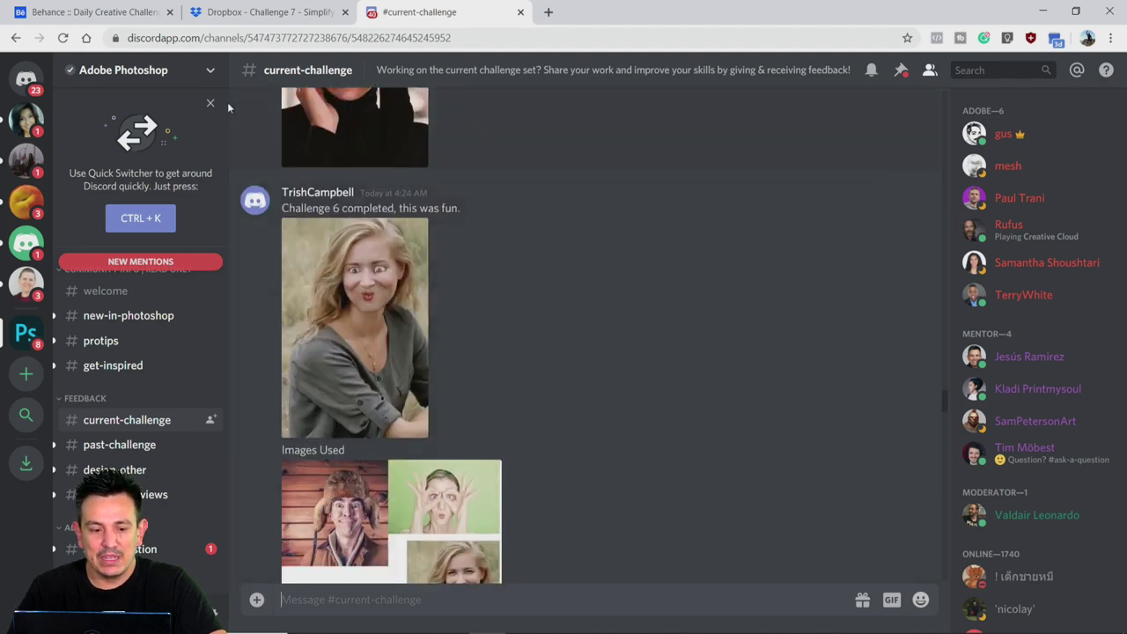
Return to the Behance challenge page, view the March 25 Compositing challenge, and go back to the page header
{"action": "left_click", "coordinate": [134, 13]}
{"action": "scroll", "coordinate": [330, 238], "scroll_direction": "down", "scroll_amount": 11}
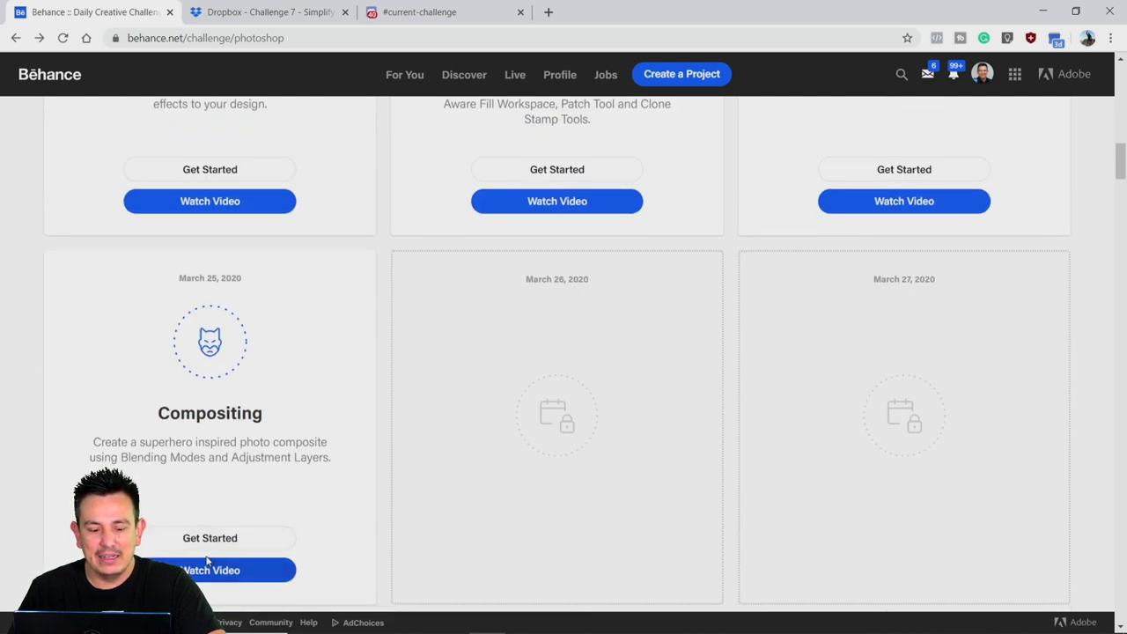
{"action": "scroll", "coordinate": [377, 441], "scroll_direction": "up", "scroll_amount": 13}
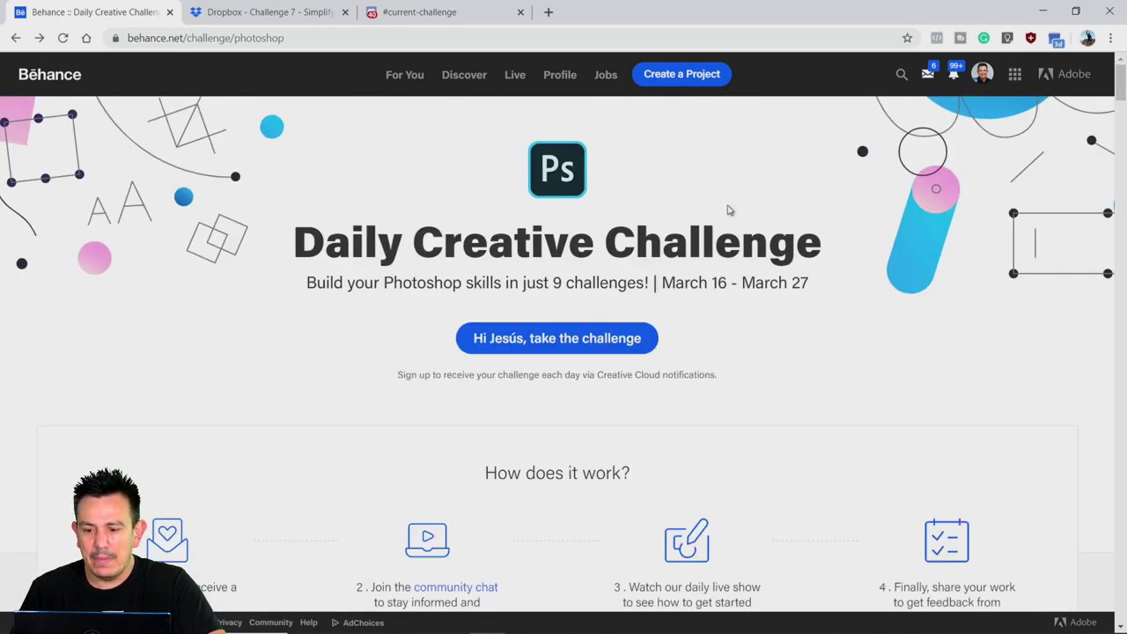
Open the signed-in account's Behance profile and view its Ps Daily Creative Challenge - March 2020 project
{"action": "left_click", "coordinate": [982, 74]}
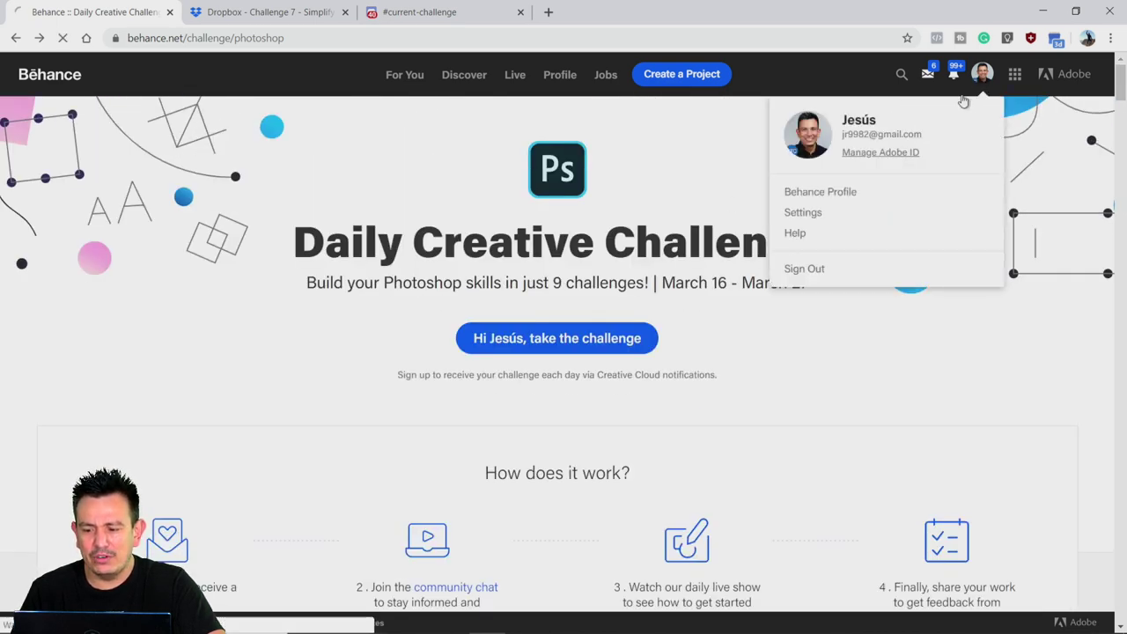
{"action": "left_click", "coordinate": [820, 190]}
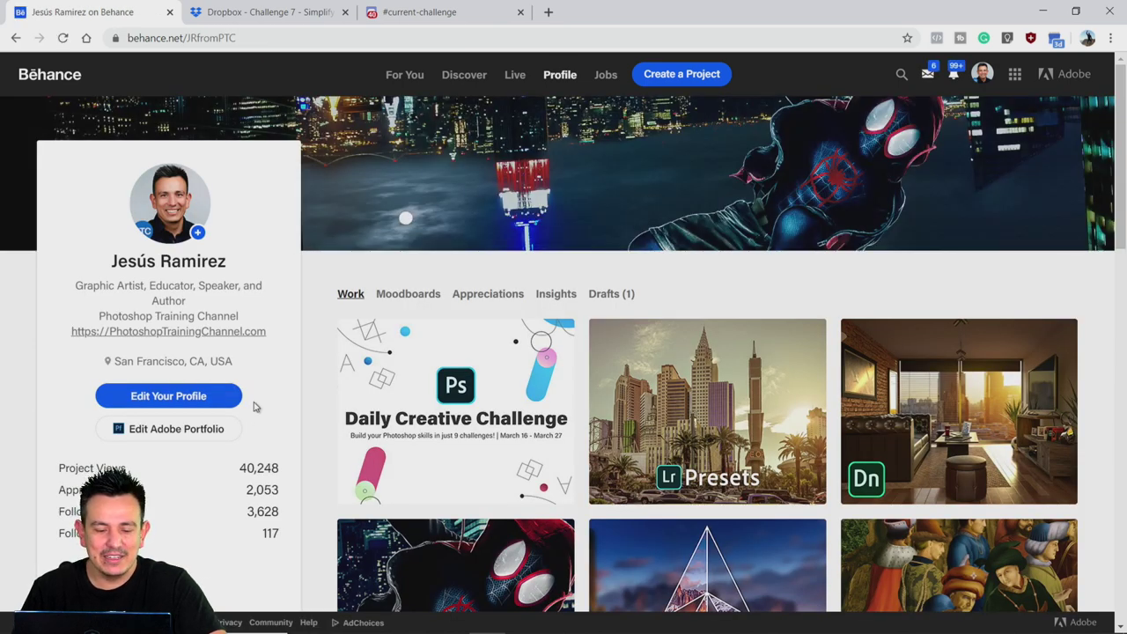
{"action": "left_click", "coordinate": [367, 342]}
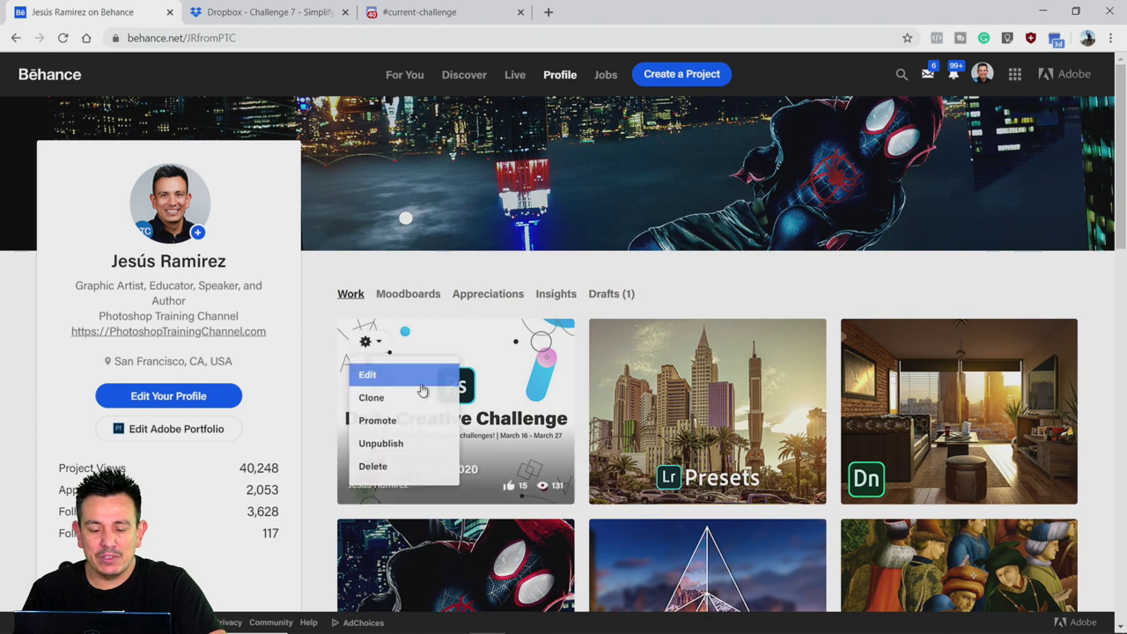
{"action": "left_click", "coordinate": [528, 396]}
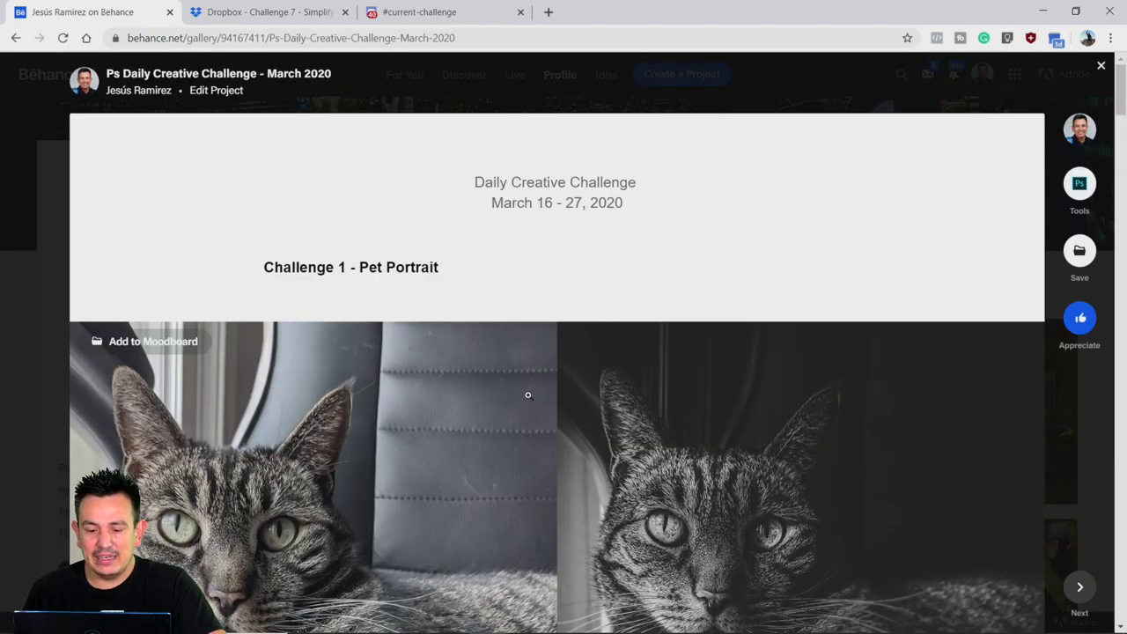
Look through the project's challenge sections, from Challenge 1 - Pet Portrait to Challenge 3 - Sports Poster, and return to its beginning
{"action": "scroll", "coordinate": [528, 395], "scroll_direction": "down", "scroll_amount": 2}
{"action": "scroll", "coordinate": [528, 395], "scroll_direction": "down", "scroll_amount": 2}
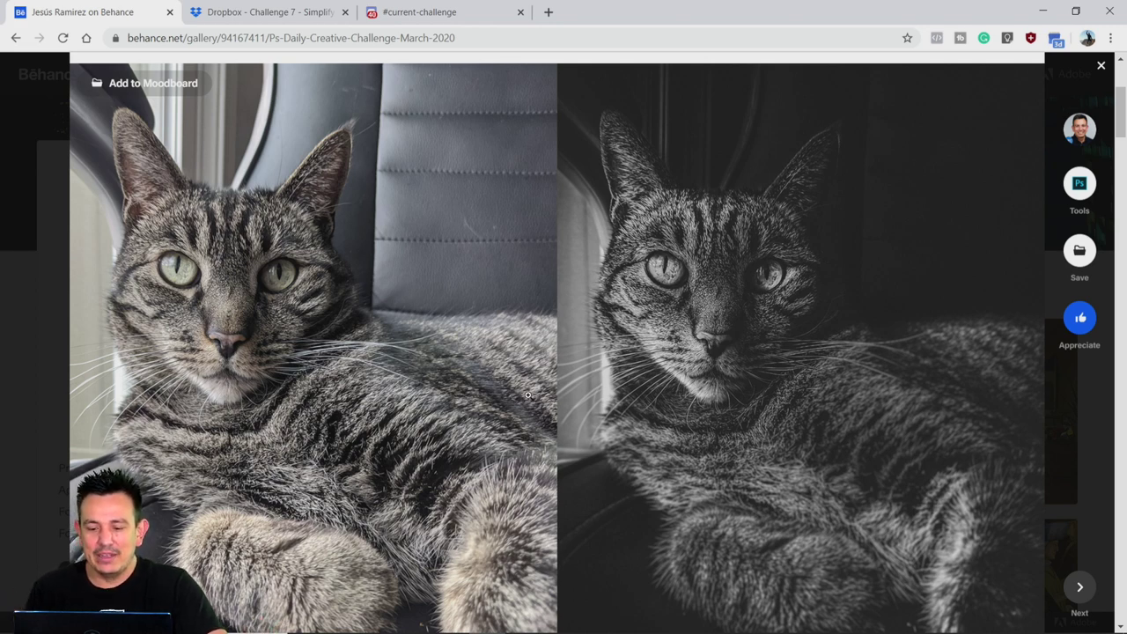
{"action": "scroll", "coordinate": [528, 395], "scroll_direction": "down", "scroll_amount": 3}
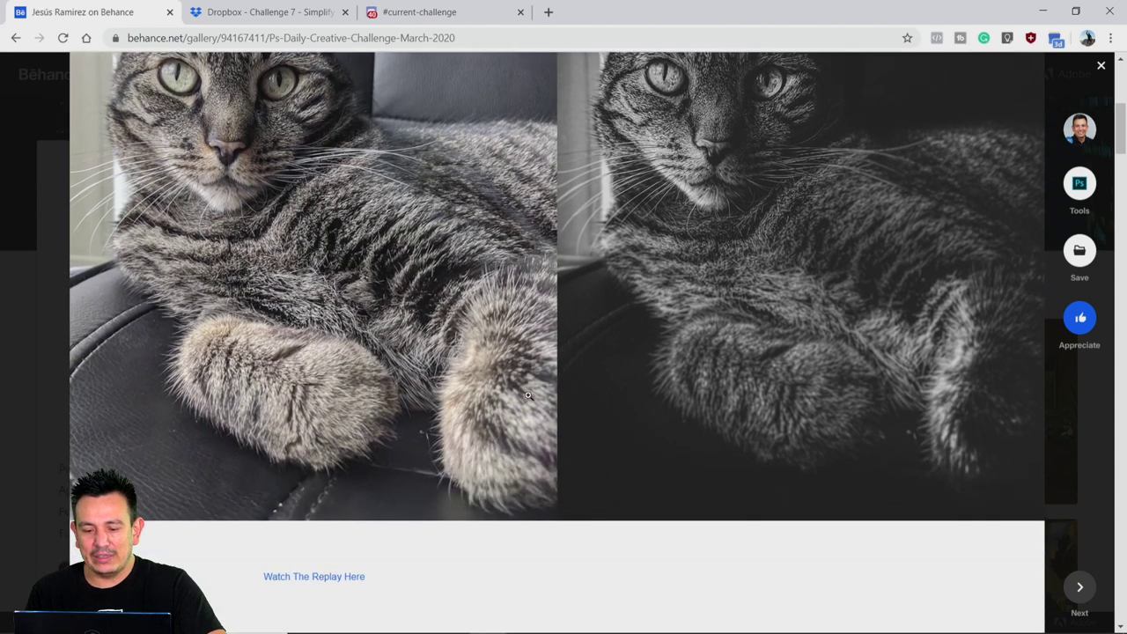
{"action": "scroll", "coordinate": [528, 396], "scroll_direction": "down", "scroll_amount": 3}
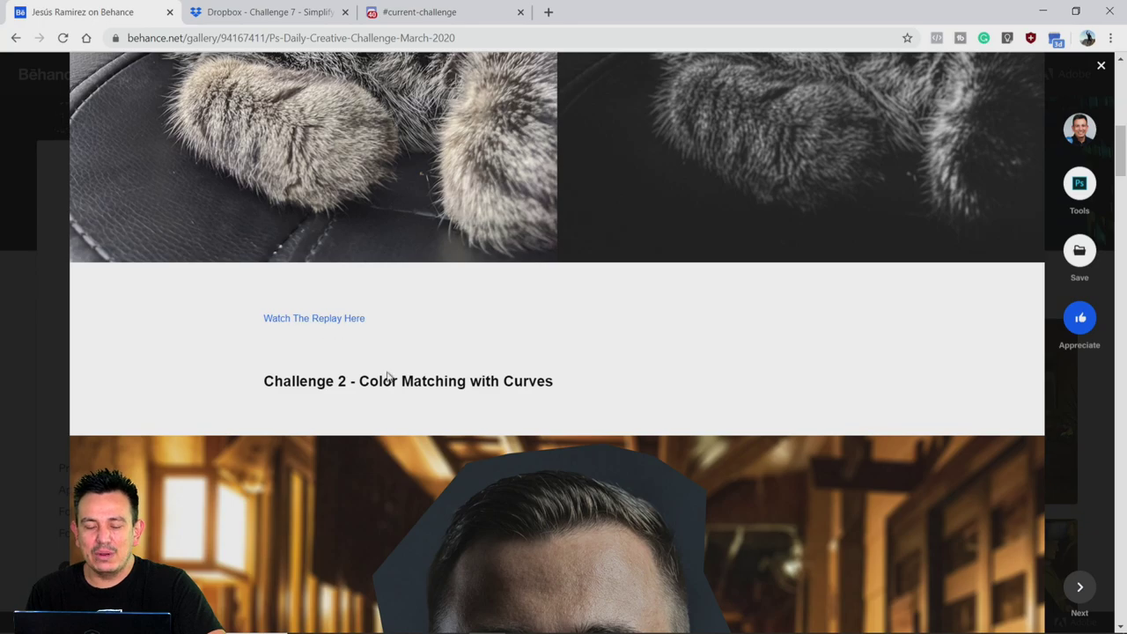
{"action": "scroll", "coordinate": [388, 376], "scroll_direction": "down", "scroll_amount": 7}
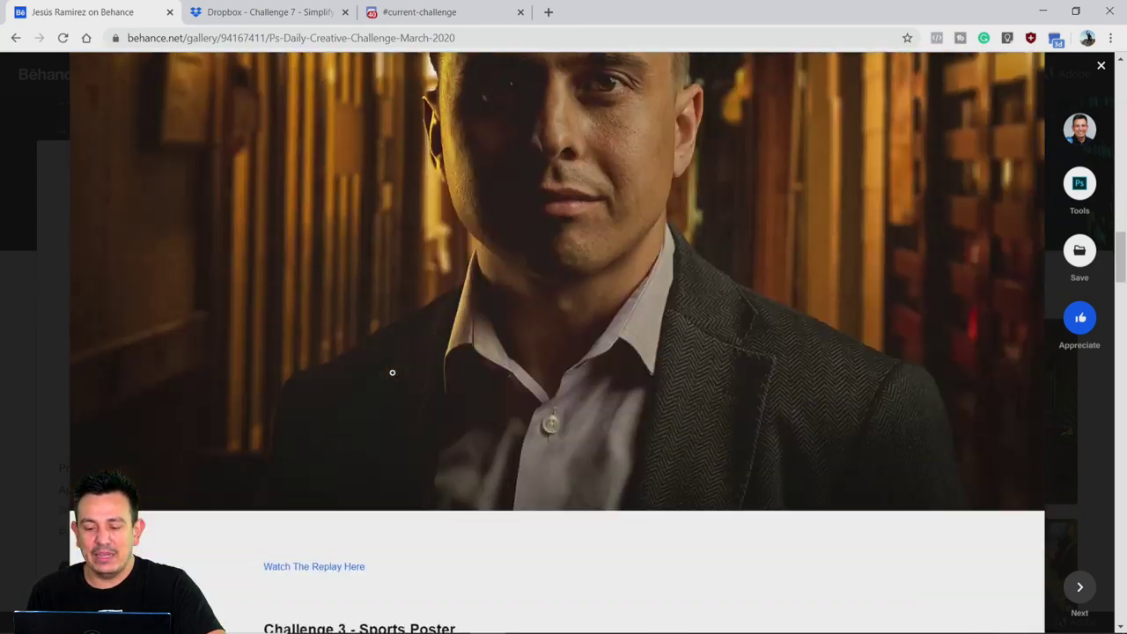
{"action": "scroll", "coordinate": [392, 372], "scroll_direction": "down", "scroll_amount": 3}
{"action": "scroll", "coordinate": [391, 372], "scroll_direction": "up", "scroll_amount": 15}
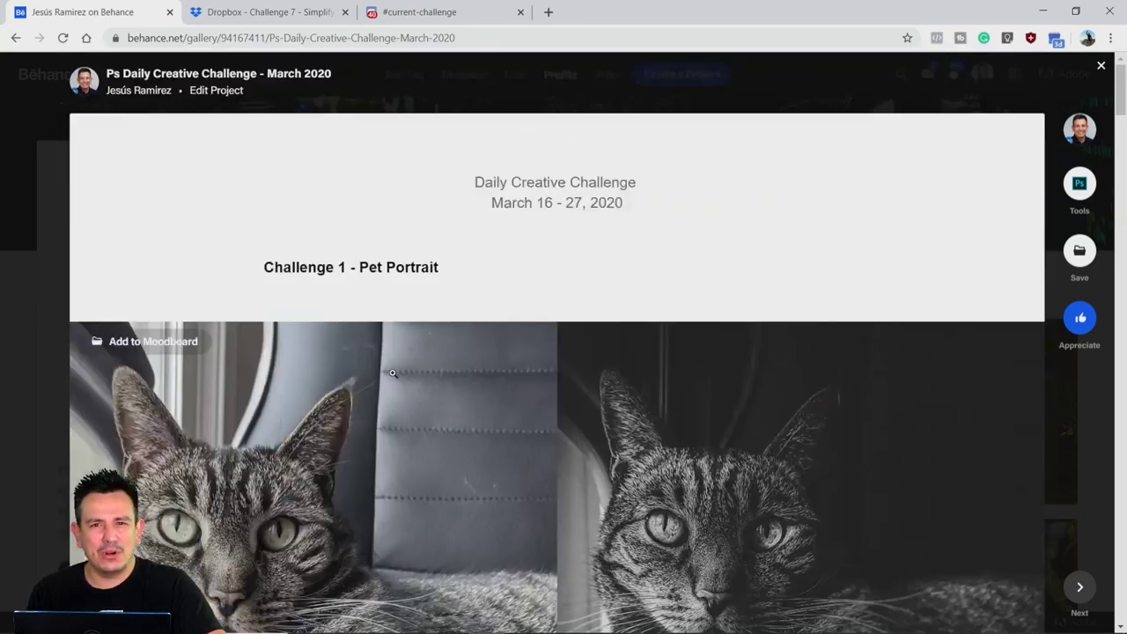
{"action": "scroll", "coordinate": [391, 373], "scroll_direction": "down", "scroll_amount": 3}
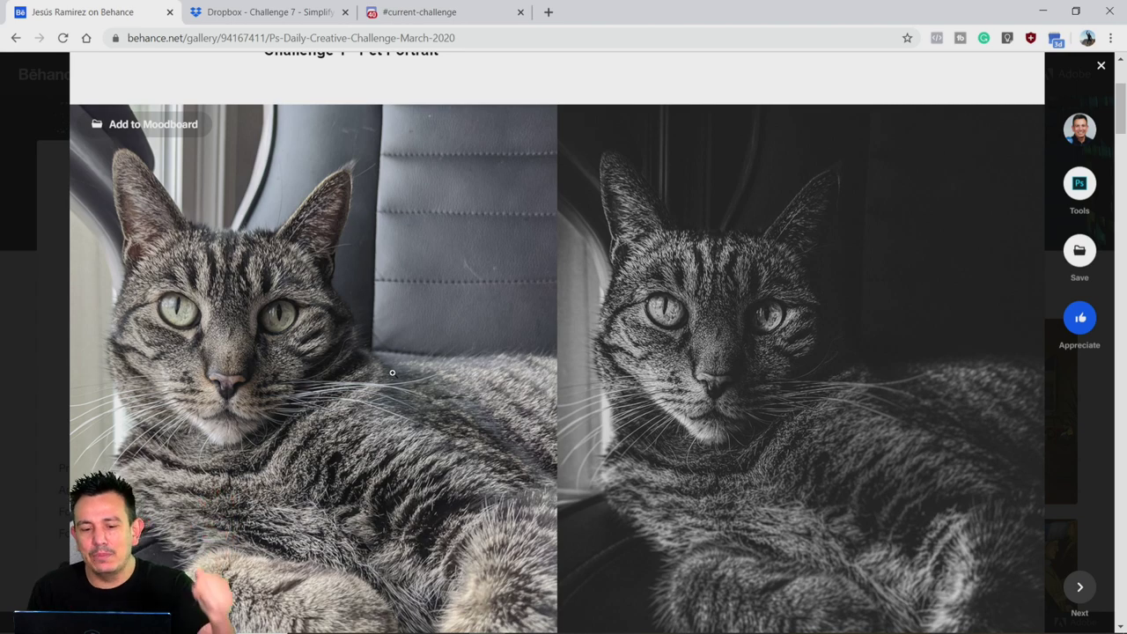
{"action": "scroll", "coordinate": [392, 372], "scroll_direction": "up", "scroll_amount": 3}
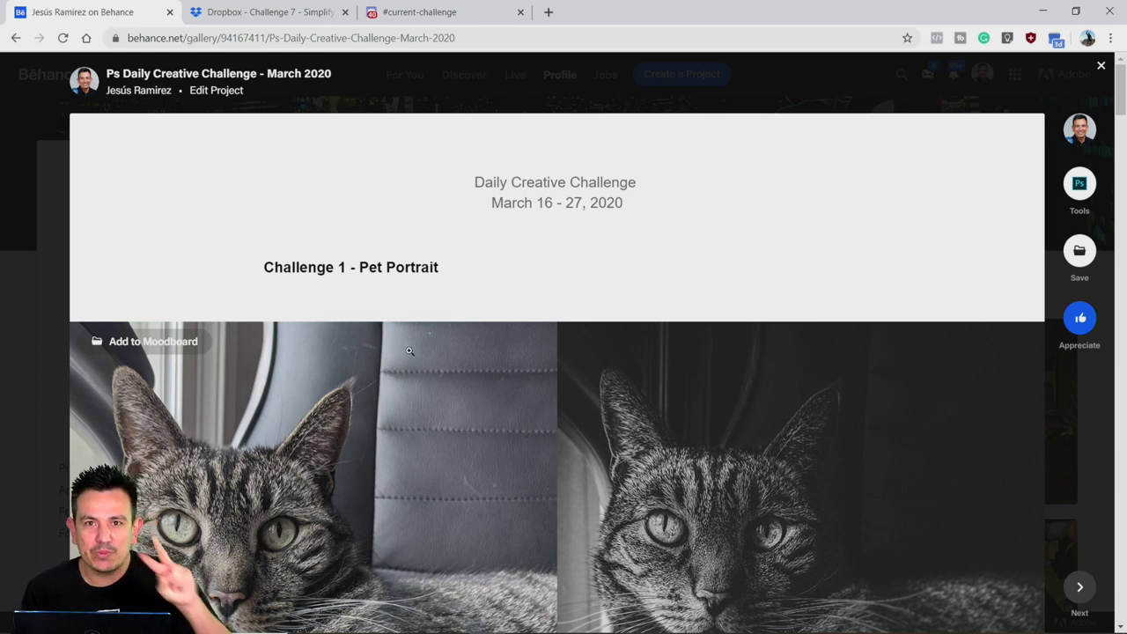
Glance at the Discord channel, then close the Behance project and return to the March 25 Compositing challenge on the challenge page
{"action": "left_click", "coordinate": [431, 11]}
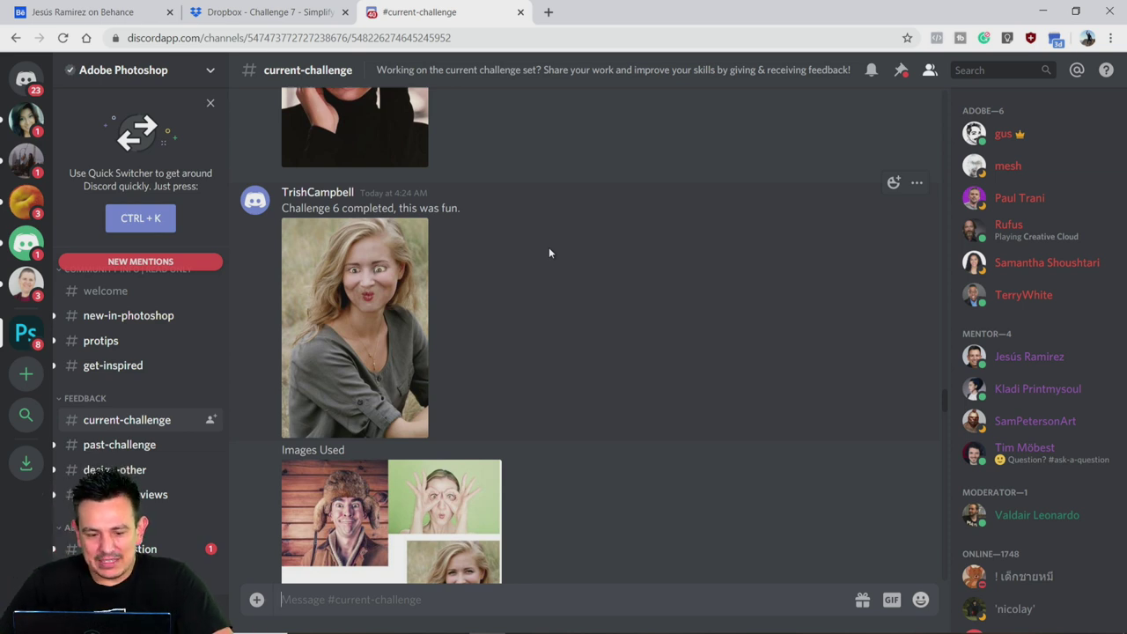
{"action": "left_click", "coordinate": [95, 12]}
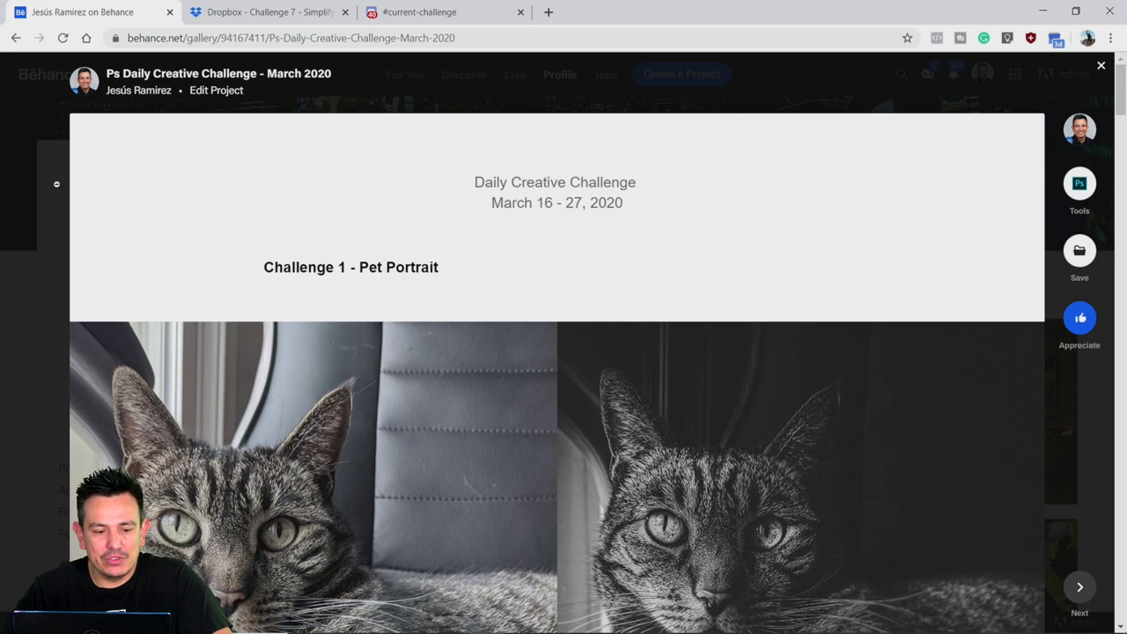
{"action": "left_click", "coordinate": [9, 161]}
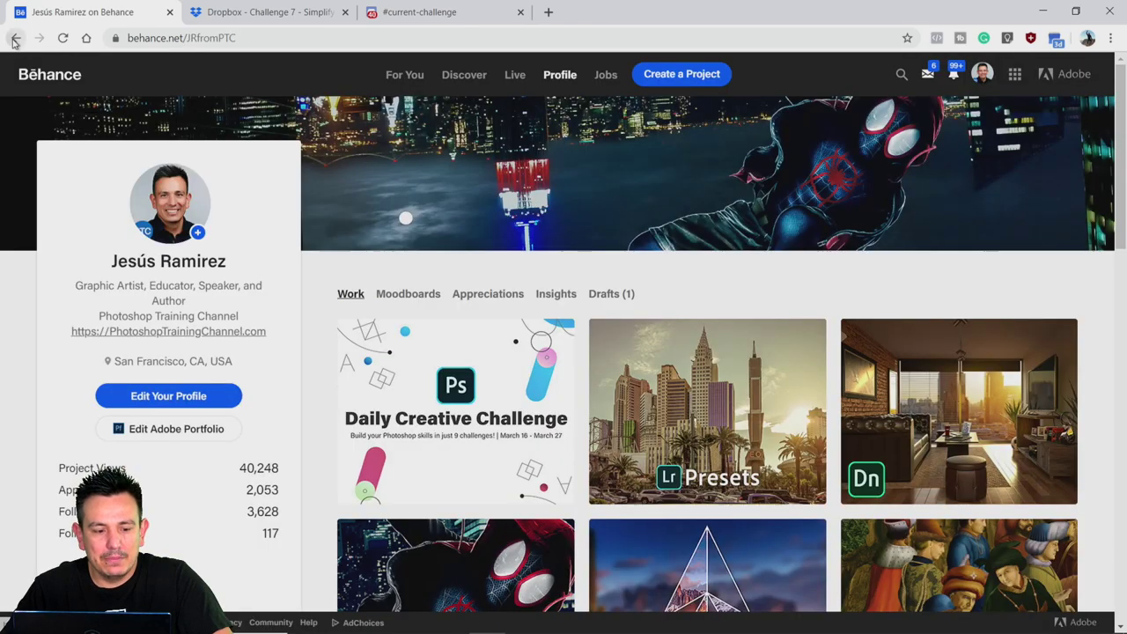
{"action": "left_click", "coordinate": [16, 38]}
{"action": "left_click", "coordinate": [16, 38]}
{"action": "left_click", "coordinate": [16, 38]}
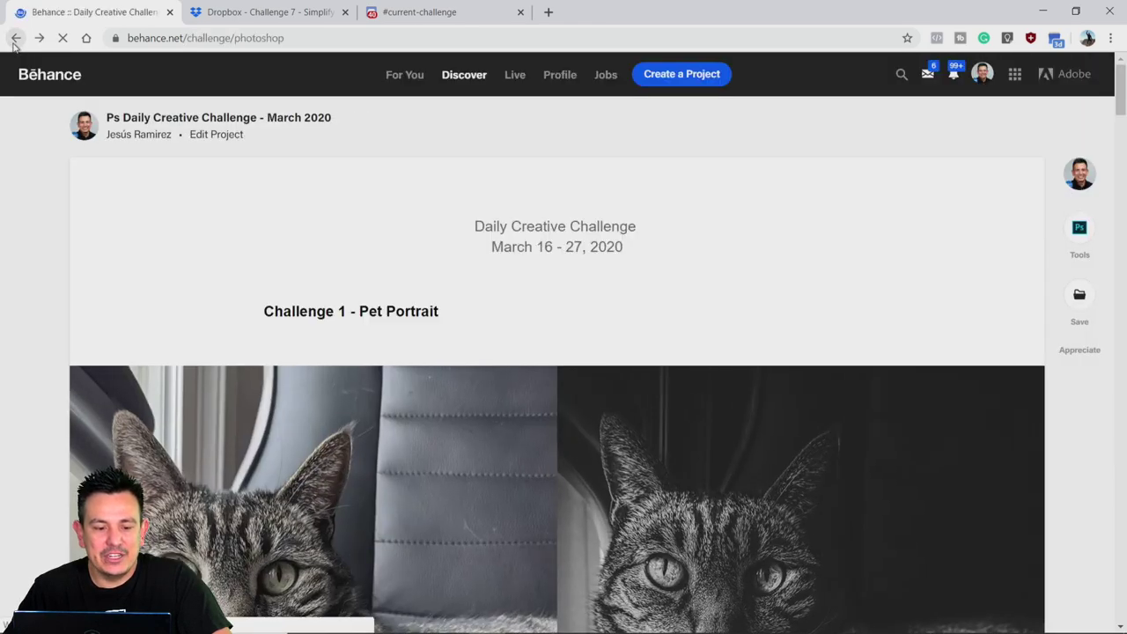
{"action": "scroll", "coordinate": [293, 264], "scroll_direction": "down", "scroll_amount": 4}
{"action": "scroll", "coordinate": [293, 264], "scroll_direction": "down", "scroll_amount": 10}
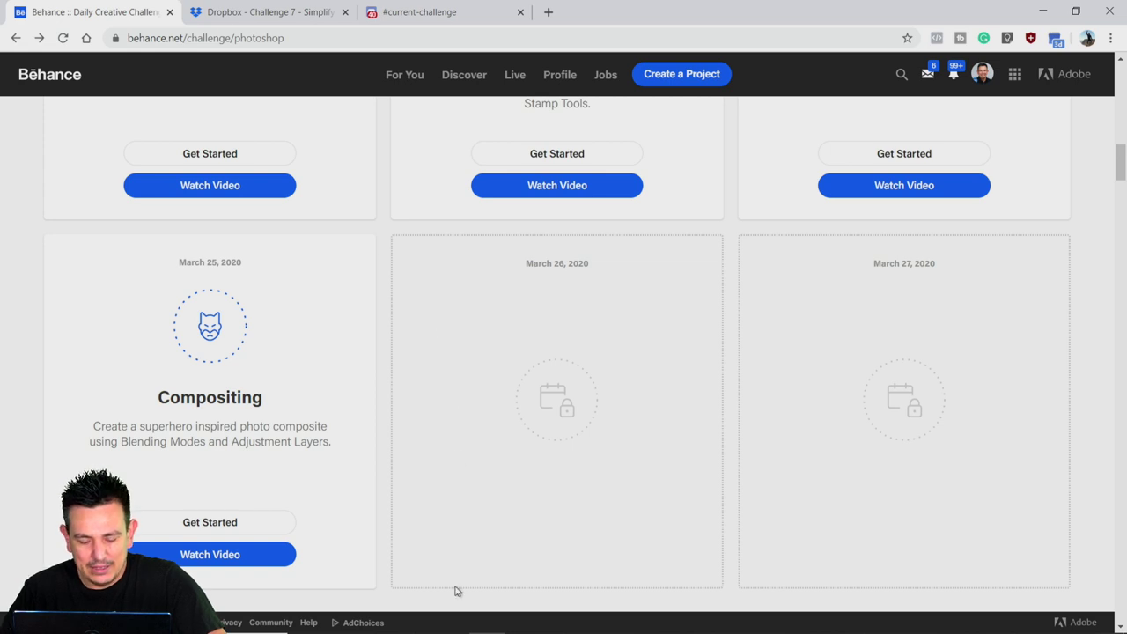
Switch to Photoshop, fit the superhero starter image on screen, and show the small fire, large flame, cracked-earth and sparks layers
{"action": "left_click", "coordinate": [462, 621]}
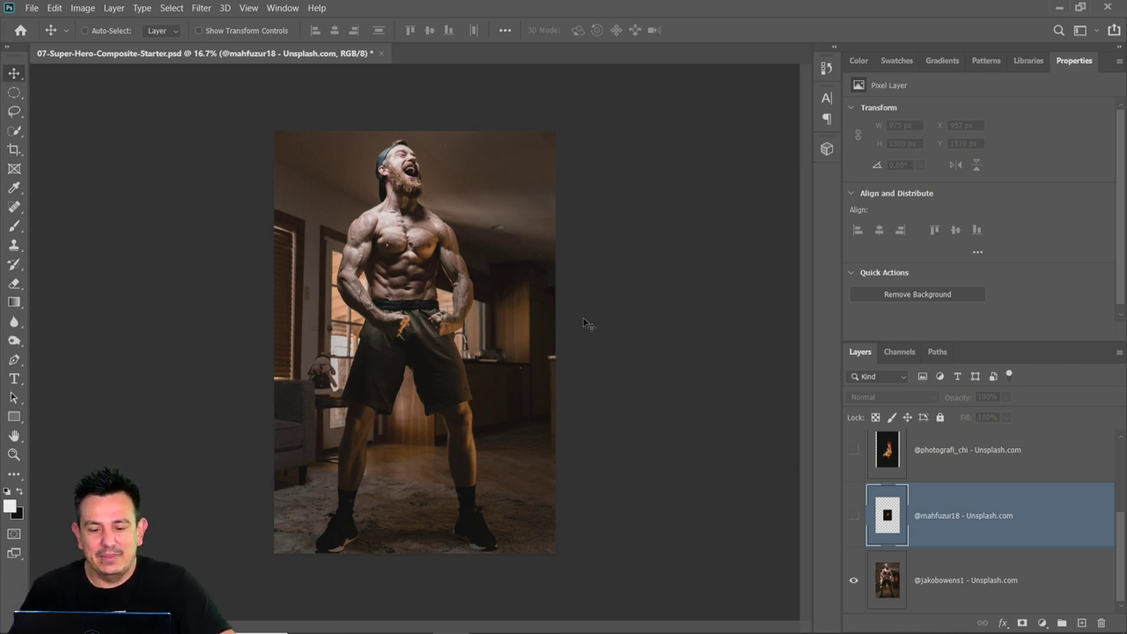
{"action": "double_click", "coordinate": [13, 436]}
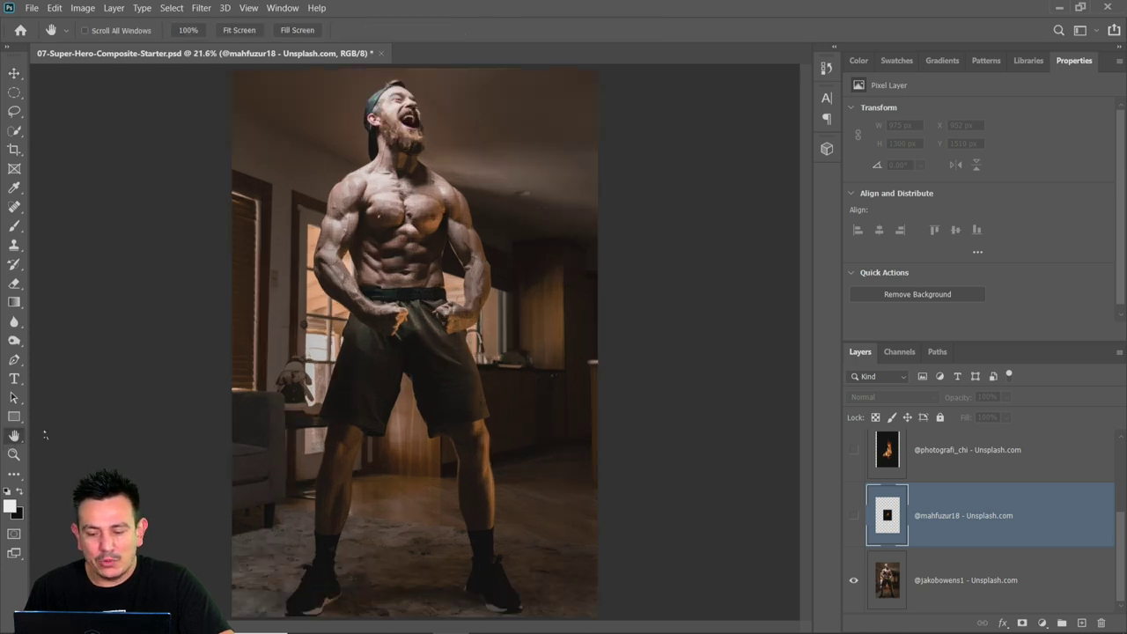
{"action": "left_click", "coordinate": [853, 516]}
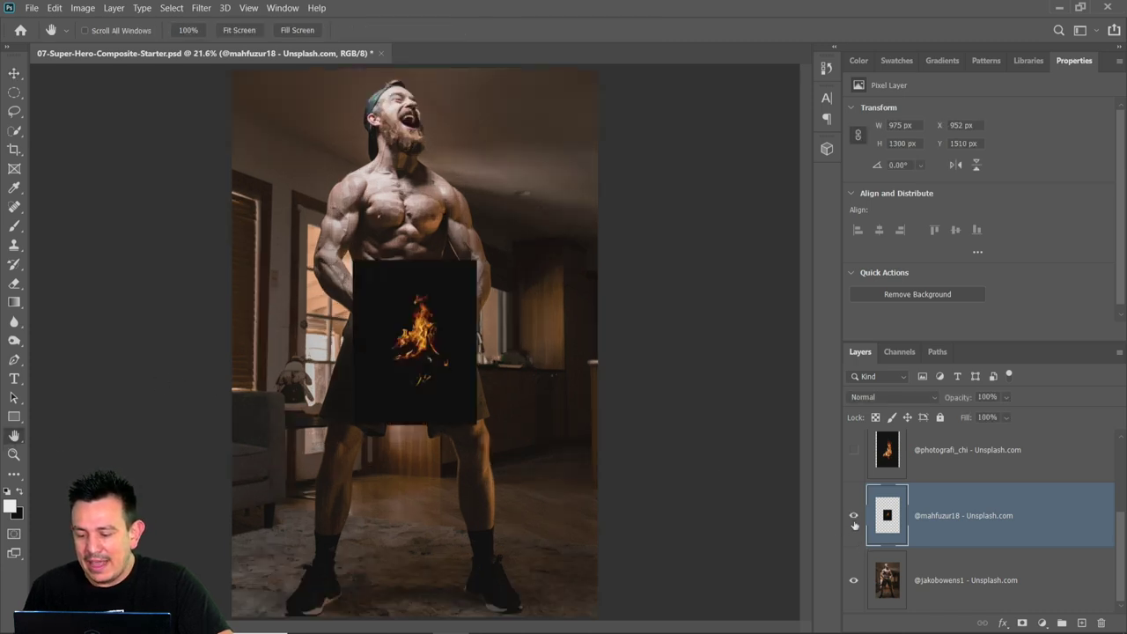
{"action": "left_click", "coordinate": [854, 449]}
{"action": "scroll", "coordinate": [856, 450], "scroll_direction": "up", "scroll_amount": 2}
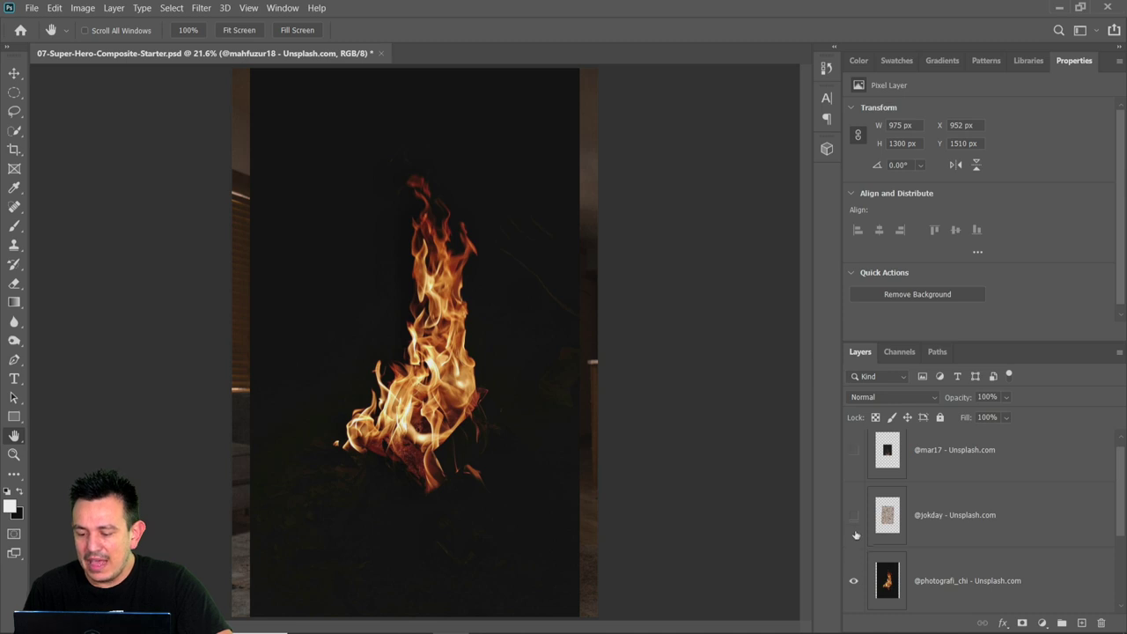
{"action": "left_click", "coordinate": [853, 516]}
{"action": "left_click", "coordinate": [853, 451]}
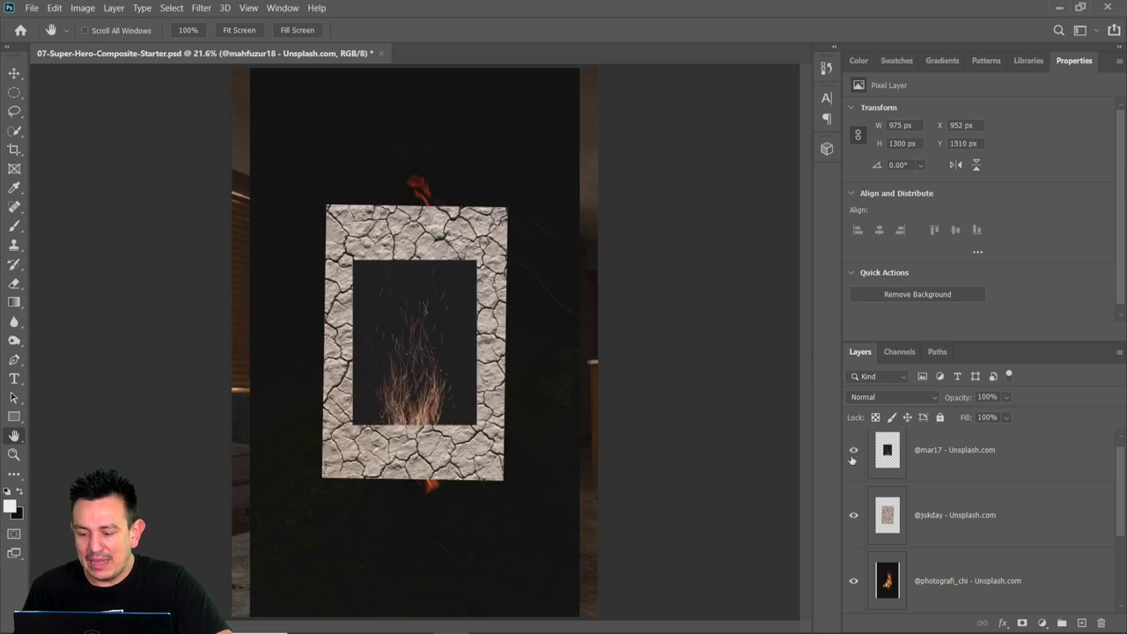
Hide the sparks, cracked-earth, large flame and small fire layers, leaving only the bodybuilder photo displayed
{"action": "left_click", "coordinate": [853, 450]}
{"action": "left_click", "coordinate": [852, 514]}
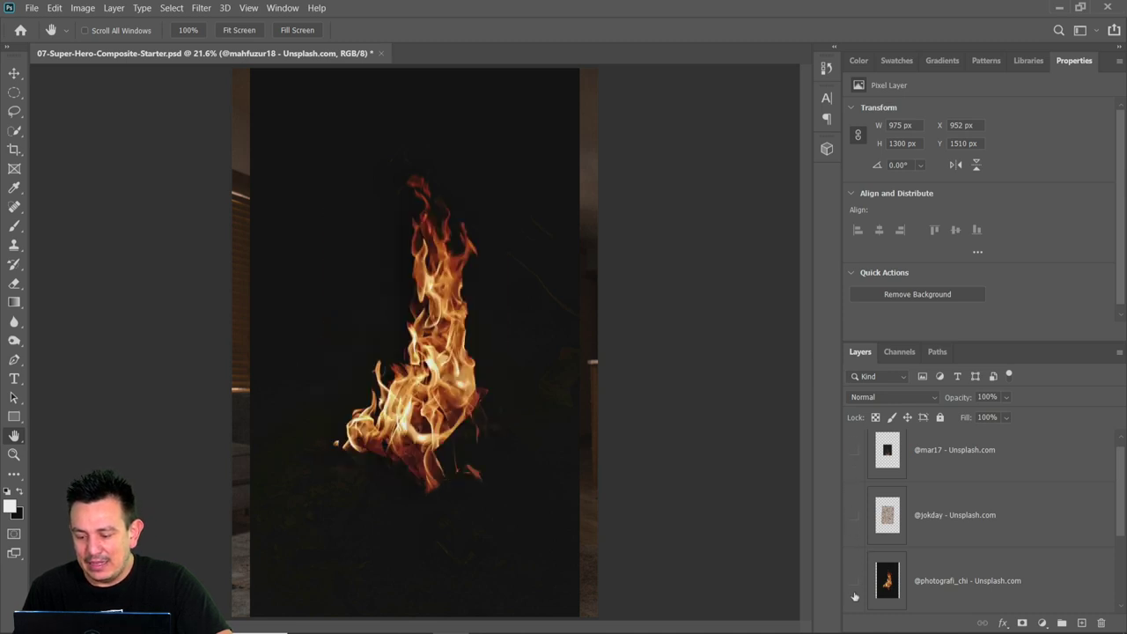
{"action": "left_click", "coordinate": [853, 580]}
{"action": "scroll", "coordinate": [853, 596], "scroll_direction": "down", "scroll_amount": 2}
{"action": "left_click", "coordinate": [853, 515]}
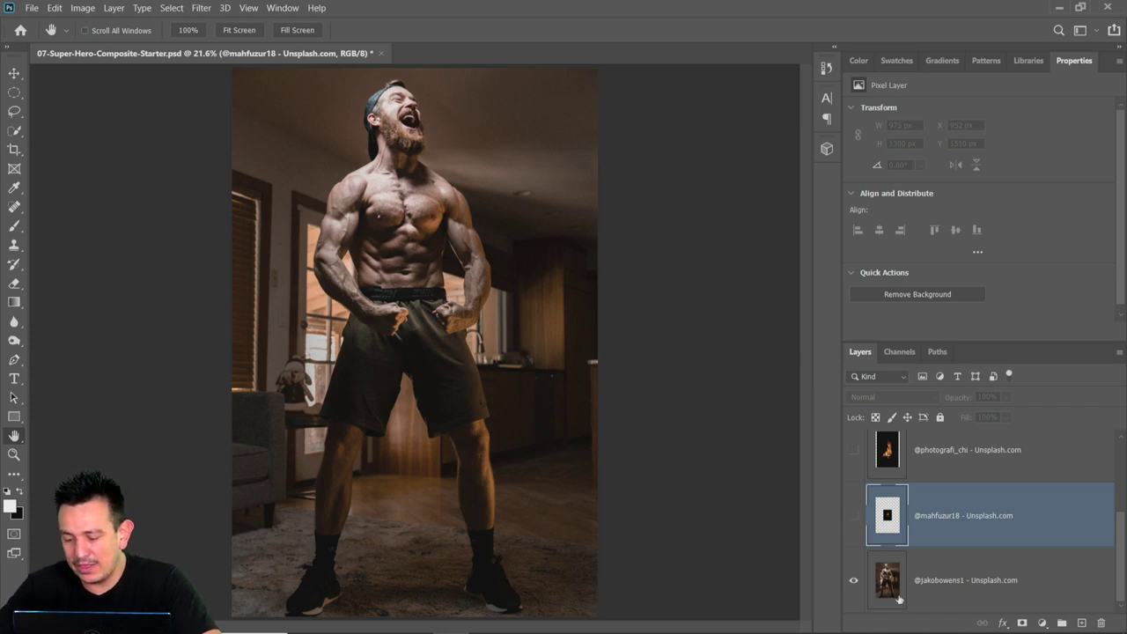
Show the cracked-earth texture layer over the bodybuilder photo
{"action": "scroll", "coordinate": [897, 510], "scroll_direction": "up", "scroll_amount": 2}
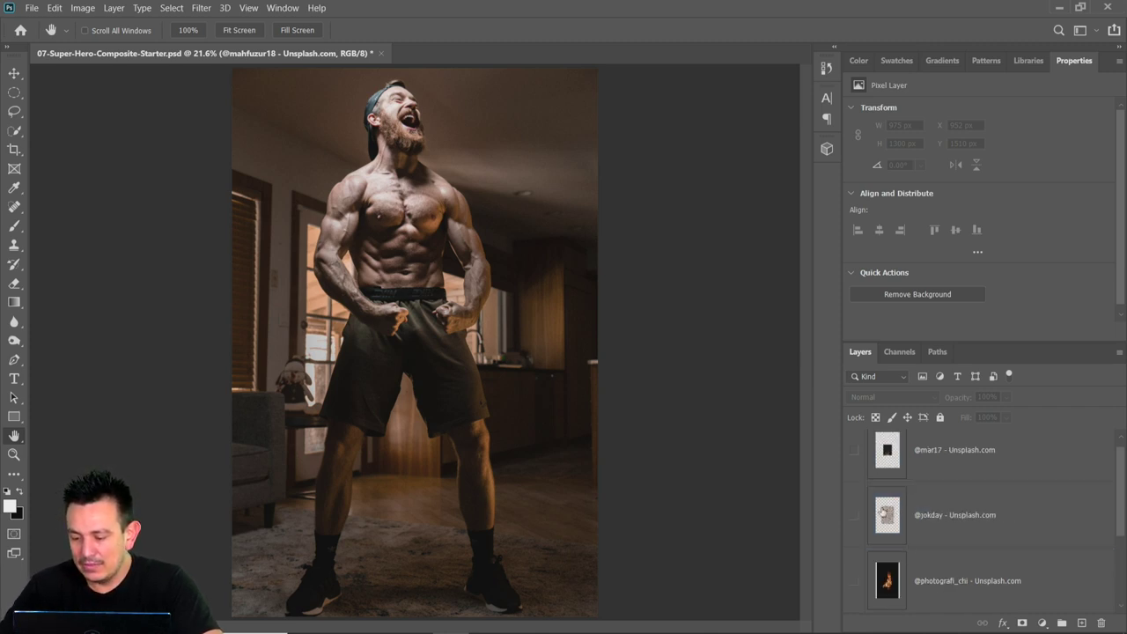
{"action": "left_click", "coordinate": [854, 516]}
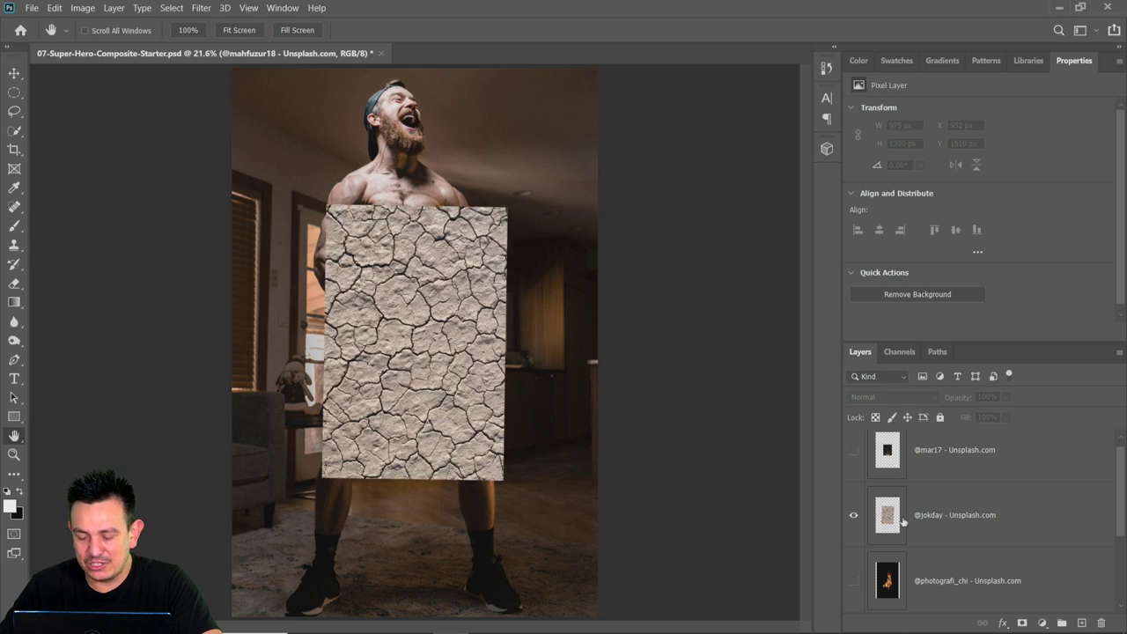
Move the cracked-earth texture layer directly above the bodybuilder photo and hide it
{"action": "left_click_drag", "start_coordinate": [902, 523], "coordinate": [885, 557]}
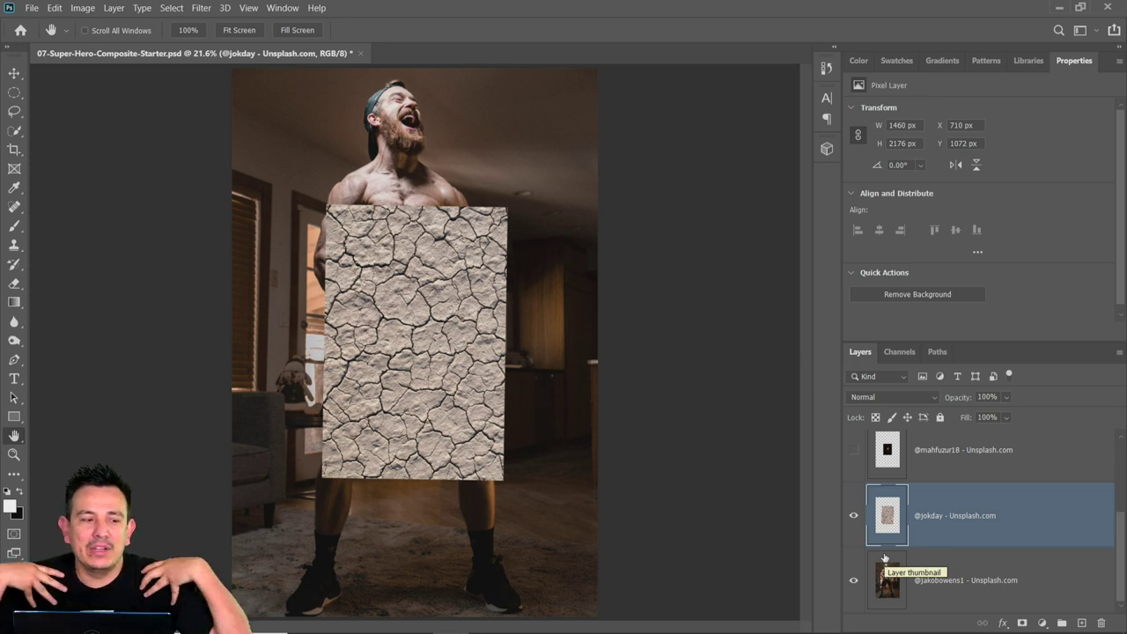
{"action": "left_click", "coordinate": [854, 515]}
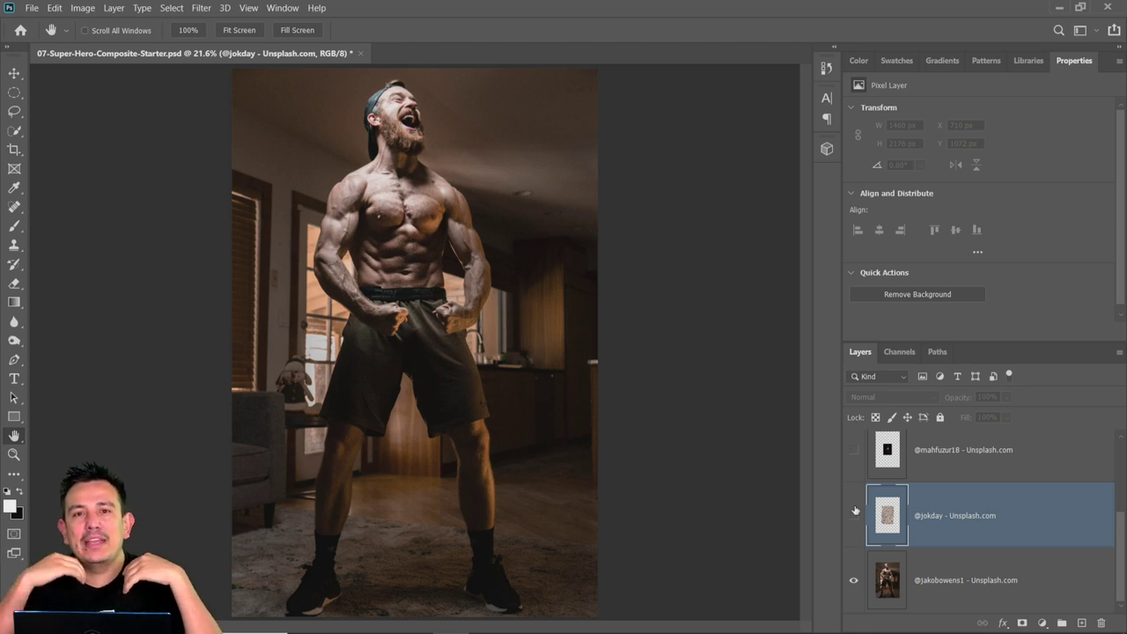
Select the man in the bodybuilder photo layer with the Object Selection tool's Select Subject command
{"action": "left_click", "coordinate": [960, 601]}
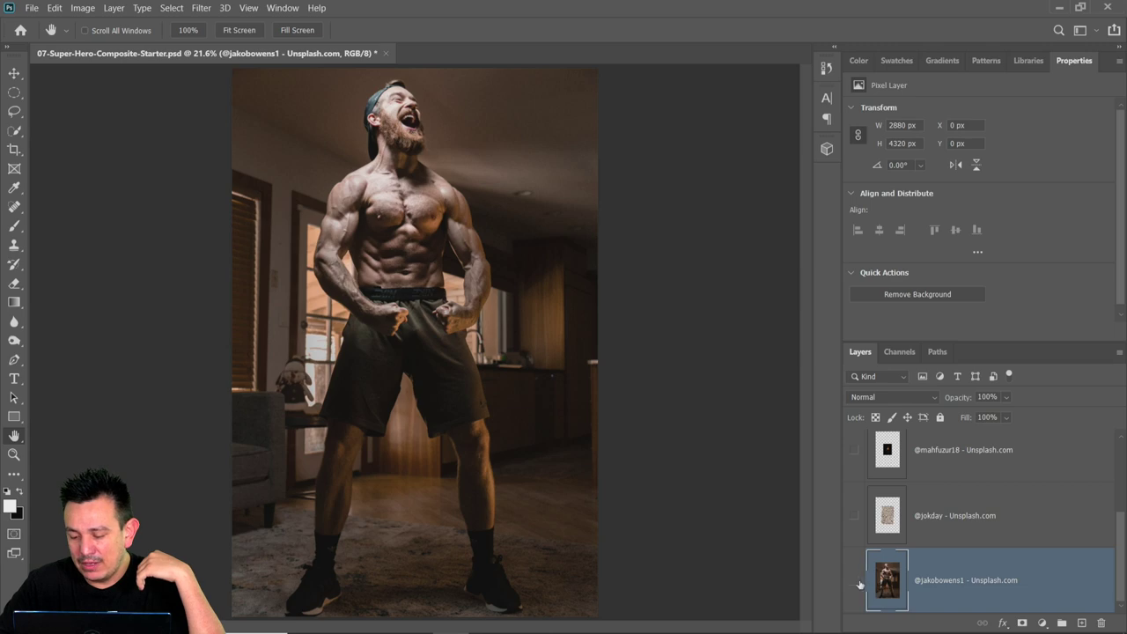
{"action": "left_click", "coordinate": [853, 580]}
{"action": "left_click", "coordinate": [854, 580]}
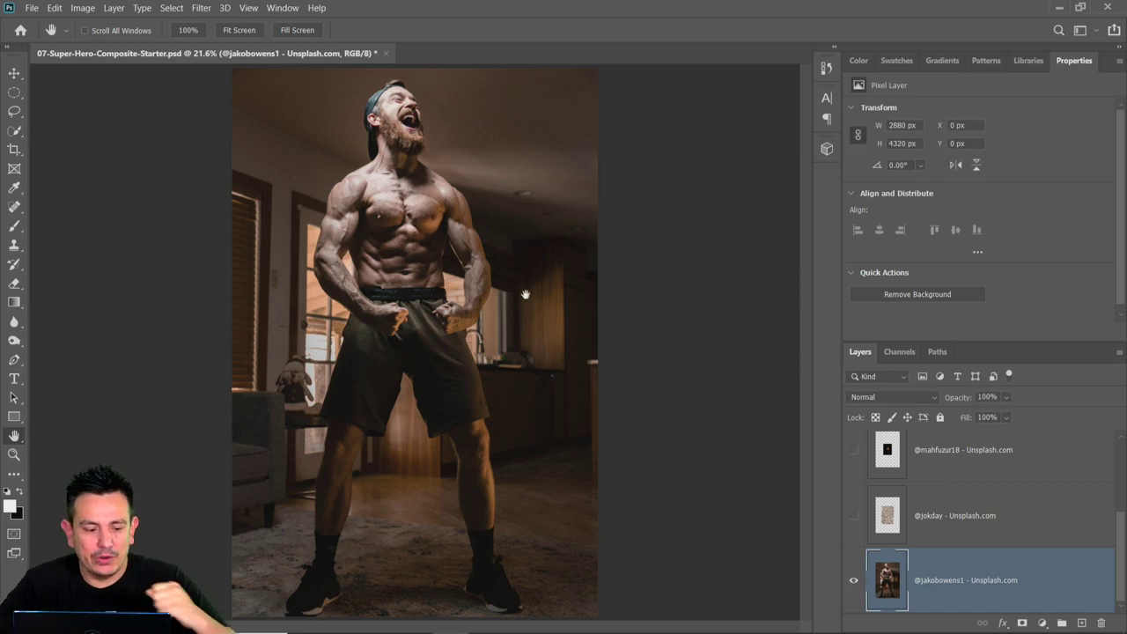
{"action": "left_click", "coordinate": [16, 131]}
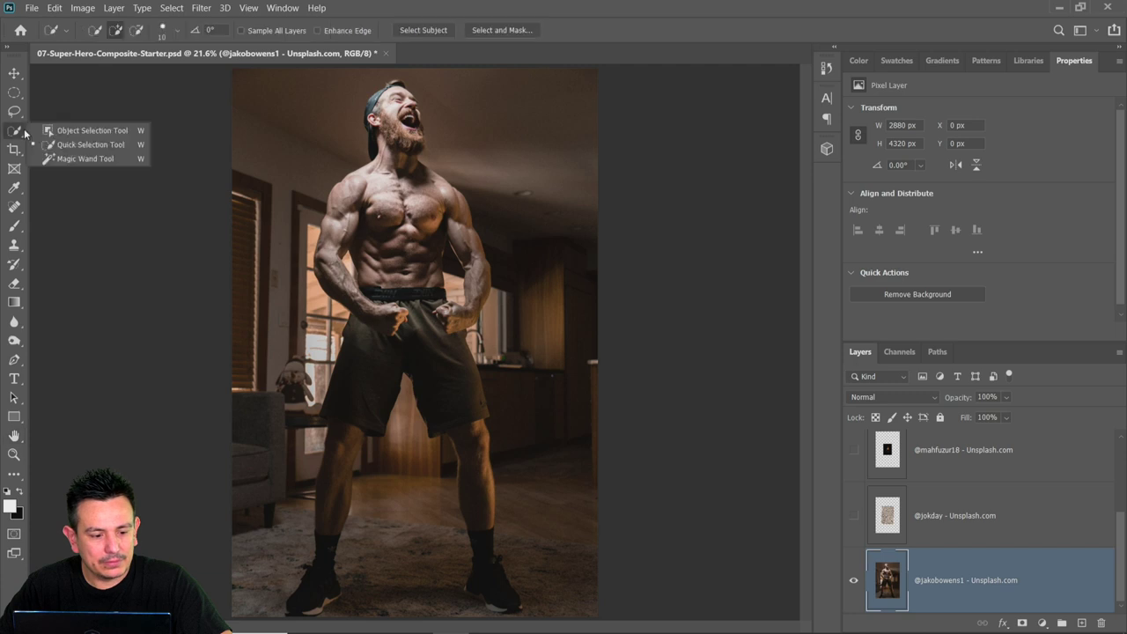
{"action": "left_click", "coordinate": [88, 130]}
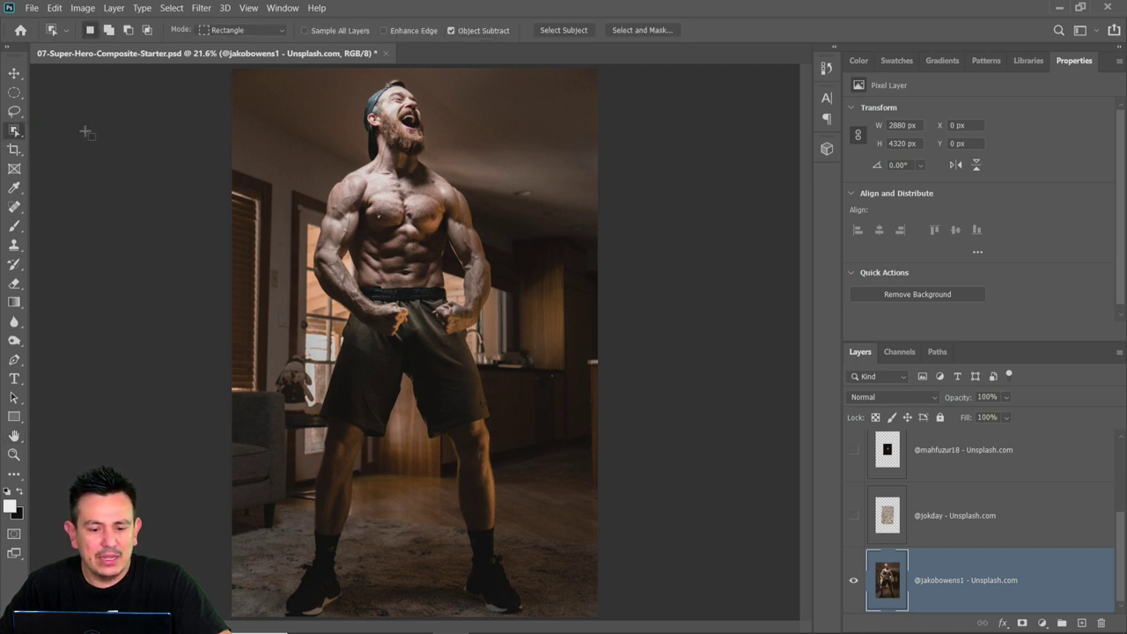
{"action": "left_click", "coordinate": [16, 131]}
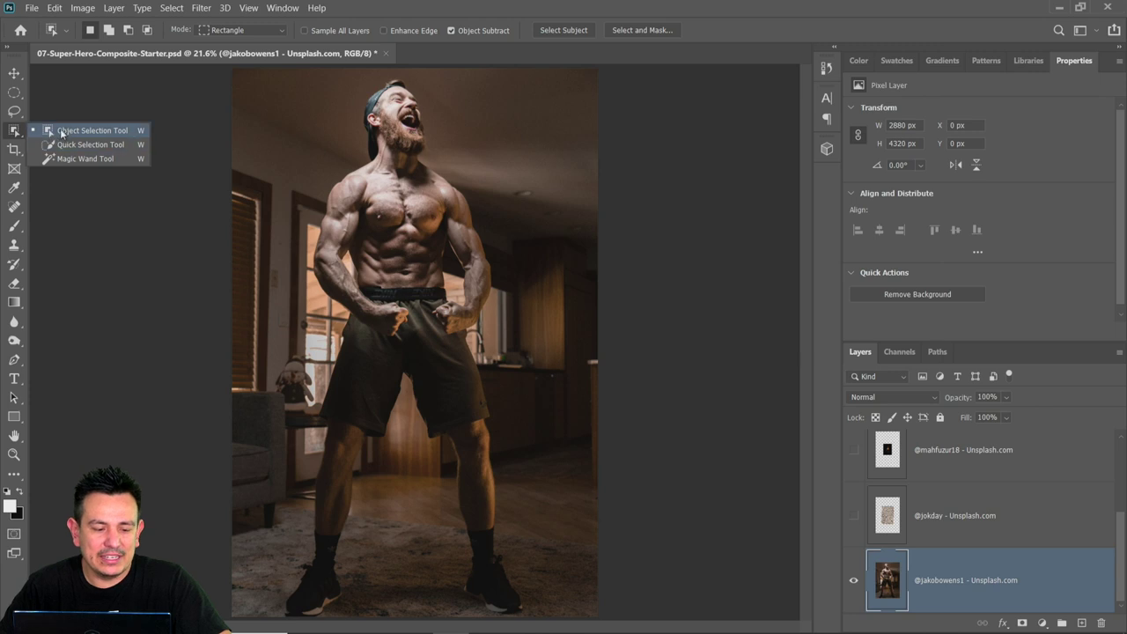
{"action": "left_click", "coordinate": [88, 130]}
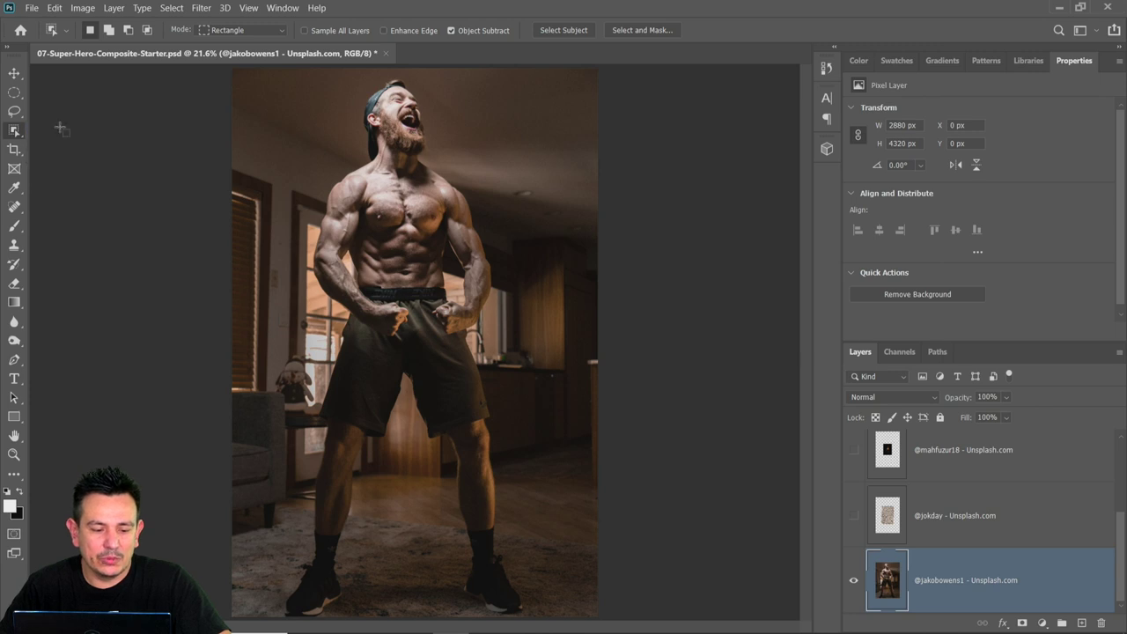
{"action": "left_click", "coordinate": [572, 30]}
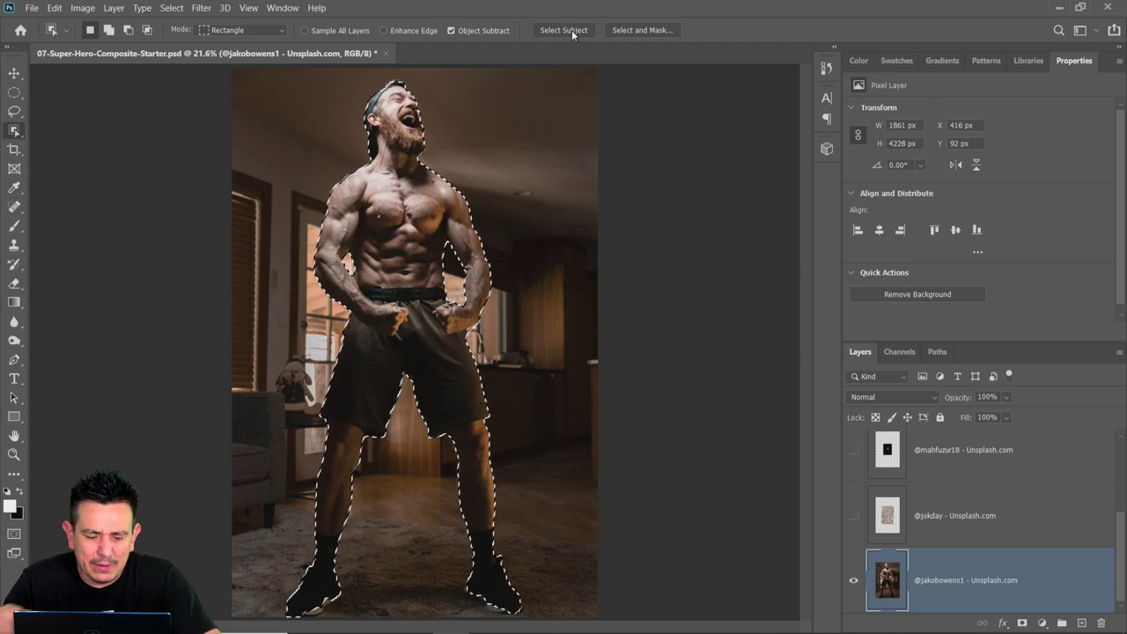
Exclude the background gap between the man's bent arm and waist by painting black in Quick Mask with a 25 px brush
{"action": "left_click", "coordinate": [13, 454]}
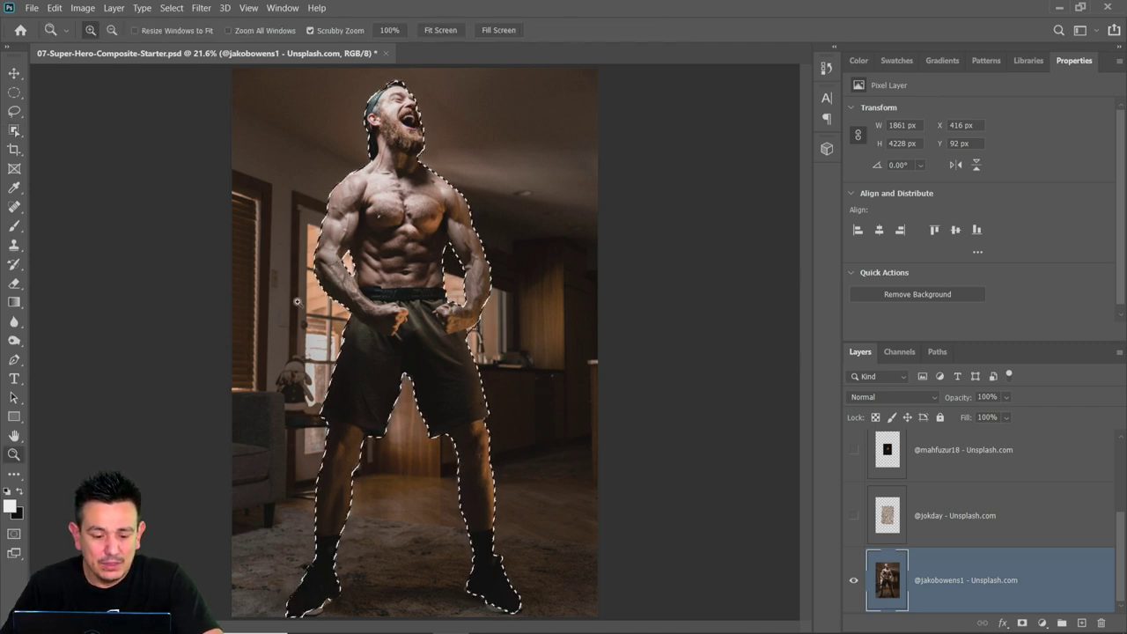
{"action": "left_click", "coordinate": [323, 287]}
{"action": "left_click_drag", "start_coordinate": [324, 288], "coordinate": [400, 274]}
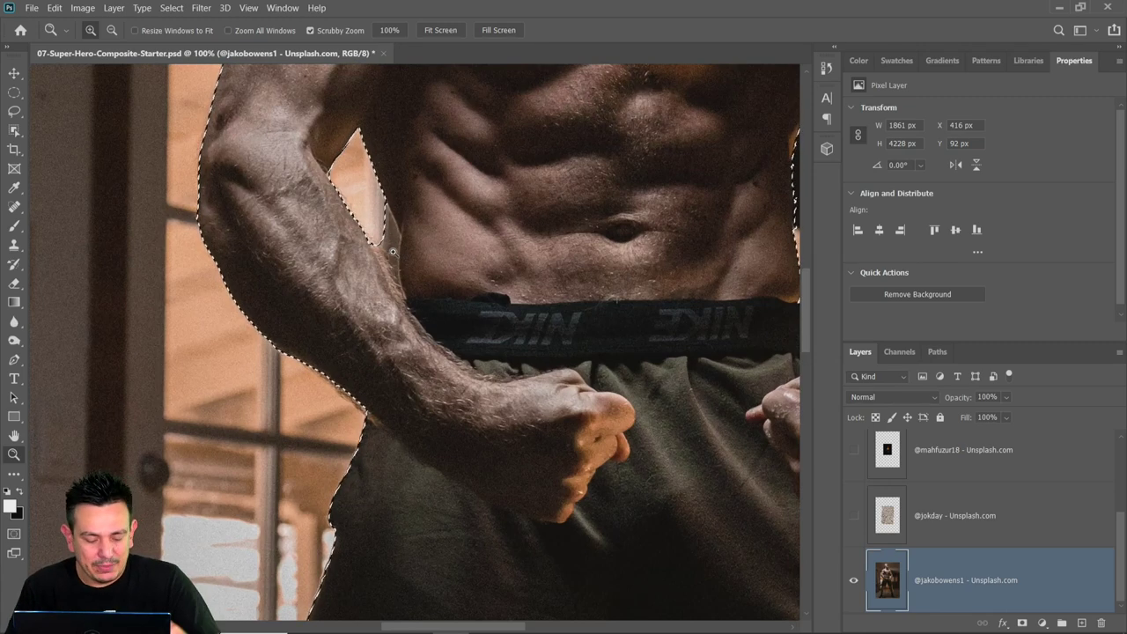
{"action": "key", "text": "q"}
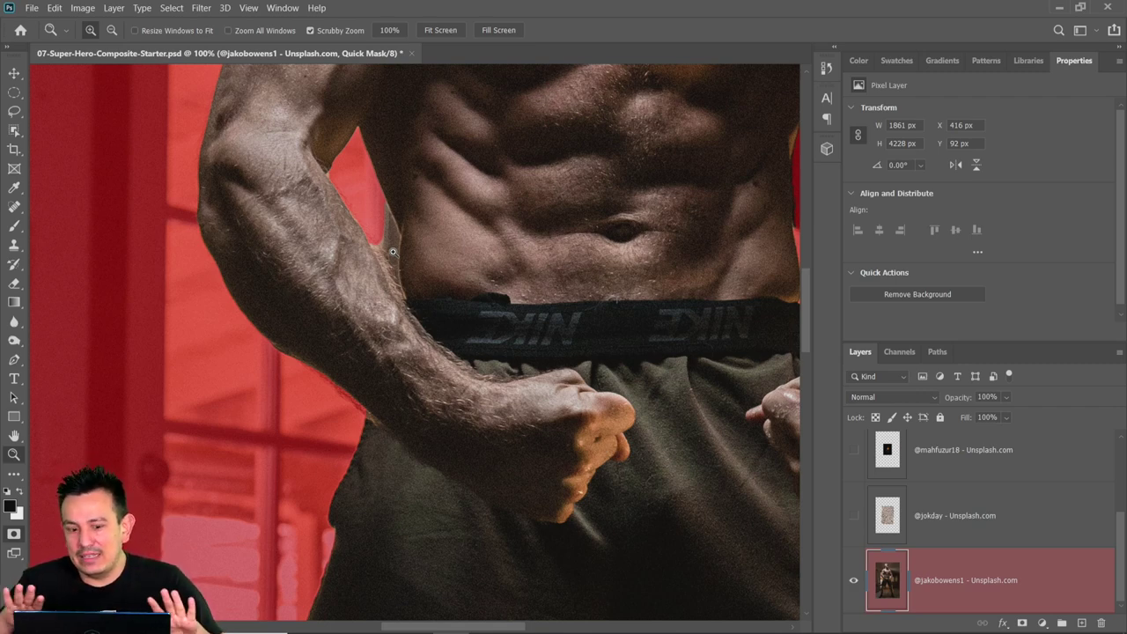
{"action": "left_click", "coordinate": [19, 227]}
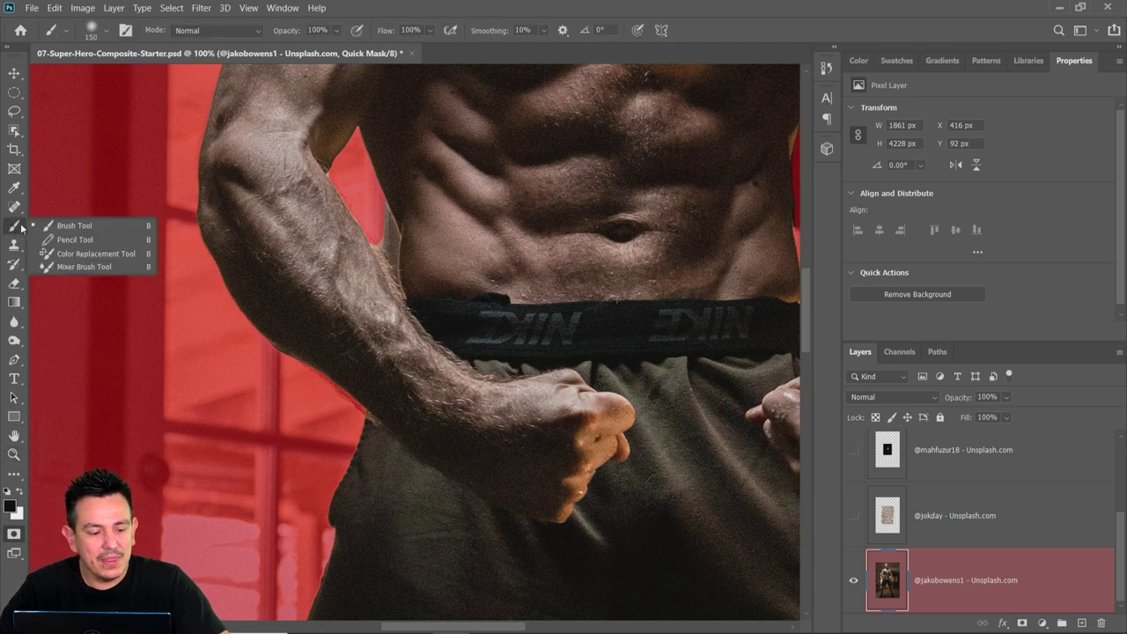
{"action": "left_click", "coordinate": [63, 225]}
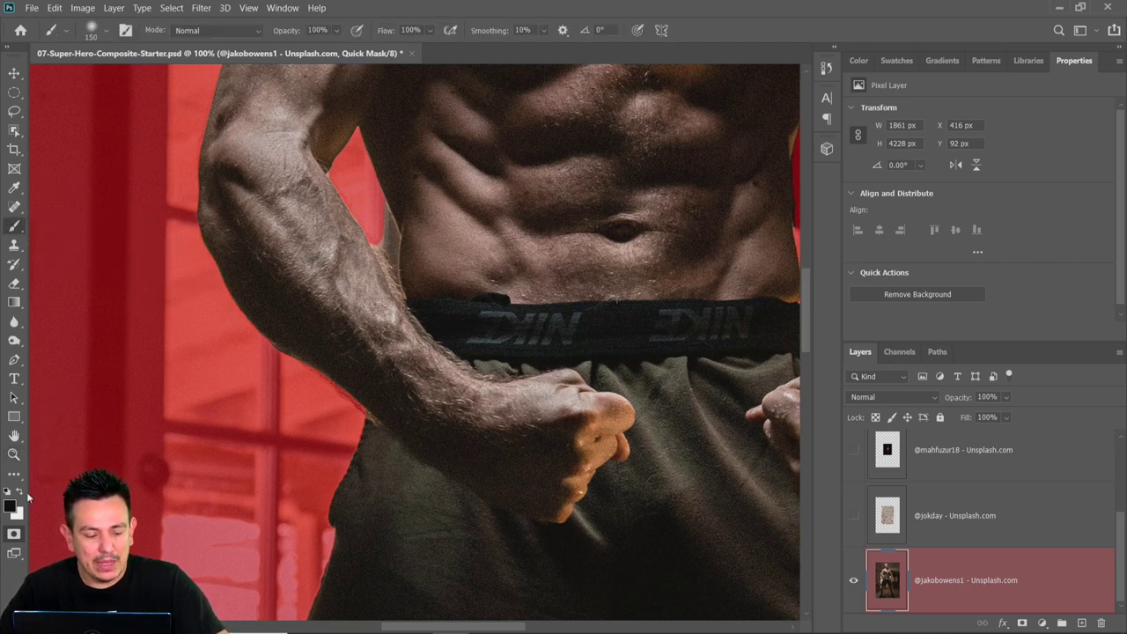
{"action": "key", "text": "bracketleft"}
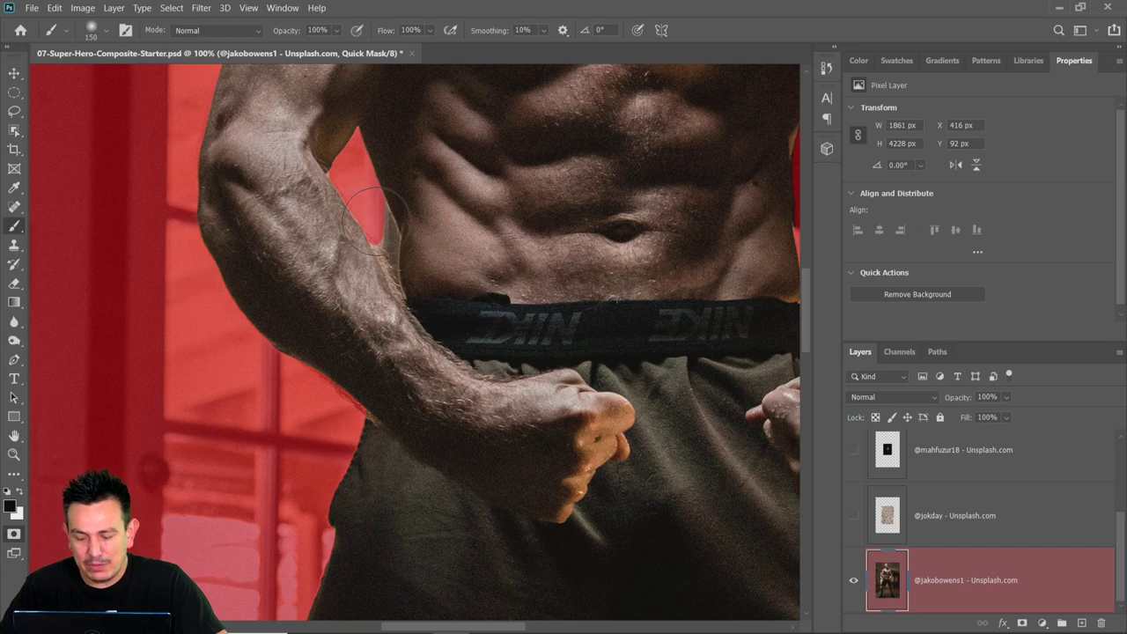
{"action": "key", "text": "bracketleft"}
{"action": "key", "text": "bracketleft"}
{"action": "key", "text": "bracketleft"}
{"action": "key", "text": "bracketleft"}
{"action": "key", "text": "bracketleft"}
{"action": "key", "text": "bracketleft"}
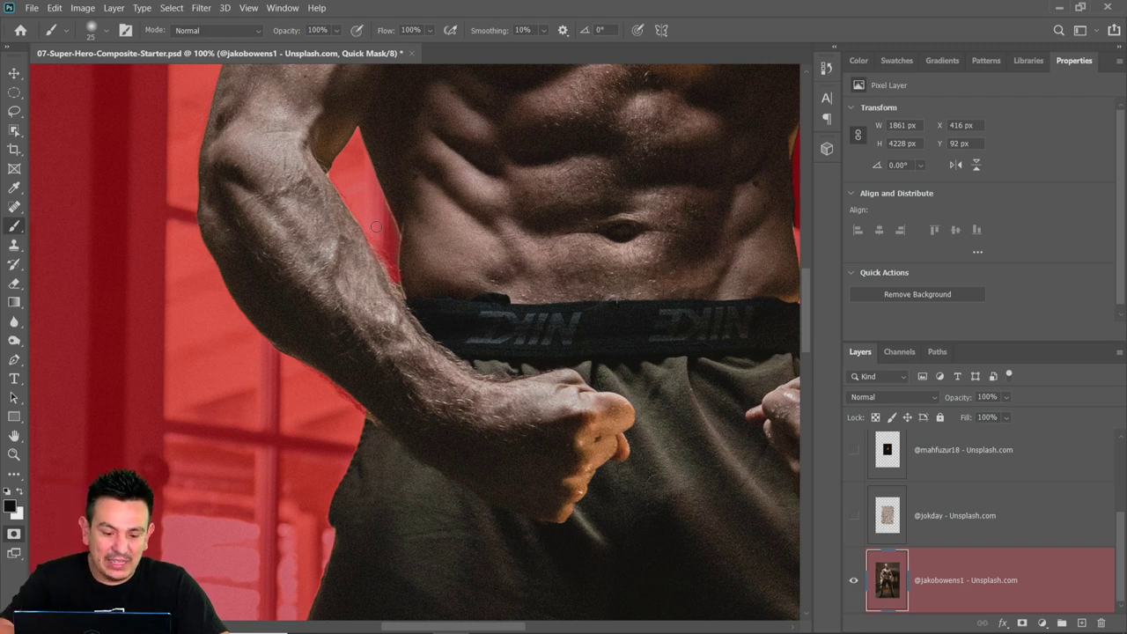
{"action": "key", "text": "q"}
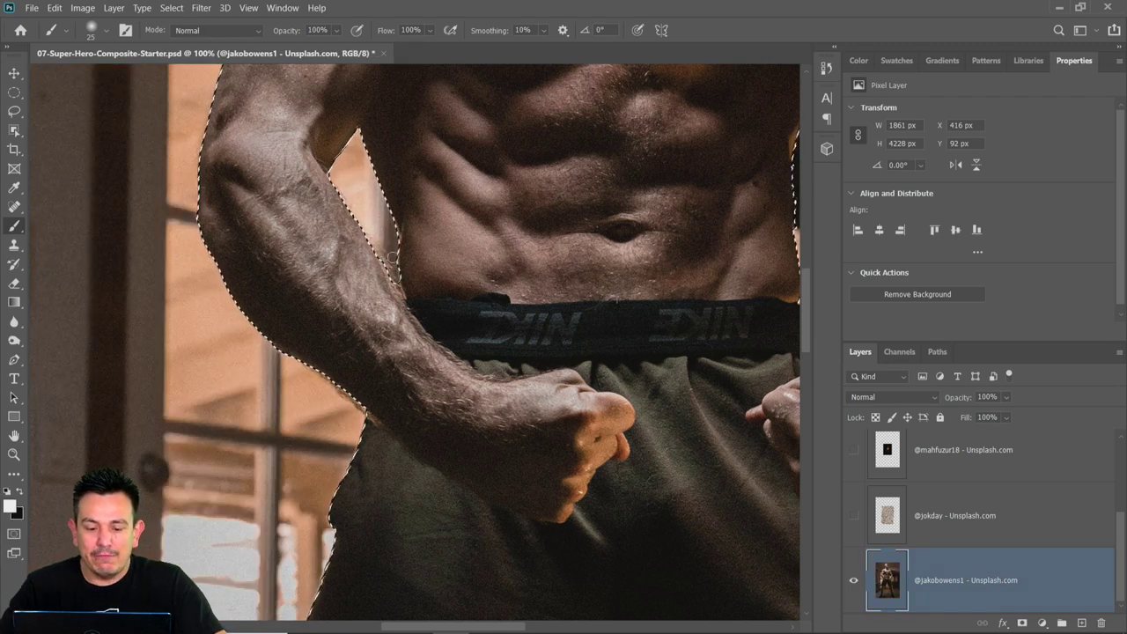
Show the cracked-earth layer and add a layer mask to it from the selection of the man
{"action": "double_click", "coordinate": [13, 438]}
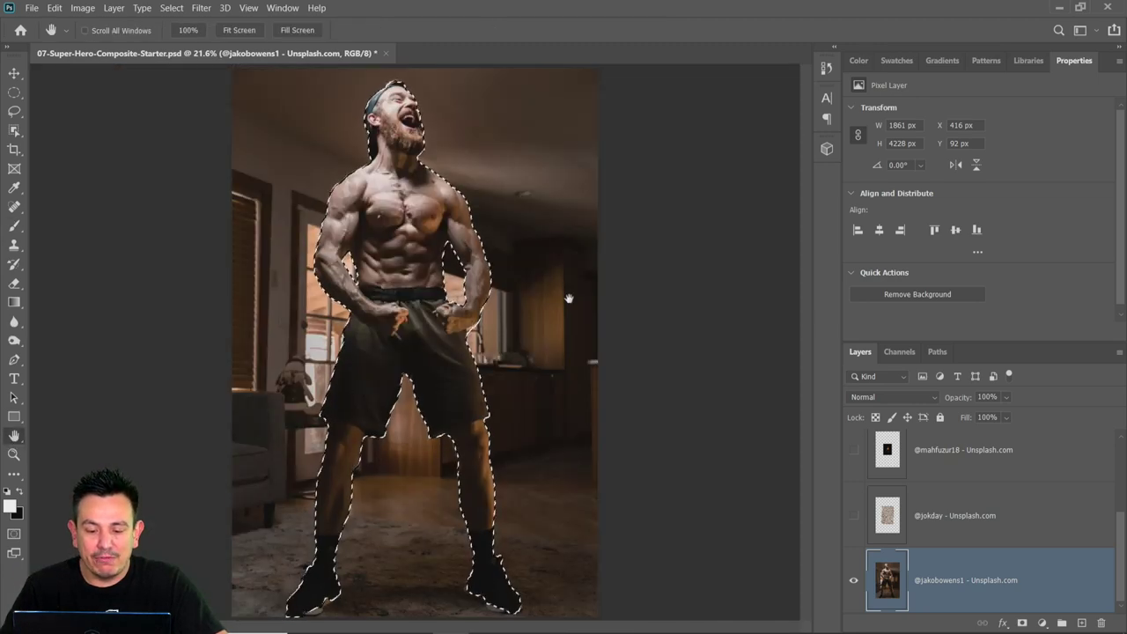
{"action": "left_click", "coordinate": [904, 525]}
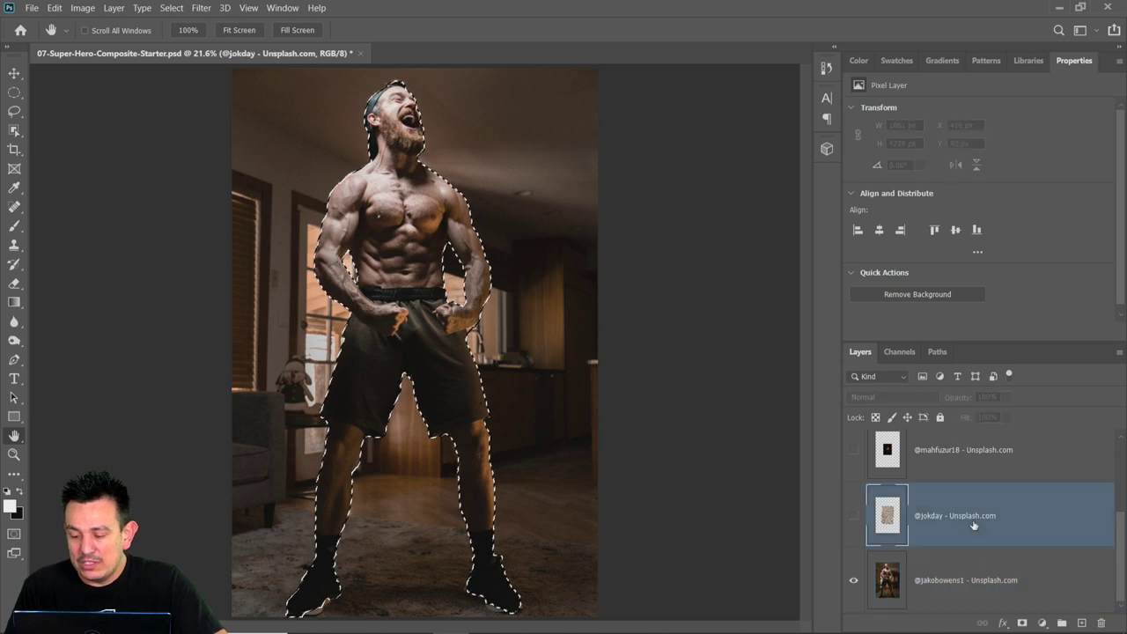
{"action": "left_click", "coordinate": [853, 515]}
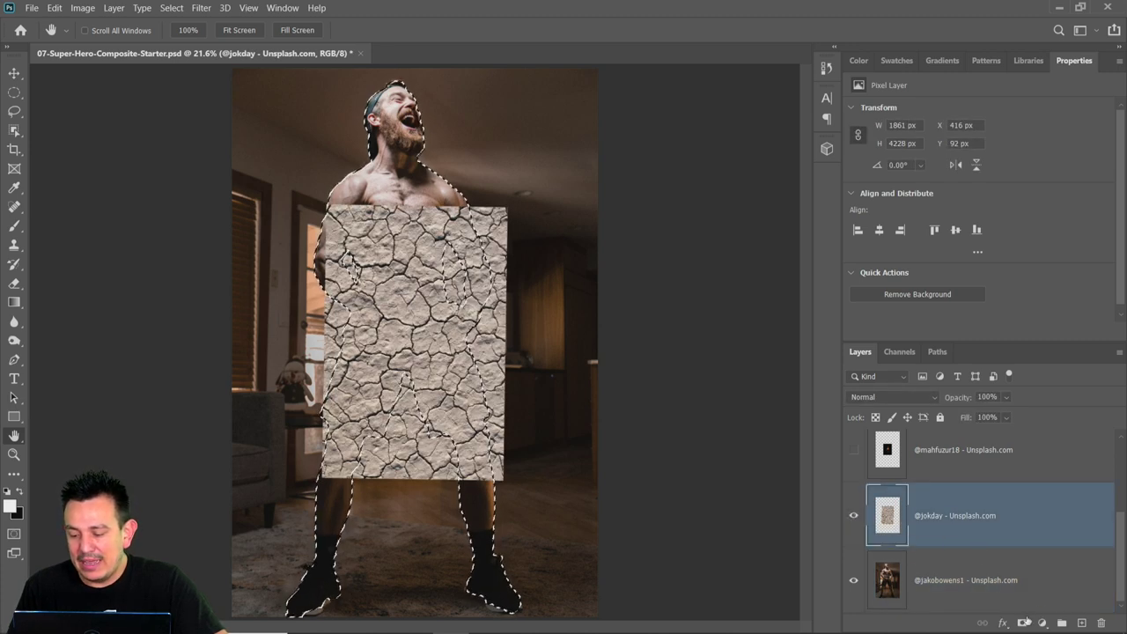
{"action": "left_click", "coordinate": [1022, 623]}
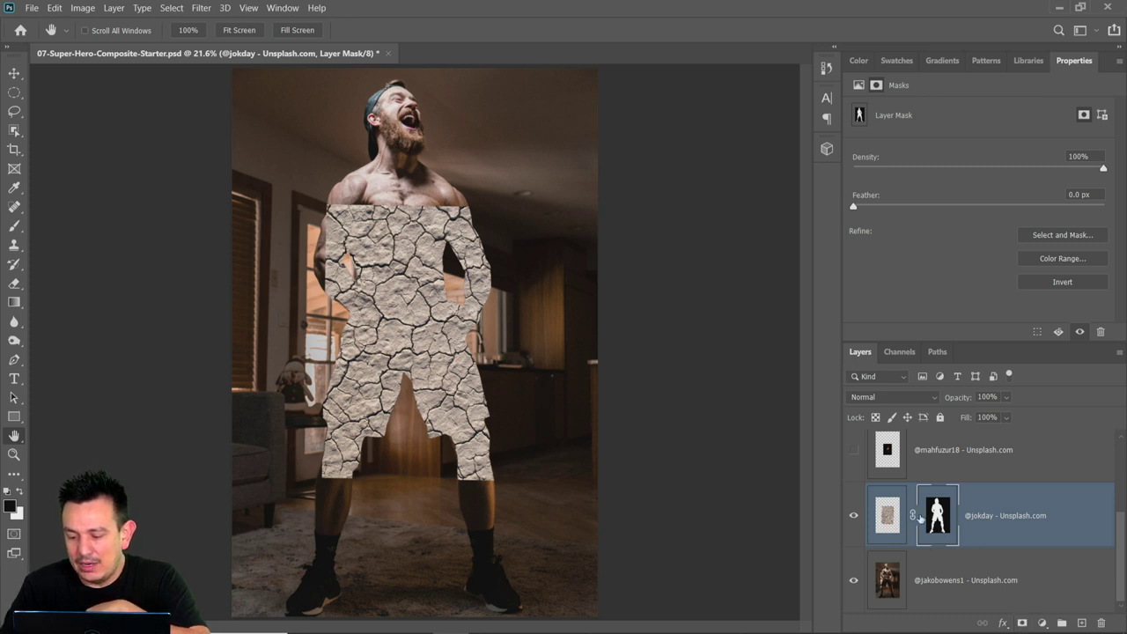
Unlink the cracked-earth texture from its mask and move only the texture up over the man's neck and torso
{"action": "left_click", "coordinate": [913, 519]}
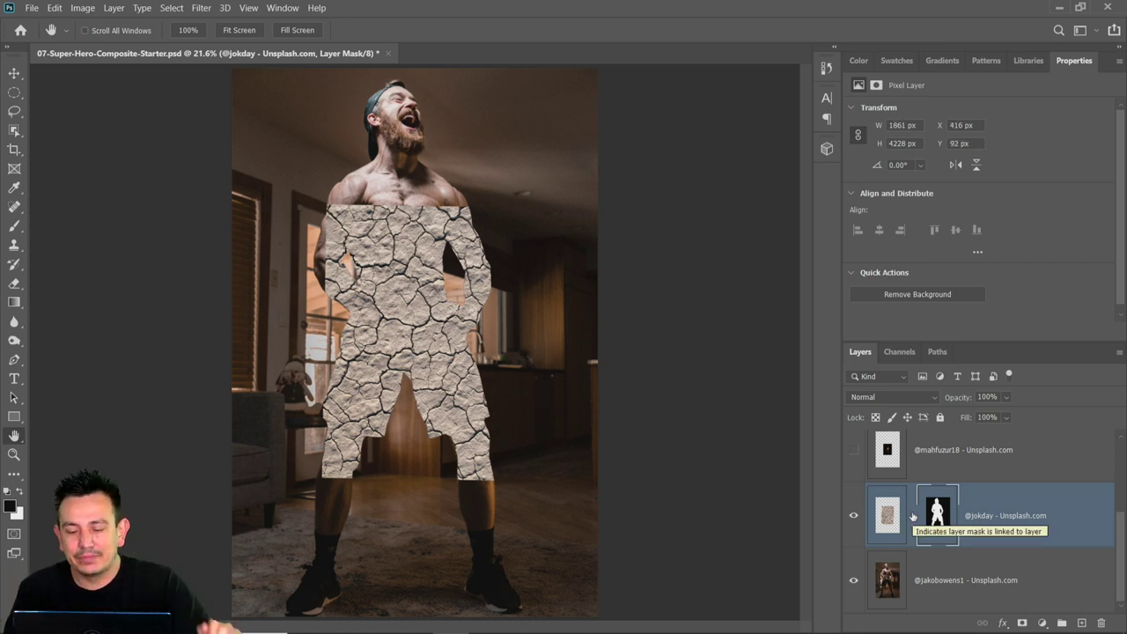
{"action": "left_click", "coordinate": [886, 520]}
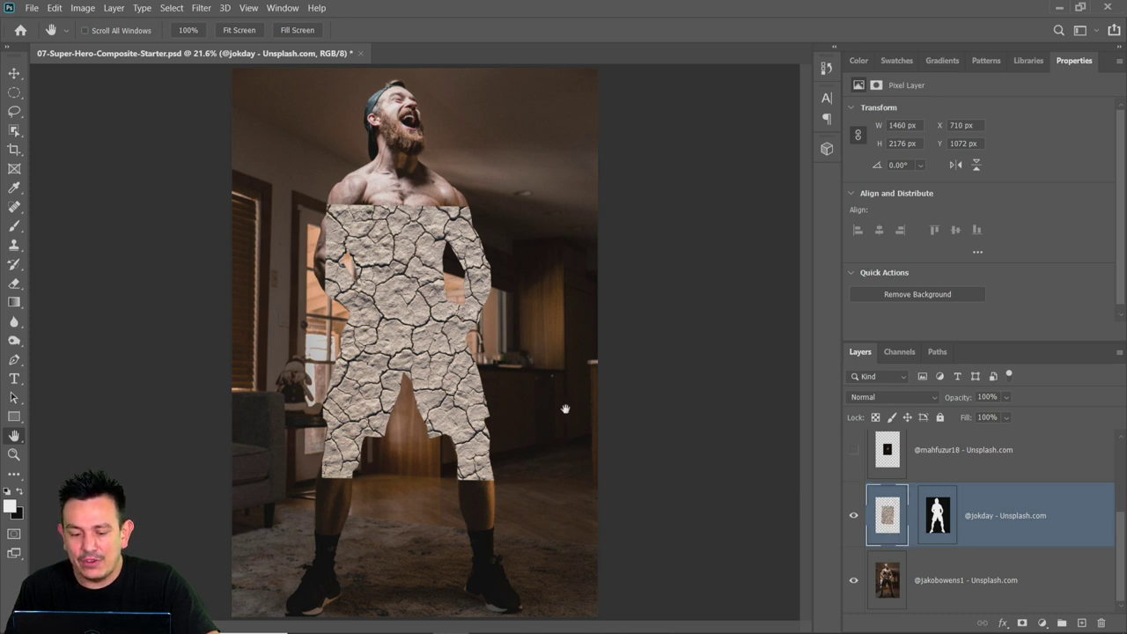
{"action": "left_click", "coordinate": [13, 72]}
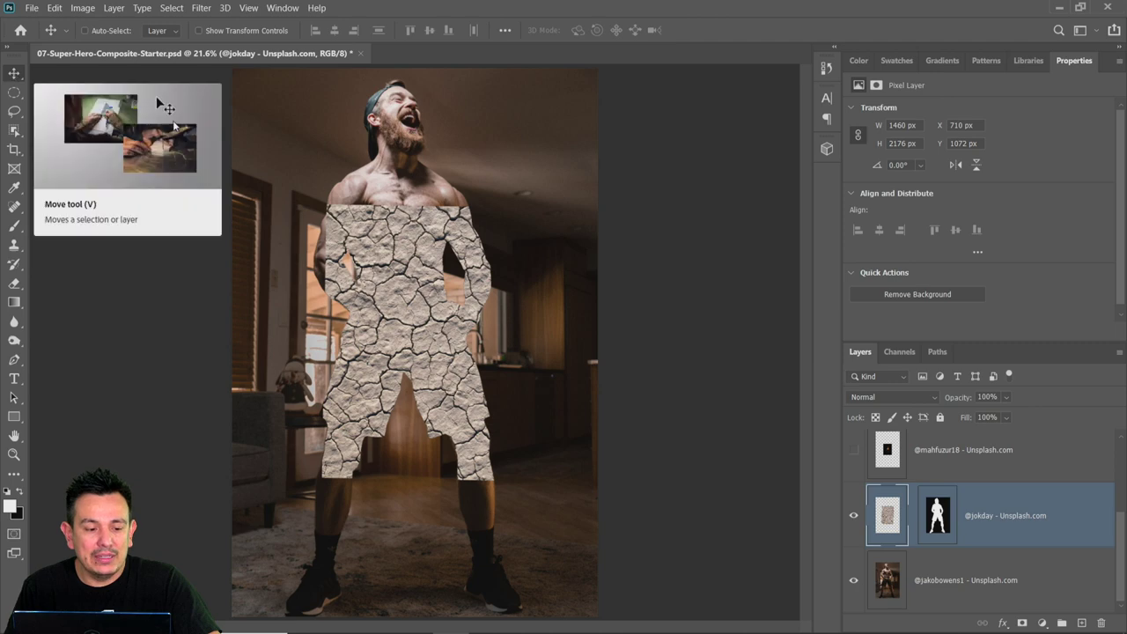
{"action": "left_click_drag", "start_coordinate": [436, 327], "coordinate": [440, 225]}
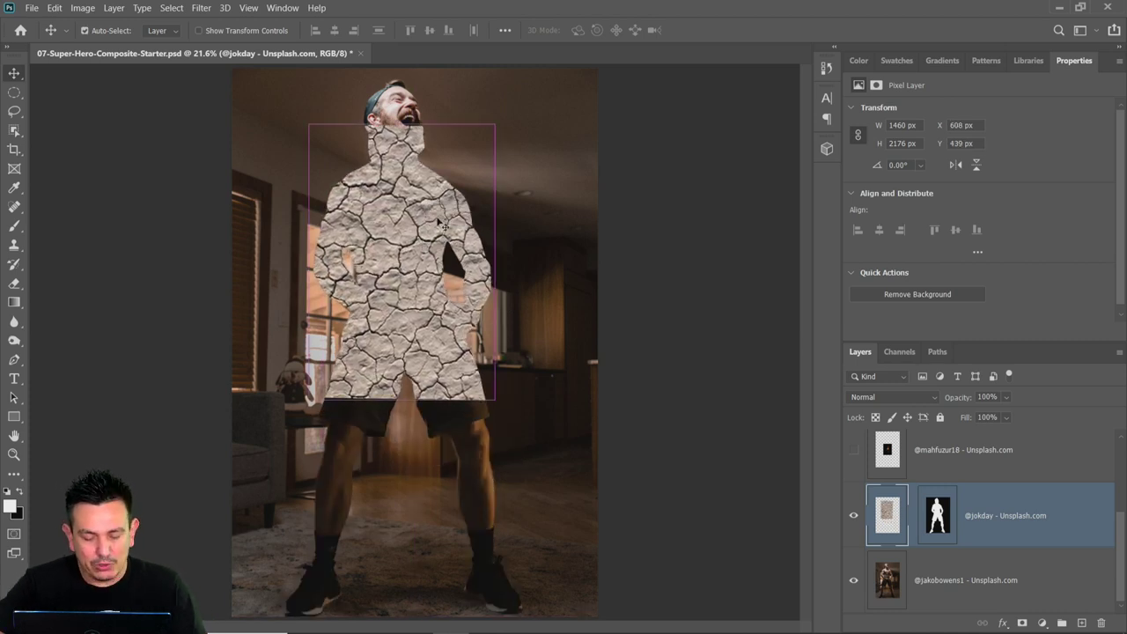
Rotate the cracked-earth texture about 90 degrees, scale it to 100.40% and position it across the man's shoulders, arms and torso
{"action": "key", "text": "ctrl+t"}
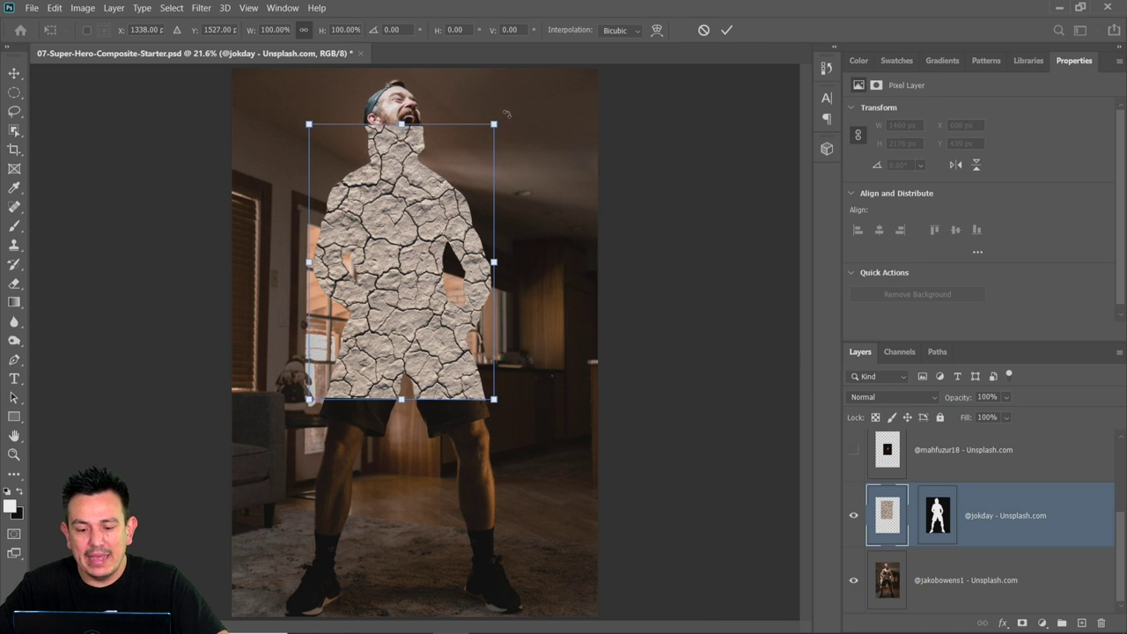
{"action": "left_click_drag", "start_coordinate": [508, 115], "coordinate": [549, 360]}
{"action": "left_click_drag", "start_coordinate": [498, 310], "coordinate": [497, 304]}
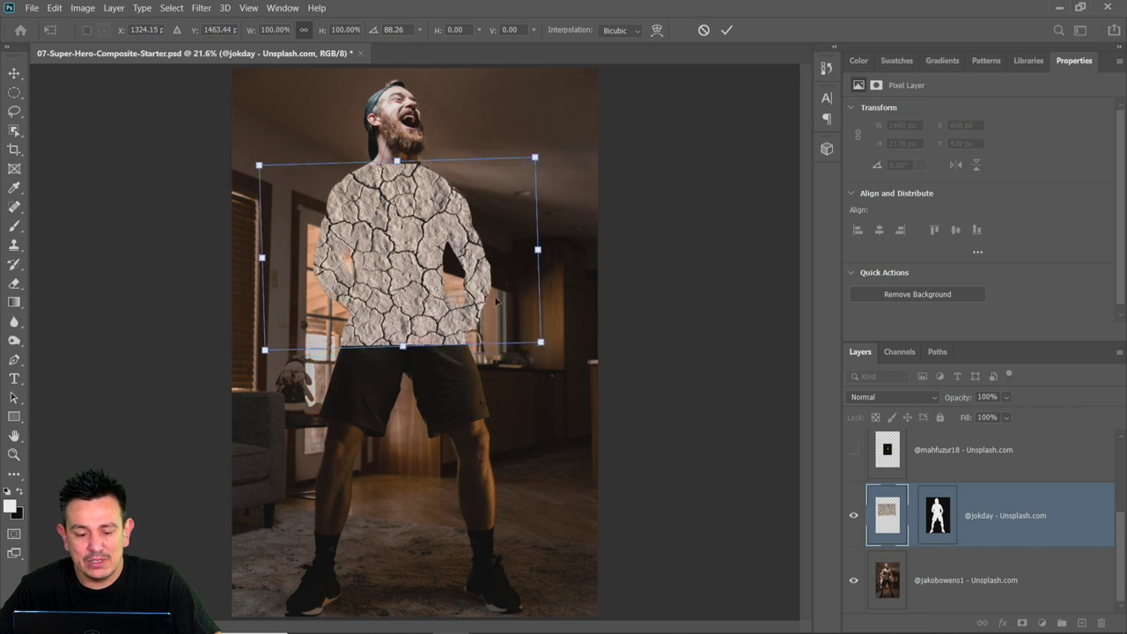
{"action": "left_click_drag", "start_coordinate": [255, 163], "coordinate": [255, 161]}
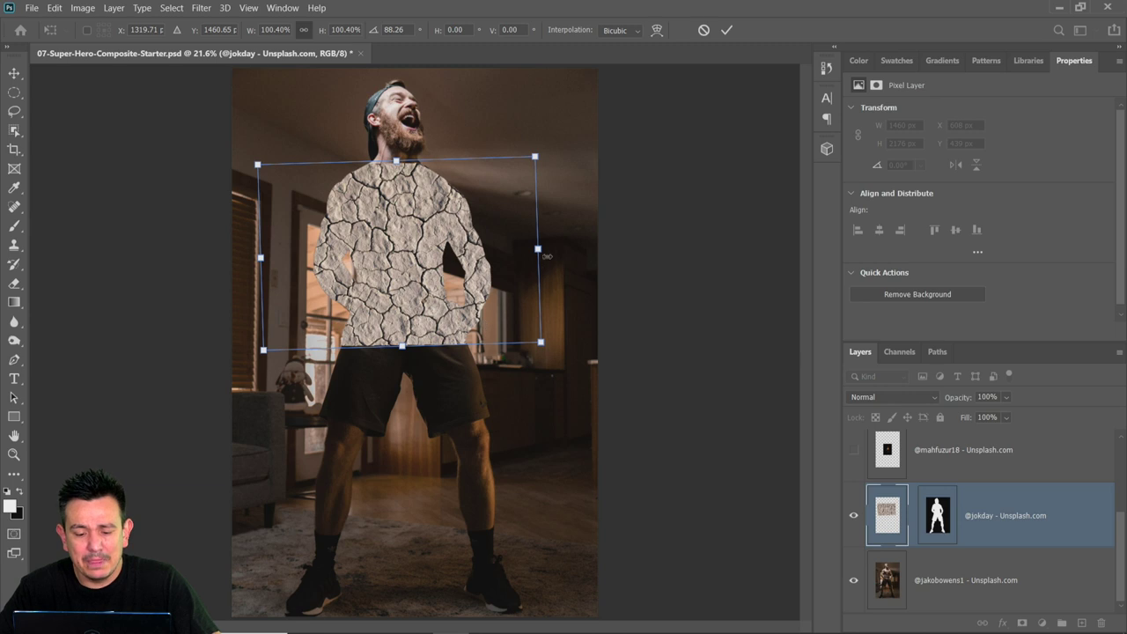
{"action": "left_click_drag", "start_coordinate": [556, 252], "coordinate": [558, 256]}
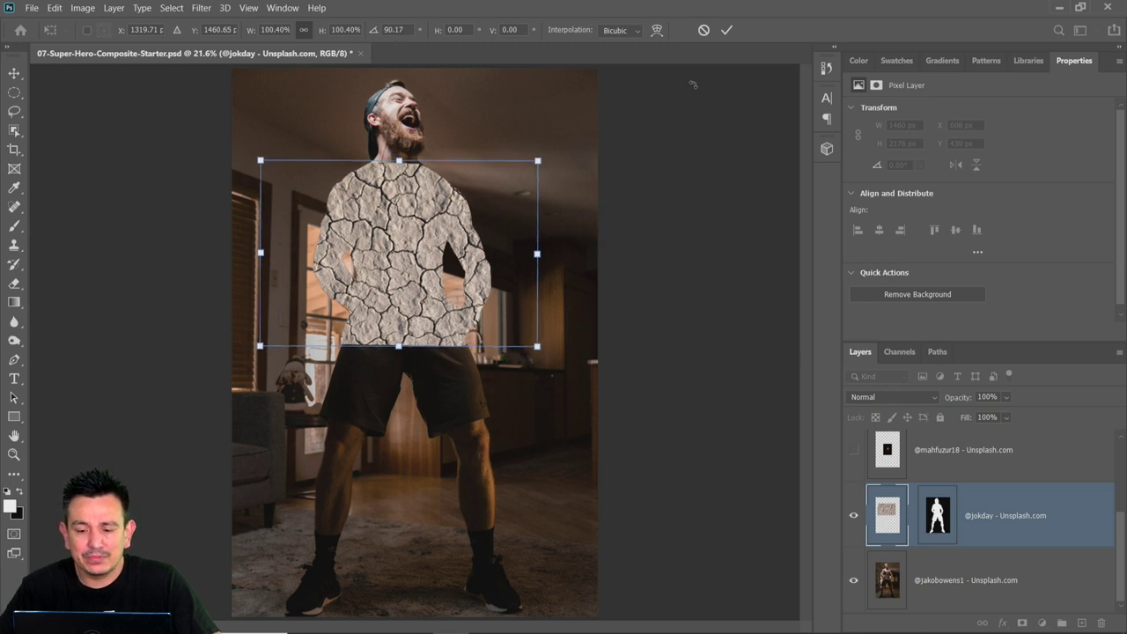
{"action": "left_click", "coordinate": [726, 30]}
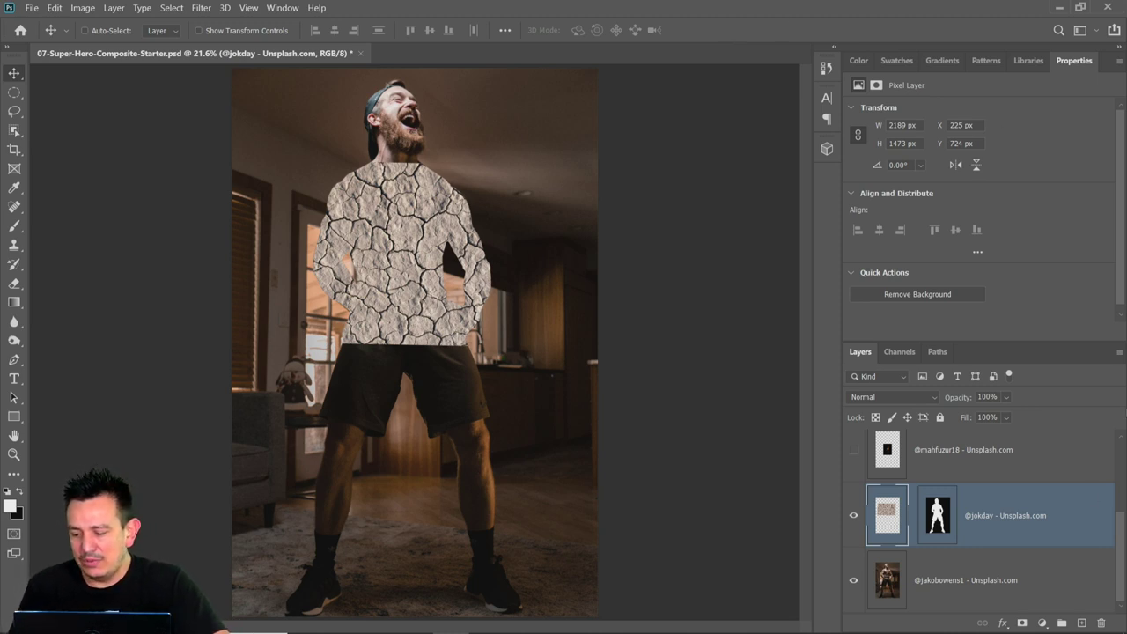
Open the cracked-earth layer's blending options and try the Blend If black and white sliders for This Layer and Underlying Layer, returning each to its default
{"action": "double_click", "coordinate": [1076, 531]}
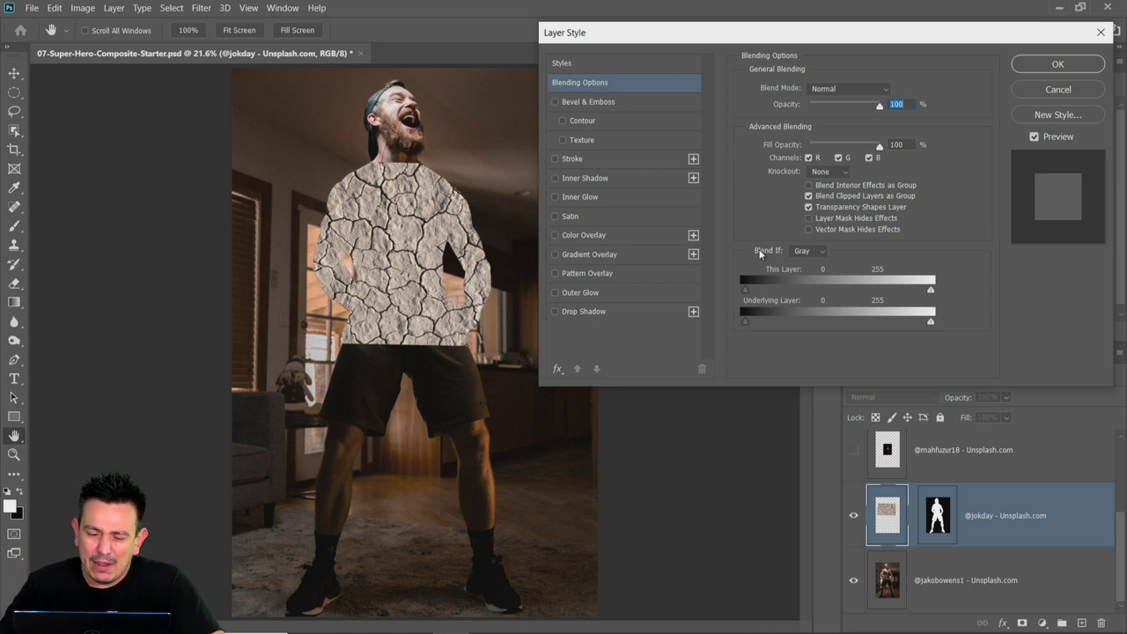
{"action": "left_click_drag", "start_coordinate": [934, 294], "coordinate": [811, 305]}
{"action": "left_click_drag", "start_coordinate": [812, 302], "coordinate": [944, 303]}
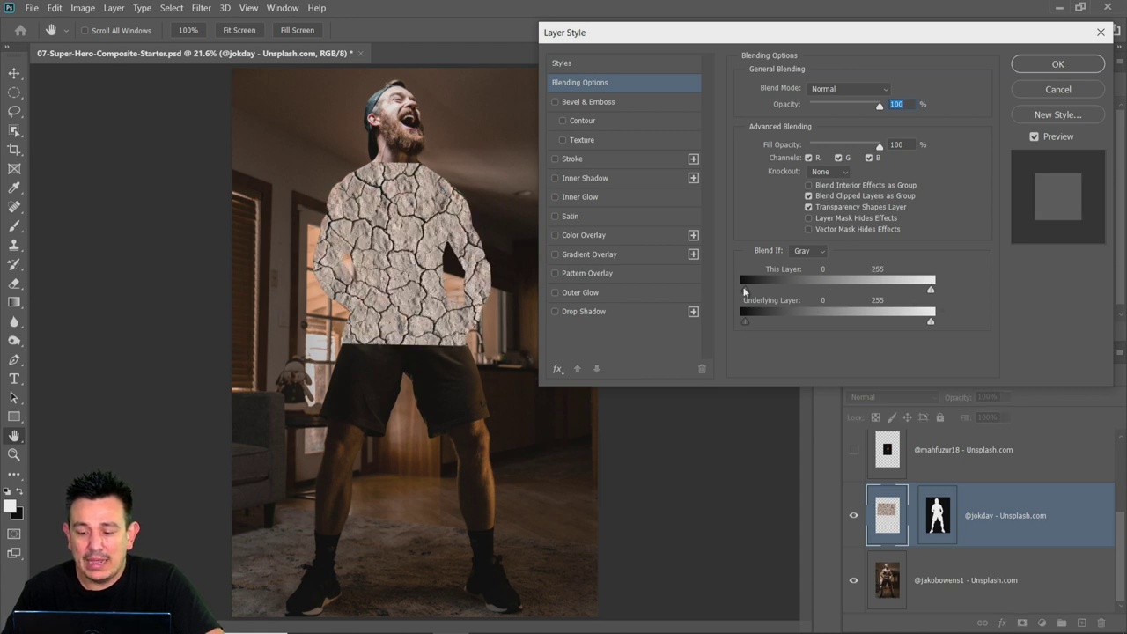
{"action": "mouse_move", "coordinate": [748, 296]}
{"action": "left_mouse_down"}
{"action": "mouse_move", "coordinate": [854, 288]}
{"action": "mouse_move", "coordinate": [732, 298]}
{"action": "left_mouse_up"}
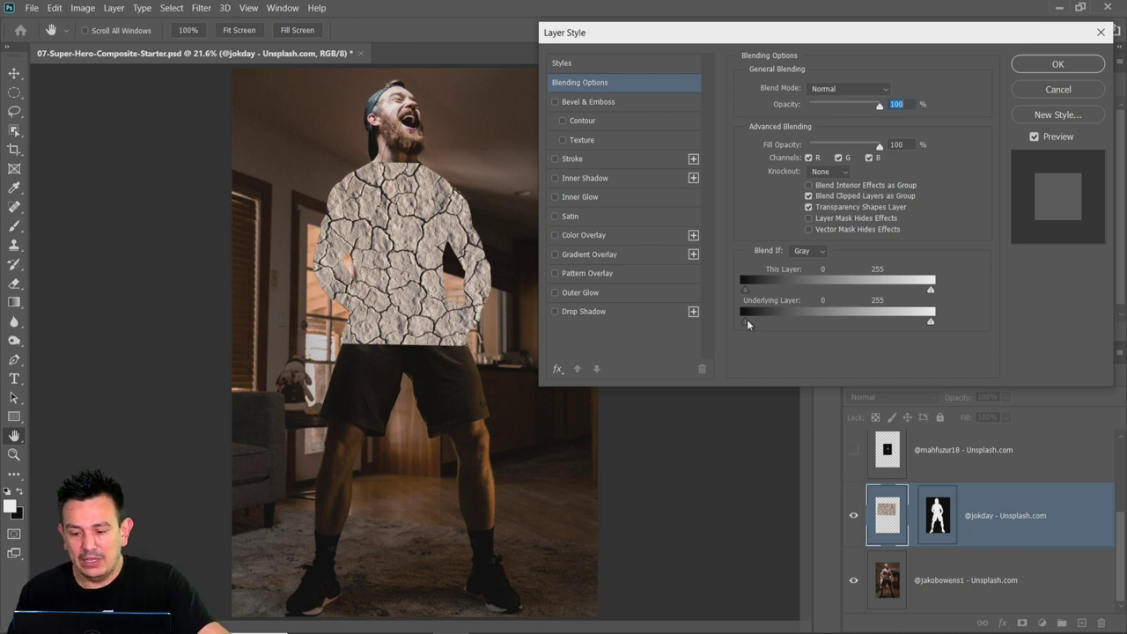
{"action": "mouse_move", "coordinate": [750, 323]}
{"action": "left_mouse_down"}
{"action": "mouse_move", "coordinate": [829, 323]}
{"action": "mouse_move", "coordinate": [743, 311]}
{"action": "left_mouse_up"}
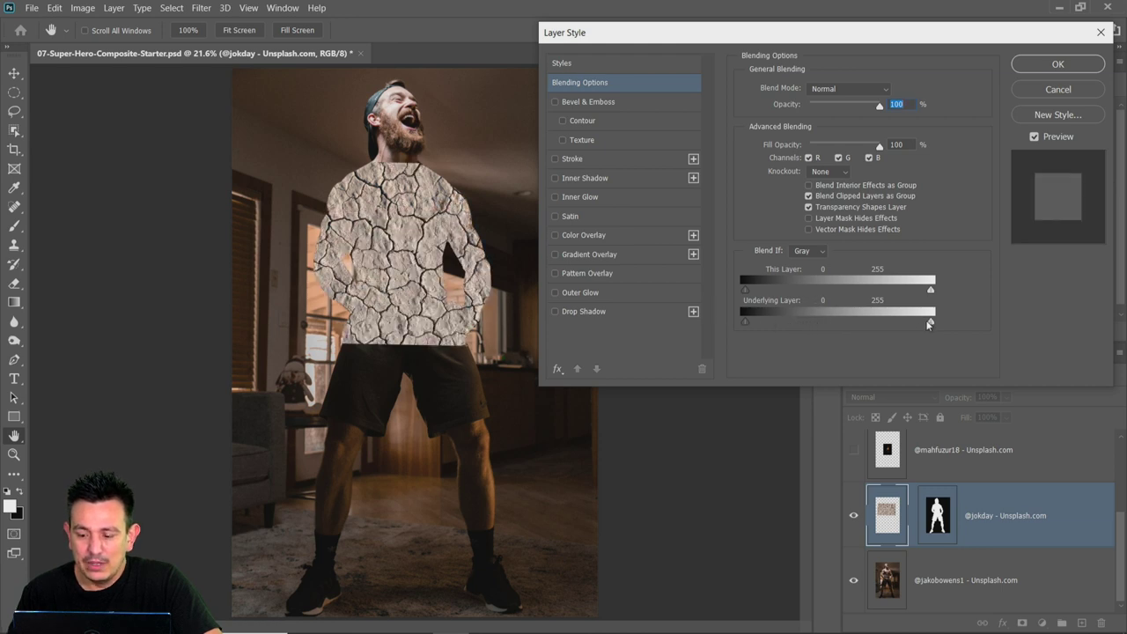
{"action": "left_click_drag", "start_coordinate": [928, 324], "coordinate": [968, 325]}
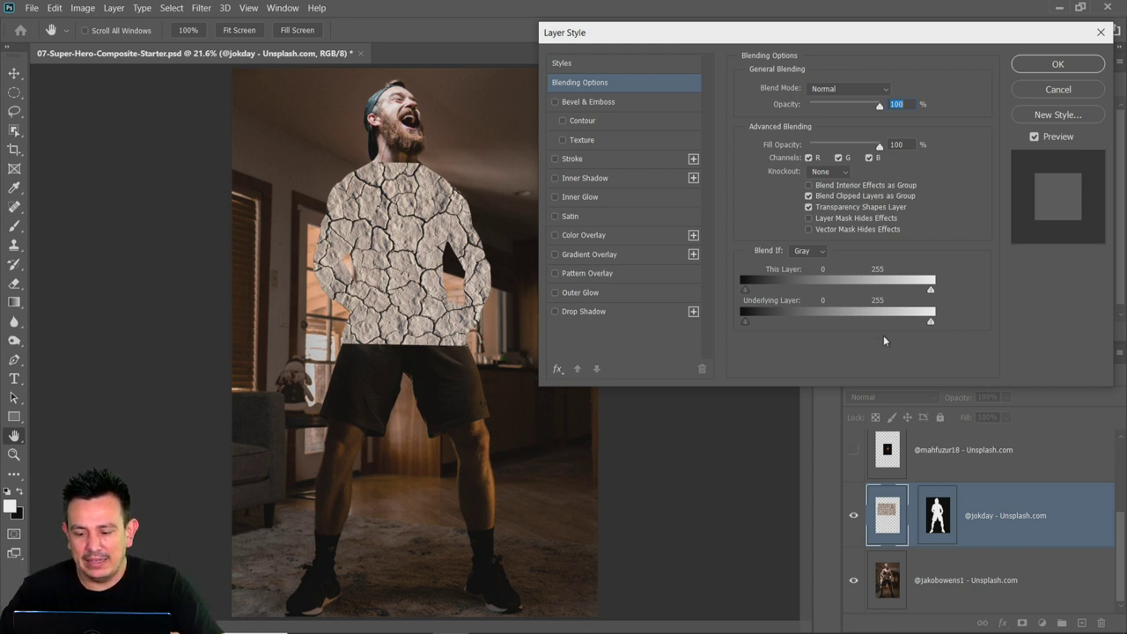
Split the cracked-earth layer's Underlying Layer Blend If sliders to 10 / 82 for the blacks and 216 / 255 for the whites
{"action": "mouse_move", "coordinate": [754, 322]}
{"action": "left_mouse_down"}
{"action": "mouse_move", "coordinate": [766, 324]}
{"action": "mouse_move", "coordinate": [752, 324]}
{"action": "left_mouse_up"}
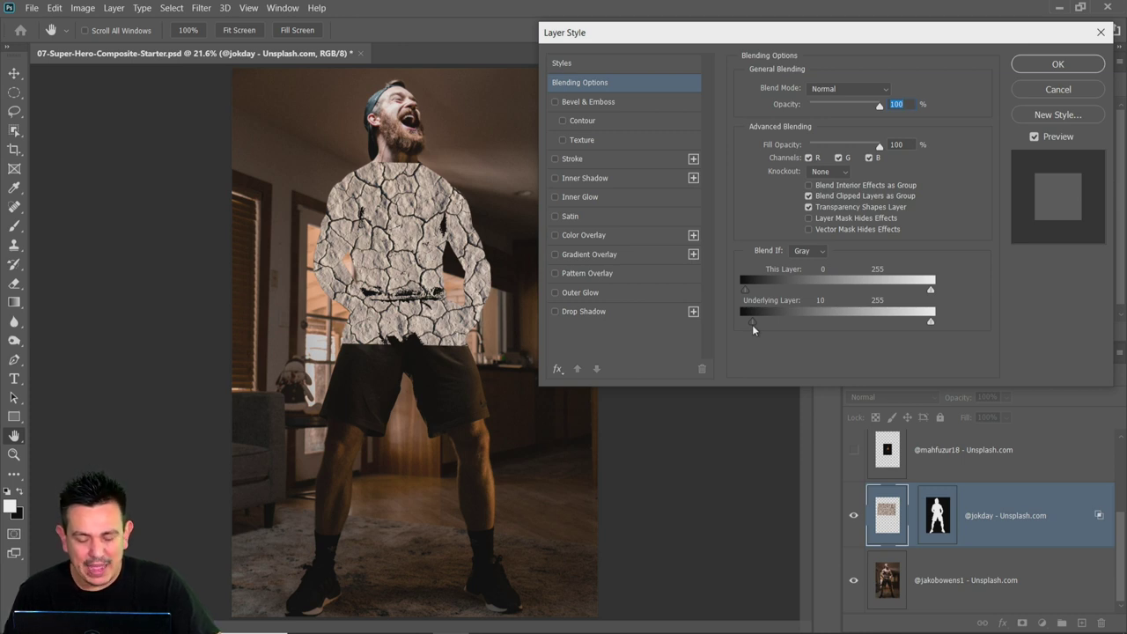
{"action": "key", "text": "alt"}
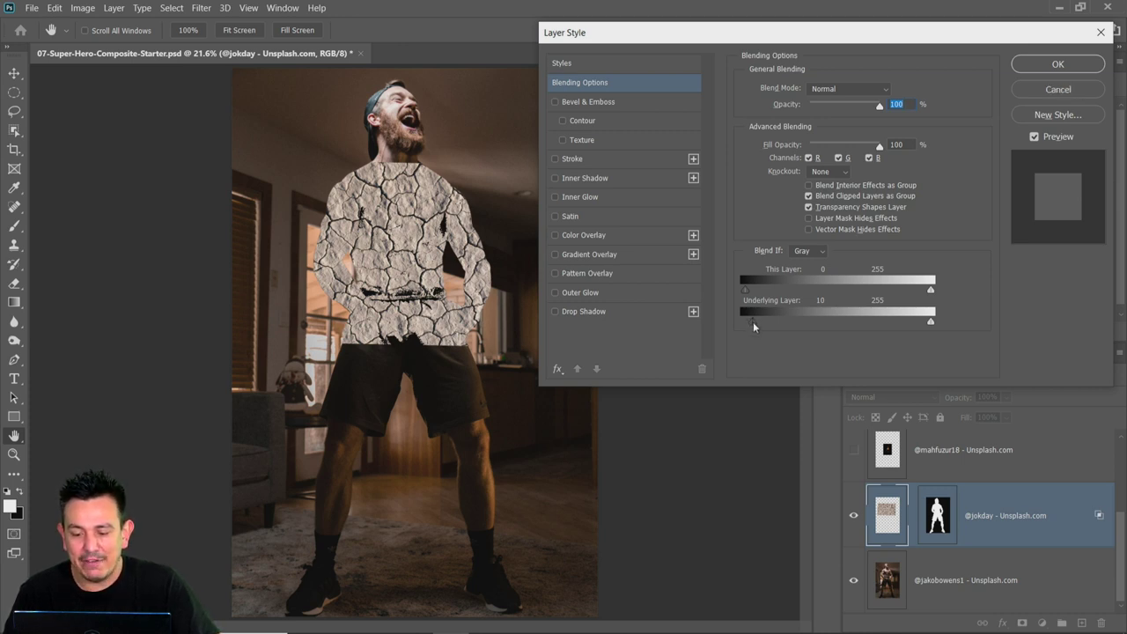
{"action": "left_click_drag", "start_coordinate": [752, 321], "coordinate": [805, 324]}
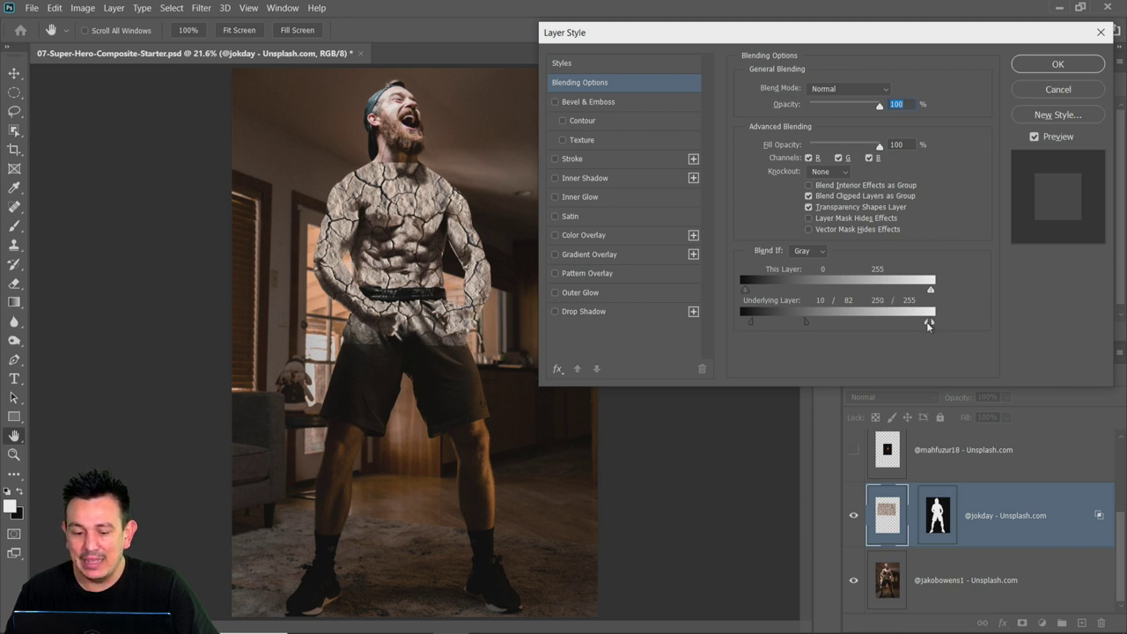
{"action": "left_click_drag", "start_coordinate": [929, 325], "coordinate": [899, 324]}
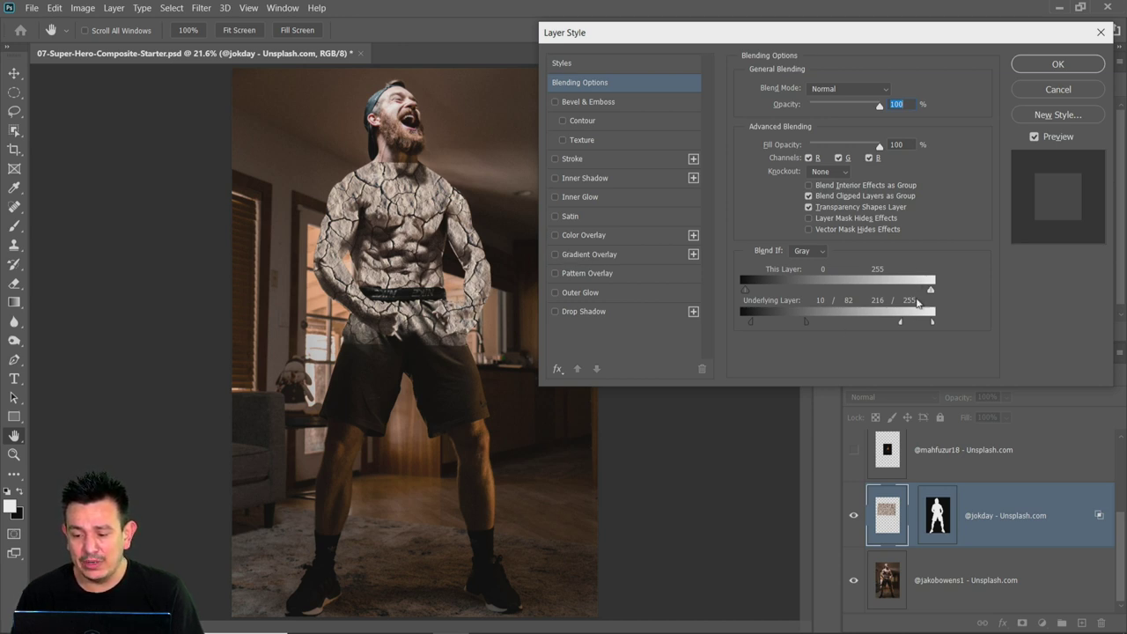
Split the This Layer white Blend If slider to 177 / 253 and apply the blending options
{"action": "key", "text": "alt"}
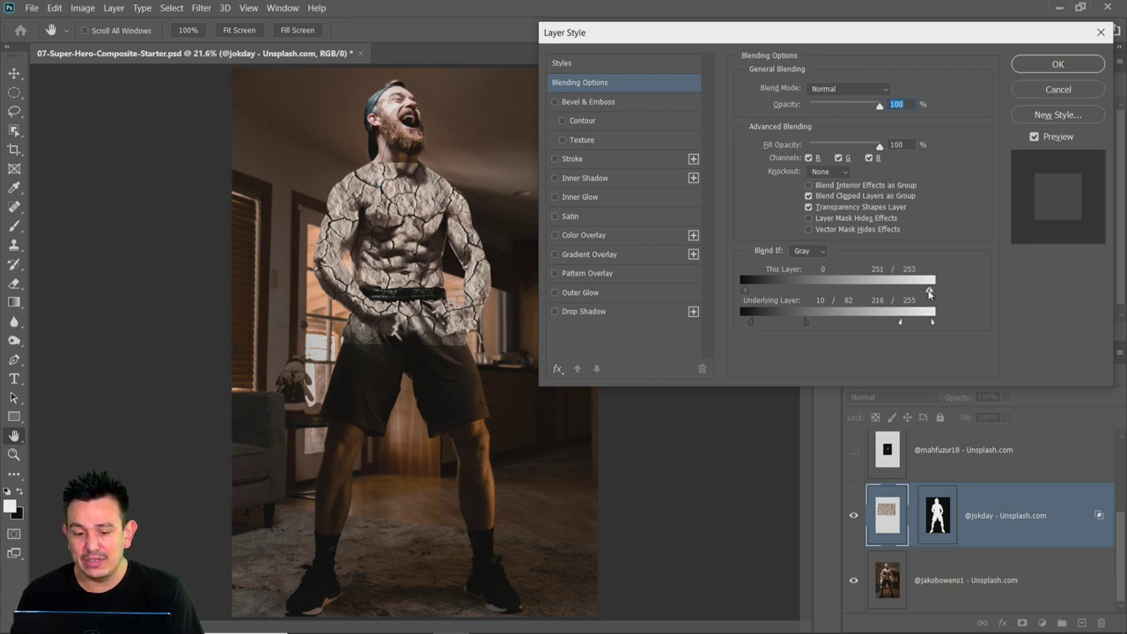
{"action": "left_click_drag", "start_coordinate": [928, 293], "coordinate": [875, 311]}
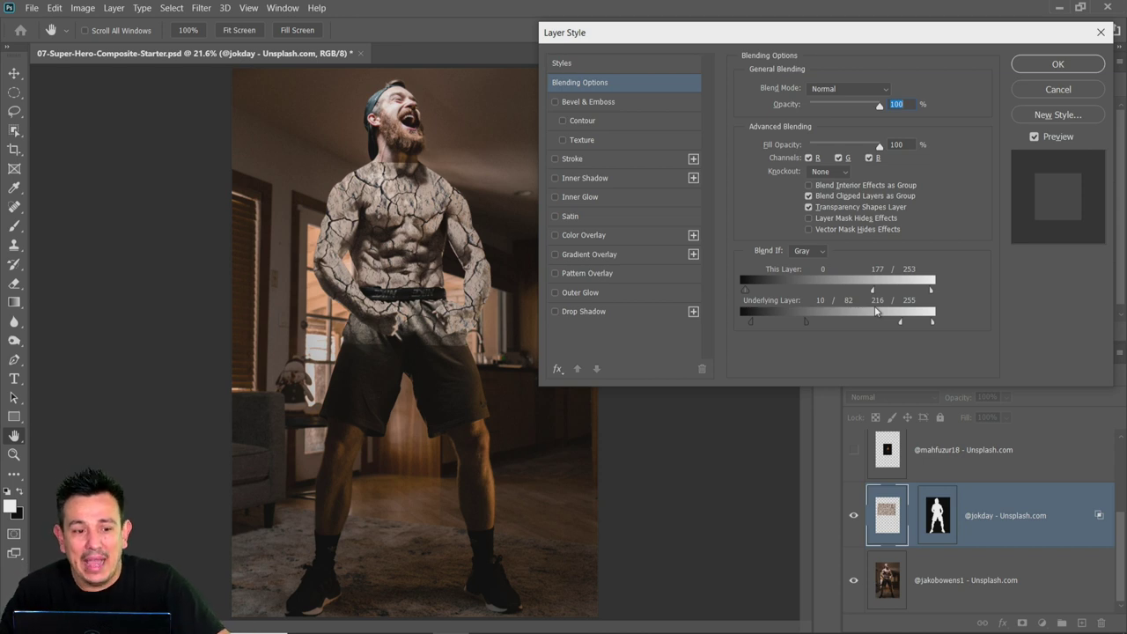
{"action": "left_click", "coordinate": [1060, 70]}
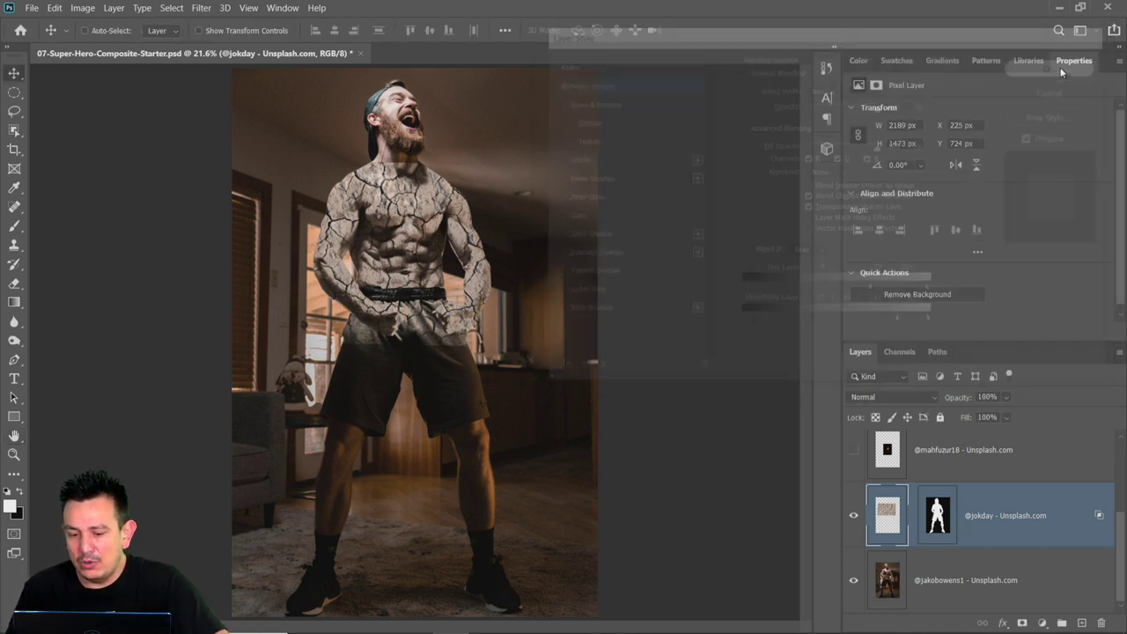
Add a Gradient Map adjustment layer directly above the cracked-earth layer
{"action": "left_click", "coordinate": [1042, 623]}
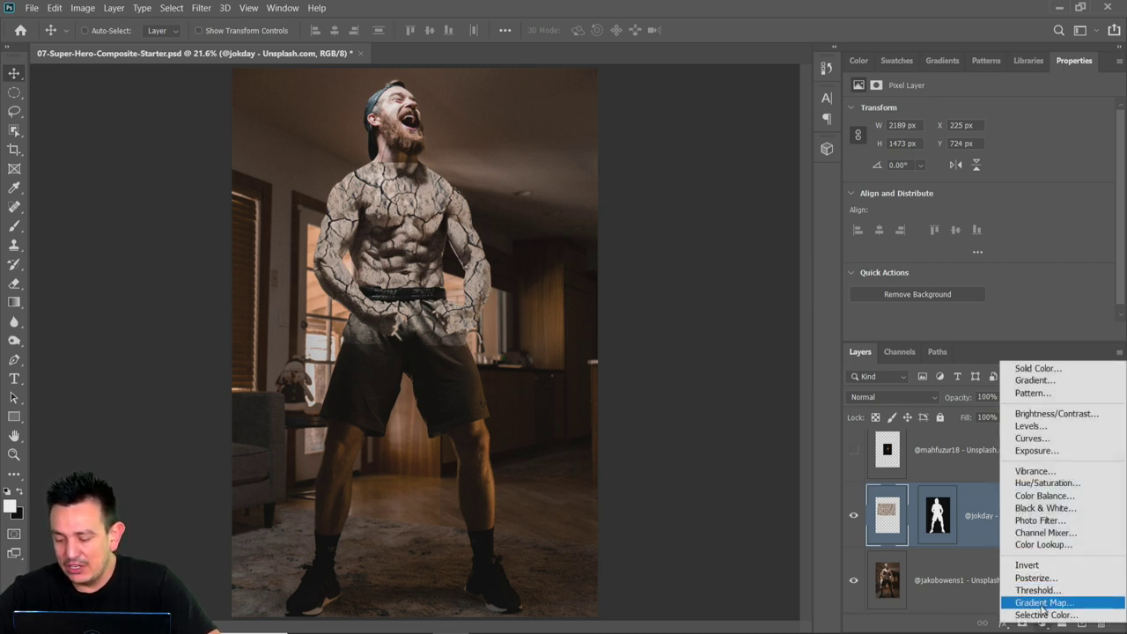
{"action": "left_click", "coordinate": [1042, 603]}
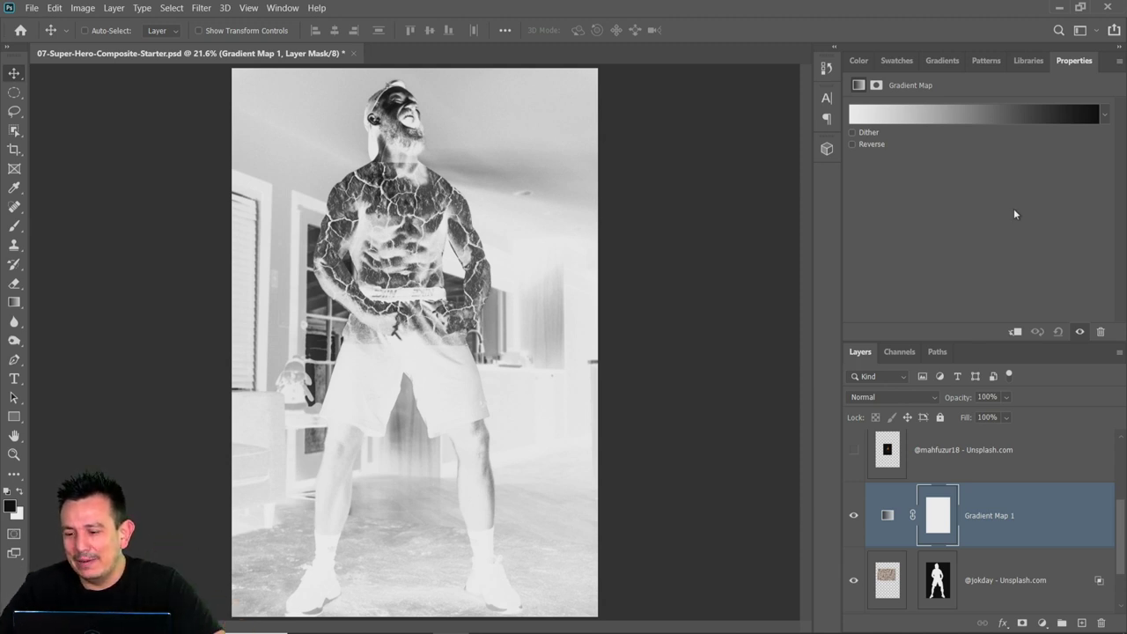
{"action": "left_click", "coordinate": [1104, 116]}
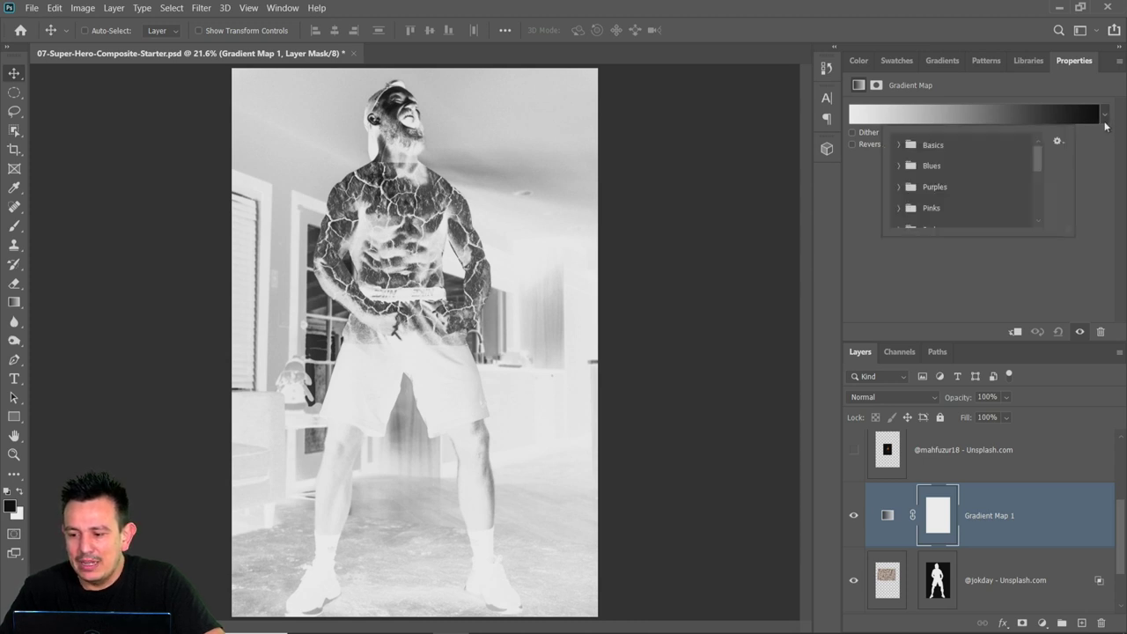
{"action": "left_click", "coordinate": [1095, 117]}
{"action": "left_click", "coordinate": [1076, 117]}
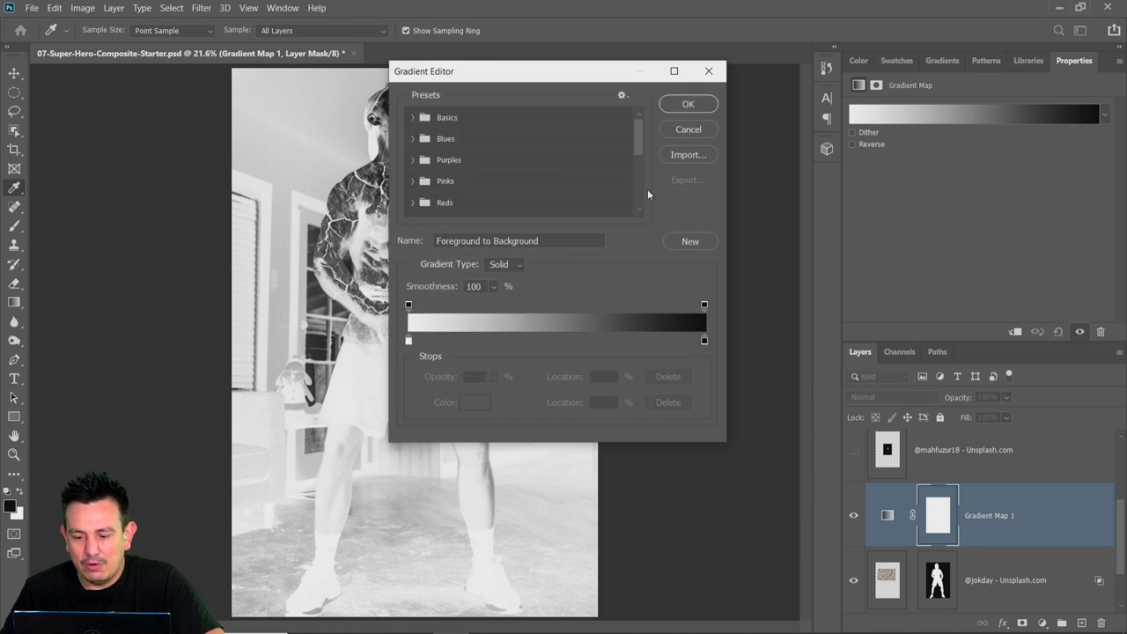
{"action": "left_click", "coordinate": [688, 131]}
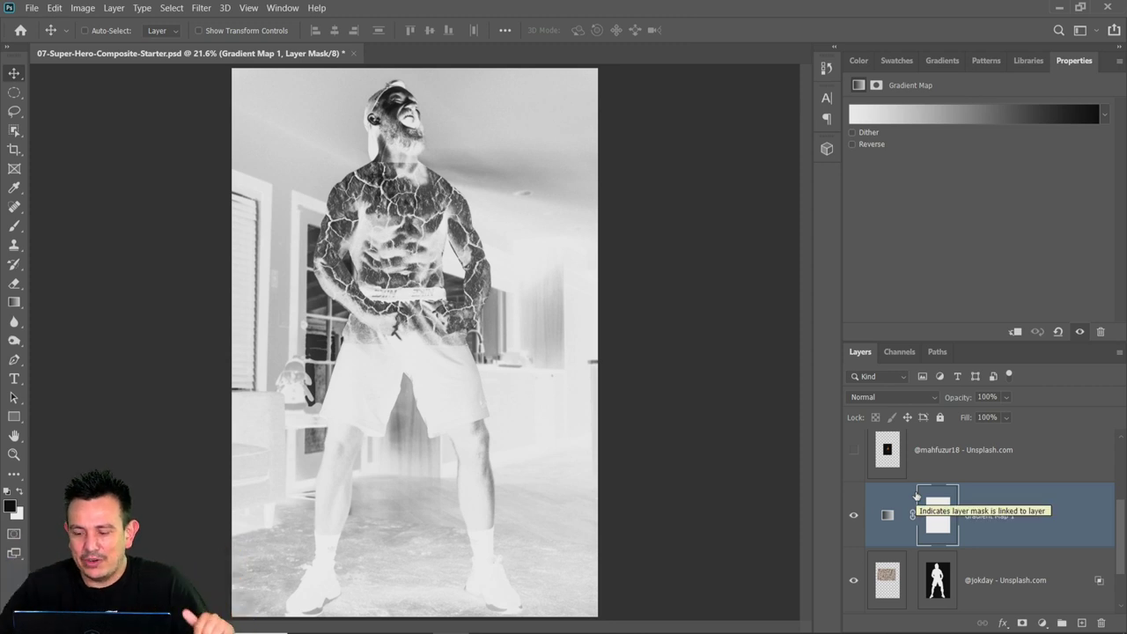
Clip the Gradient Map to the cracked-earth layer, comparing the image with and without the clipping
{"action": "left_click", "coordinate": [1015, 331]}
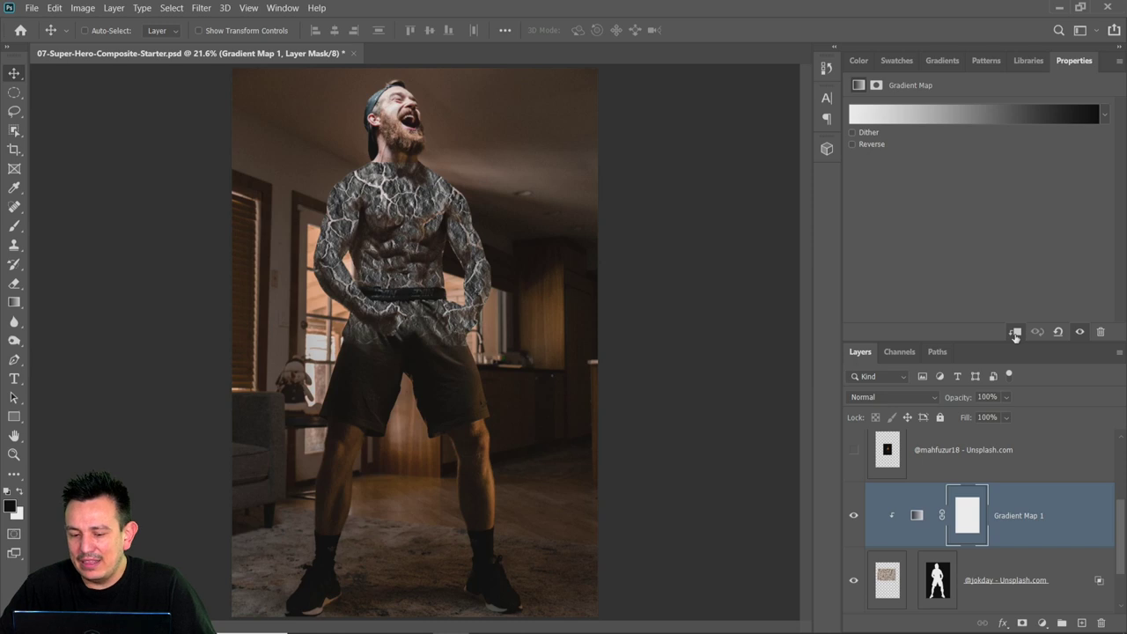
{"action": "left_click", "coordinate": [1015, 332]}
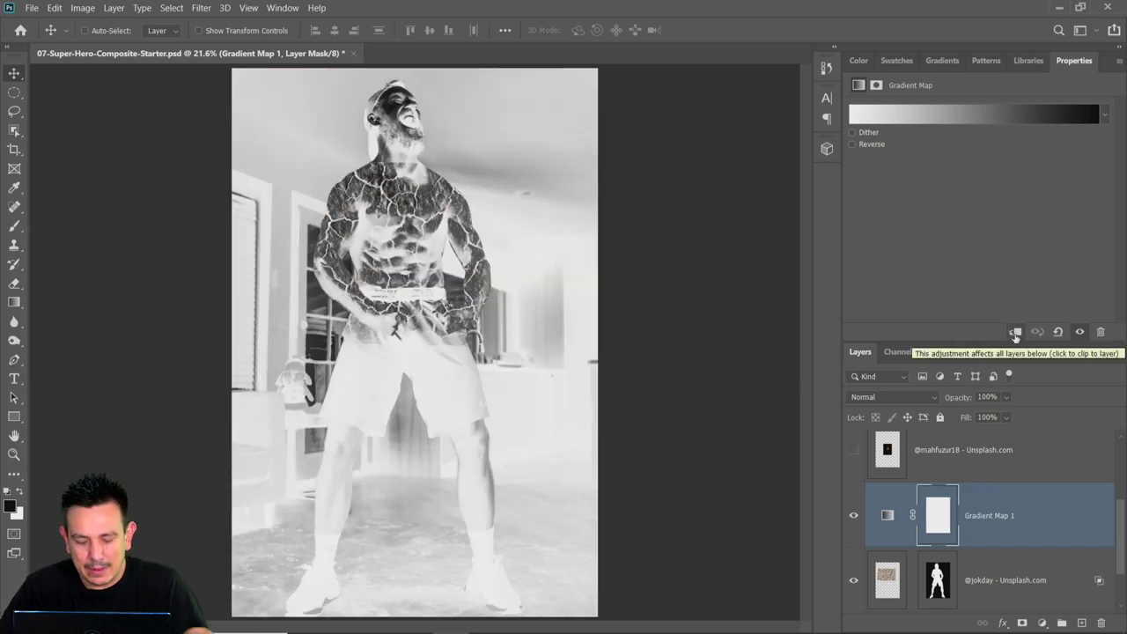
{"action": "left_click", "coordinate": [1015, 332]}
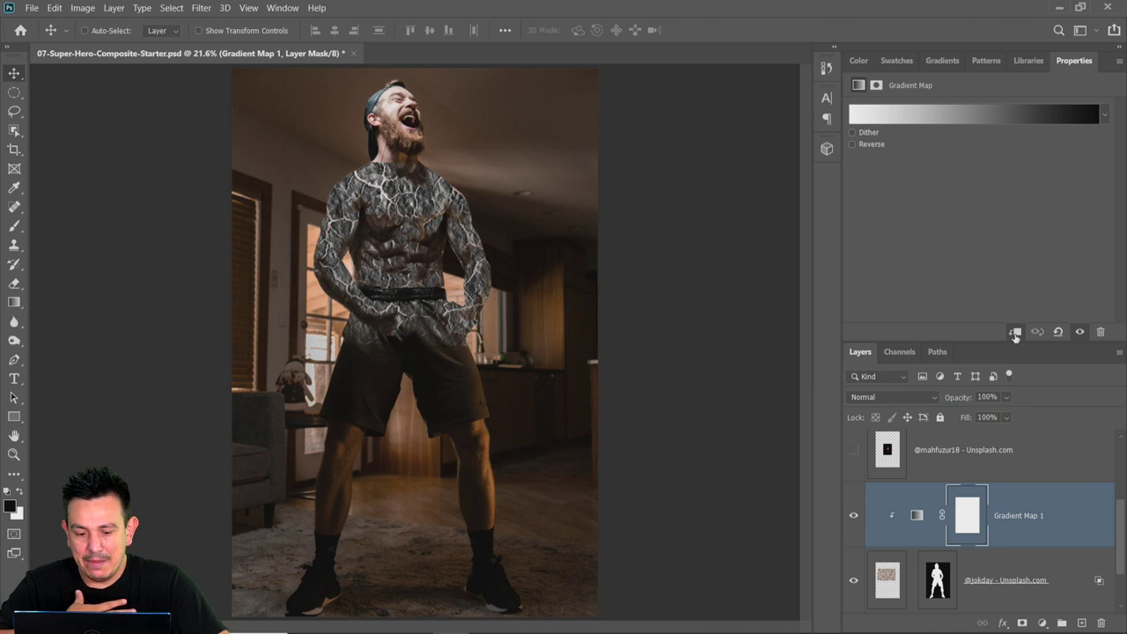
Edit the Gradient Map's gradient, adding a dark red color stop (580303) at location 89%
{"action": "left_click", "coordinate": [883, 126]}
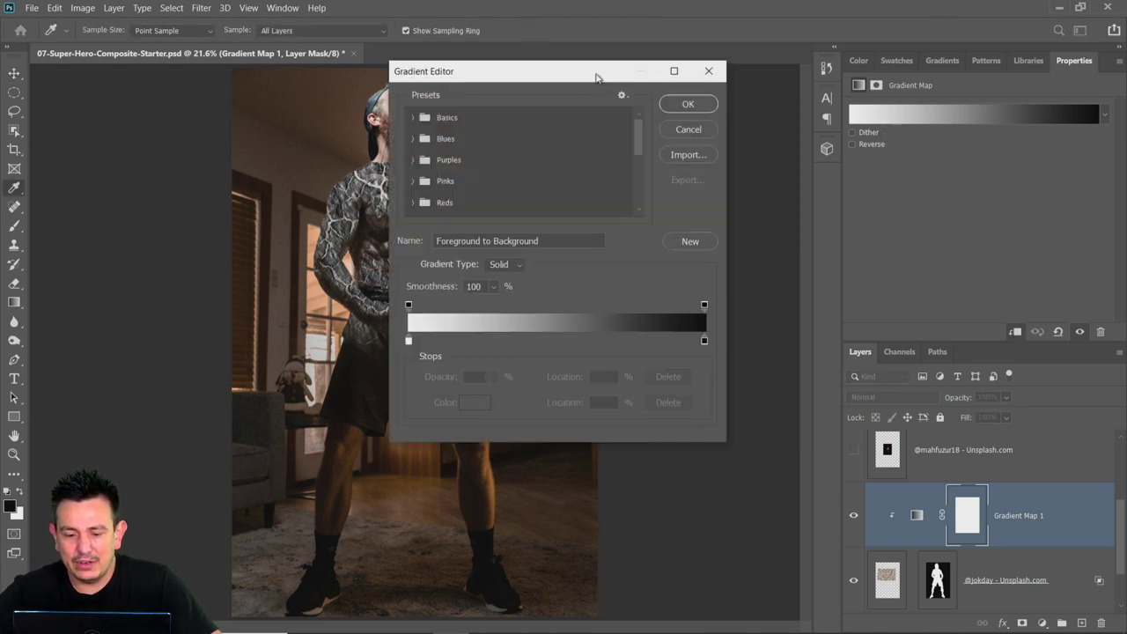
{"action": "left_click_drag", "start_coordinate": [595, 79], "coordinate": [793, 66]}
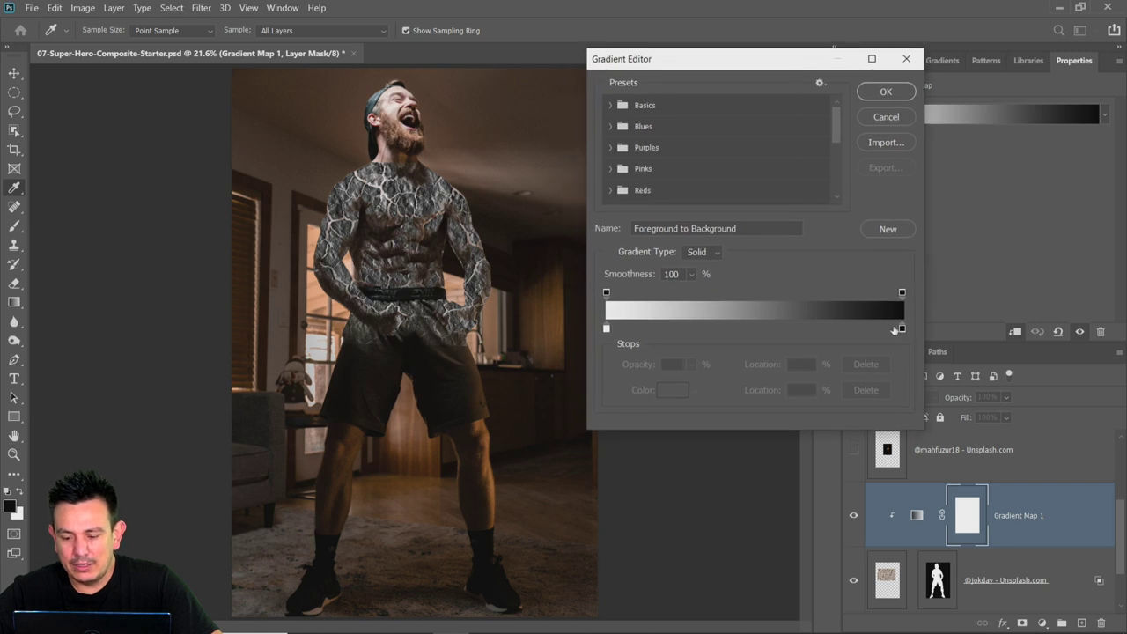
{"action": "left_click_drag", "start_coordinate": [900, 328], "coordinate": [823, 328]}
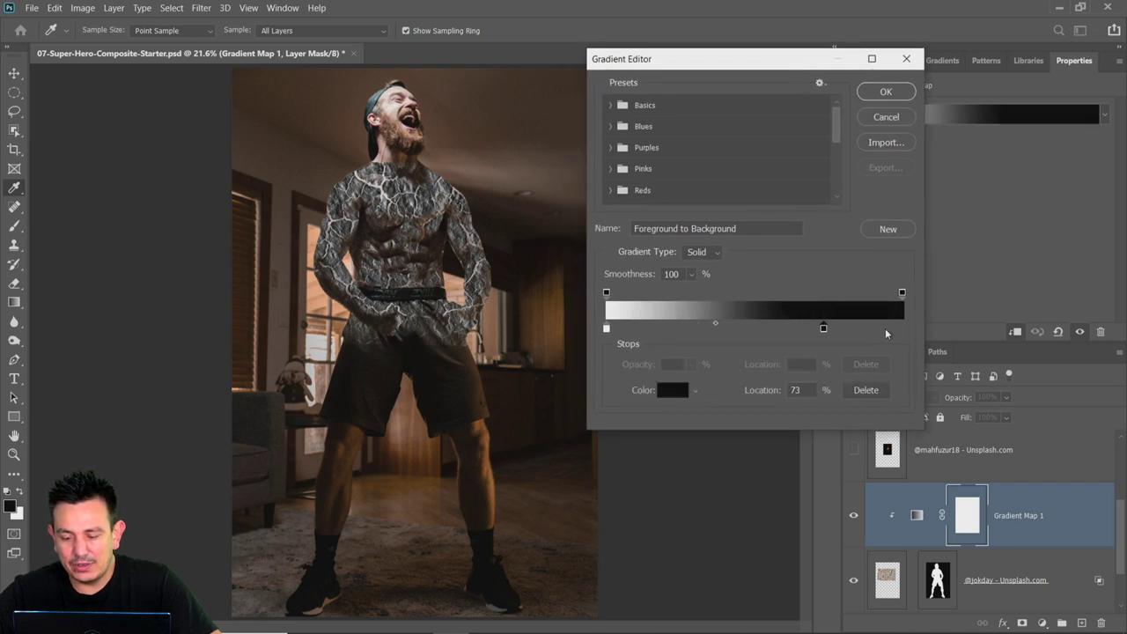
{"action": "key", "text": "ctrl+z"}
{"action": "left_click", "coordinate": [869, 329]}
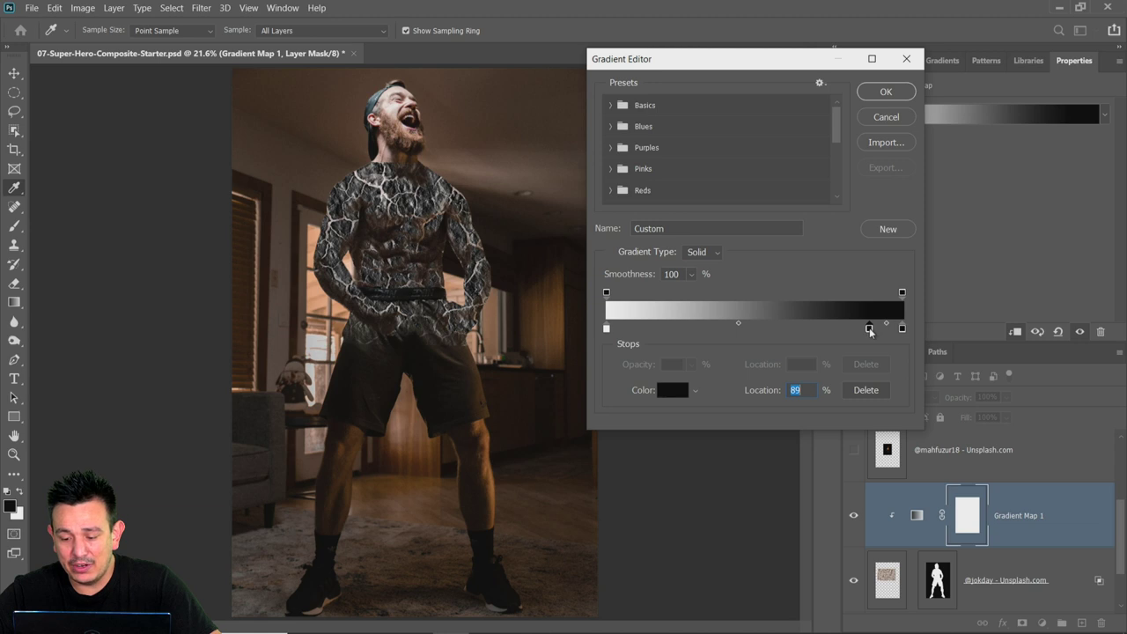
{"action": "double_click", "coordinate": [870, 328]}
{"action": "left_click", "coordinate": [763, 287]}
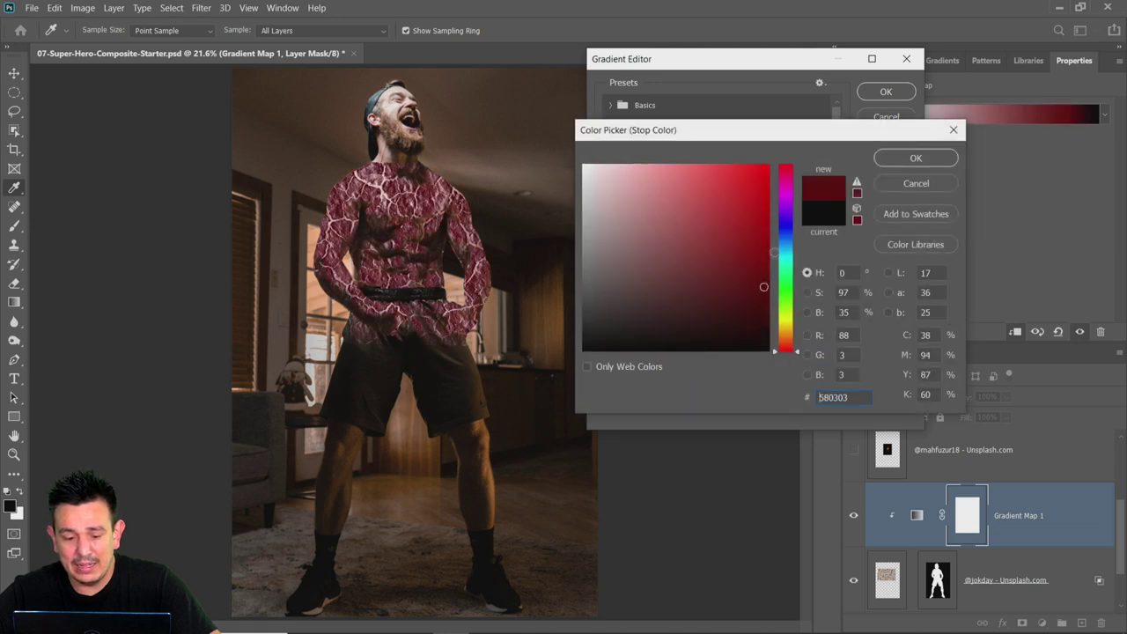
{"action": "left_click", "coordinate": [902, 165]}
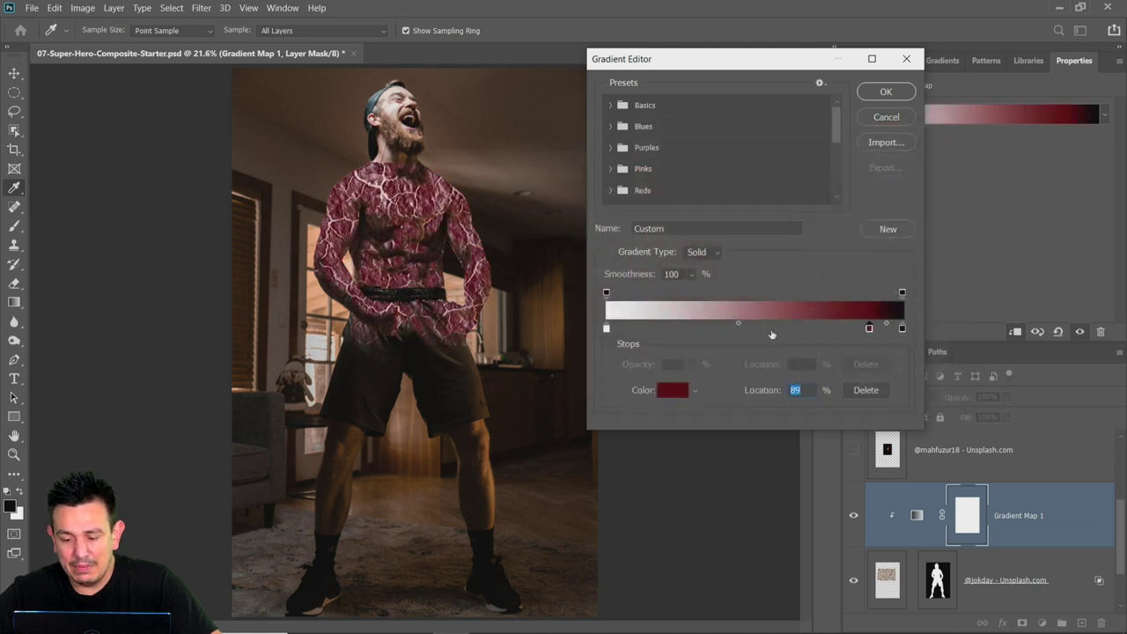
Add a bright golden-yellow color stop with hue 48° at location 55% of the gradient
{"action": "double_click", "coordinate": [771, 328]}
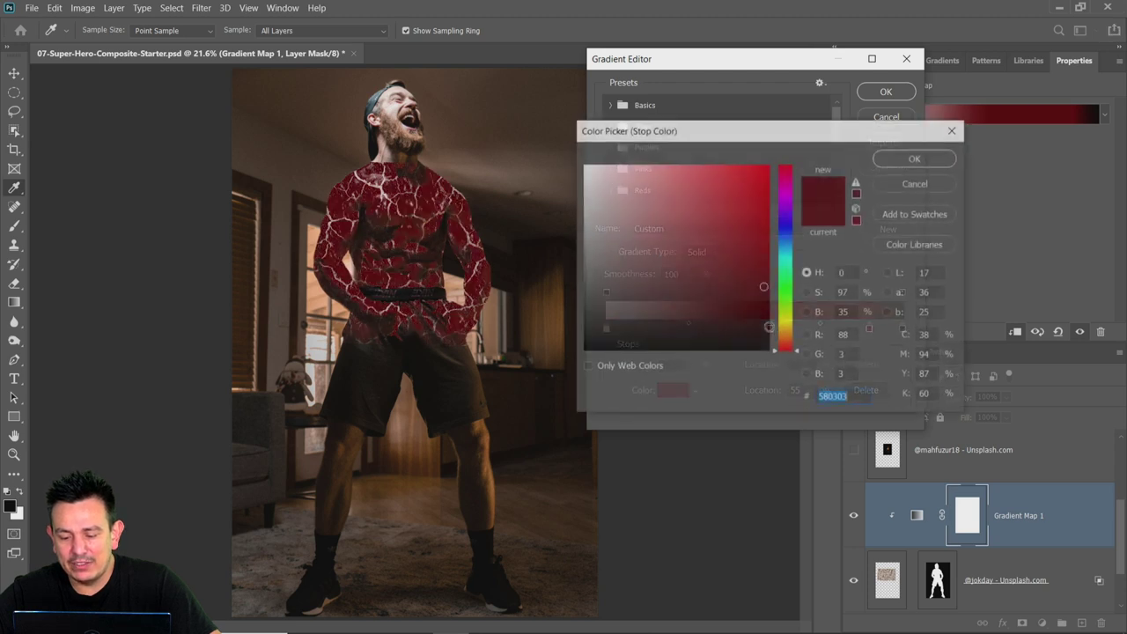
{"action": "left_click", "coordinate": [780, 324]}
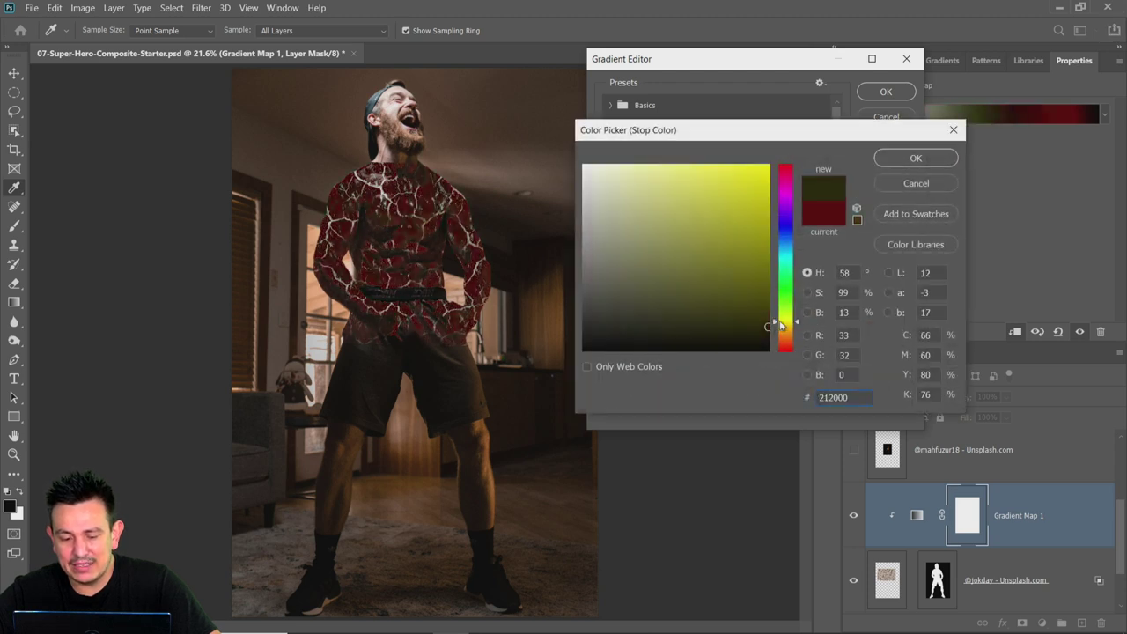
{"action": "left_click_drag", "start_coordinate": [780, 325], "coordinate": [794, 327]}
{"action": "left_click", "coordinate": [768, 165]}
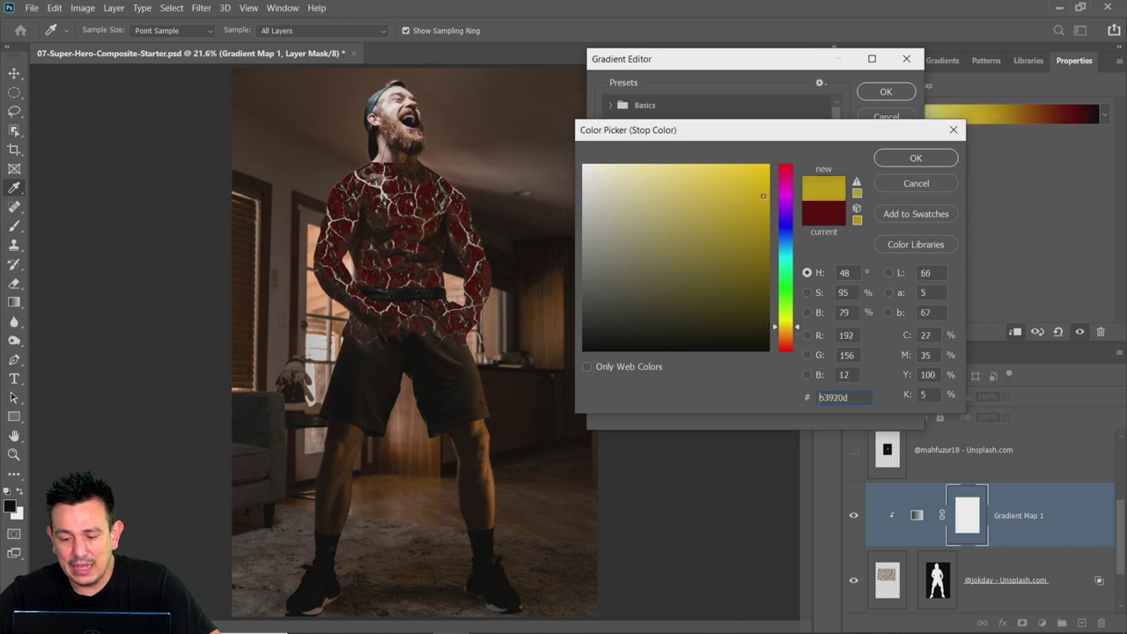
{"action": "left_click", "coordinate": [915, 159]}
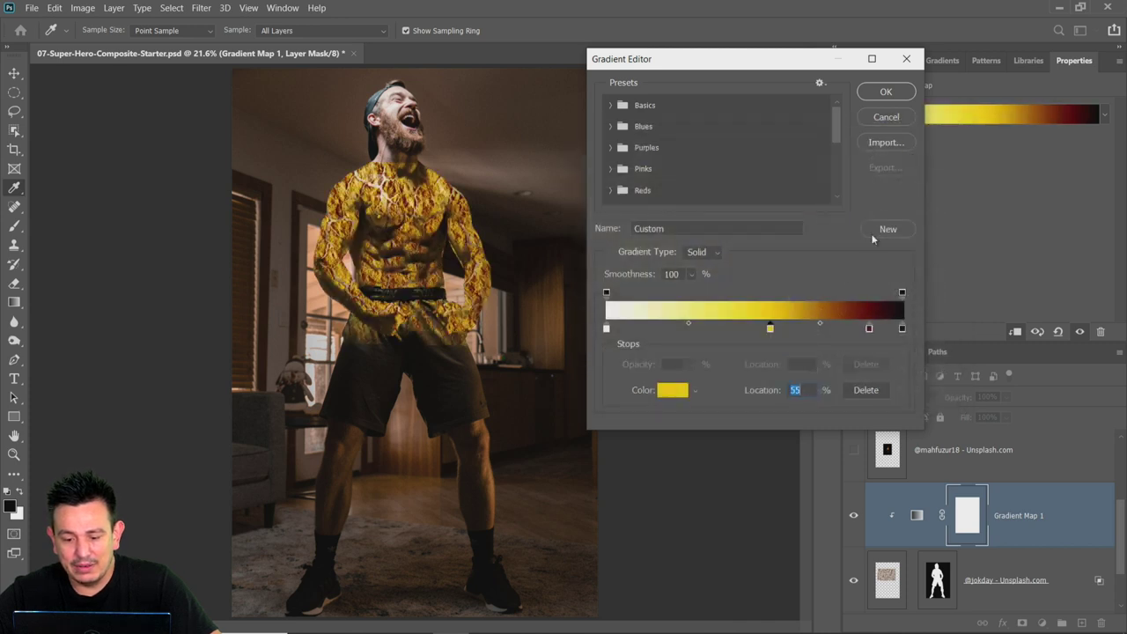
Reposition the gradient stops to 9% for white, 18% for yellow, 62% for dark red and 83% for black, and apply the gradient
{"action": "left_click_drag", "start_coordinate": [771, 331], "coordinate": [651, 338]}
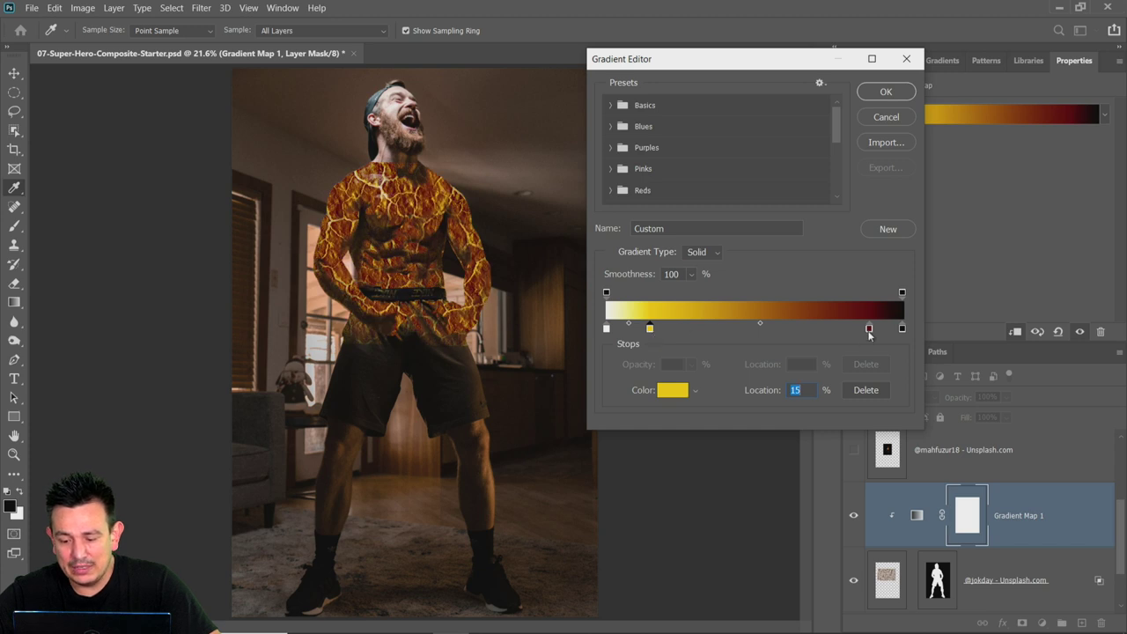
{"action": "left_click_drag", "start_coordinate": [868, 330], "coordinate": [720, 335]}
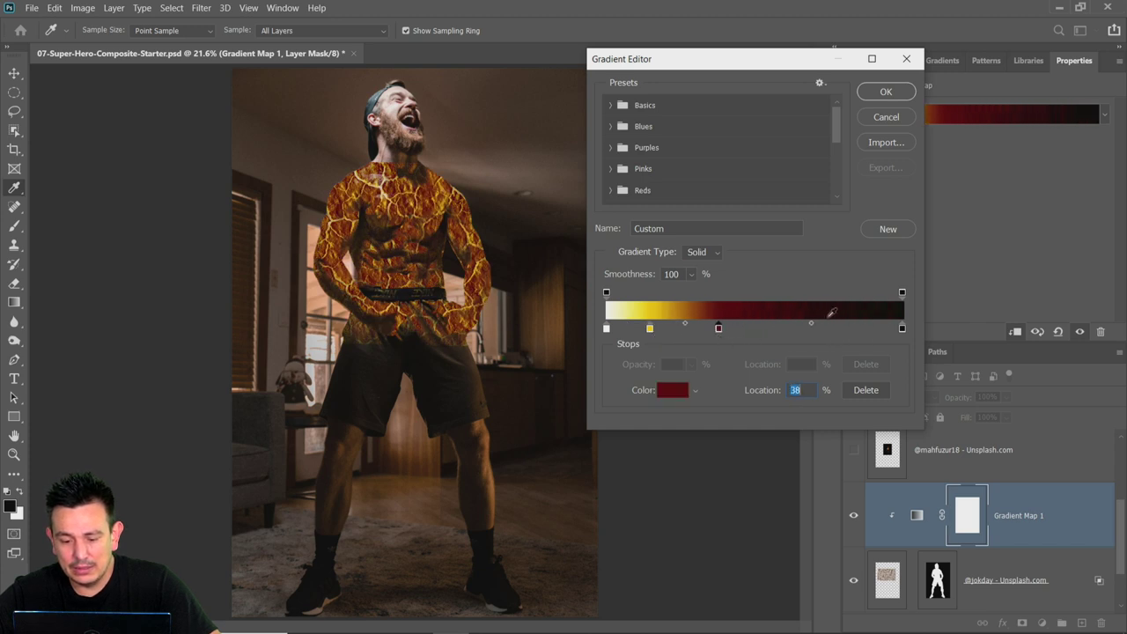
{"action": "left_click_drag", "start_coordinate": [902, 330], "coordinate": [851, 331]}
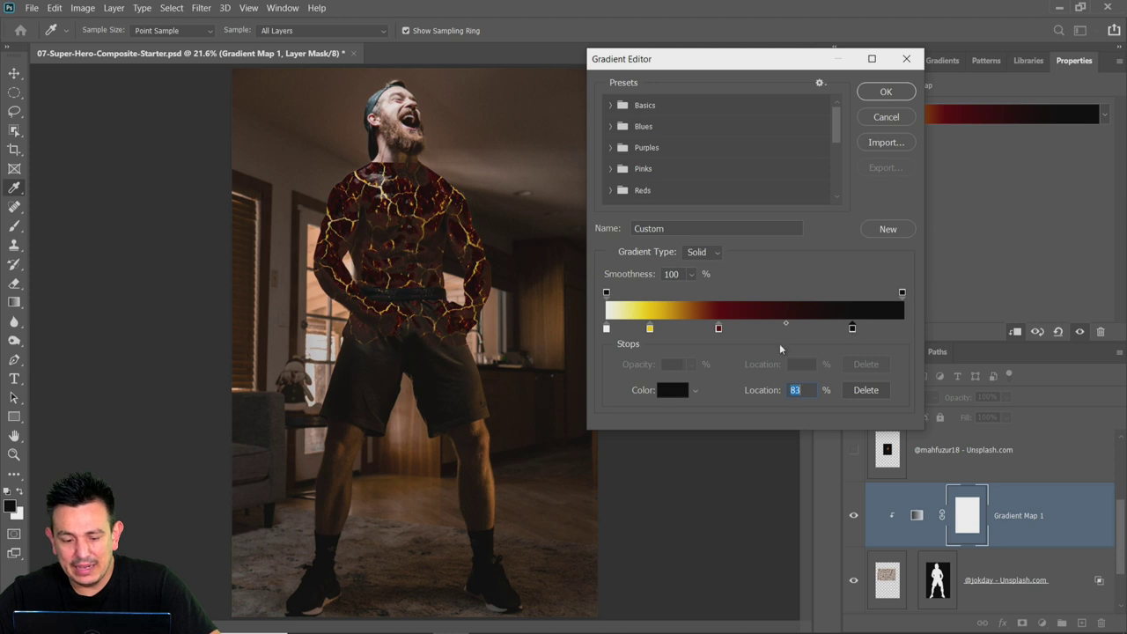
{"action": "left_click_drag", "start_coordinate": [718, 330], "coordinate": [789, 330]}
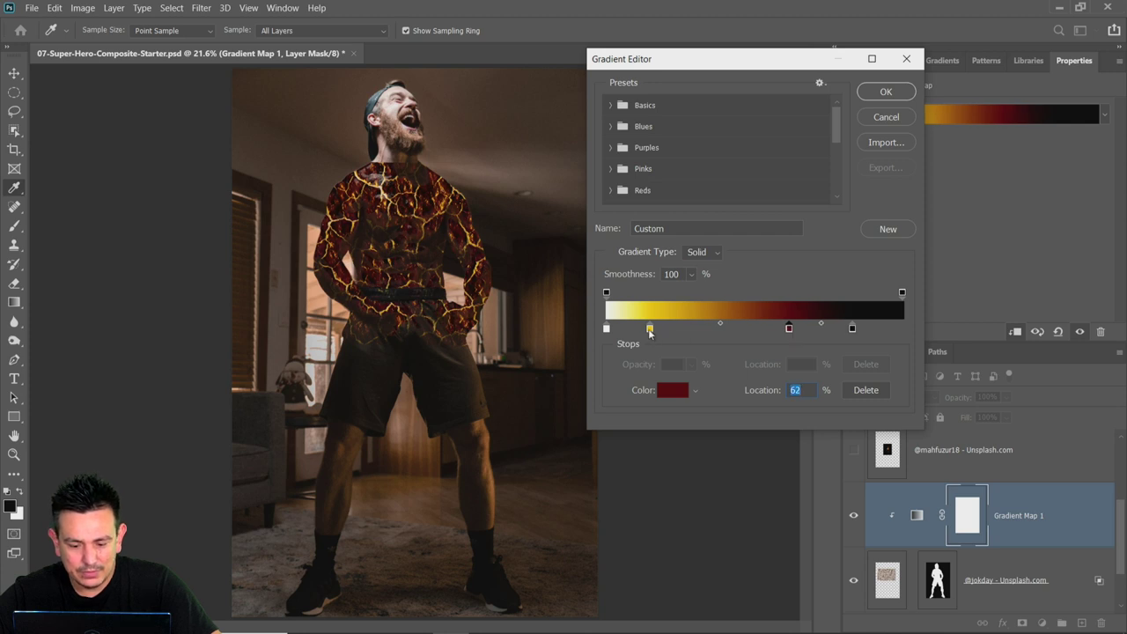
{"action": "left_click_drag", "start_coordinate": [650, 332], "coordinate": [662, 332]}
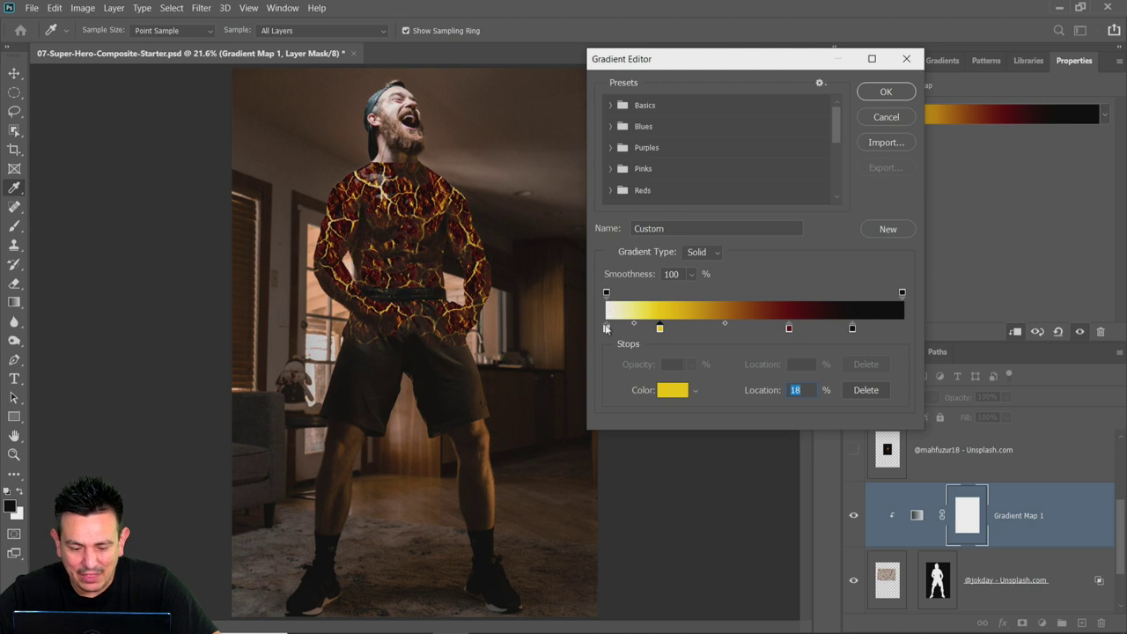
{"action": "left_click_drag", "start_coordinate": [606, 329], "coordinate": [636, 329]}
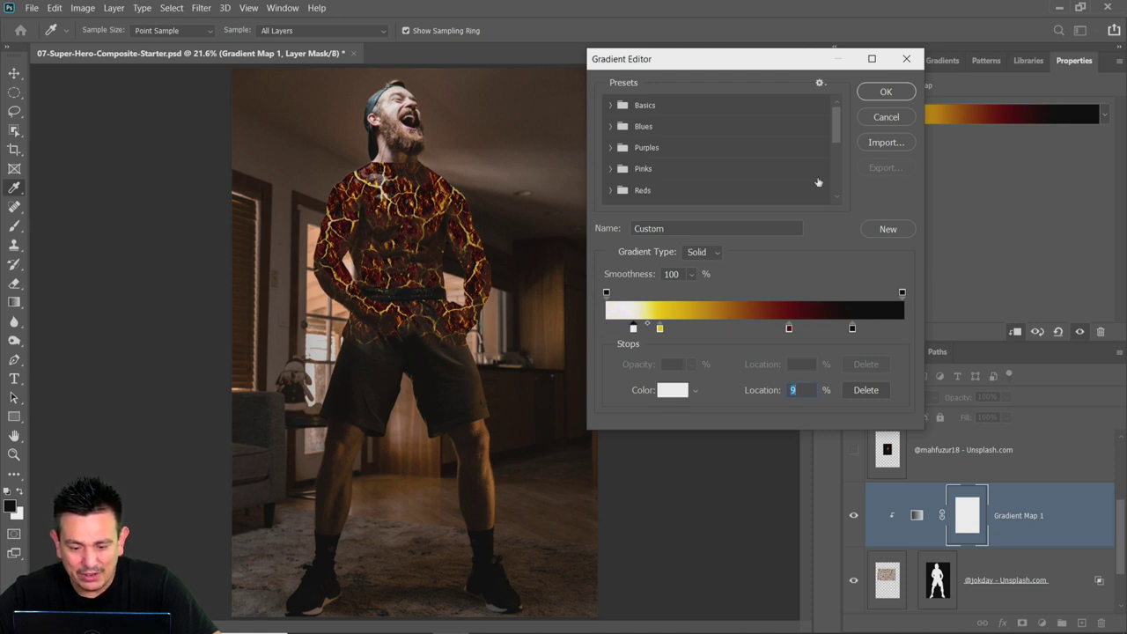
{"action": "left_click", "coordinate": [886, 92]}
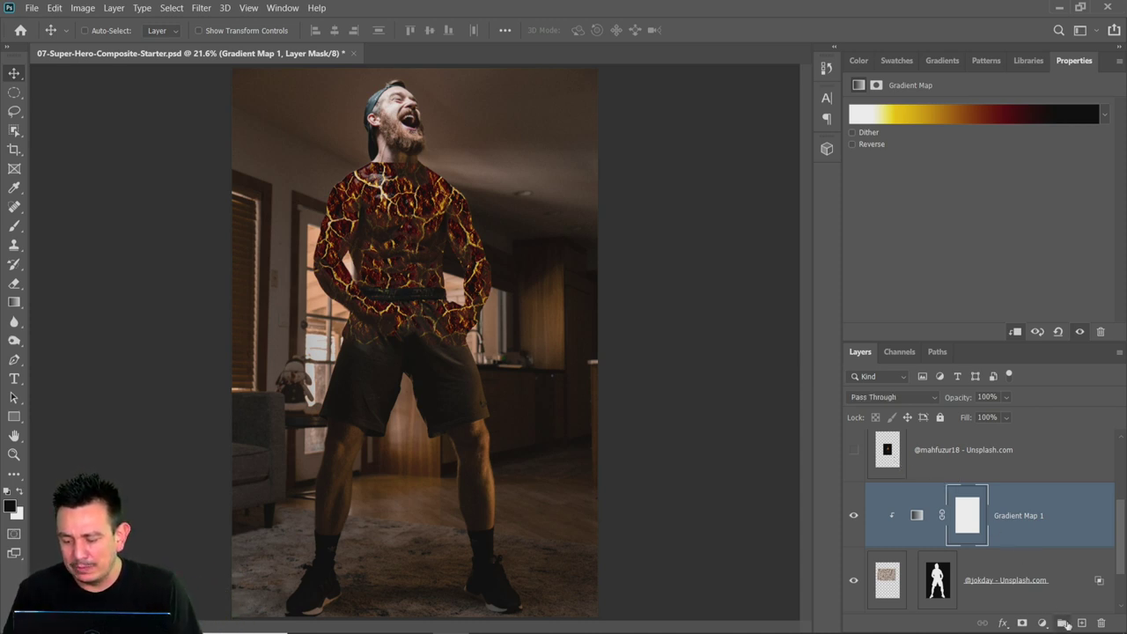
Create a new group holding the Gradient Map and cracked-earth layers, and toggle the group's visibility to compare the effect
{"action": "left_click", "coordinate": [1061, 620]}
{"action": "left_click", "coordinate": [1021, 543]}
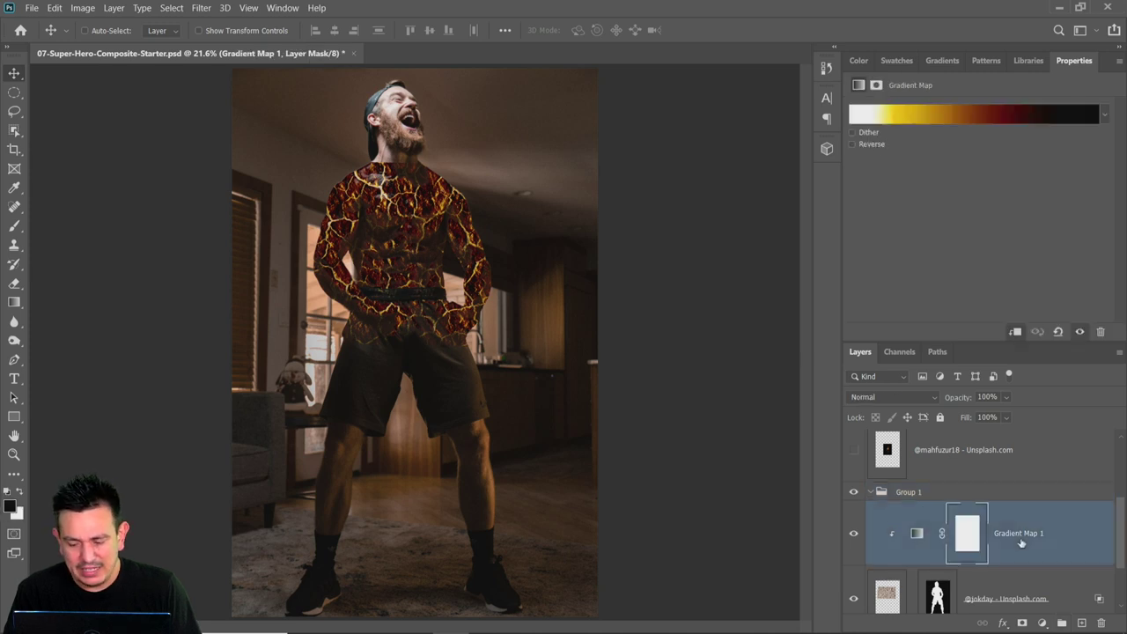
{"action": "left_click", "coordinate": [1009, 591], "text": "shift"}
{"action": "left_click_drag", "start_coordinate": [1019, 556], "coordinate": [994, 492]}
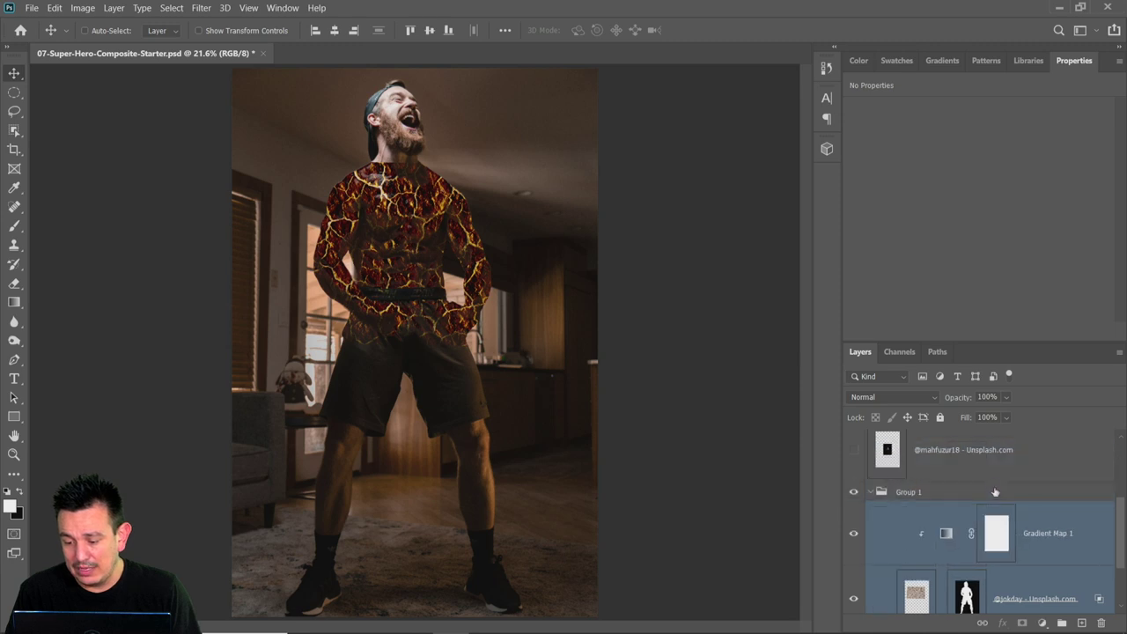
{"action": "left_click", "coordinate": [855, 492]}
{"action": "left_click", "coordinate": [855, 492]}
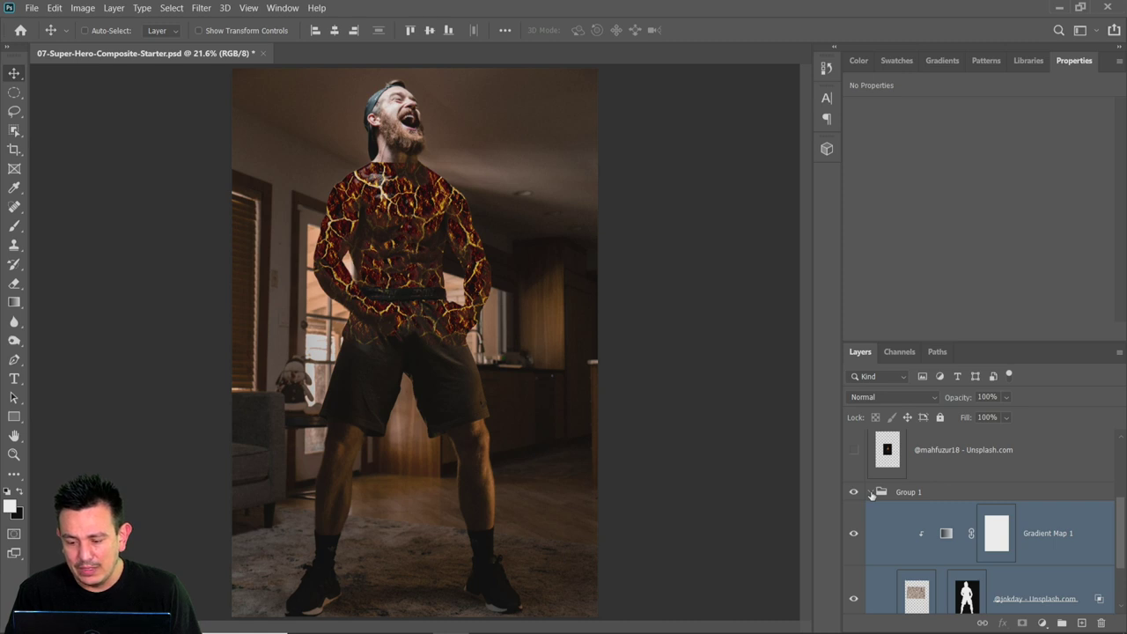
Add a layer mask to the group holding the Gradient Map and cracked-earth layers
{"action": "left_click", "coordinate": [871, 493]}
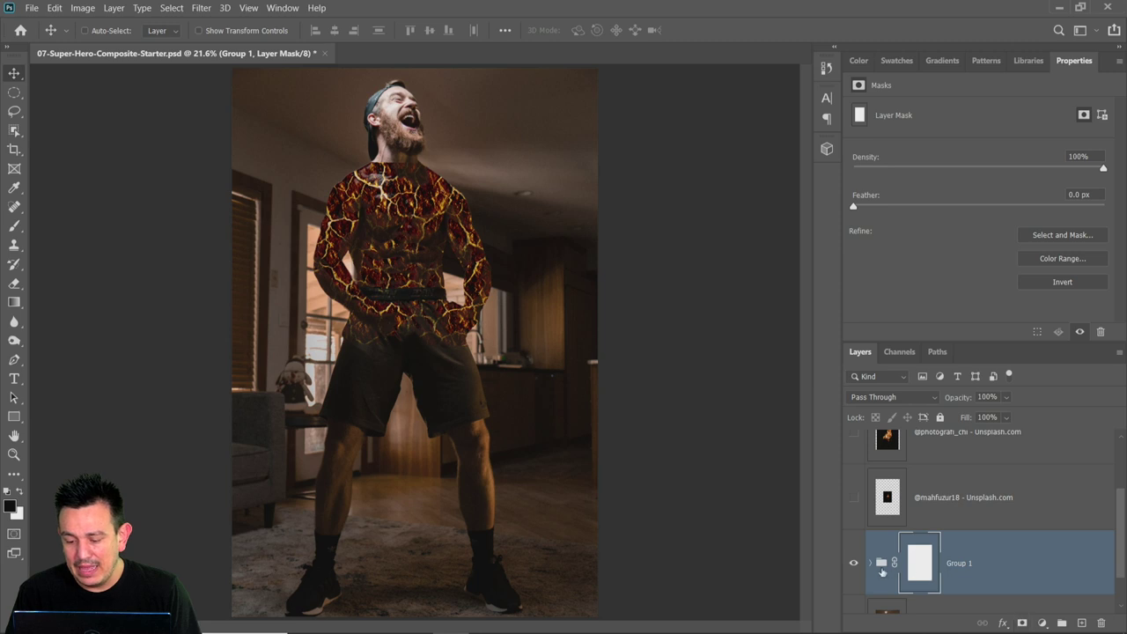
{"action": "left_click", "coordinate": [868, 565]}
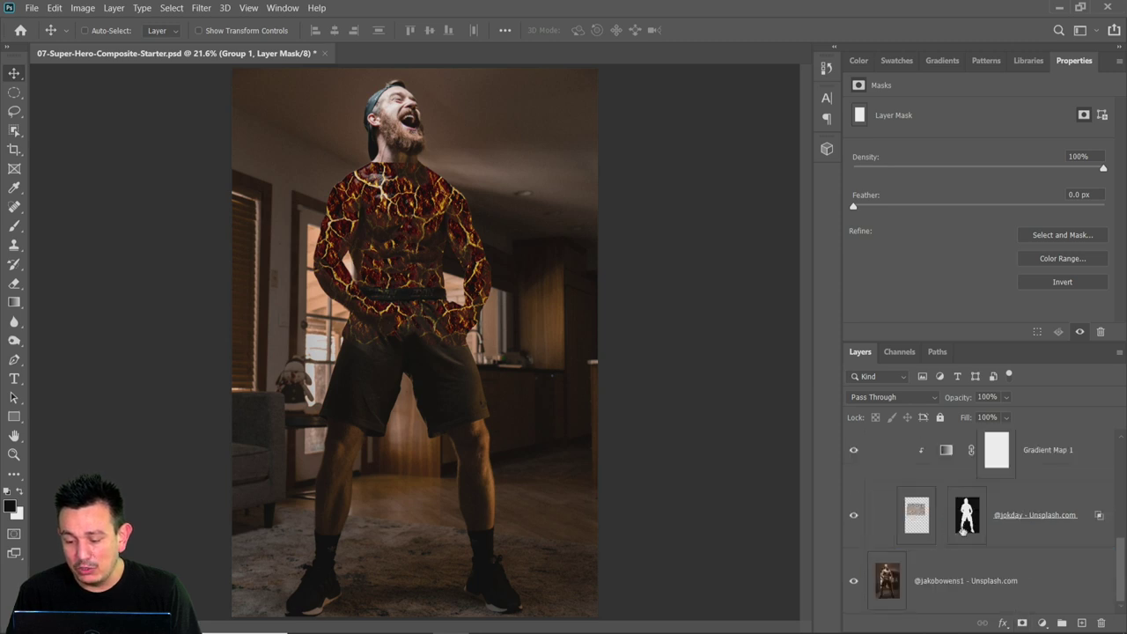
{"action": "key", "text": "ctrl"}
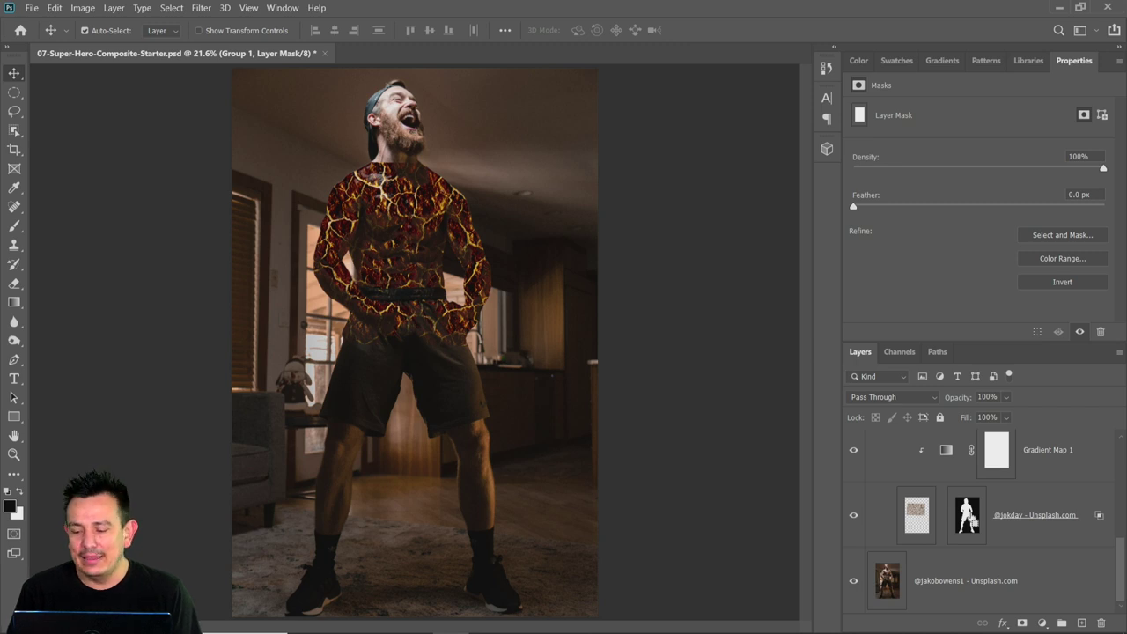
{"action": "left_click", "coordinate": [972, 522], "text": "ctrl"}
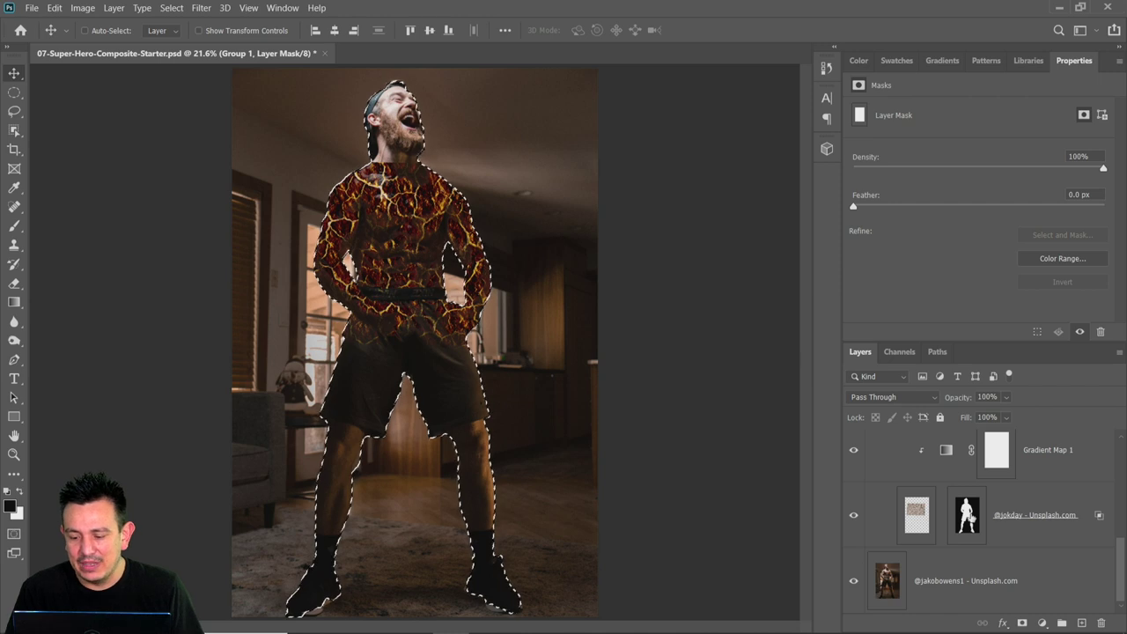
{"action": "scroll", "coordinate": [972, 519], "scroll_direction": "up", "scroll_amount": 5}
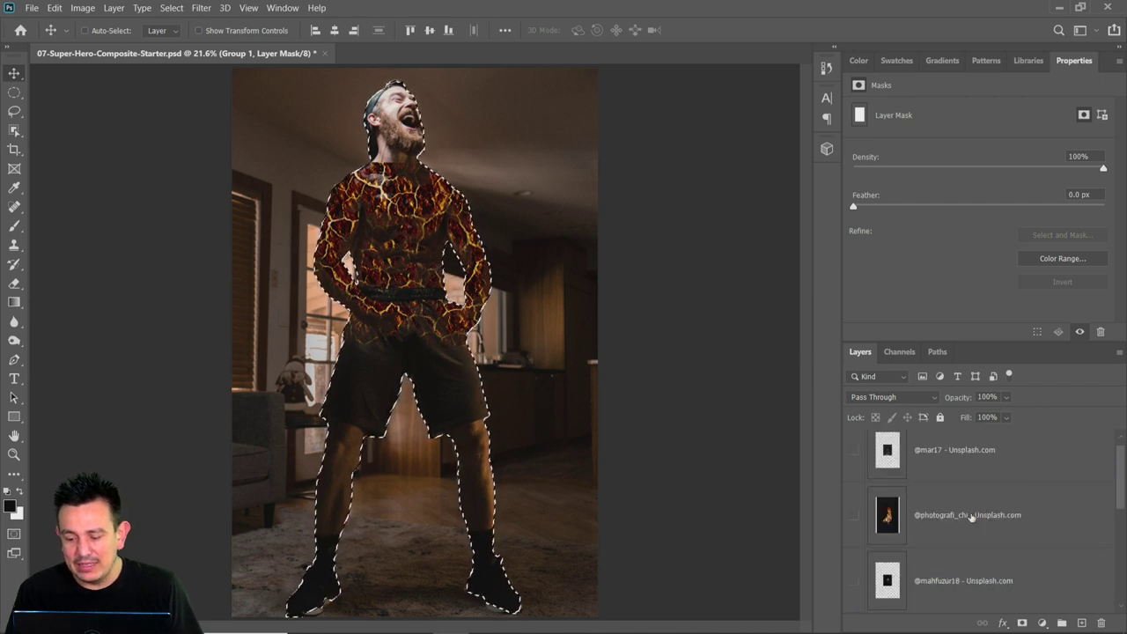
{"action": "left_click", "coordinate": [972, 518]}
{"action": "scroll", "coordinate": [972, 517], "scroll_direction": "down", "scroll_amount": 2}
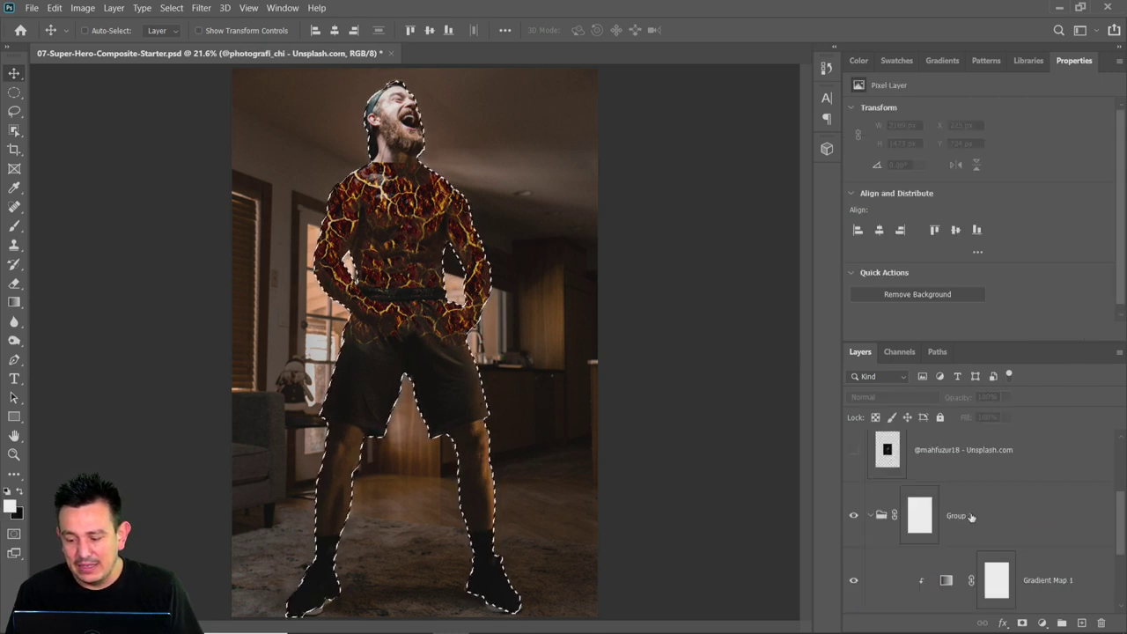
{"action": "left_click", "coordinate": [919, 526]}
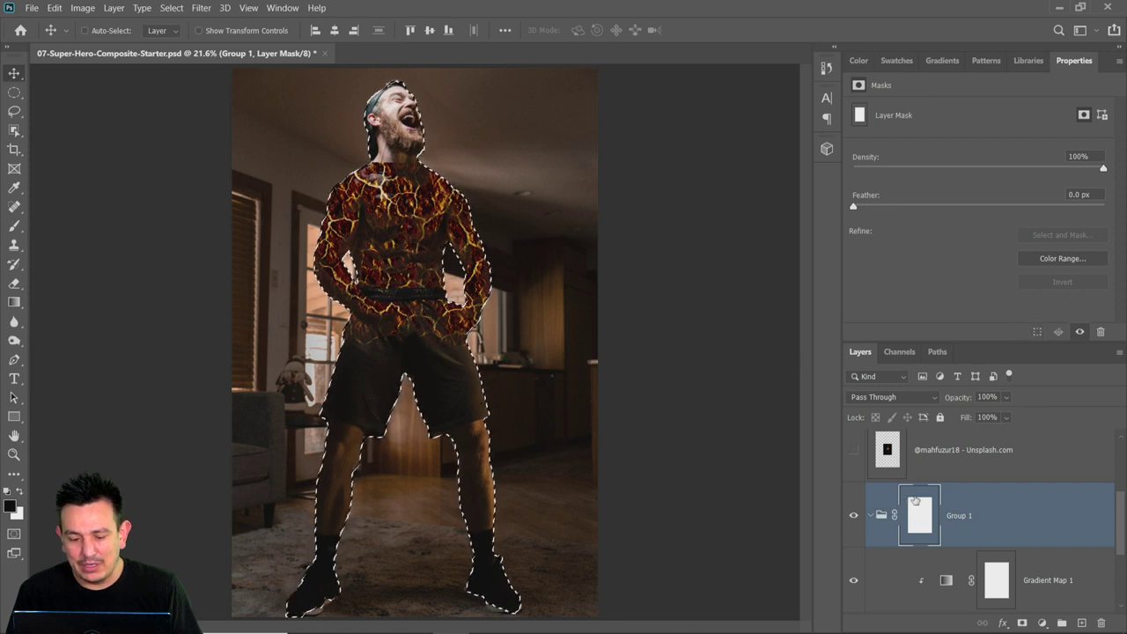
{"action": "key", "text": "ctrl+d"}
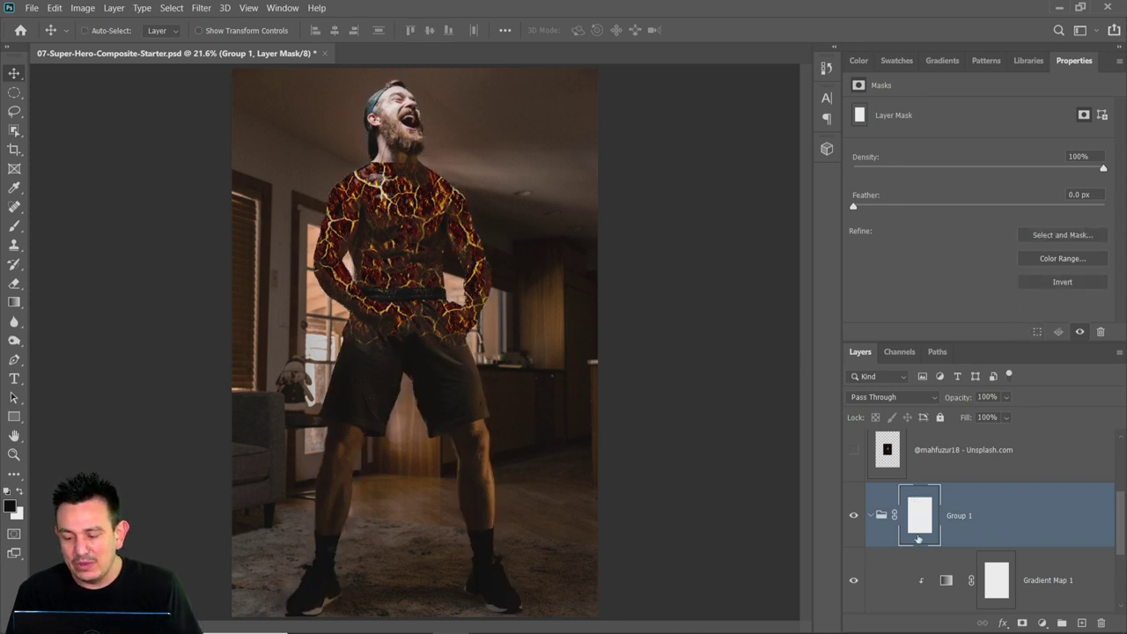
Invert the group's mask to black and load the cracked-earth layer's man-shaped mask as a selection
{"action": "left_click", "coordinate": [1070, 281]}
{"action": "scroll", "coordinate": [973, 500], "scroll_direction": "down", "scroll_amount": 2}
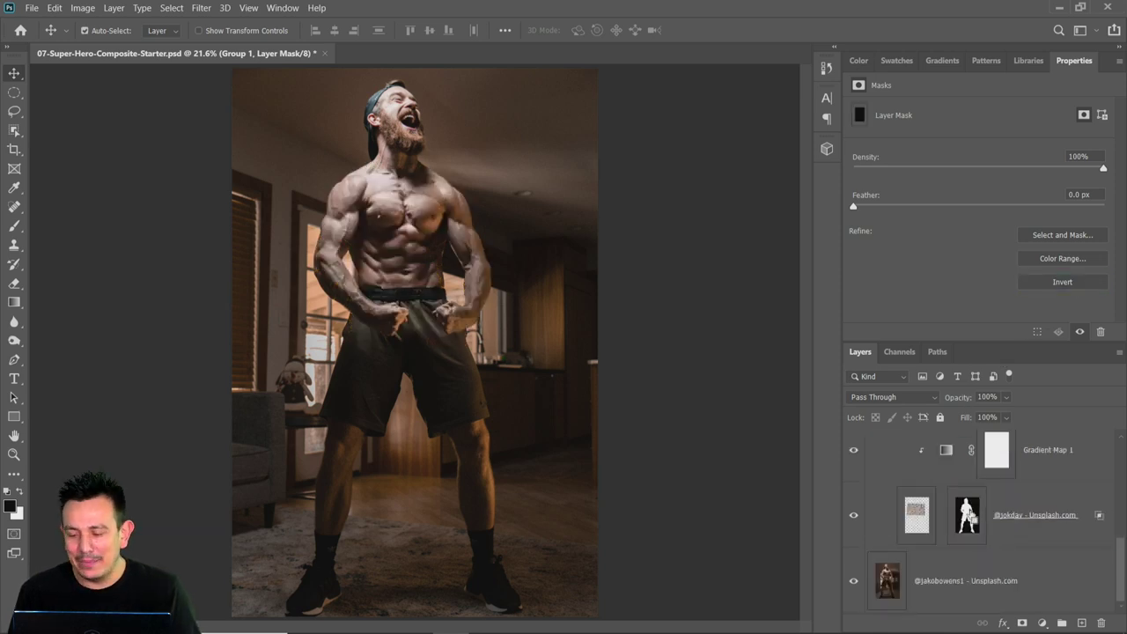
{"action": "left_click", "coordinate": [970, 512], "text": "ctrl"}
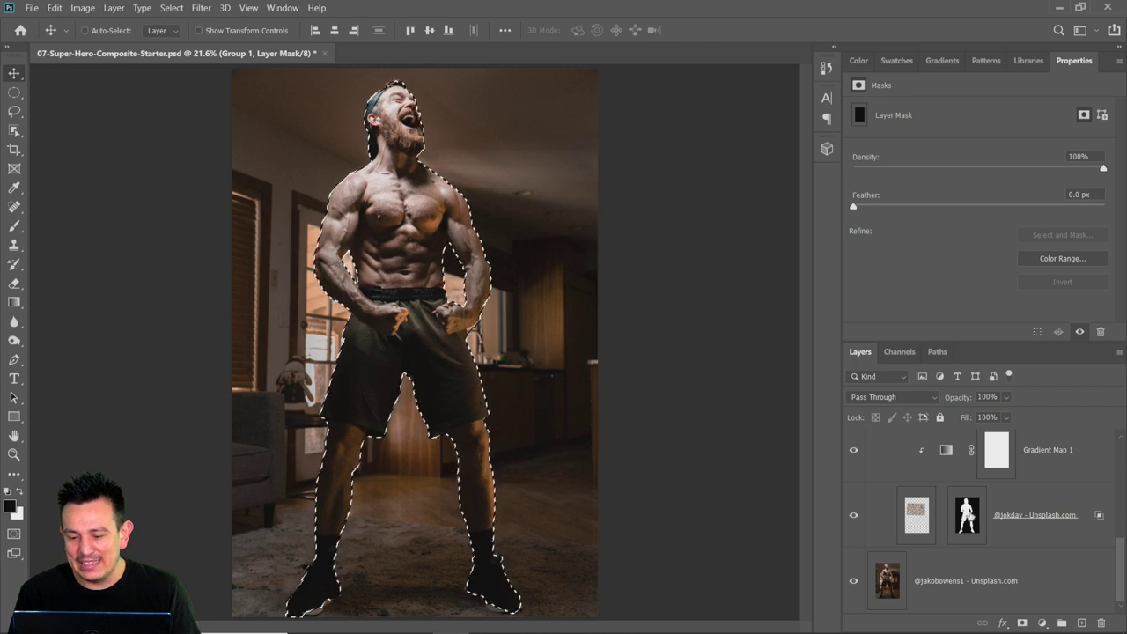
{"action": "scroll", "coordinate": [972, 515], "scroll_direction": "up", "scroll_amount": 2}
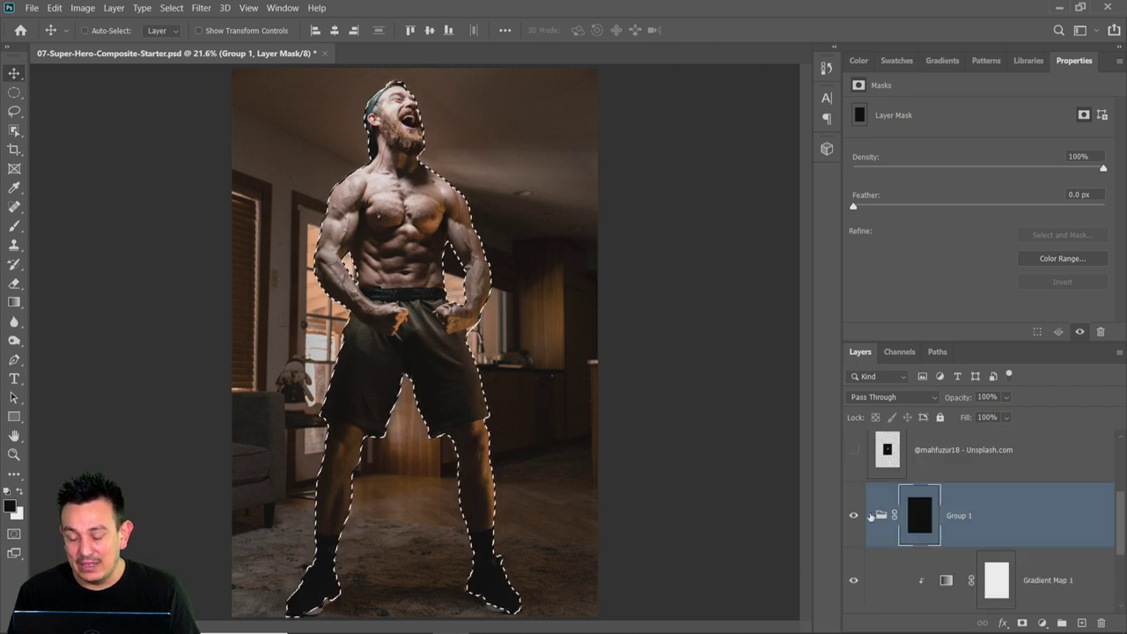
{"action": "left_click", "coordinate": [870, 516]}
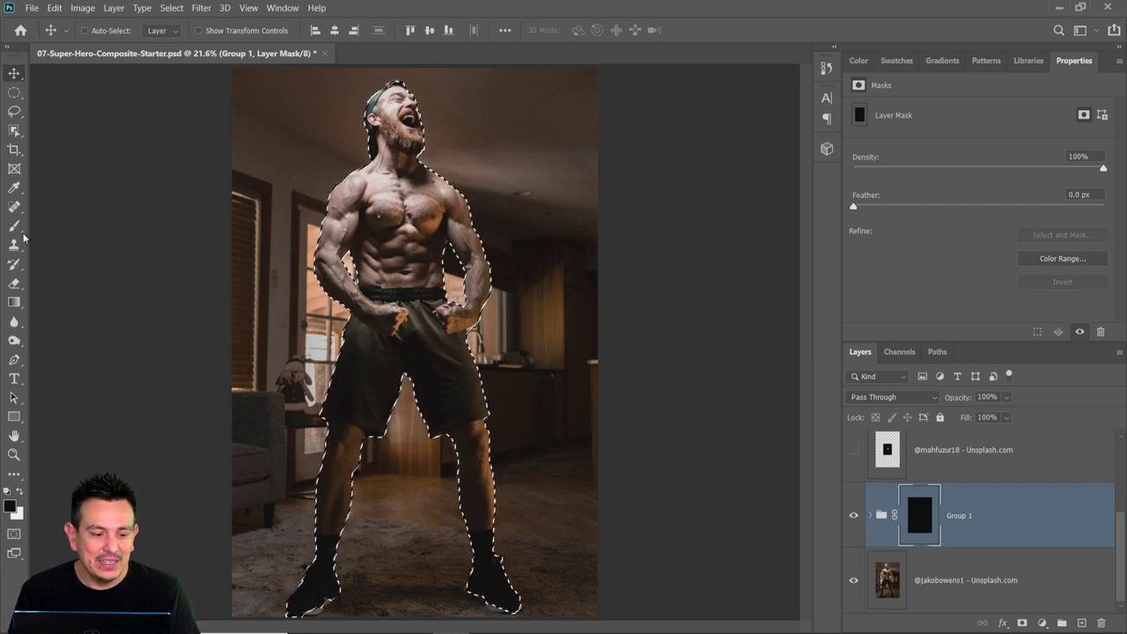
Paint white on the group's mask with a size 150 brush over both arms, deselect, and toggle the group's visibility to compare
{"action": "left_click_drag", "start_coordinate": [15, 225], "coordinate": [46, 226]}
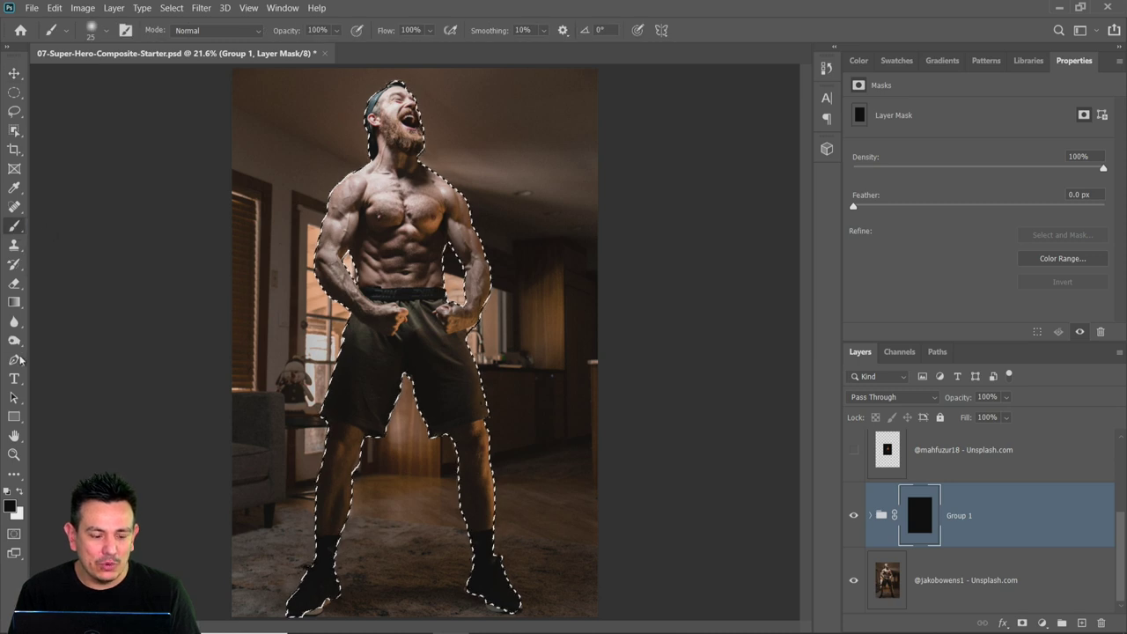
{"action": "left_click", "coordinate": [20, 490]}
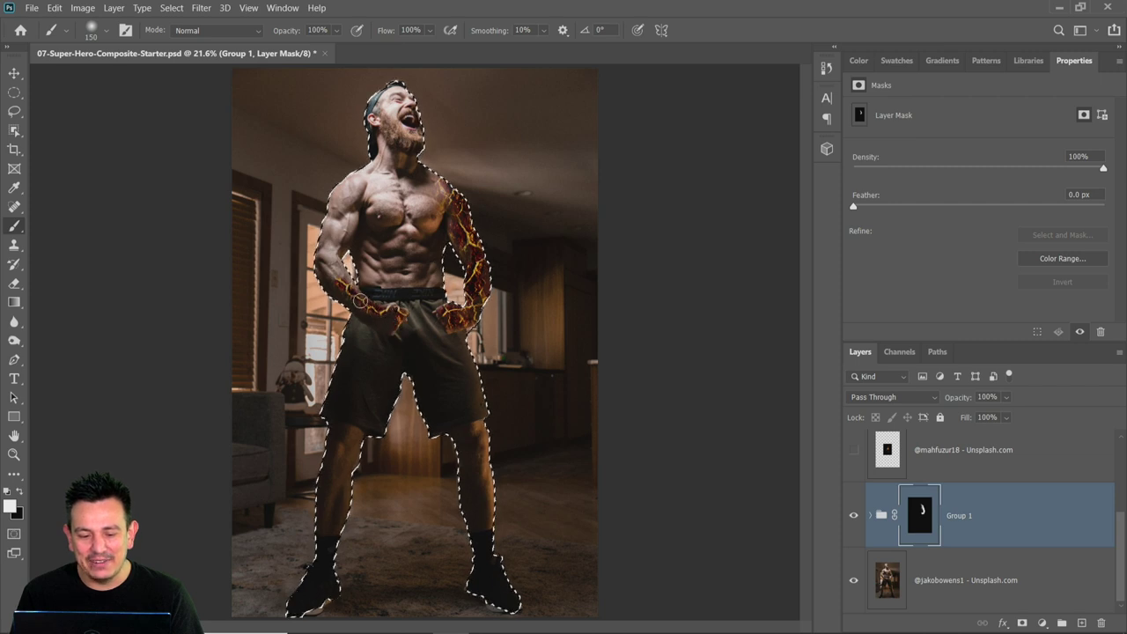
{"action": "left_click_drag", "start_coordinate": [348, 224], "coordinate": [341, 180]}
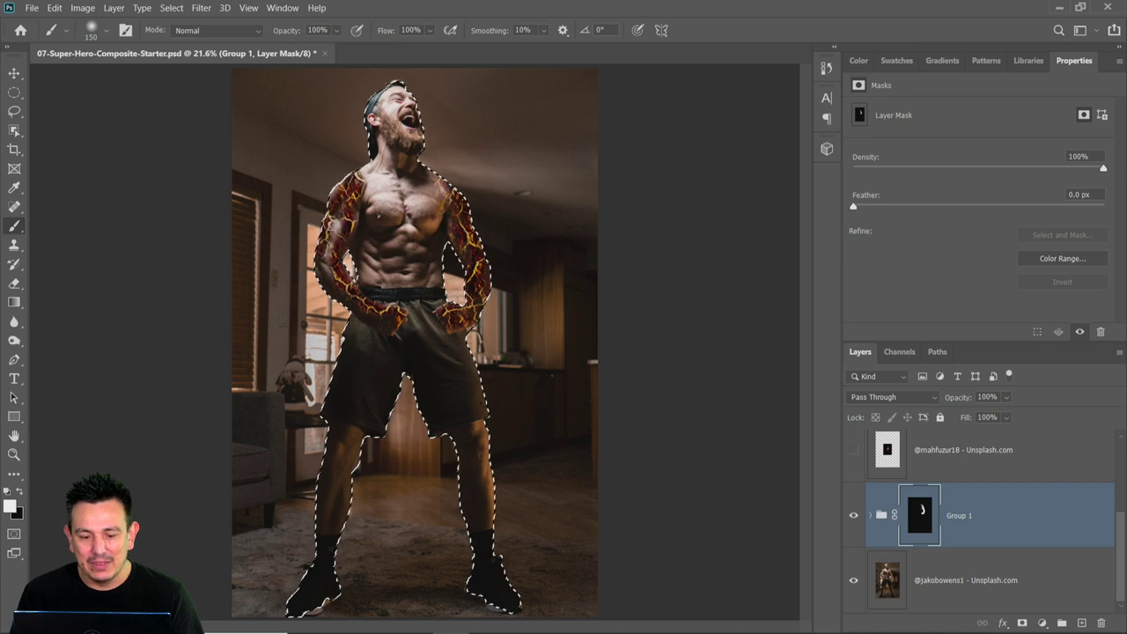
{"action": "mouse_move", "coordinate": [332, 215]}
{"action": "left_mouse_down"}
{"action": "mouse_move", "coordinate": [338, 183]}
{"action": "mouse_move", "coordinate": [350, 211]}
{"action": "left_mouse_up"}
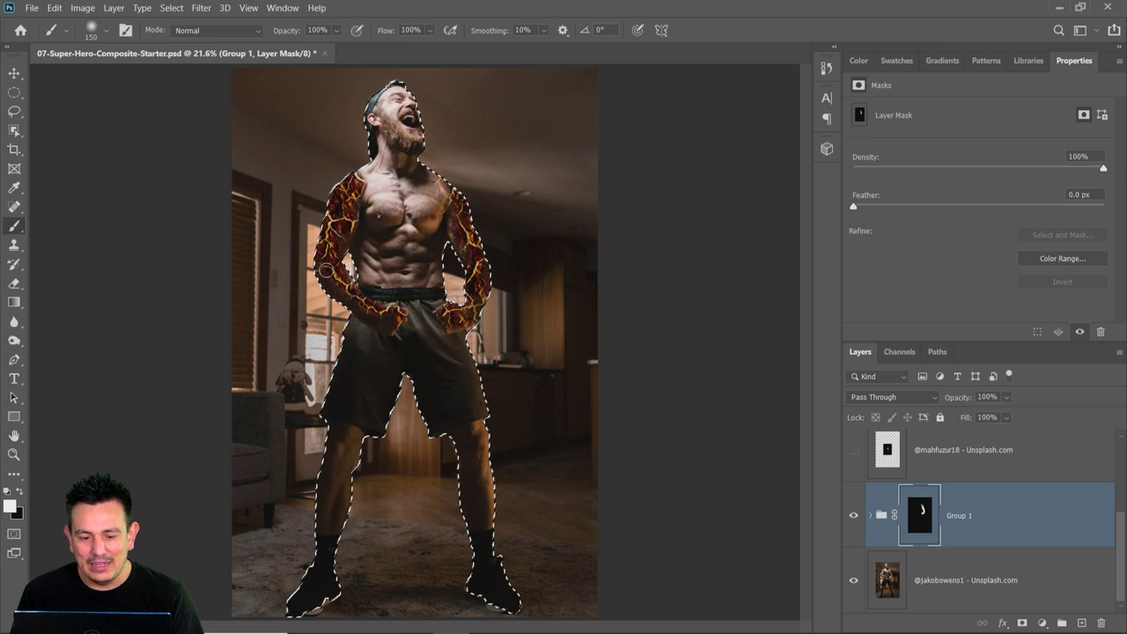
{"action": "key", "text": "ctrl+d"}
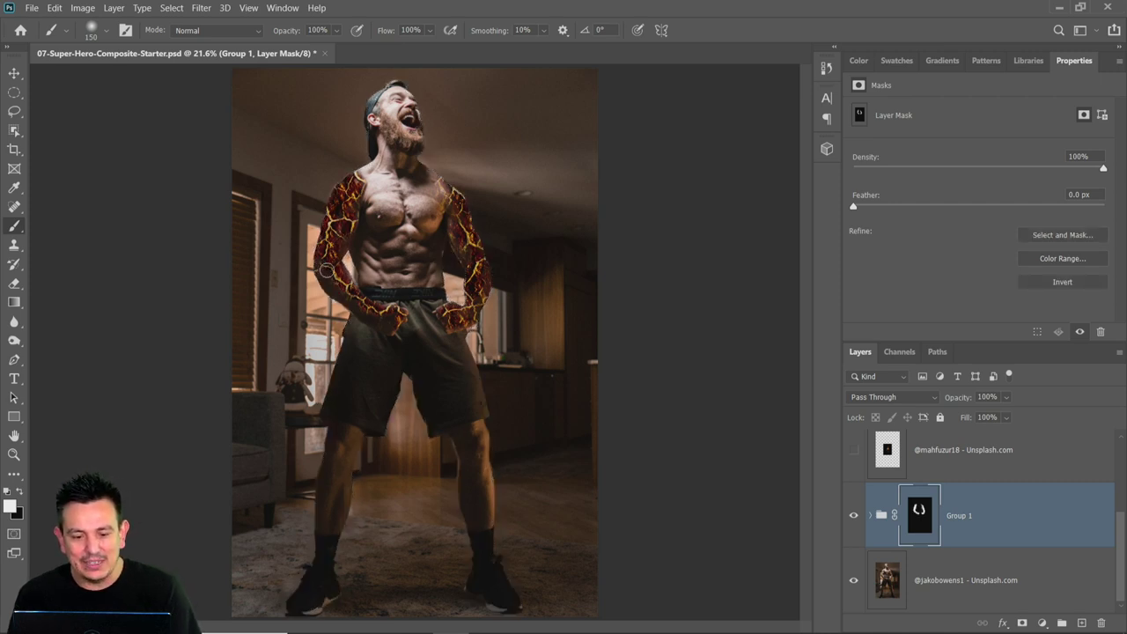
{"action": "left_click", "coordinate": [853, 518]}
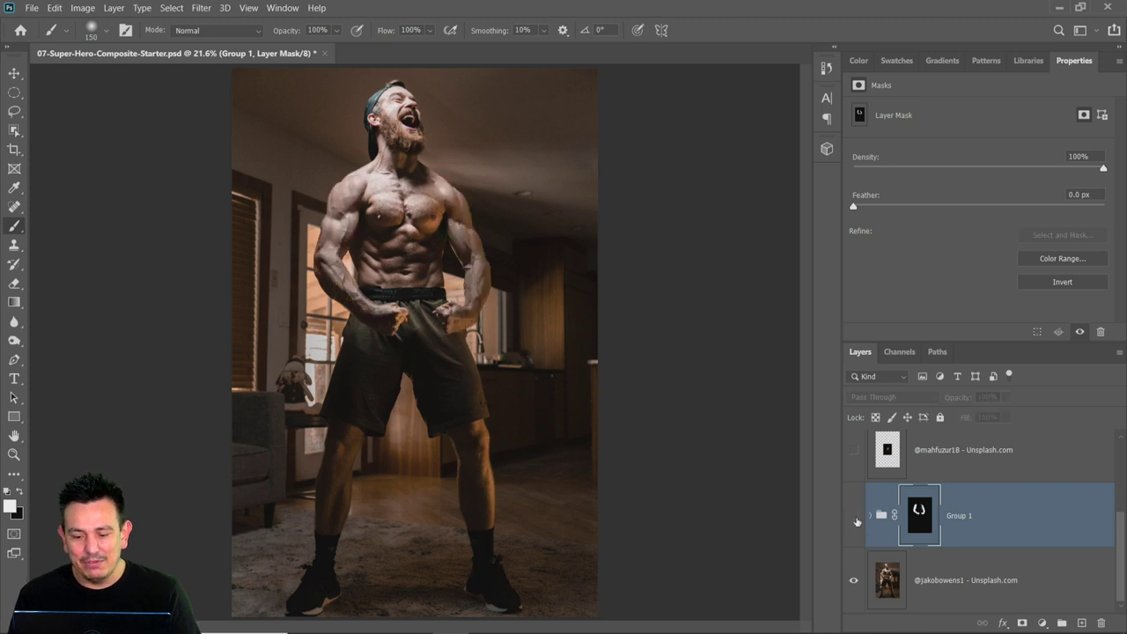
{"action": "left_click", "coordinate": [854, 516]}
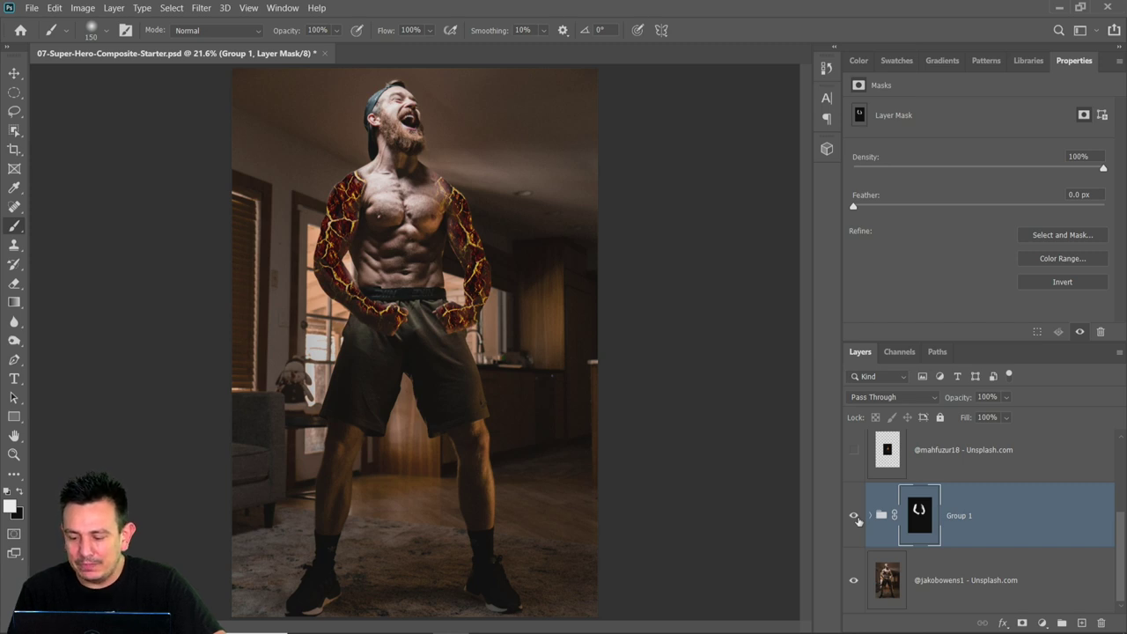
{"action": "scroll", "coordinate": [932, 509], "scroll_direction": "up", "scroll_amount": 2}
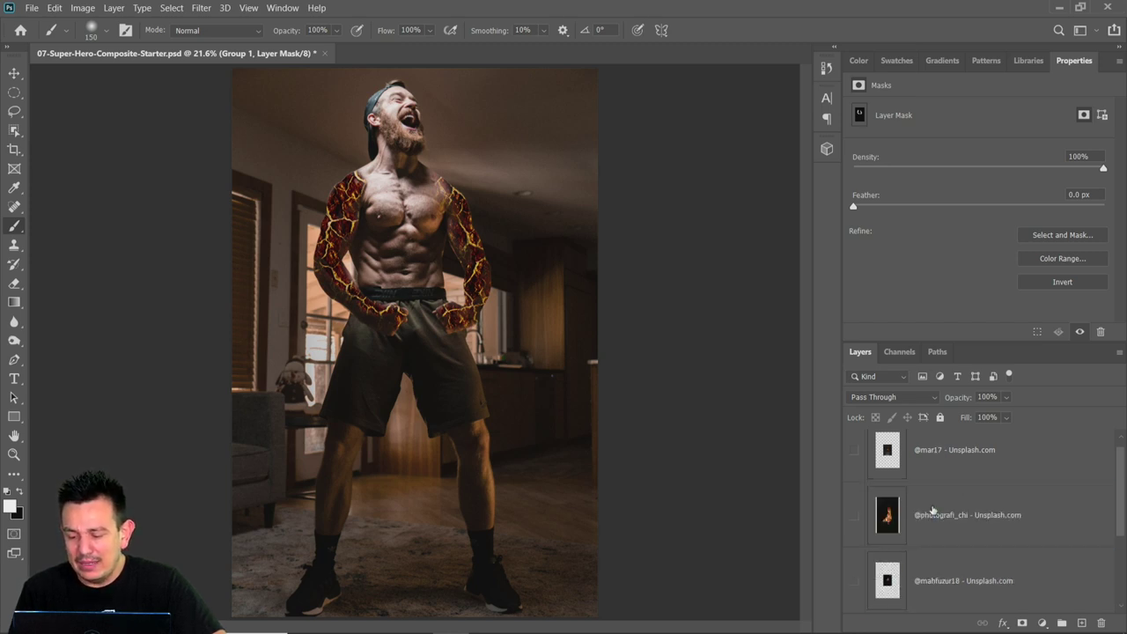
{"action": "scroll", "coordinate": [932, 510], "scroll_direction": "down", "scroll_amount": 2}
{"action": "scroll", "coordinate": [932, 510], "scroll_direction": "up", "scroll_amount": 1}
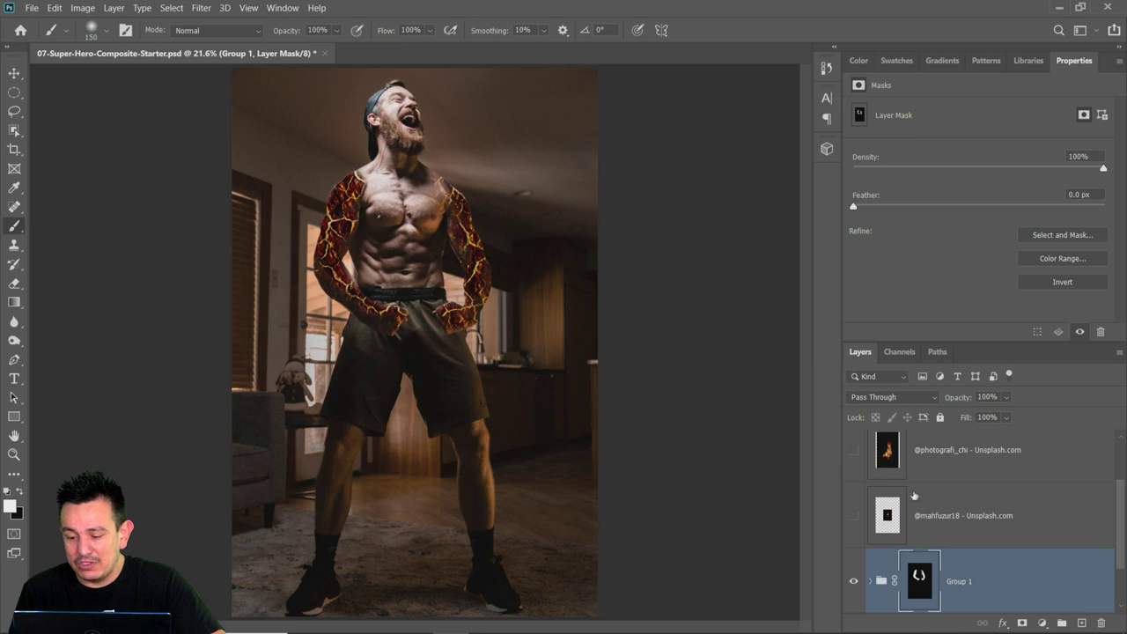
{"action": "left_click", "coordinate": [852, 450]}
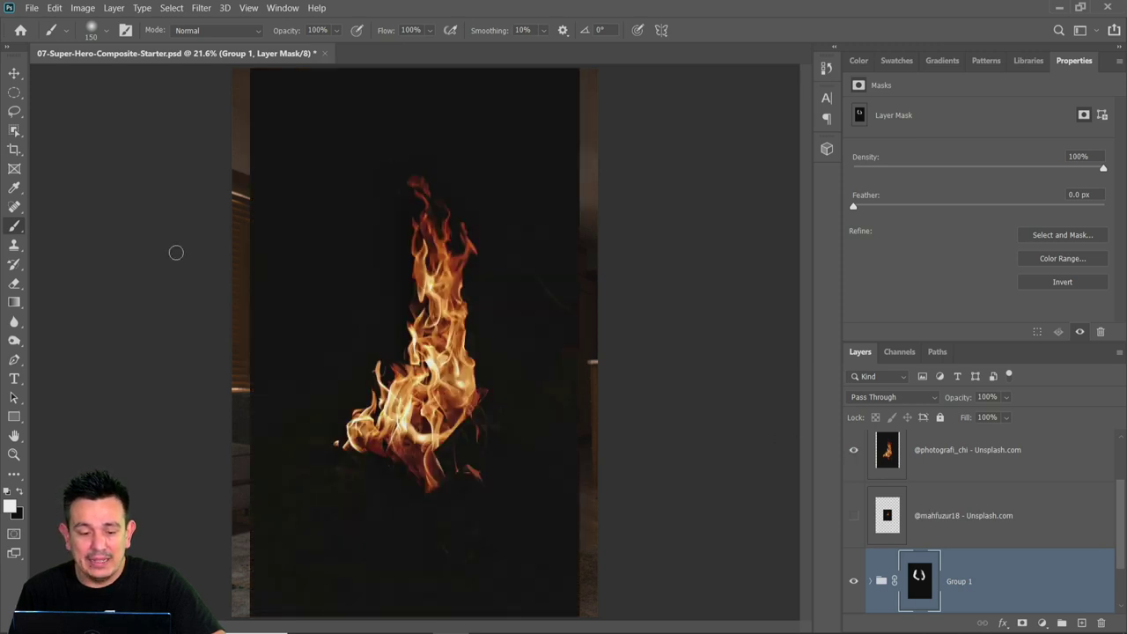
{"action": "left_click", "coordinate": [14, 73]}
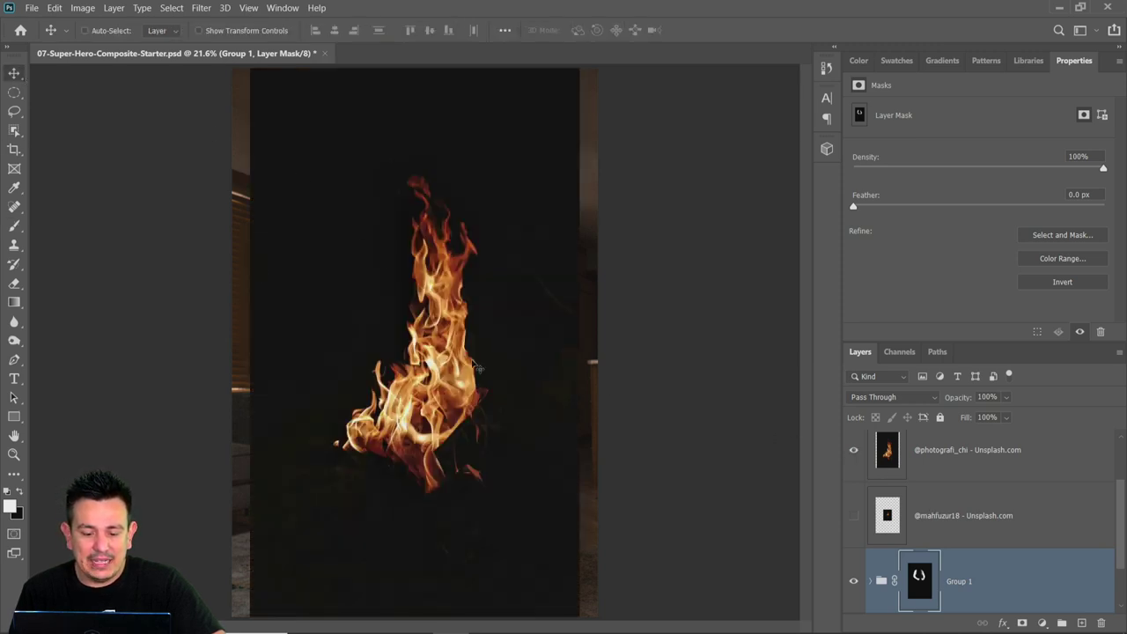
{"action": "left_click_drag", "start_coordinate": [478, 367], "coordinate": [540, 327]}
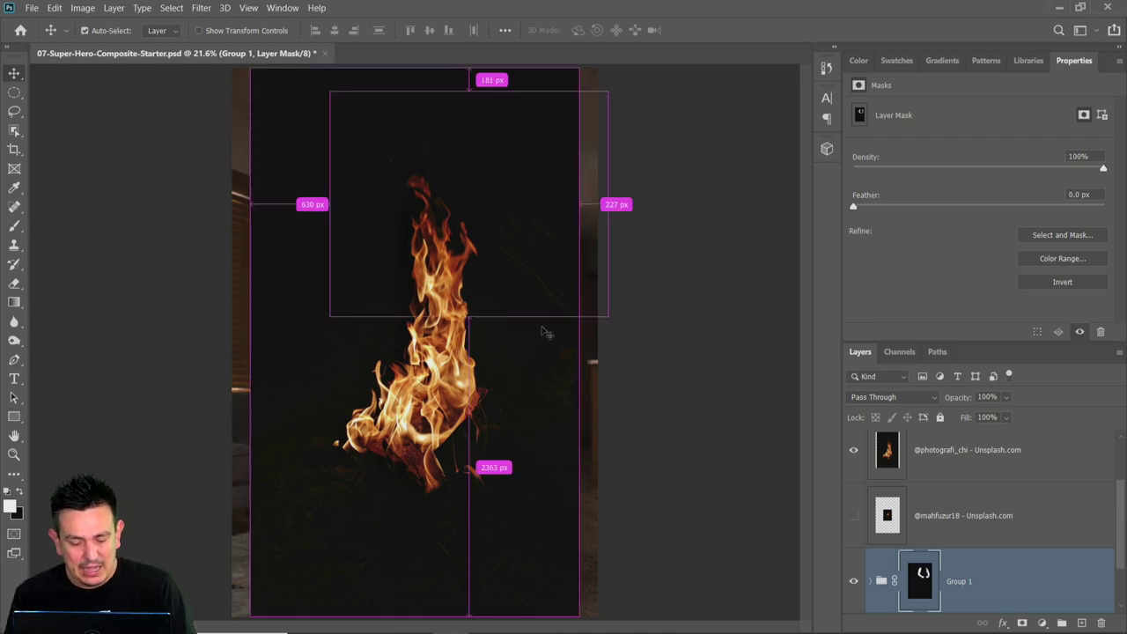
{"action": "left_click", "coordinate": [970, 465]}
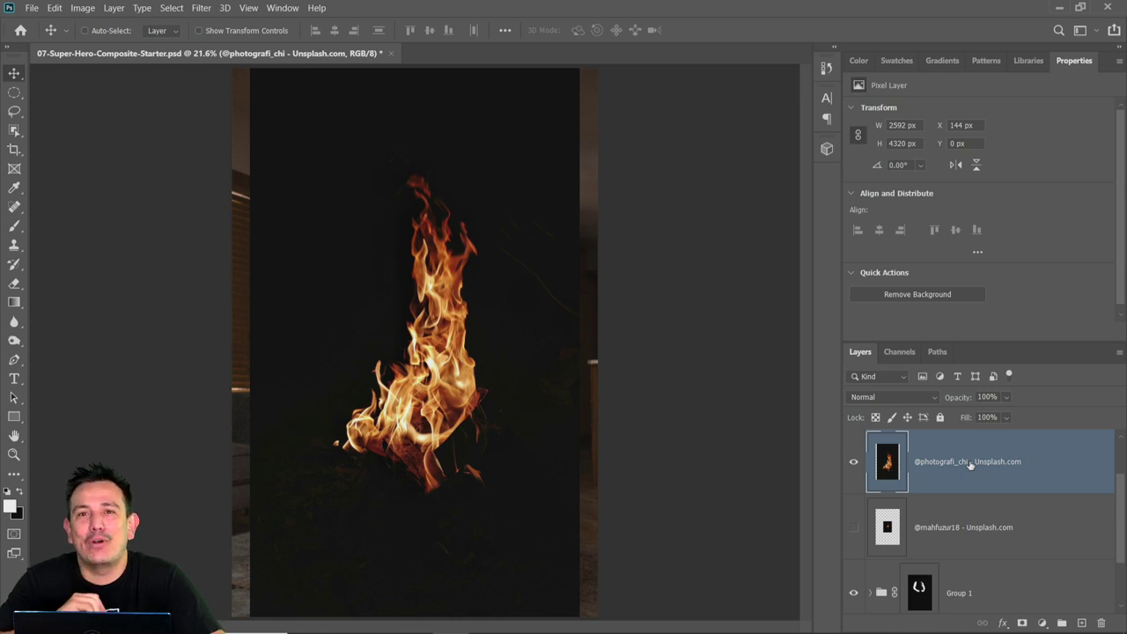
{"action": "left_click", "coordinate": [907, 399]}
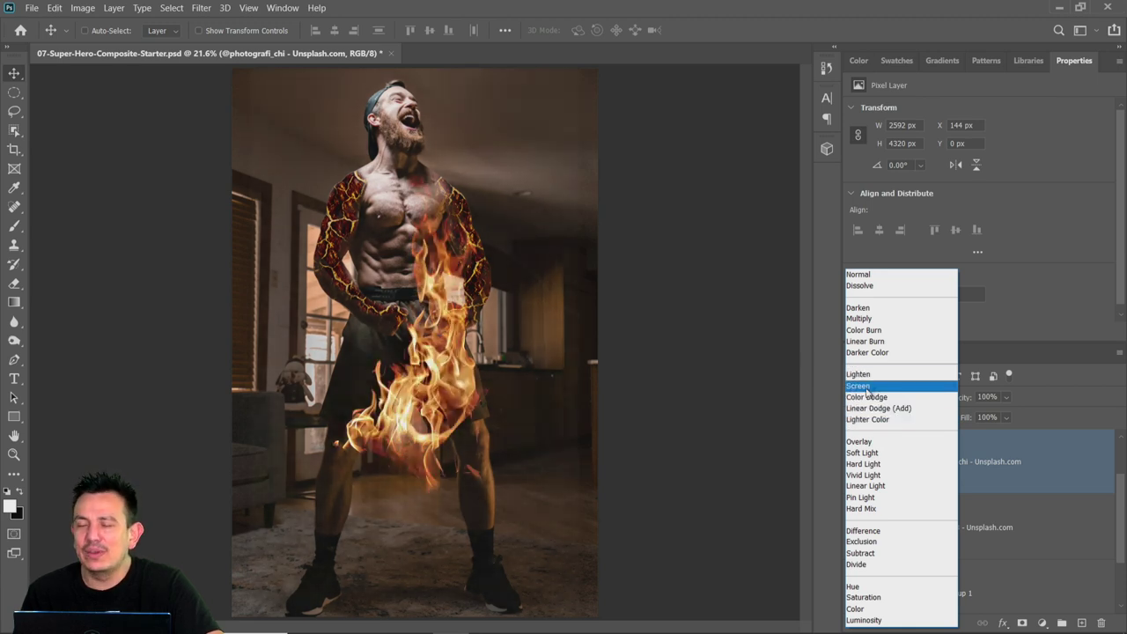
{"action": "left_click", "coordinate": [858, 385]}
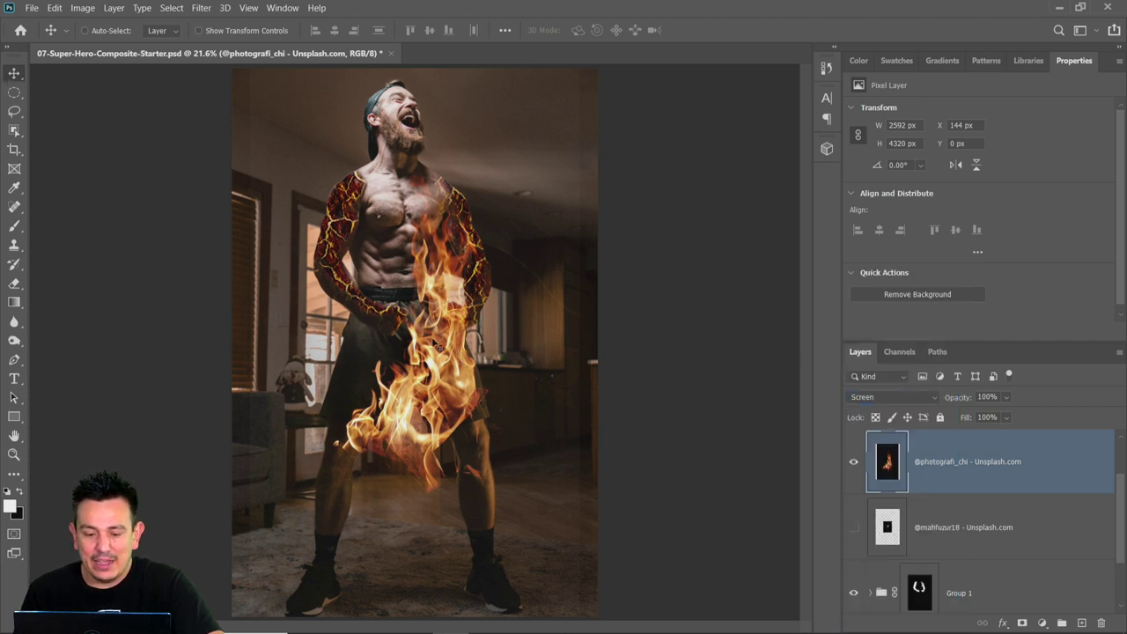
Scale the fire layer down to 57% and place the flames over the man's right arm
{"action": "left_click_drag", "start_coordinate": [437, 345], "coordinate": [398, 259]}
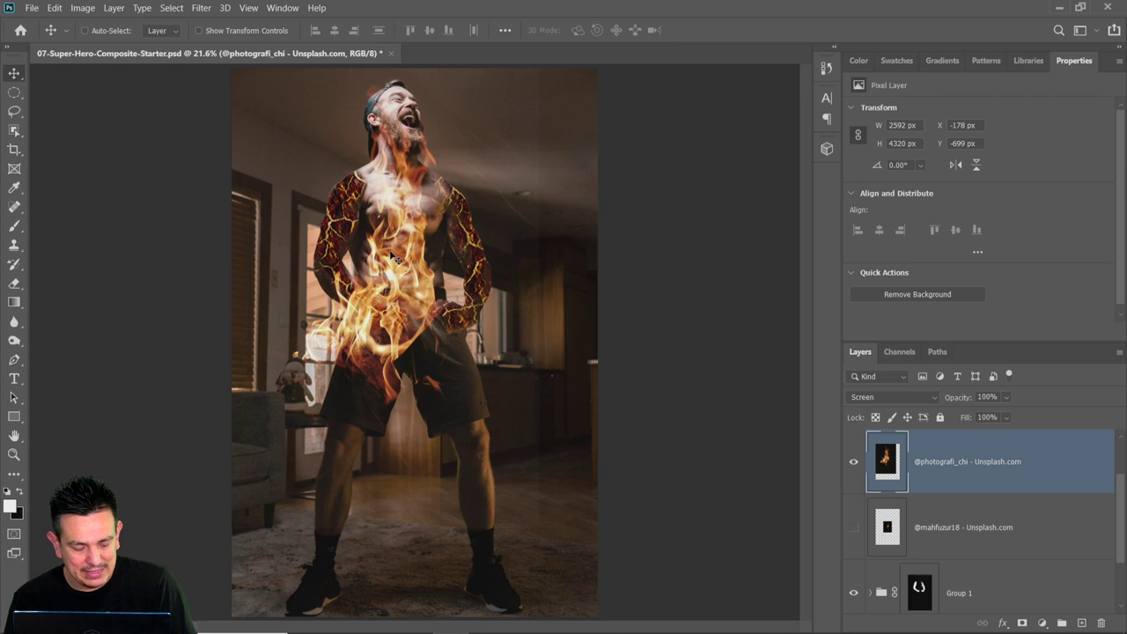
{"action": "key", "text": "ctrl"}
{"action": "key", "text": "ctrl+t"}
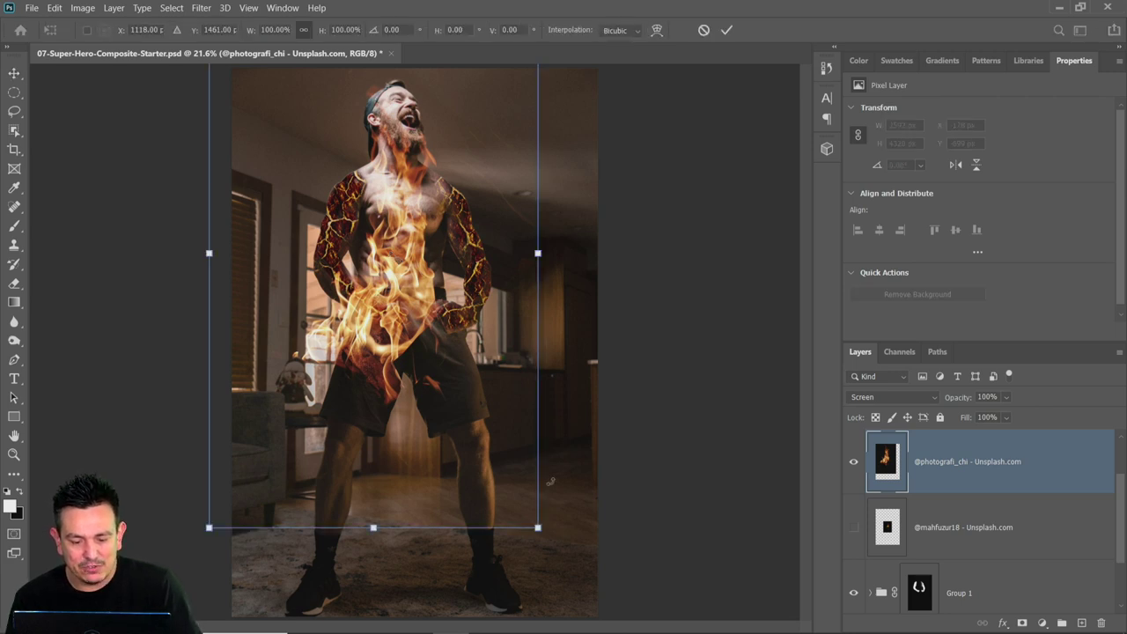
{"action": "left_click_drag", "start_coordinate": [538, 527], "coordinate": [410, 313]}
{"action": "left_click_drag", "start_coordinate": [346, 328], "coordinate": [326, 286]}
{"action": "left_click_drag", "start_coordinate": [303, 209], "coordinate": [327, 322]}
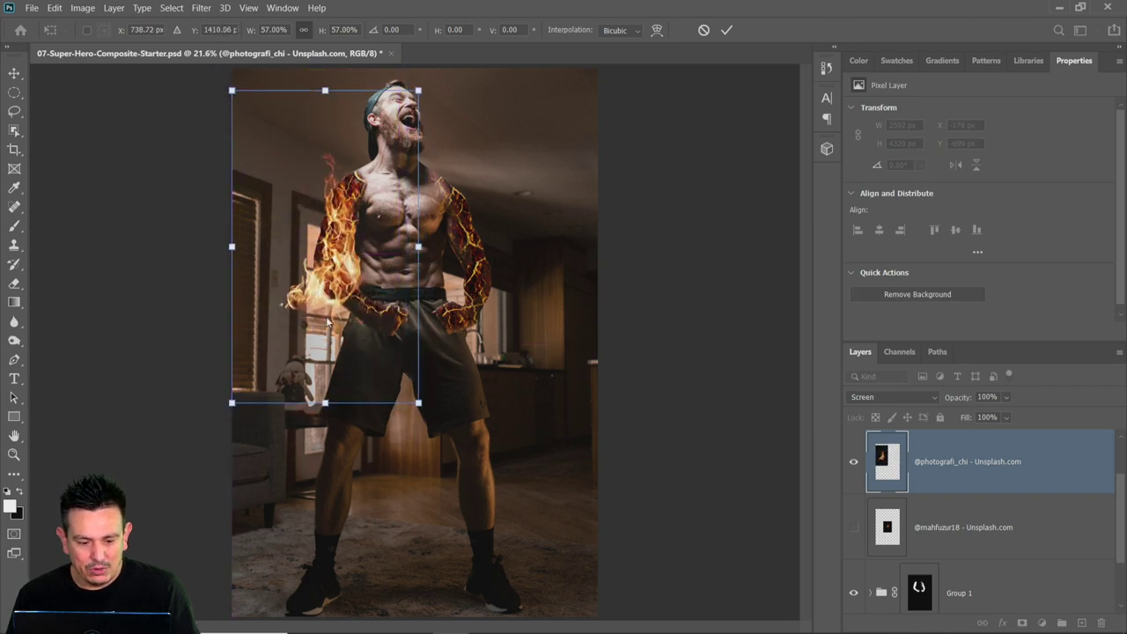
Flip the fire horizontally, align it with the man's right forearm and fist, enlarge it to about 62%, and apply the transform
{"action": "right_click", "coordinate": [327, 323]}
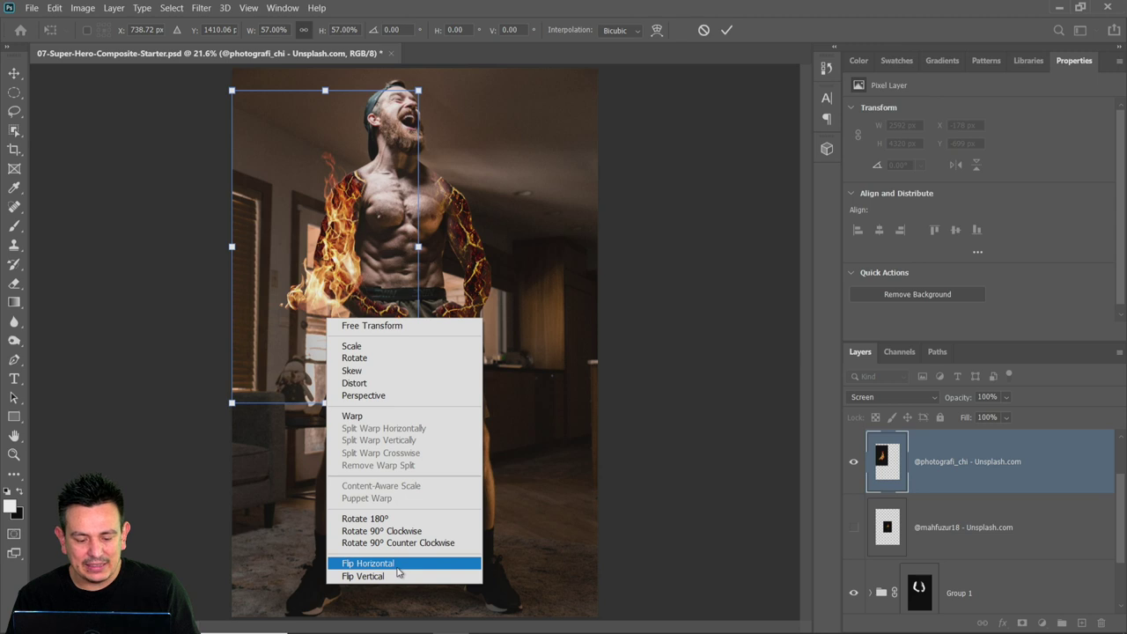
{"action": "left_click", "coordinate": [368, 563]}
{"action": "left_click_drag", "start_coordinate": [348, 326], "coordinate": [393, 345]}
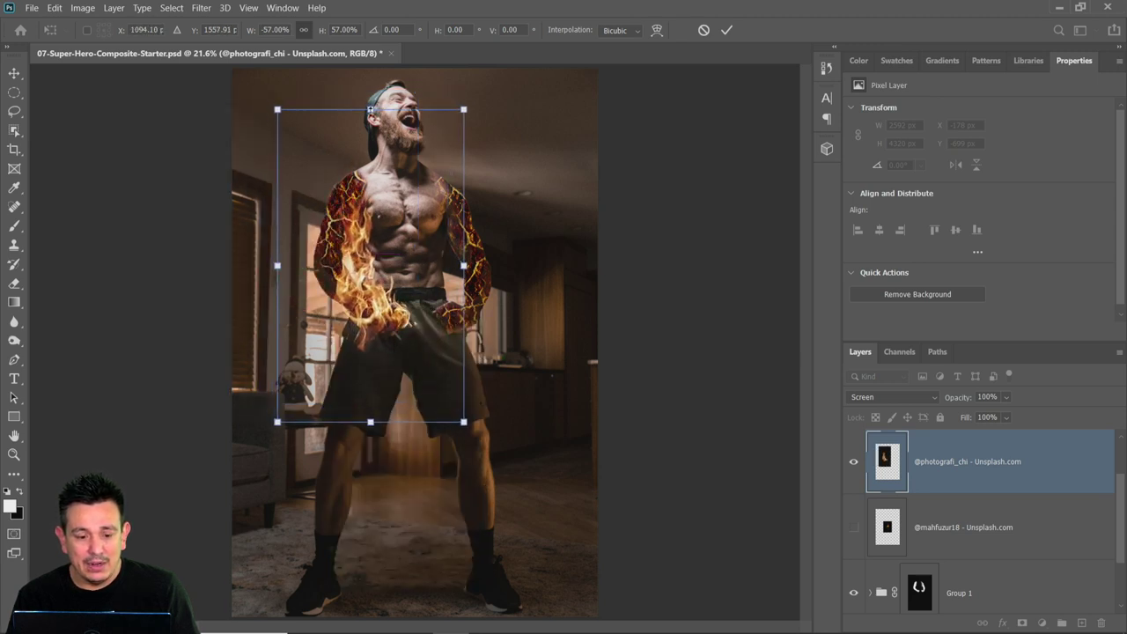
{"action": "left_click_drag", "start_coordinate": [369, 110], "coordinate": [367, 84]}
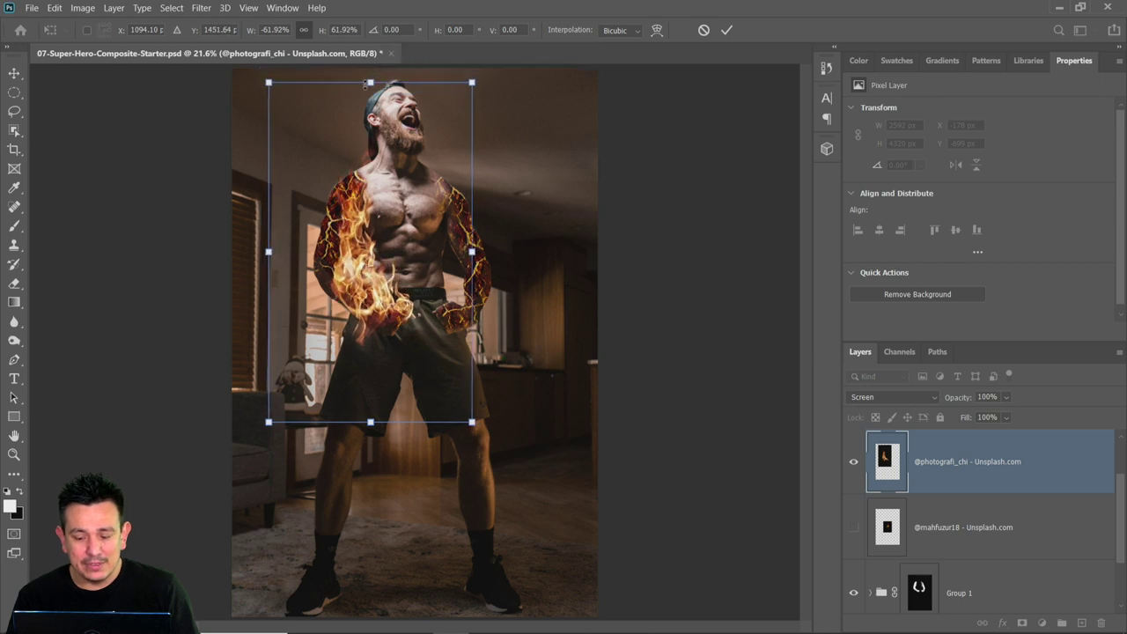
{"action": "key", "text": "Return"}
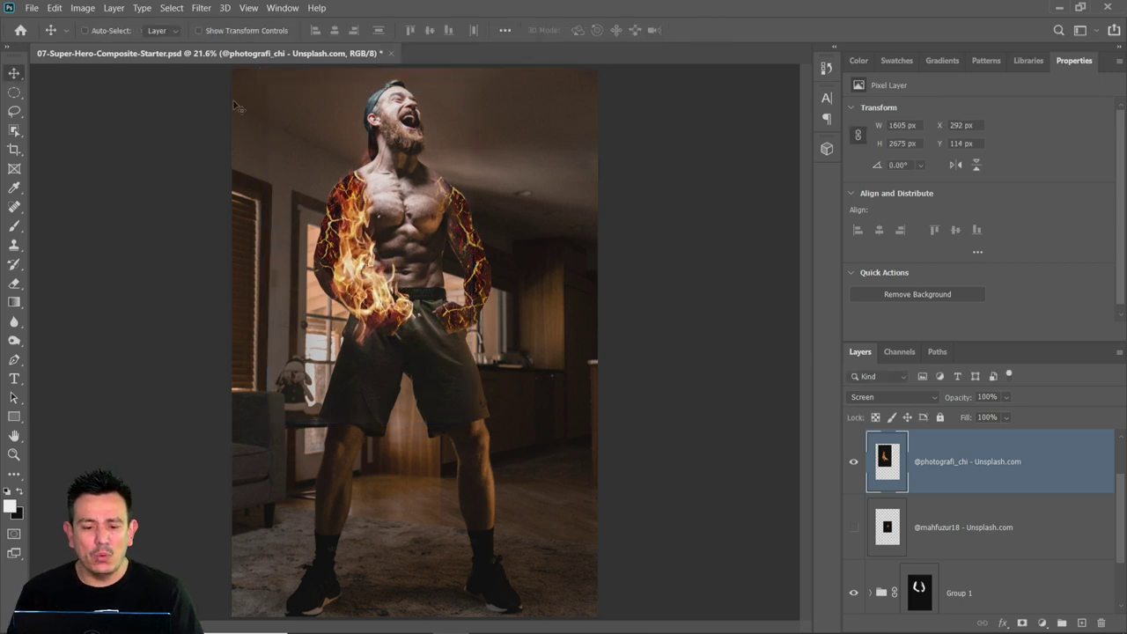
Start a Puppet Warp on the fire layer, place pins at the right fist, elbow and shoulder, and hide the mesh
{"action": "left_click", "coordinate": [82, 8]}
{"action": "left_click", "coordinate": [55, 7]}
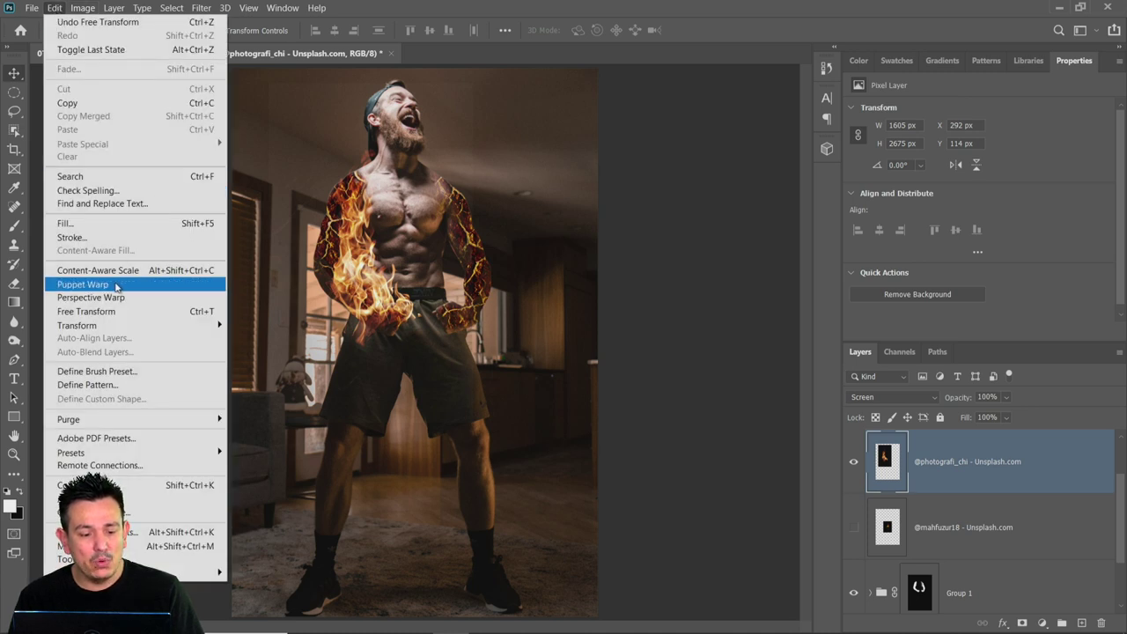
{"action": "left_click", "coordinate": [114, 284]}
{"action": "left_click", "coordinate": [404, 310]}
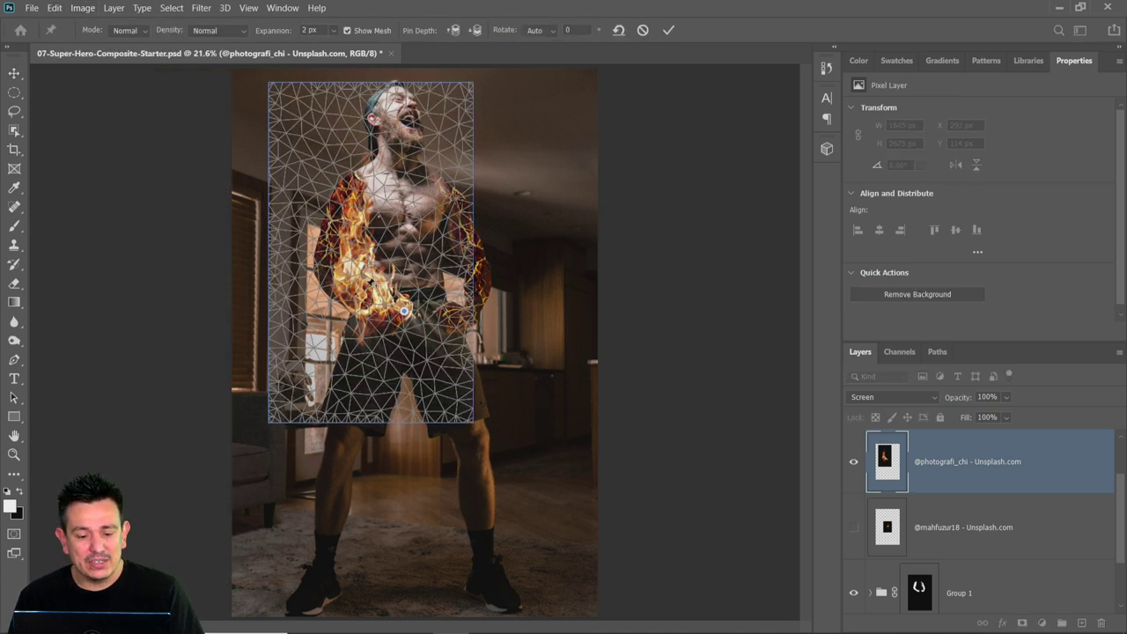
{"action": "left_click", "coordinate": [352, 271]}
{"action": "left_click", "coordinate": [357, 185]}
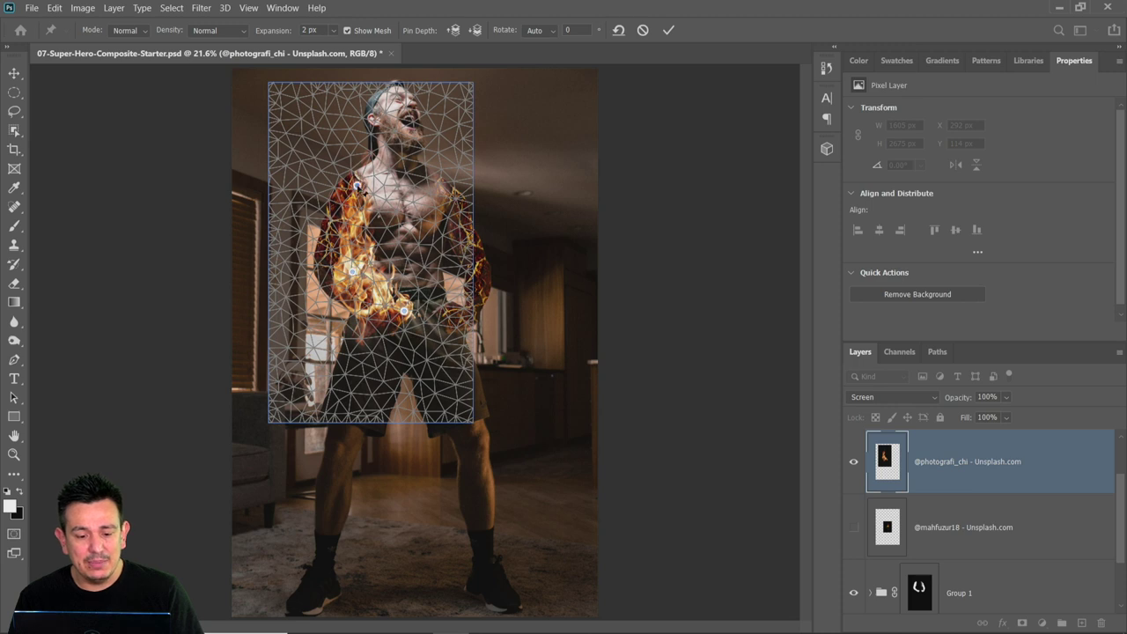
{"action": "left_click", "coordinate": [348, 31]}
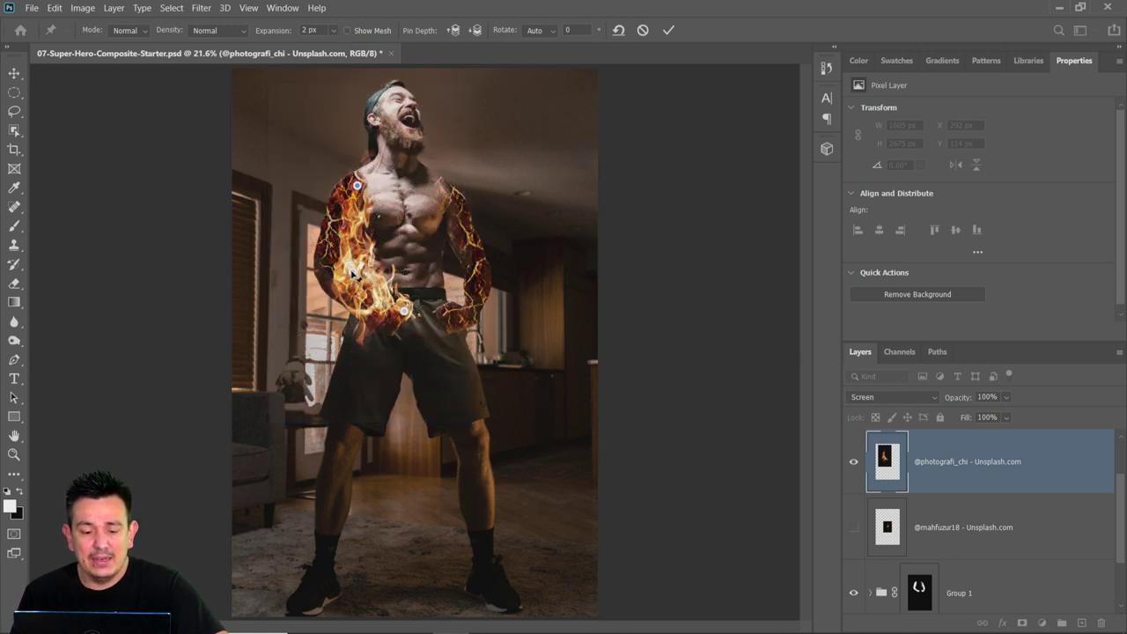
Bend the flames along the man's right arm by repositioning the elbow, shoulder and fist pins, and apply the warp
{"action": "left_click_drag", "start_coordinate": [352, 272], "coordinate": [322, 257]}
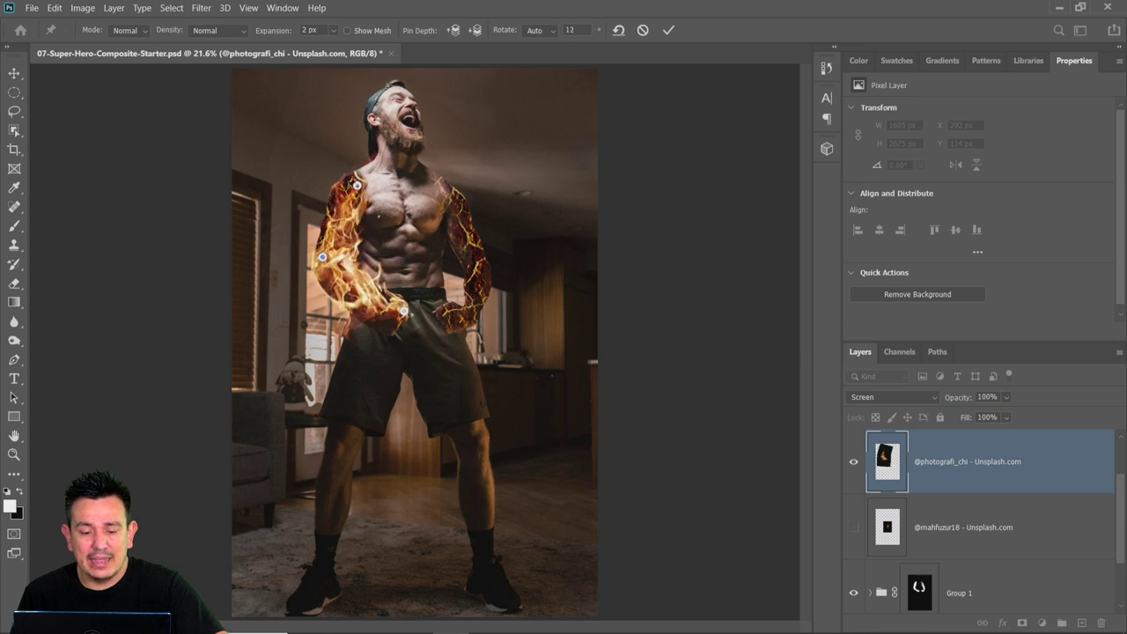
{"action": "mouse_move", "coordinate": [357, 185]}
{"action": "left_mouse_down"}
{"action": "mouse_move", "coordinate": [356, 132]}
{"action": "mouse_move", "coordinate": [351, 164]}
{"action": "left_mouse_up"}
{"action": "left_click_drag", "start_coordinate": [323, 257], "coordinate": [316, 251]}
{"action": "left_click_drag", "start_coordinate": [406, 311], "coordinate": [411, 329]}
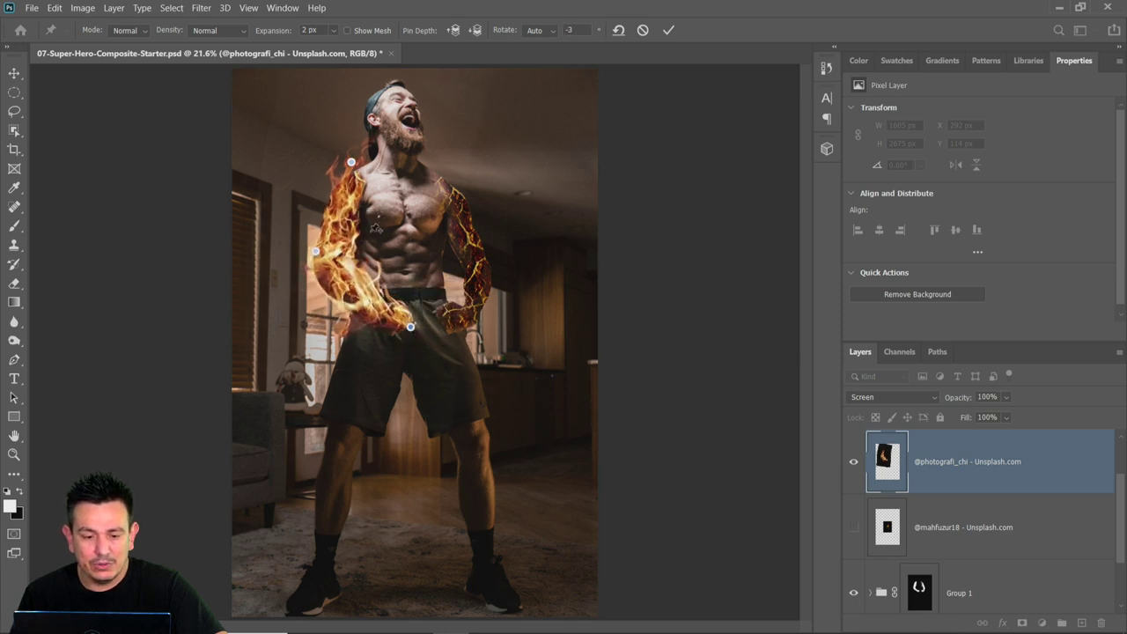
{"action": "left_click", "coordinate": [668, 31]}
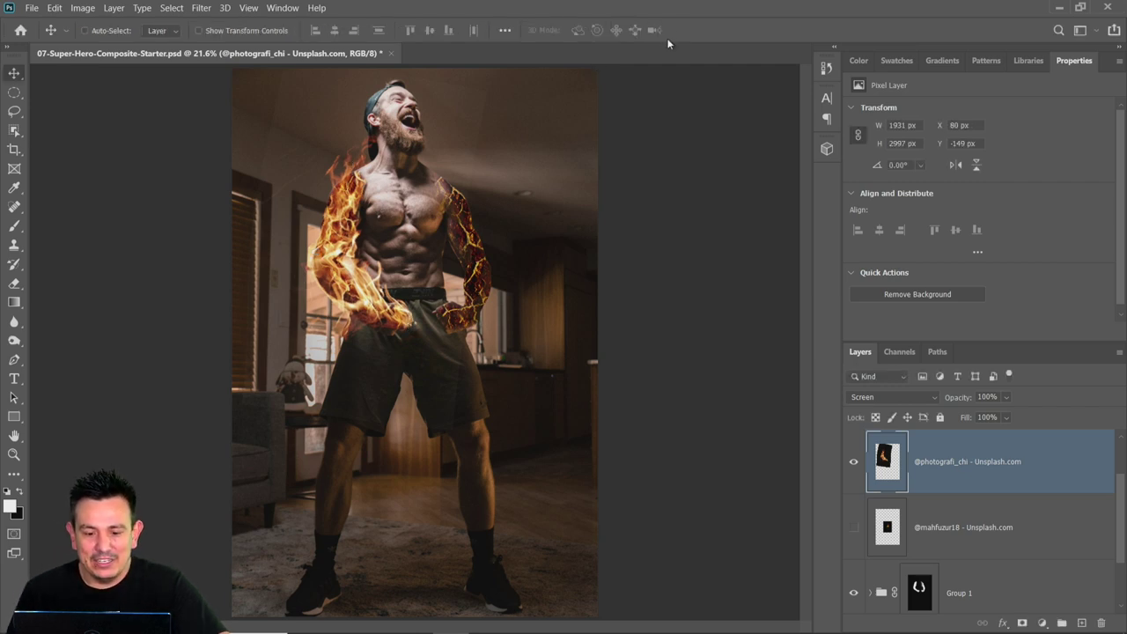
Apply Levels to the fire layer, raising the black input level to about 23 and adjusting the midtones
{"action": "left_click", "coordinate": [14, 454]}
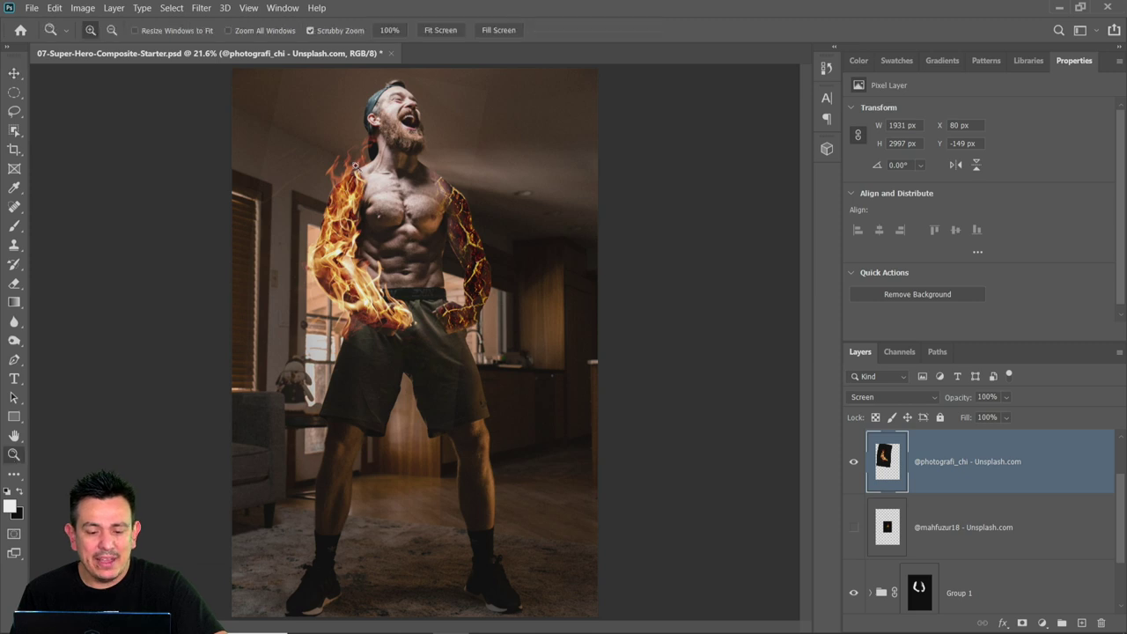
{"action": "left_click", "coordinate": [410, 150]}
{"action": "left_click", "coordinate": [410, 150]}
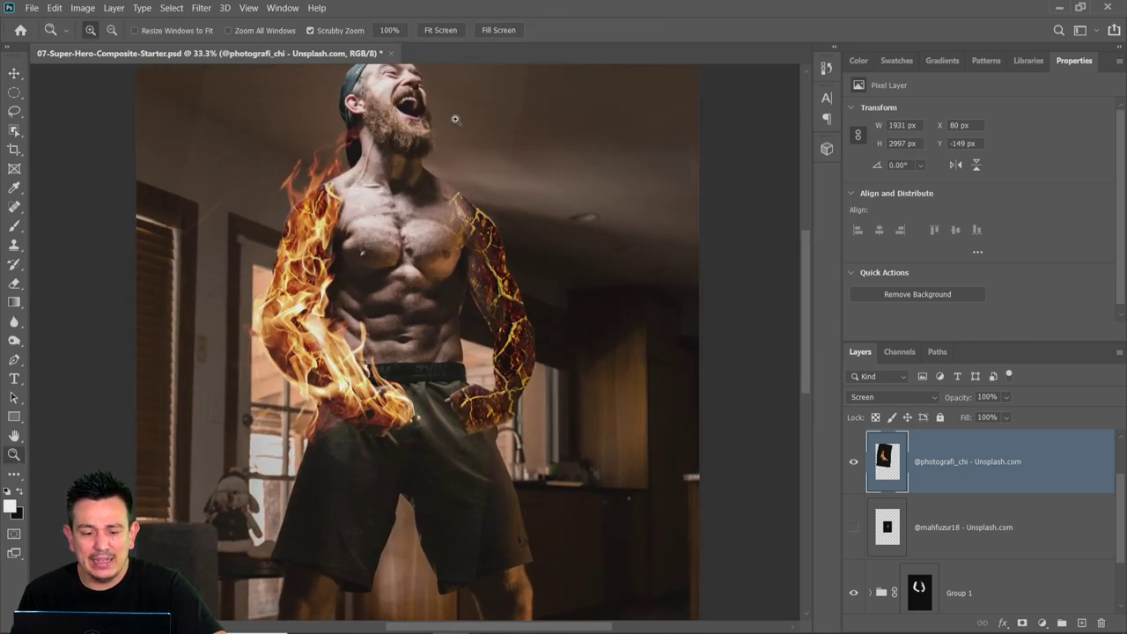
{"action": "left_click", "coordinate": [84, 9]}
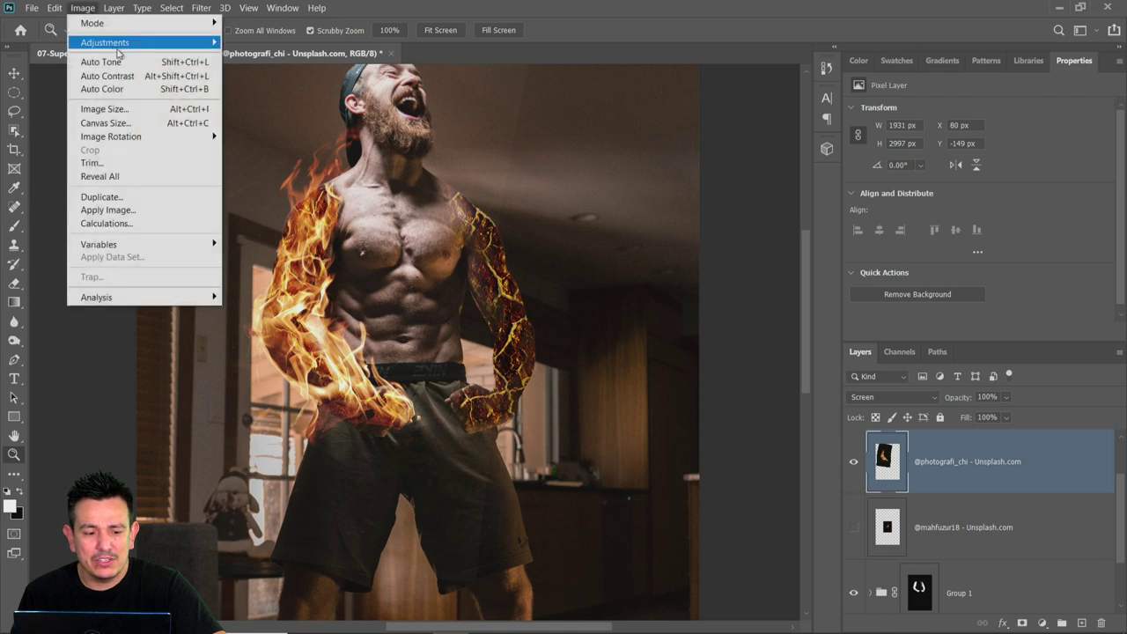
{"action": "mouse_move", "coordinate": [118, 51]}
{"action": "left_click", "coordinate": [246, 57]}
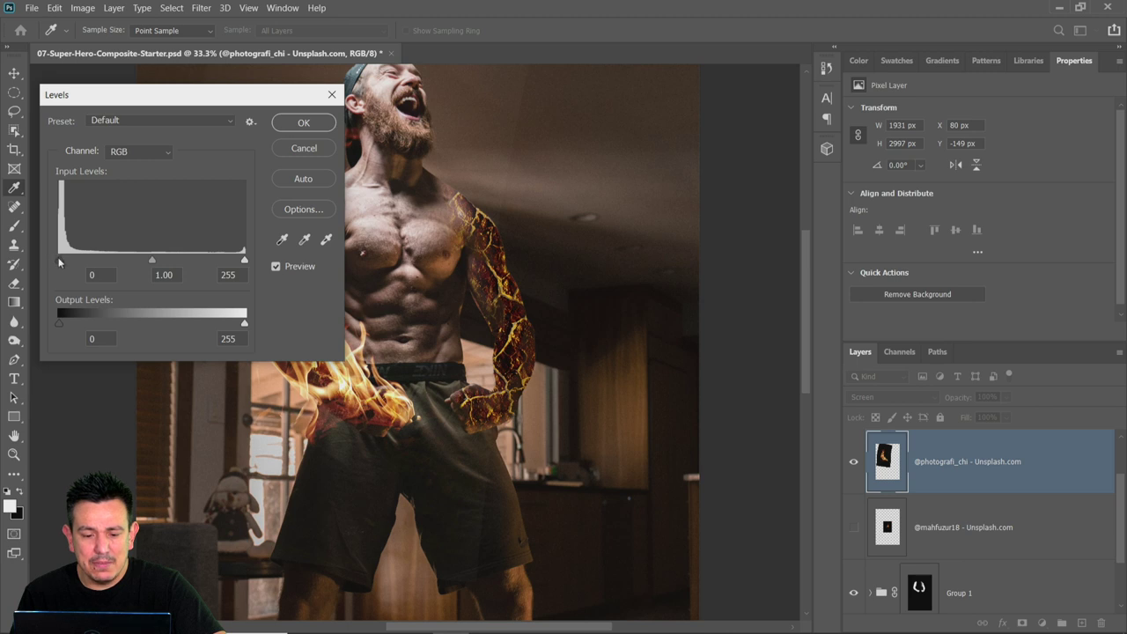
{"action": "left_click_drag", "start_coordinate": [62, 262], "coordinate": [78, 257]}
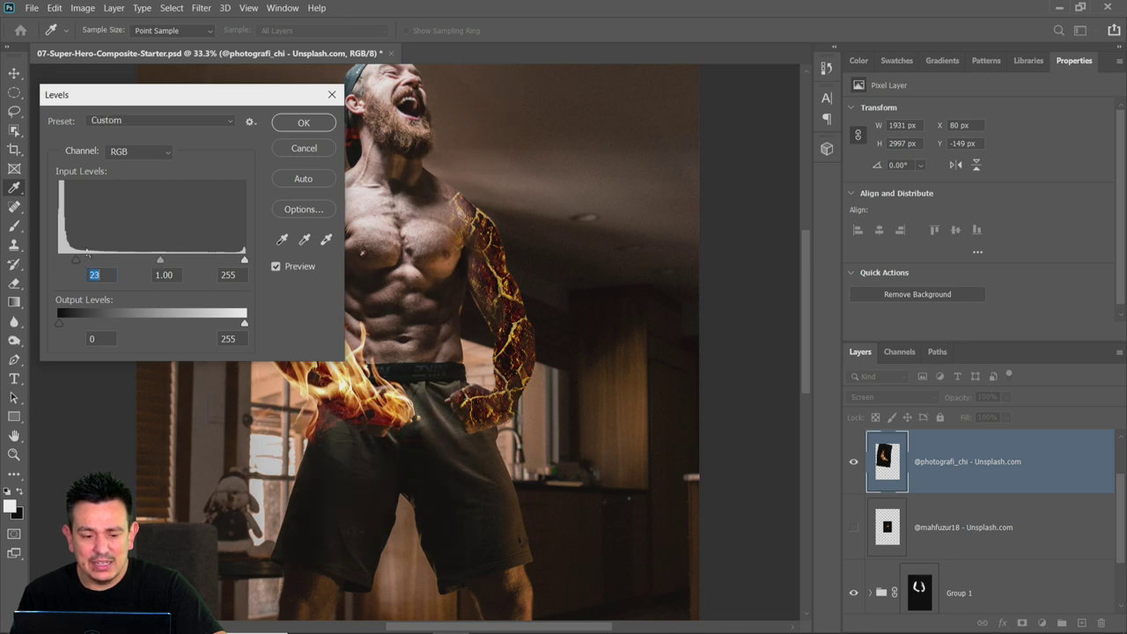
{"action": "left_click_drag", "start_coordinate": [173, 95], "coordinate": [583, 113]}
{"action": "left_click_drag", "start_coordinate": [592, 280], "coordinate": [556, 294]}
{"action": "left_click", "coordinate": [711, 140]}
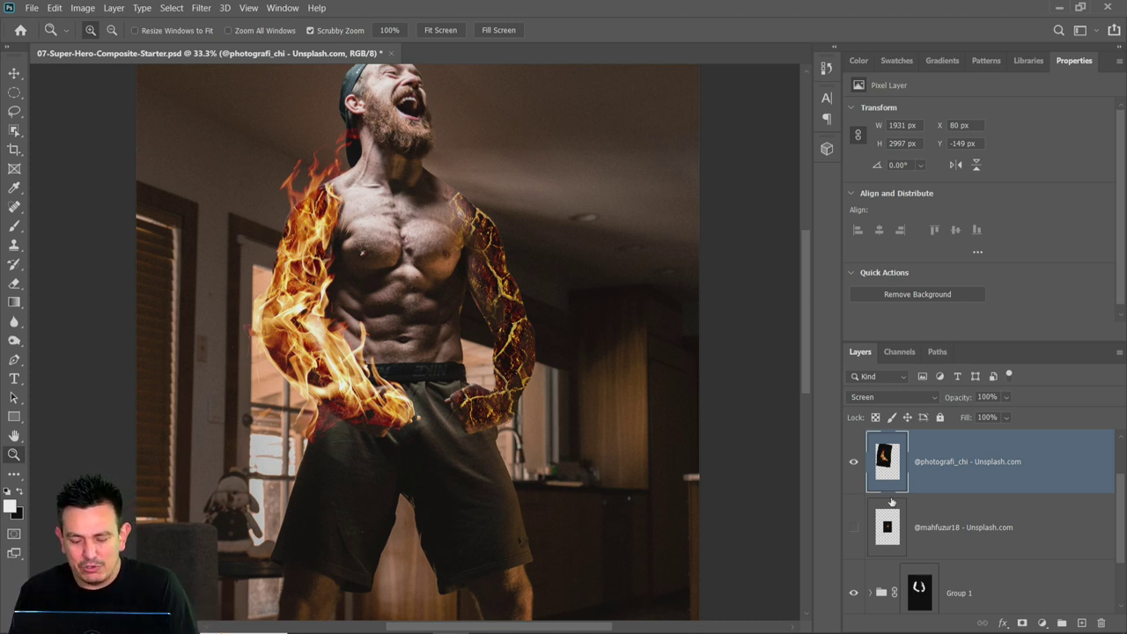
Duplicate the fire layer, flip the copy horizontally, narrow it to 74.21% width and place it over the man's left arm
{"action": "key", "text": "ctrl+j"}
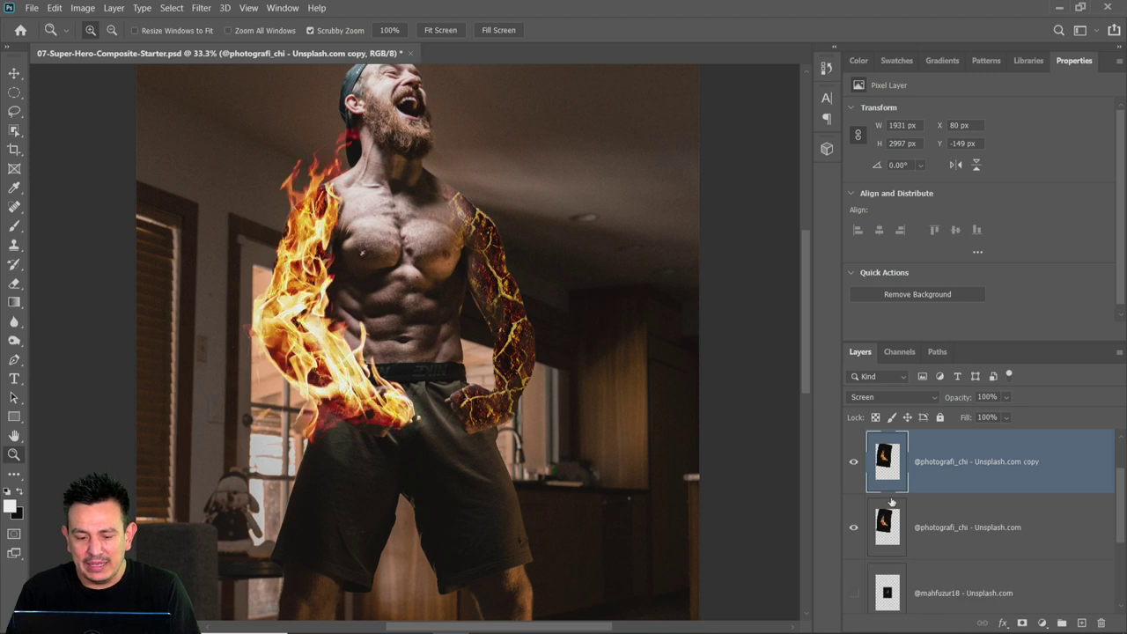
{"action": "key", "text": "ctrl+t"}
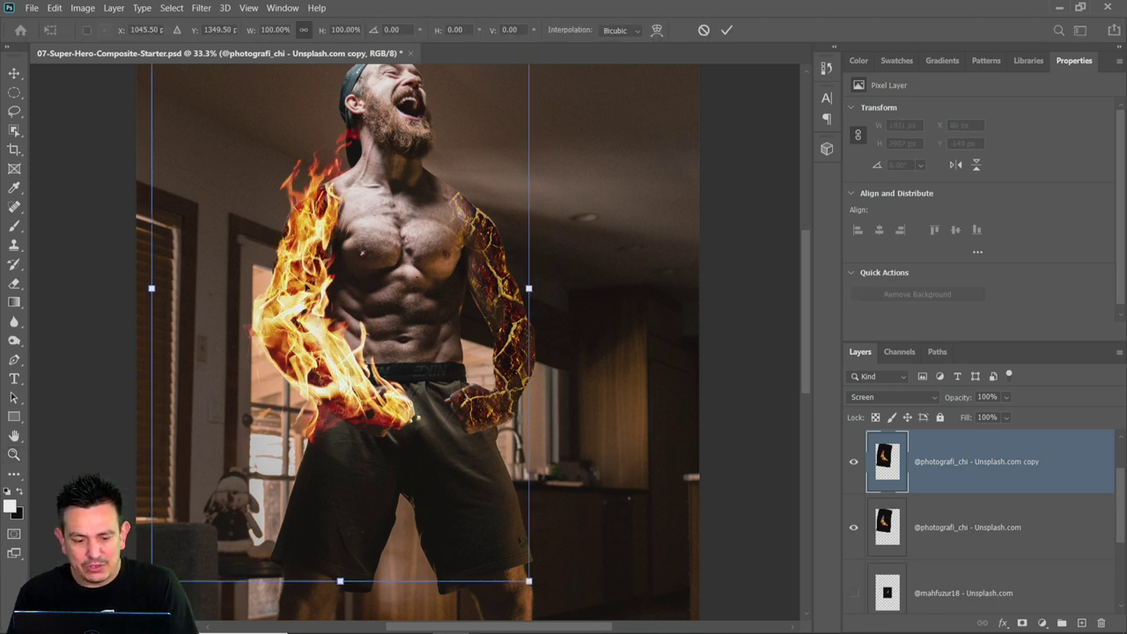
{"action": "right_click", "coordinate": [305, 284]}
{"action": "left_click", "coordinate": [370, 530]}
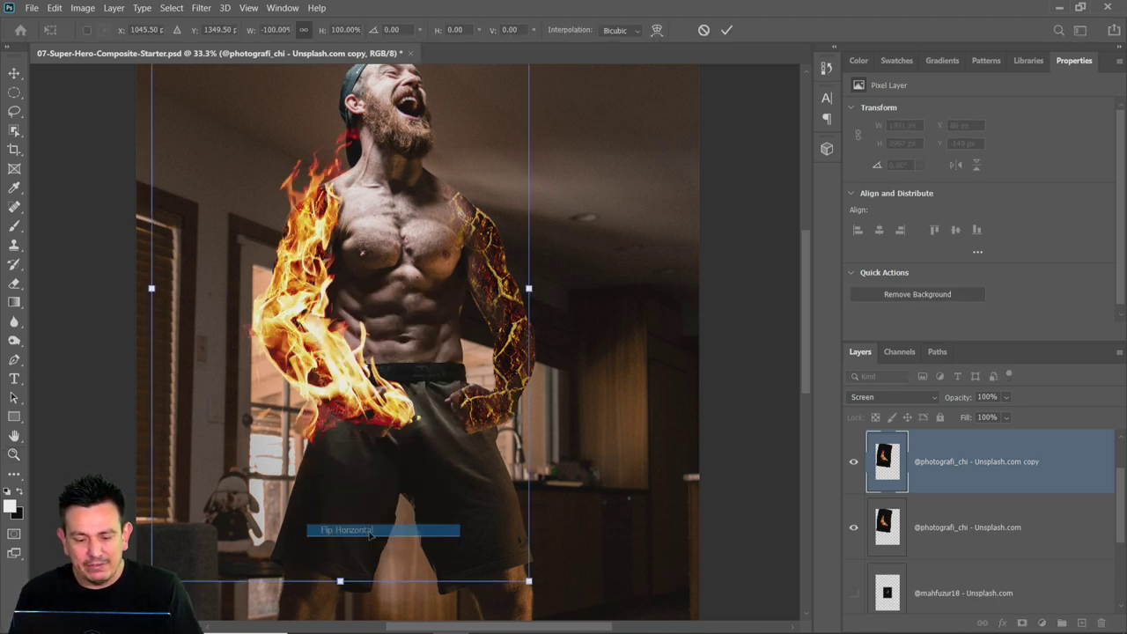
{"action": "left_click_drag", "start_coordinate": [376, 387], "coordinate": [546, 396]}
{"action": "left_click_drag", "start_coordinate": [698, 296], "coordinate": [603, 324]}
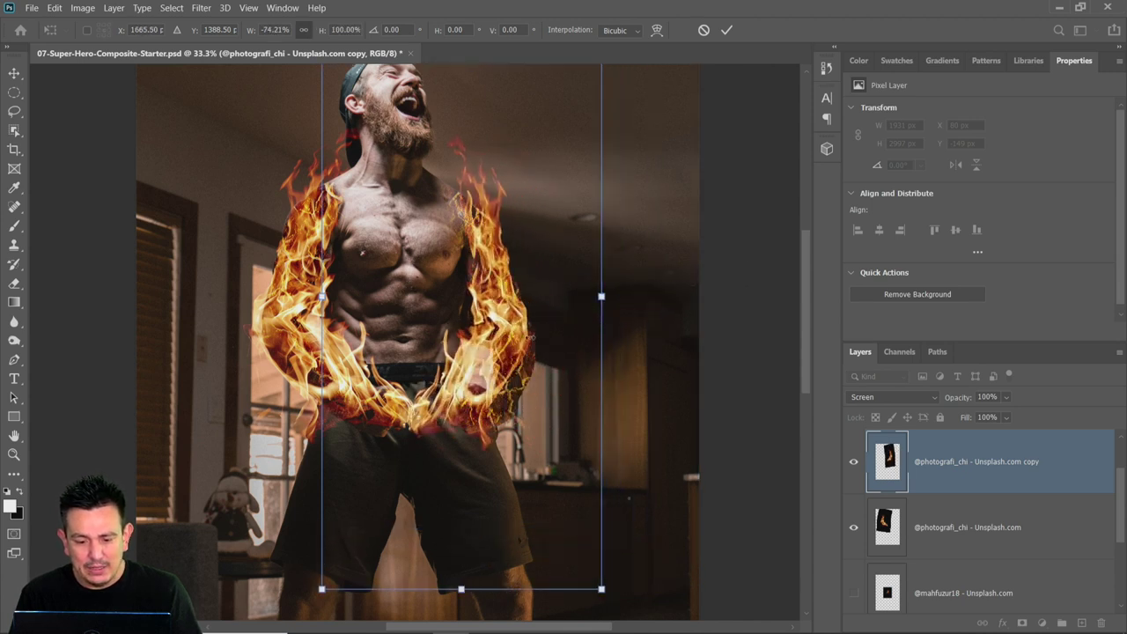
{"action": "left_click_drag", "start_coordinate": [496, 365], "coordinate": [532, 368]}
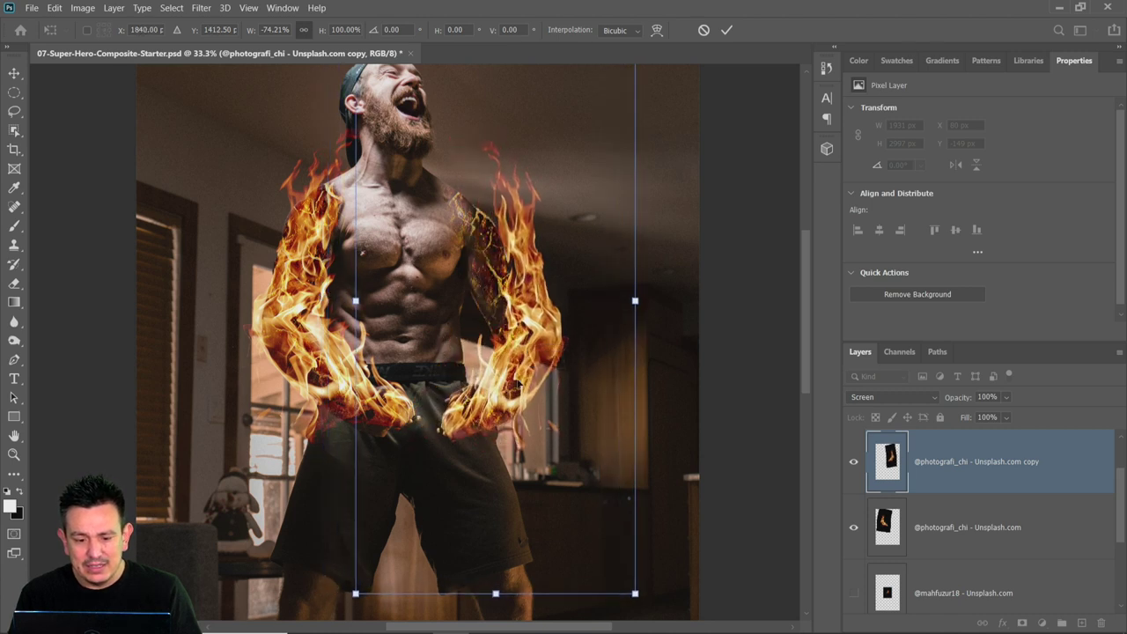
{"action": "key", "text": "Return"}
{"action": "key", "text": "z"}
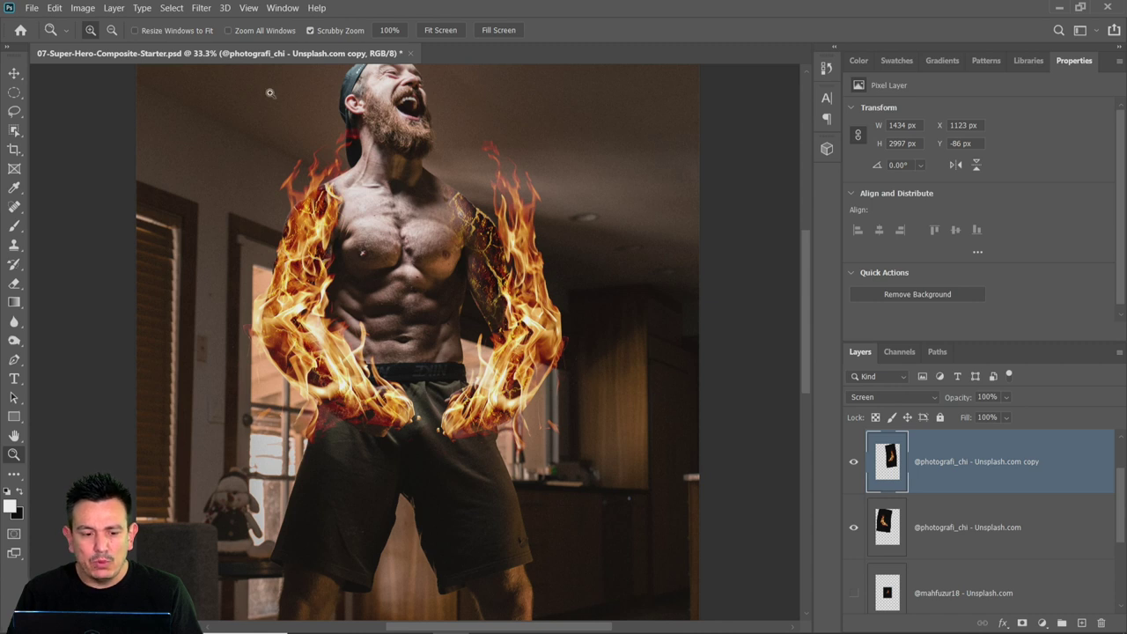
Puppet Warp the copied fire with pins at the fist, elbow and upper arm so the flames follow the man's left arm
{"action": "left_click", "coordinate": [54, 8]}
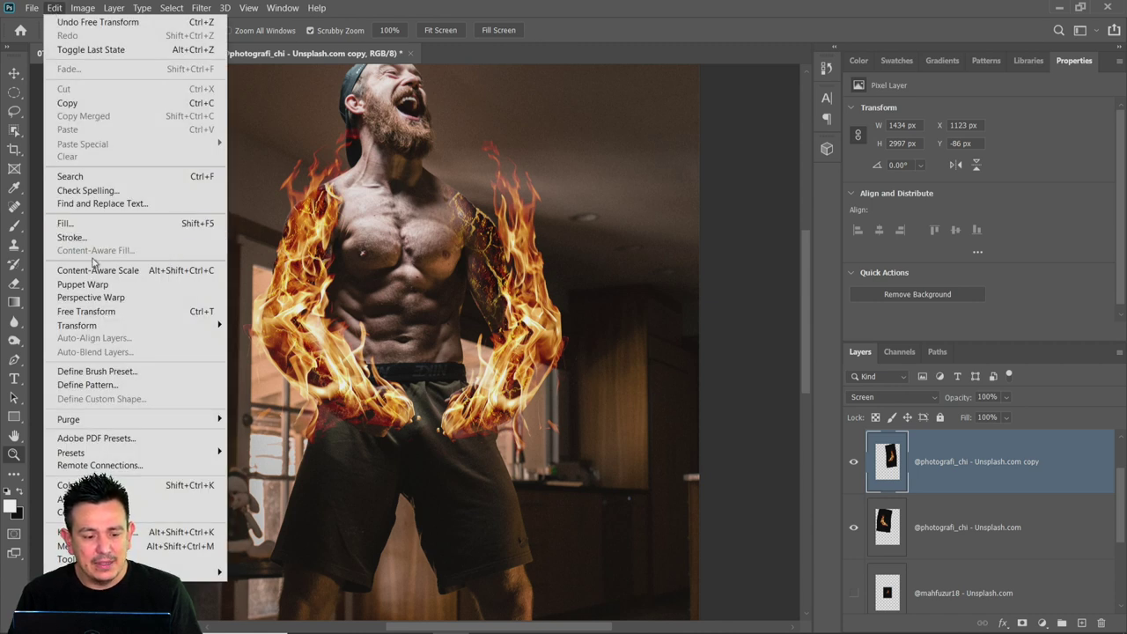
{"action": "left_click", "coordinate": [103, 286]}
{"action": "left_click", "coordinate": [466, 411]}
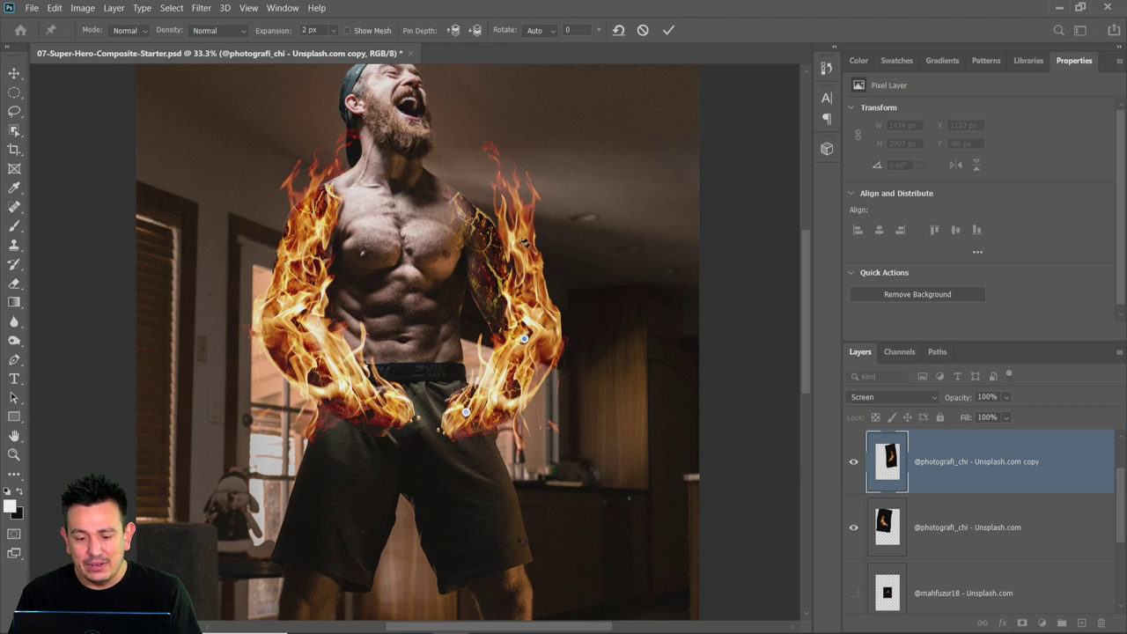
{"action": "left_click_drag", "start_coordinate": [521, 249], "coordinate": [490, 253]}
{"action": "left_click_drag", "start_coordinate": [524, 340], "coordinate": [513, 345]}
{"action": "left_click_drag", "start_coordinate": [491, 253], "coordinate": [471, 243]}
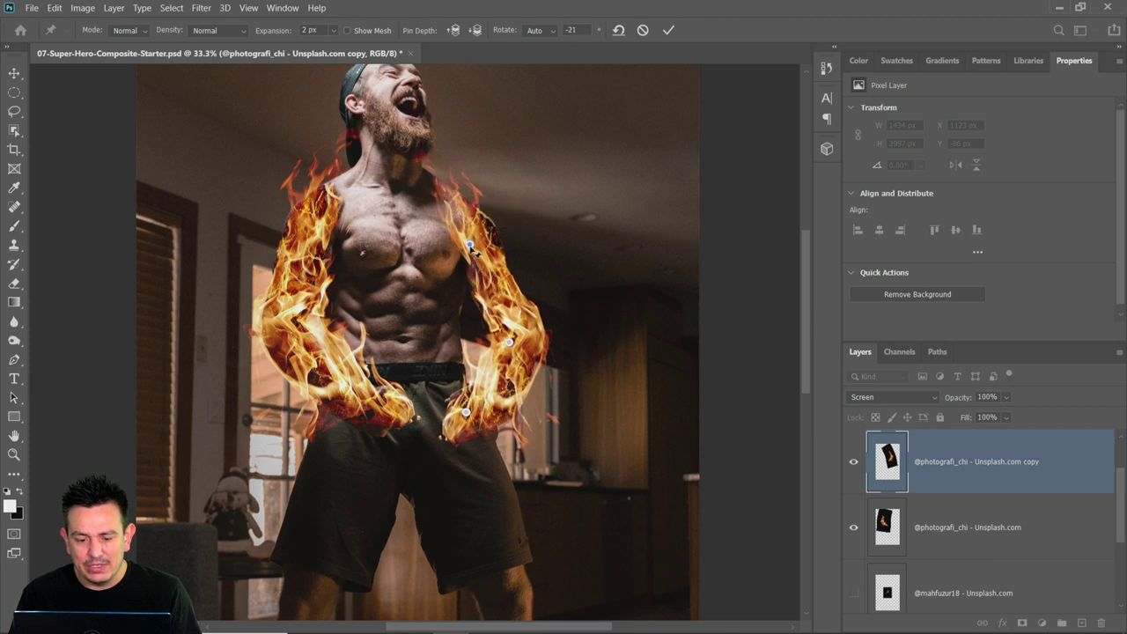
{"action": "key", "text": "Return"}
{"action": "key", "text": "z"}
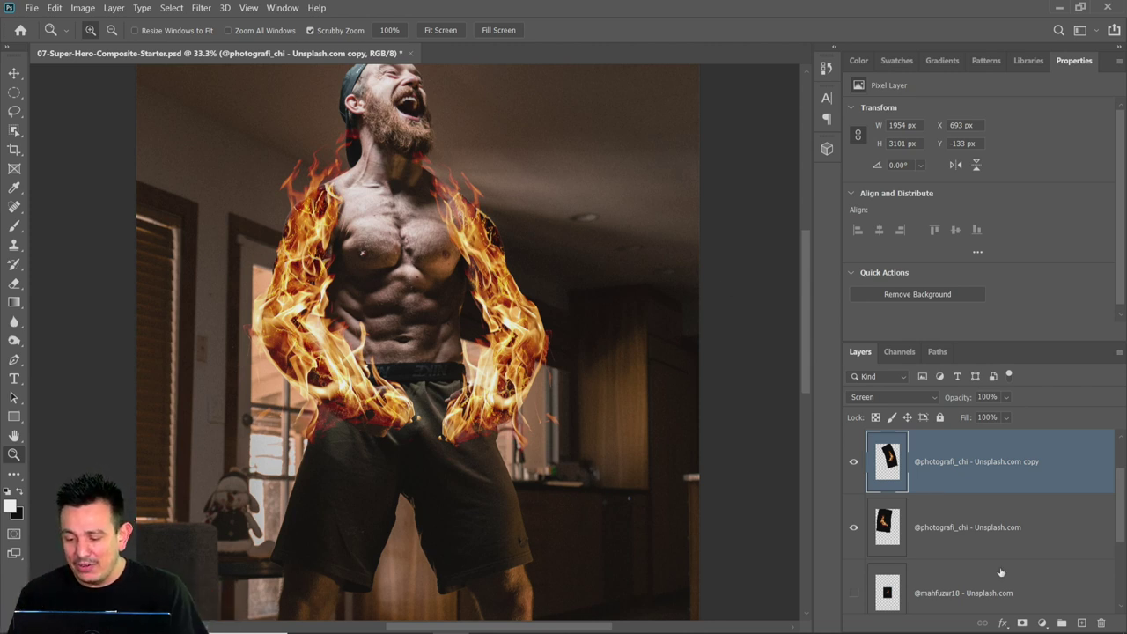
{"action": "scroll", "coordinate": [1000, 573], "scroll_direction": "up", "scroll_amount": 1}
{"action": "left_click_drag", "start_coordinate": [1000, 577], "coordinate": [988, 526]}
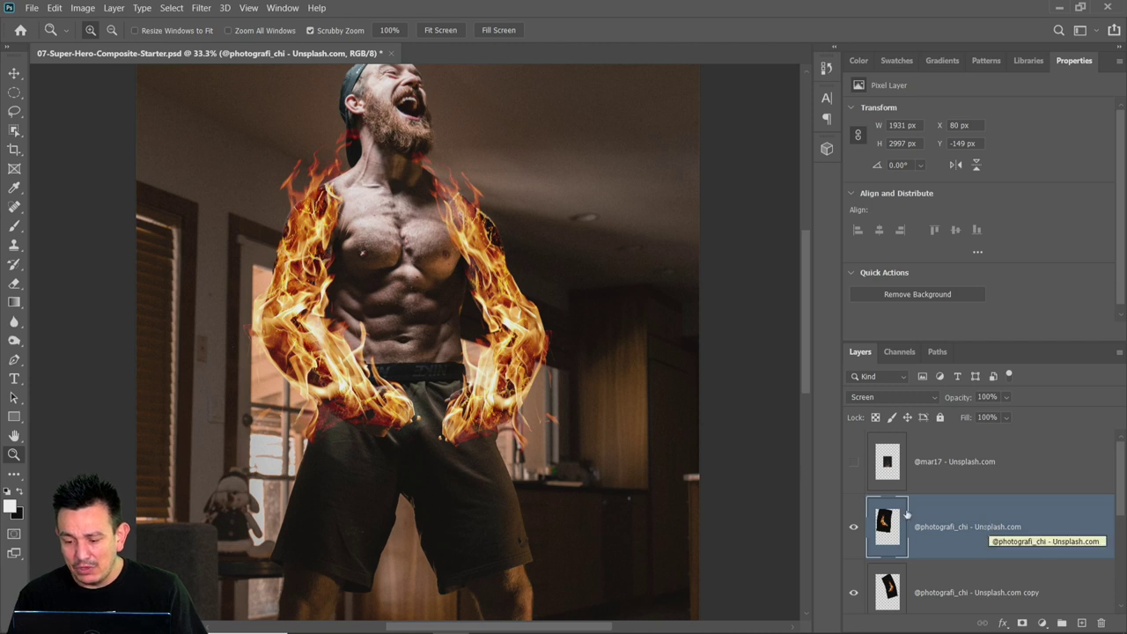
{"action": "left_click", "coordinate": [852, 462]}
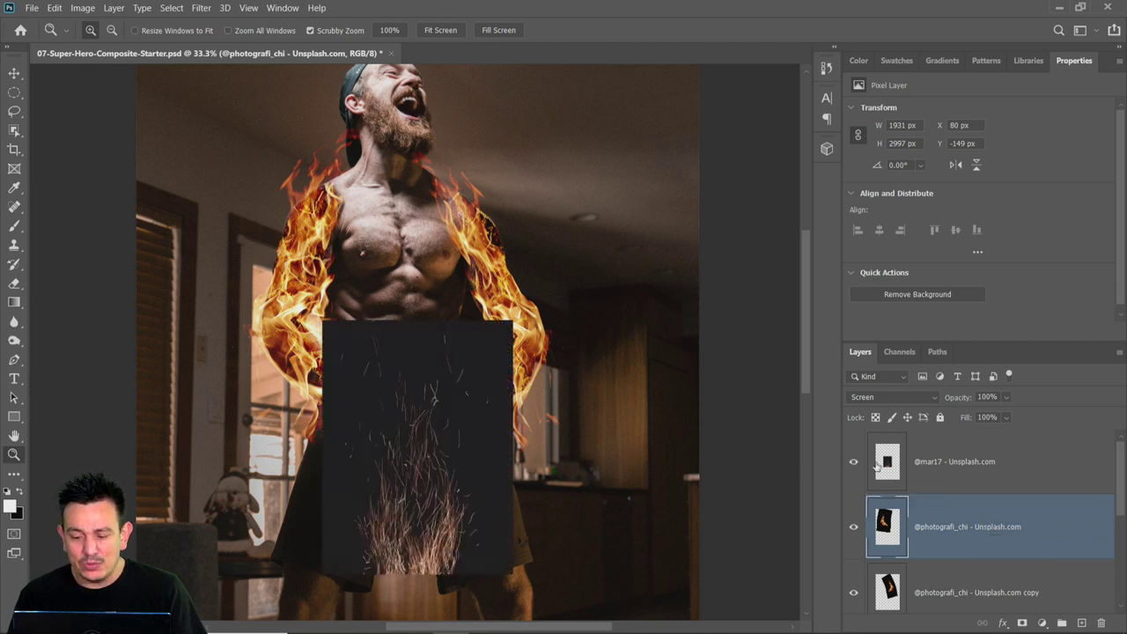
{"action": "left_click", "coordinate": [954, 476]}
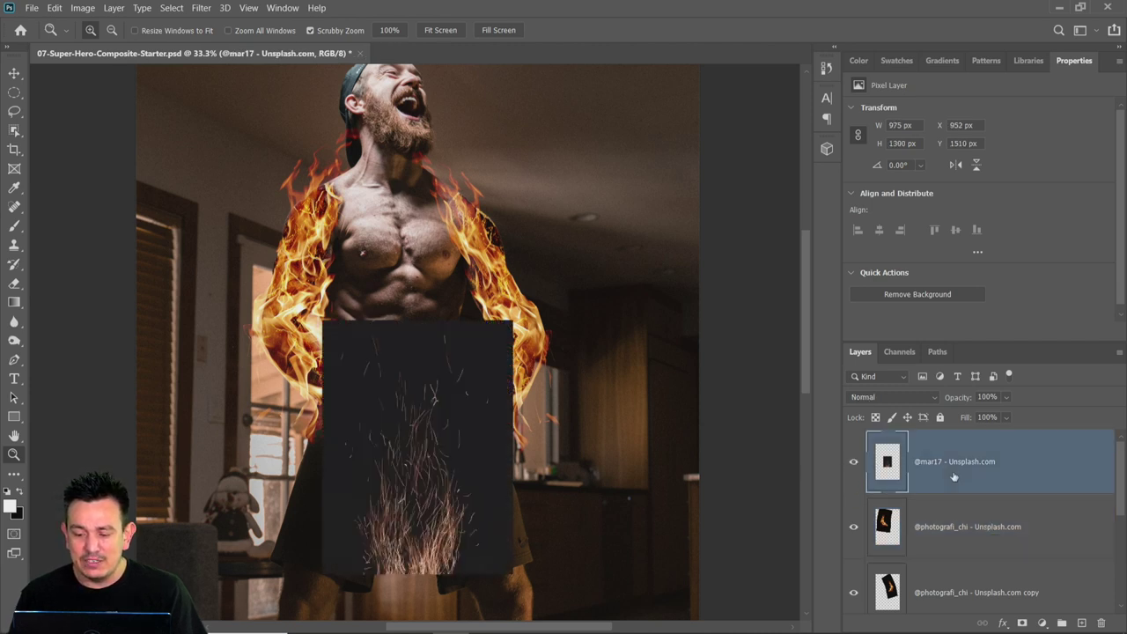
{"action": "left_click", "coordinate": [910, 399]}
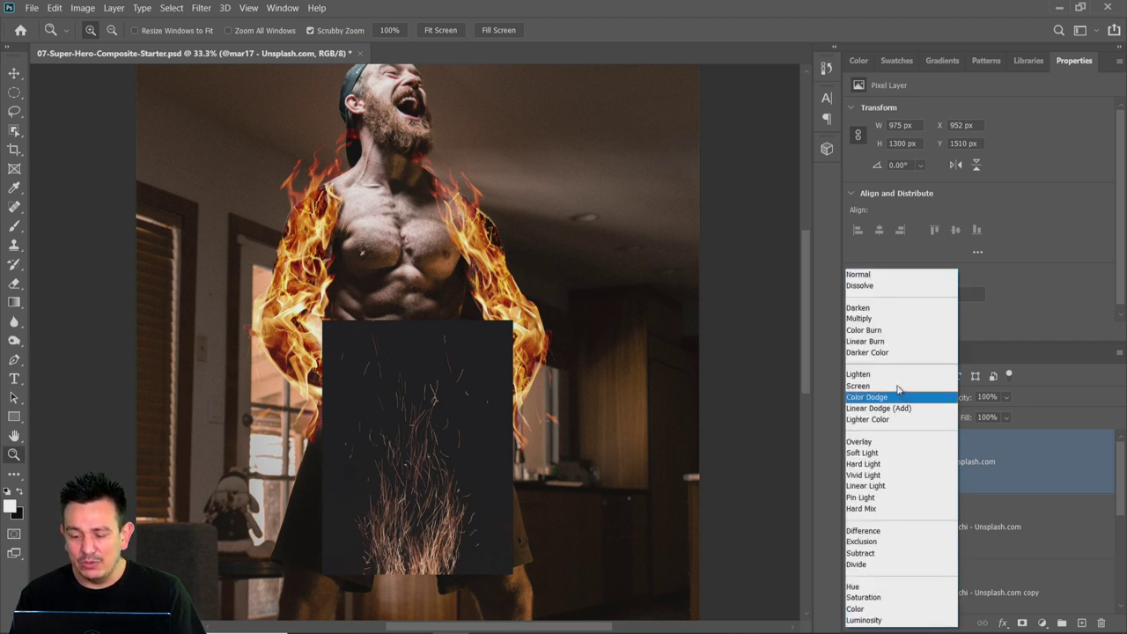
{"action": "left_click", "coordinate": [894, 389]}
Place the sparks beside the man's left arm, scale them to 47.84% width and 56.56% height, and apply the transform
{"action": "left_click", "coordinate": [14, 72]}
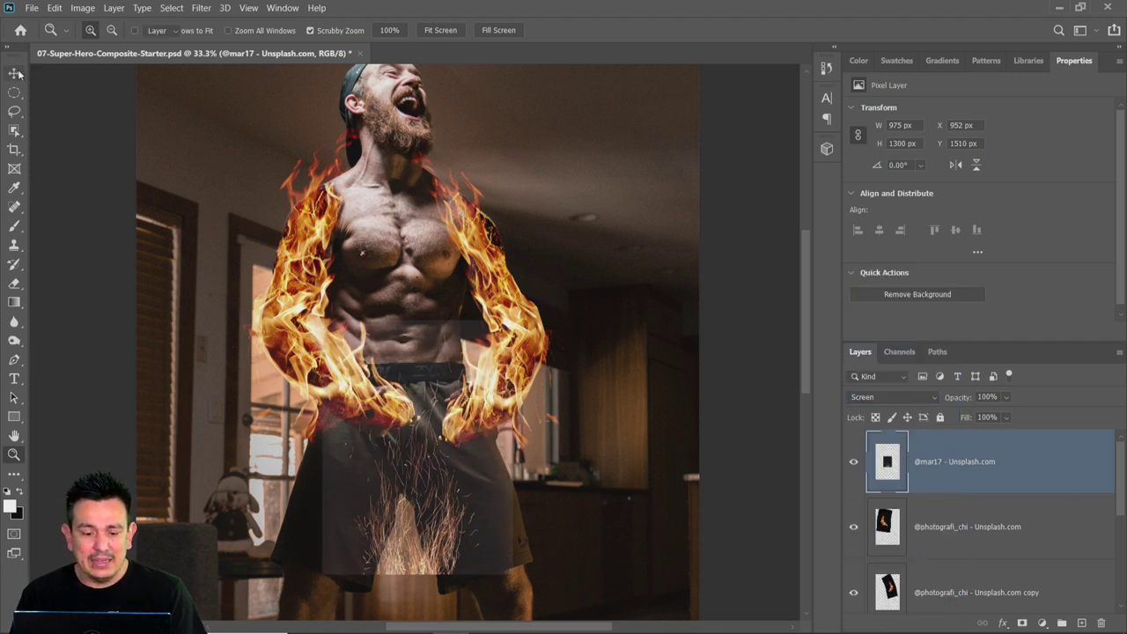
{"action": "left_click_drag", "start_coordinate": [434, 473], "coordinate": [564, 272]}
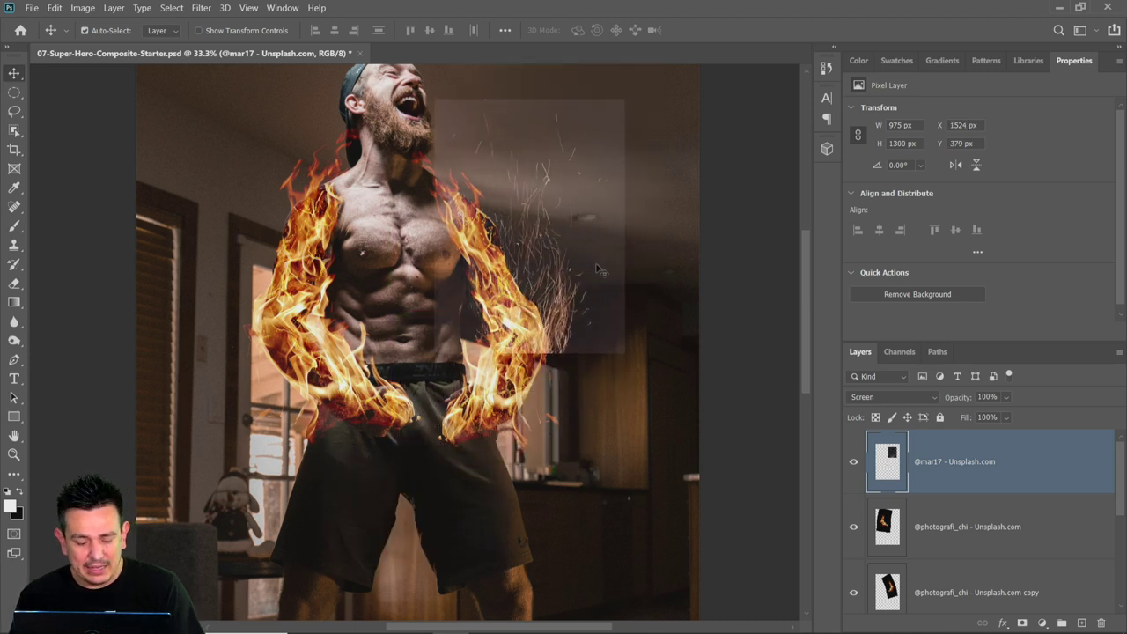
{"action": "key", "text": "ctrl+t"}
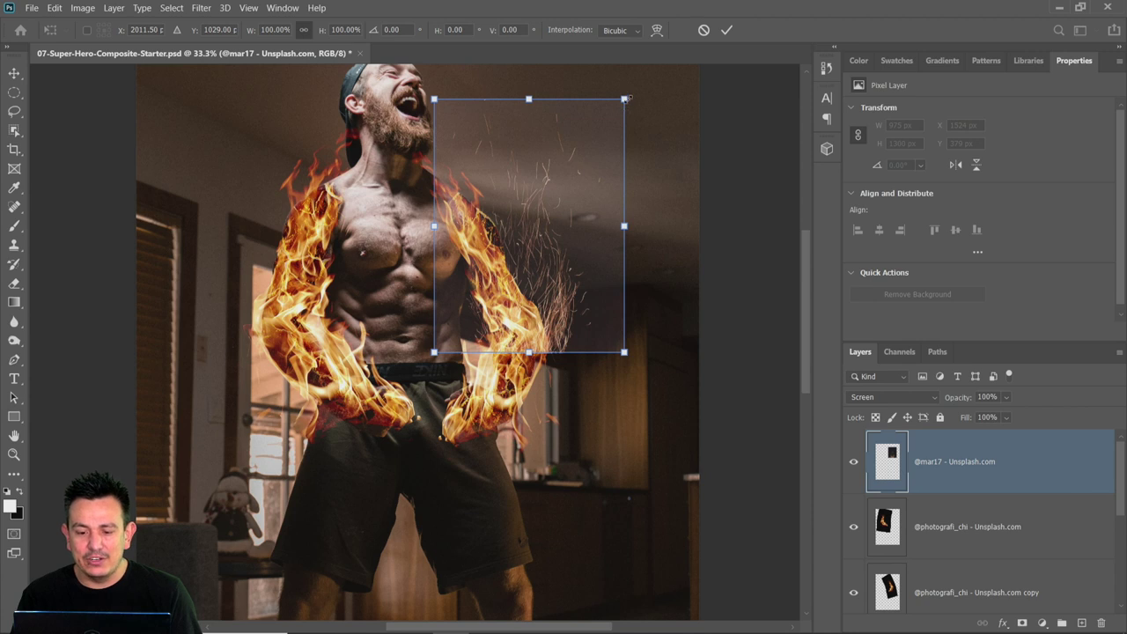
{"action": "left_click_drag", "start_coordinate": [627, 99], "coordinate": [563, 181]}
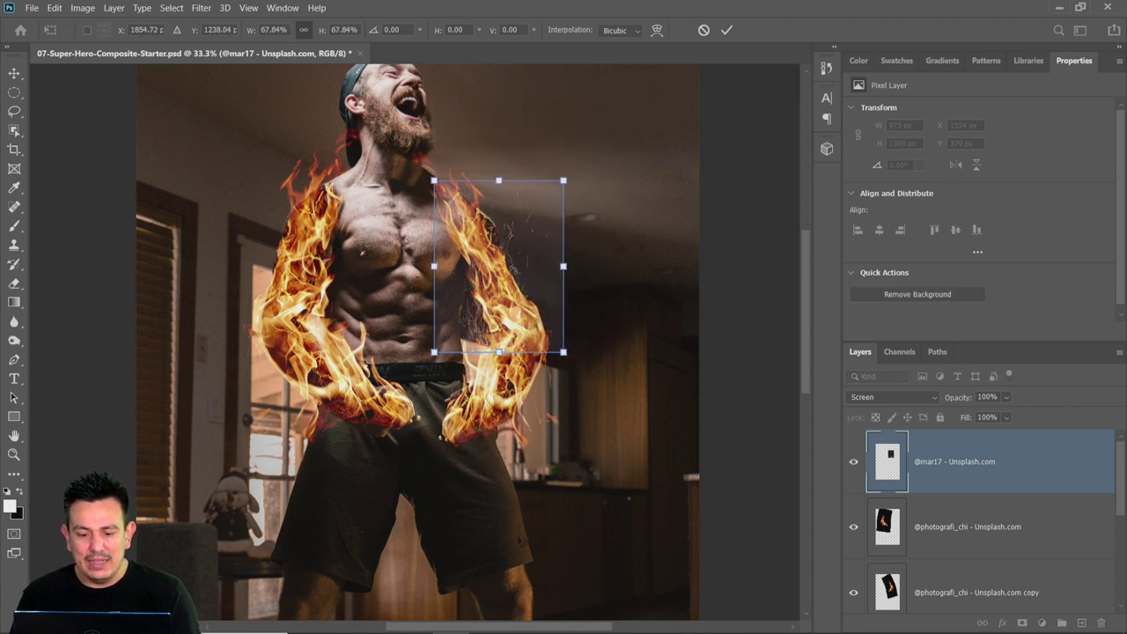
{"action": "left_click_drag", "start_coordinate": [515, 304], "coordinate": [534, 325]}
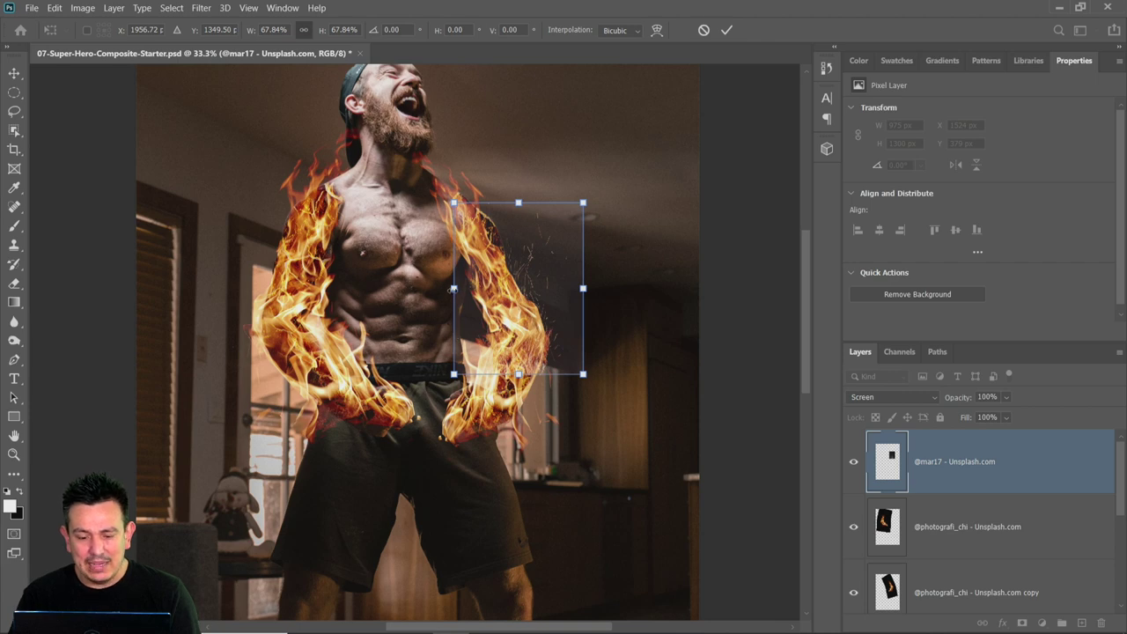
{"action": "left_click_drag", "start_coordinate": [453, 289], "coordinate": [475, 289]}
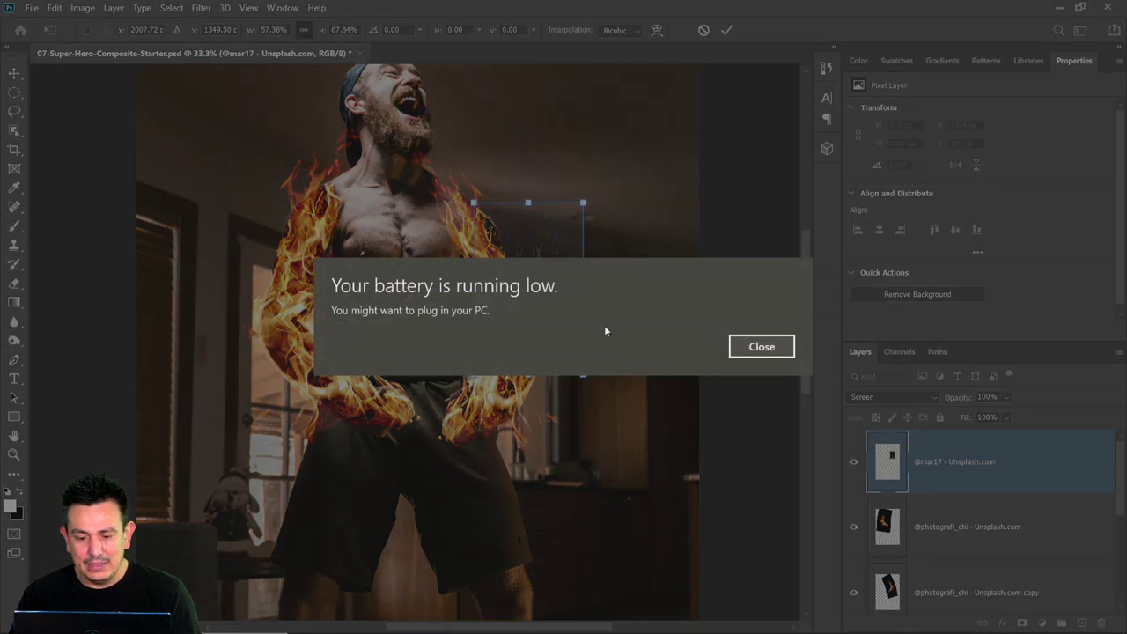
{"action": "left_click", "coordinate": [761, 346]}
{"action": "left_click_drag", "start_coordinate": [583, 288], "coordinate": [565, 289]}
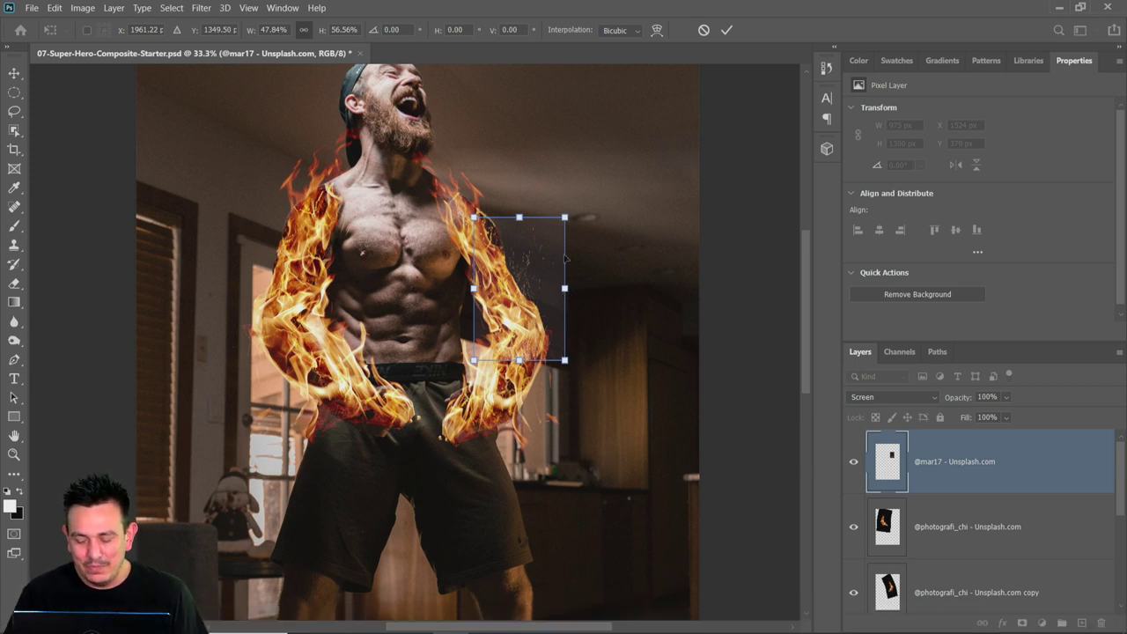
{"action": "key", "text": "Return"}
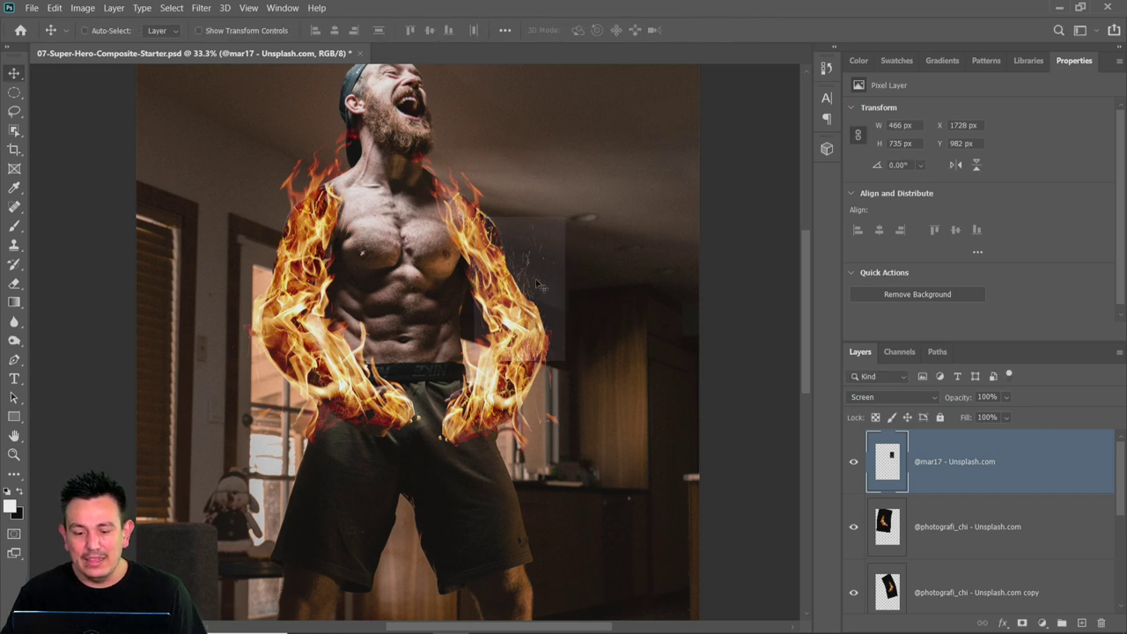
{"action": "left_click", "coordinate": [14, 455]}
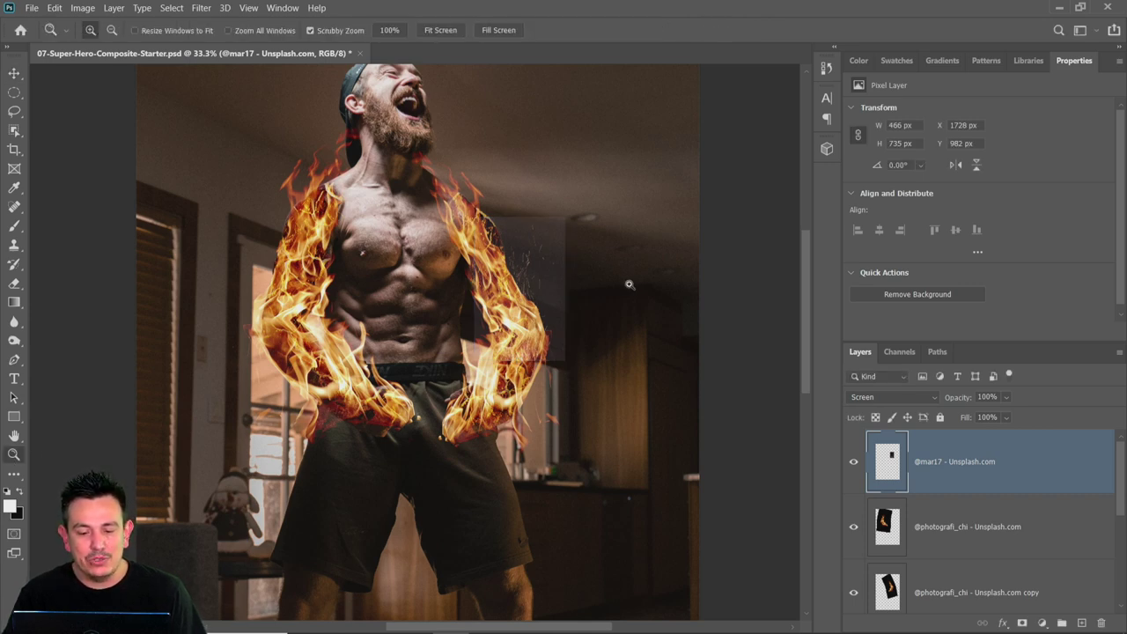
{"action": "left_click", "coordinate": [502, 291]}
{"action": "left_click", "coordinate": [446, 299]}
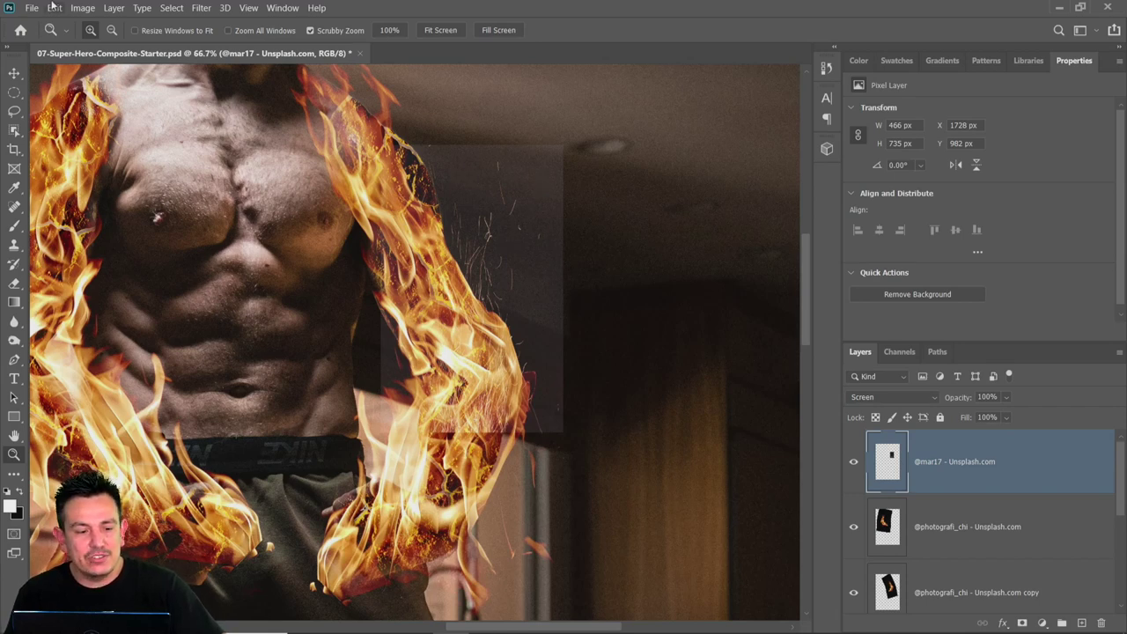
{"action": "left_click", "coordinate": [82, 7]}
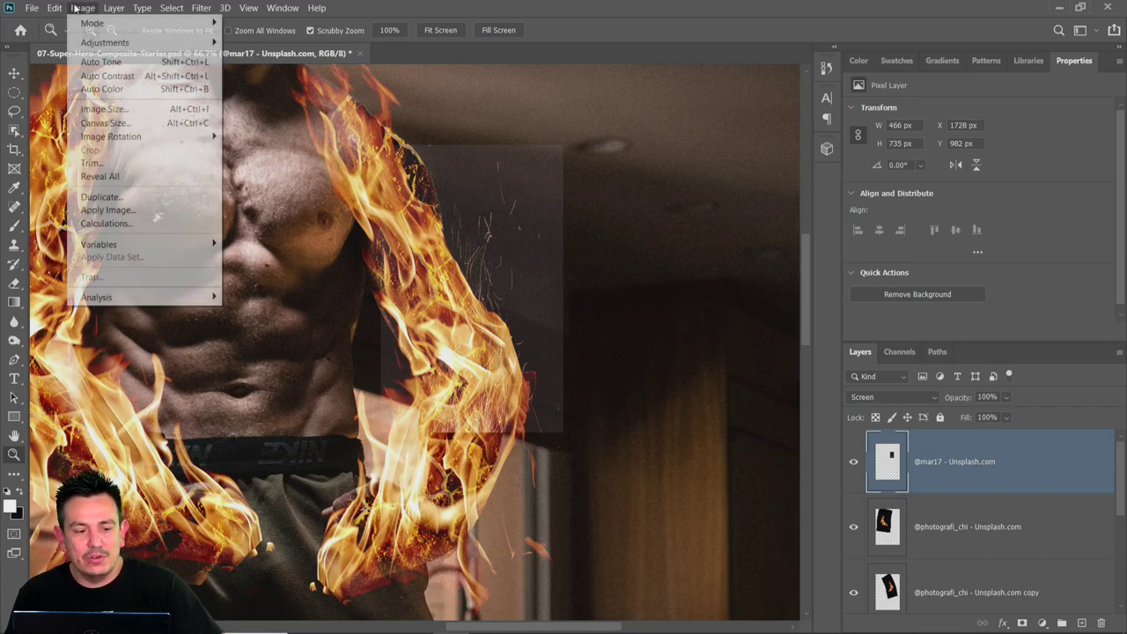
{"action": "mouse_move", "coordinate": [212, 42]}
{"action": "left_click", "coordinate": [244, 58]}
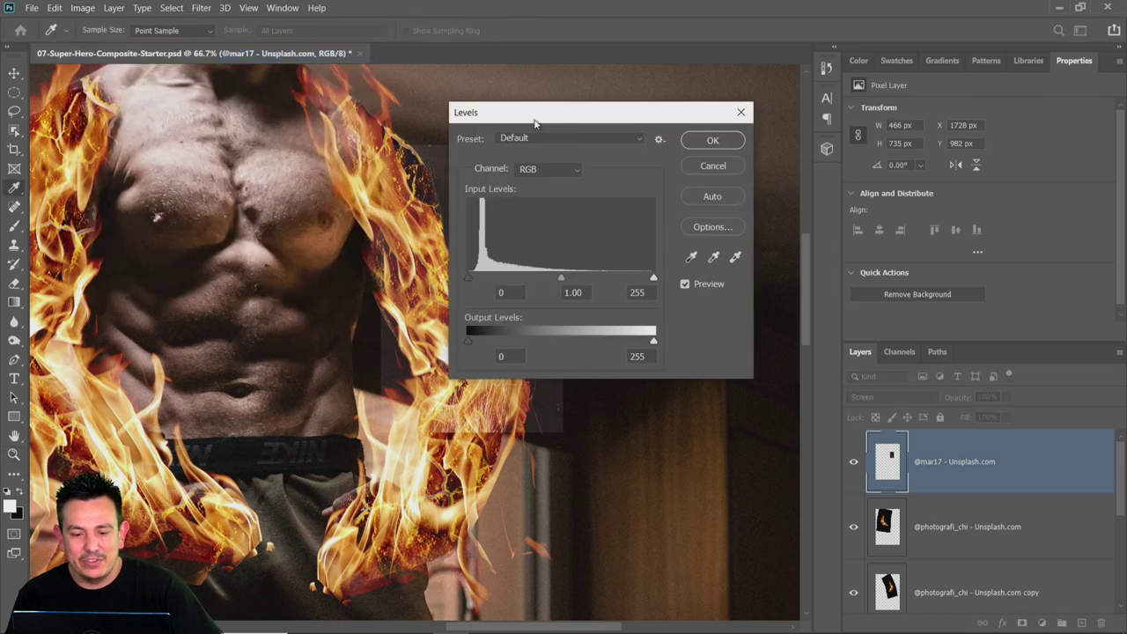
{"action": "left_click_drag", "start_coordinate": [534, 124], "coordinate": [668, 121]}
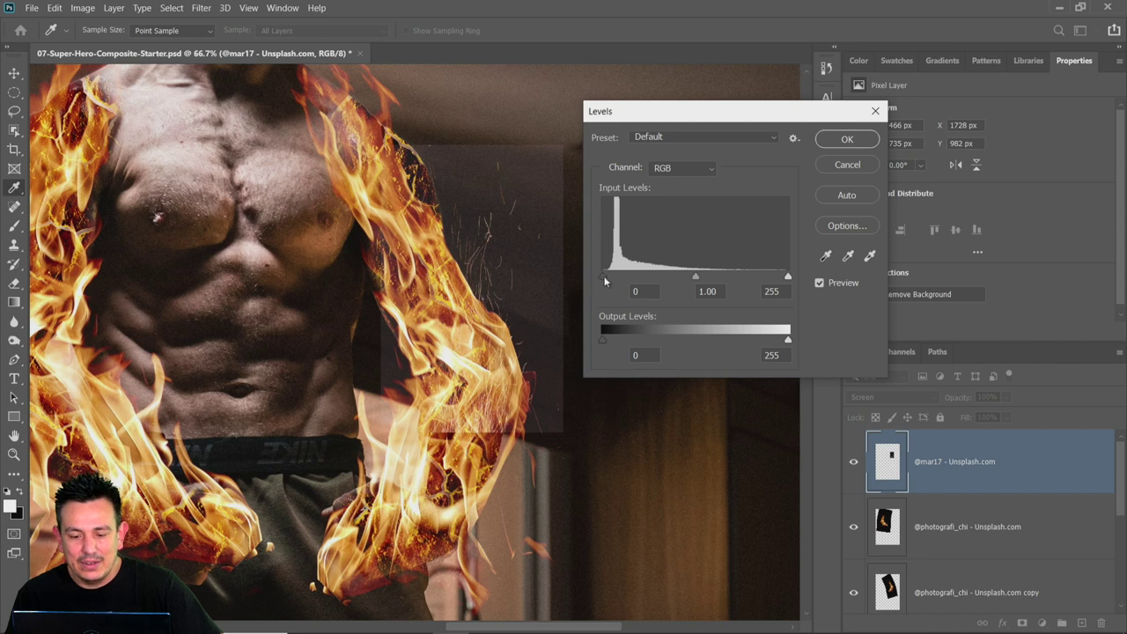
{"action": "left_click_drag", "start_coordinate": [604, 276], "coordinate": [625, 276]}
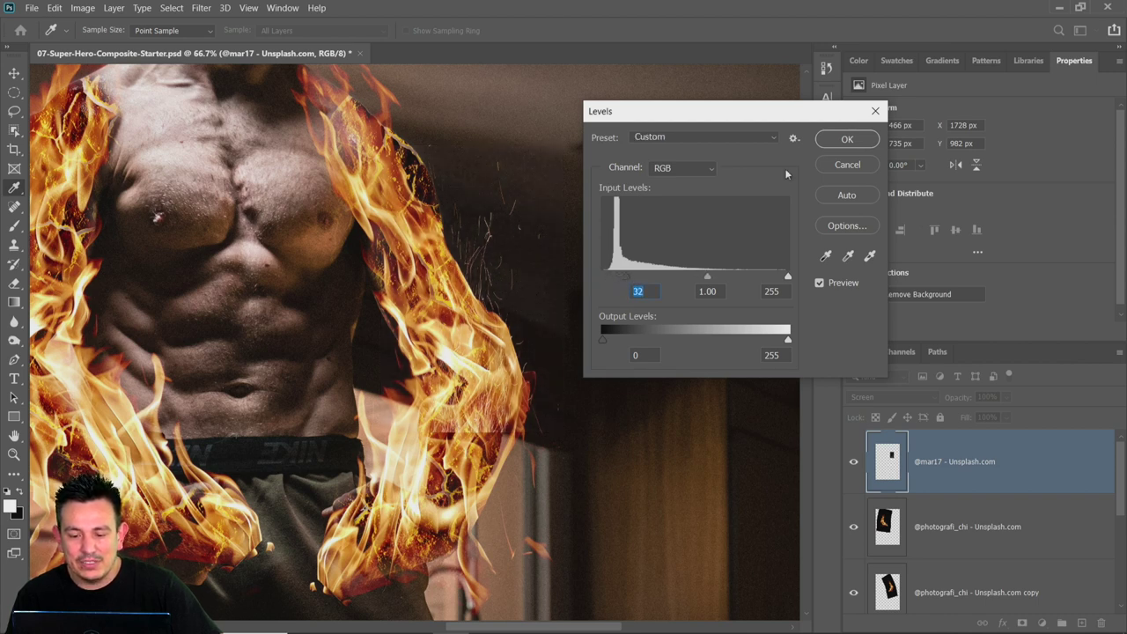
{"action": "left_click", "coordinate": [846, 139]}
{"action": "key", "text": "z"}
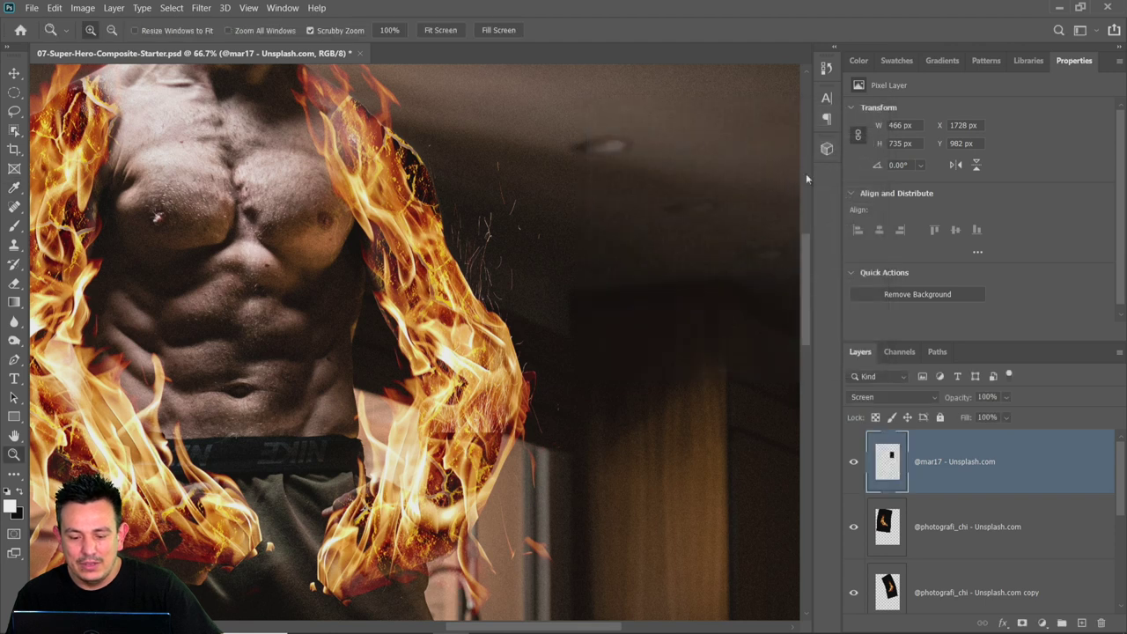
Add a layer mask to the sparks layer and paint black over the sparks covering the man's left forearm
{"action": "left_click", "coordinate": [1021, 623]}
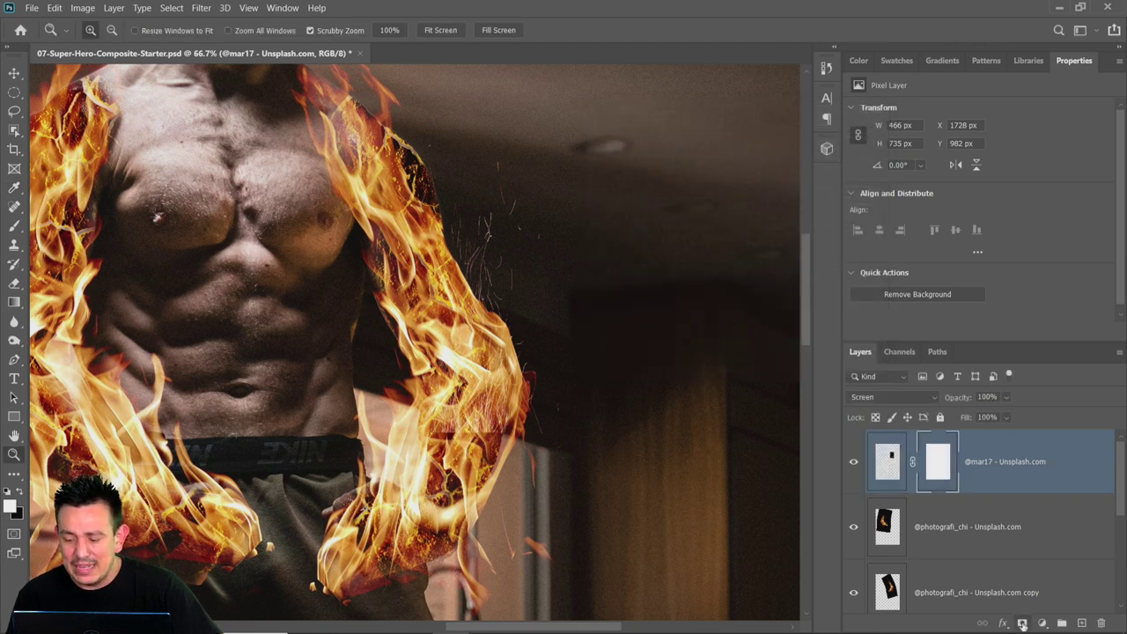
{"action": "left_click", "coordinate": [16, 231]}
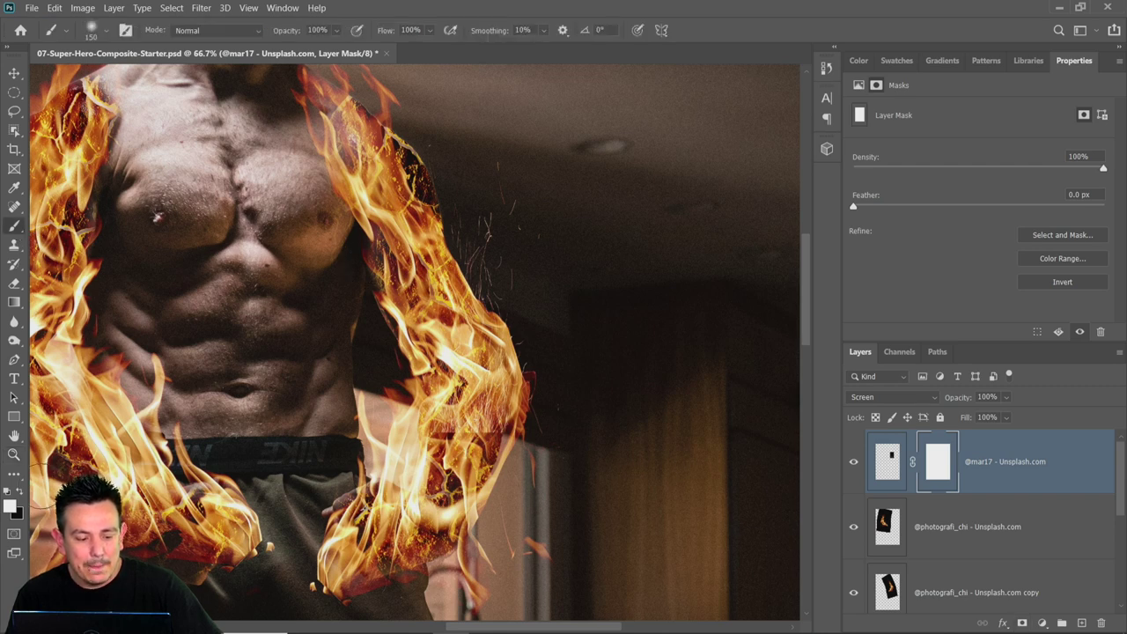
{"action": "left_click", "coordinate": [19, 492]}
{"action": "mouse_move", "coordinate": [412, 414]}
{"action": "left_mouse_down"}
{"action": "mouse_move", "coordinate": [491, 442]}
{"action": "mouse_move", "coordinate": [525, 424]}
{"action": "mouse_move", "coordinate": [467, 451]}
{"action": "mouse_move", "coordinate": [440, 401]}
{"action": "left_mouse_up"}
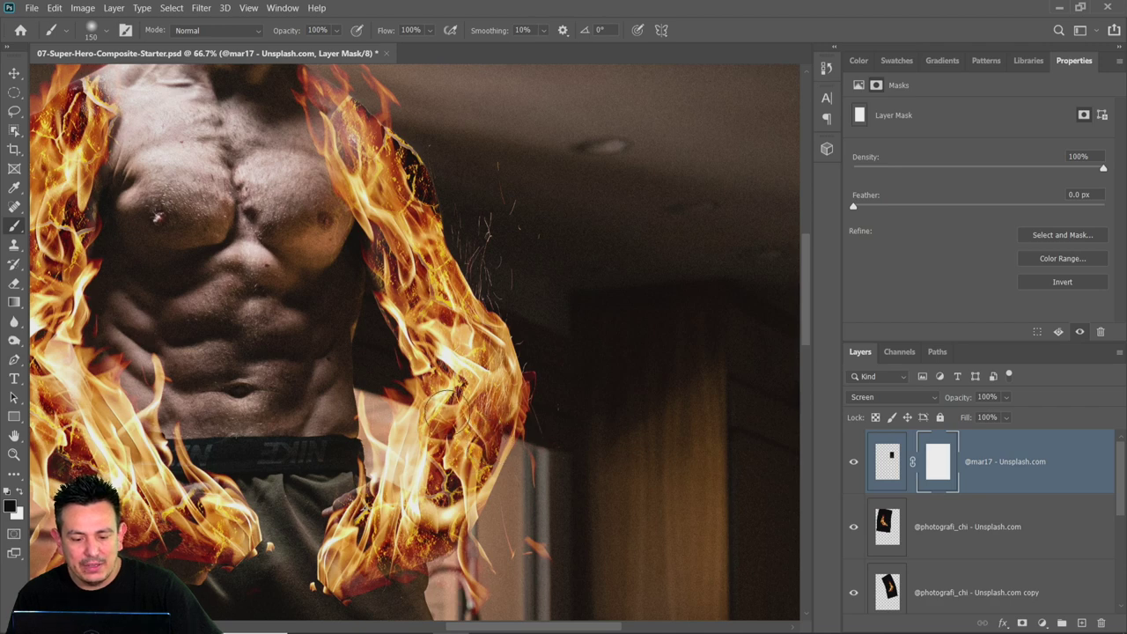
{"action": "double_click", "coordinate": [13, 454]}
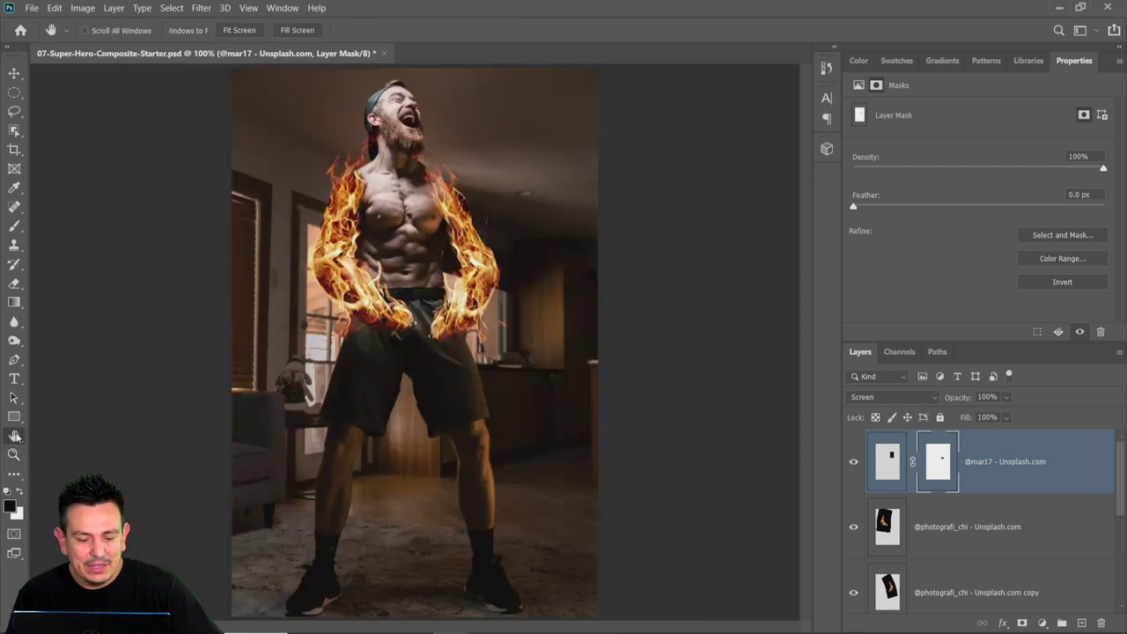
{"action": "double_click", "coordinate": [14, 434]}
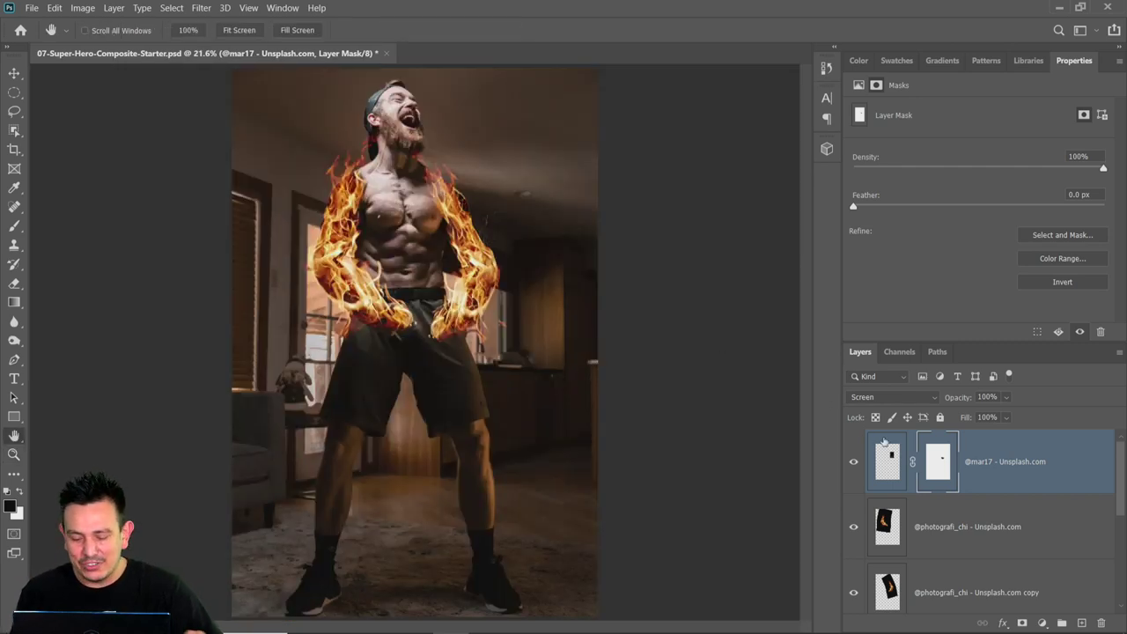
Duplicate the masked sparks layer four times and spread the copies around both arms and across the torso
{"action": "left_click", "coordinate": [14, 74]}
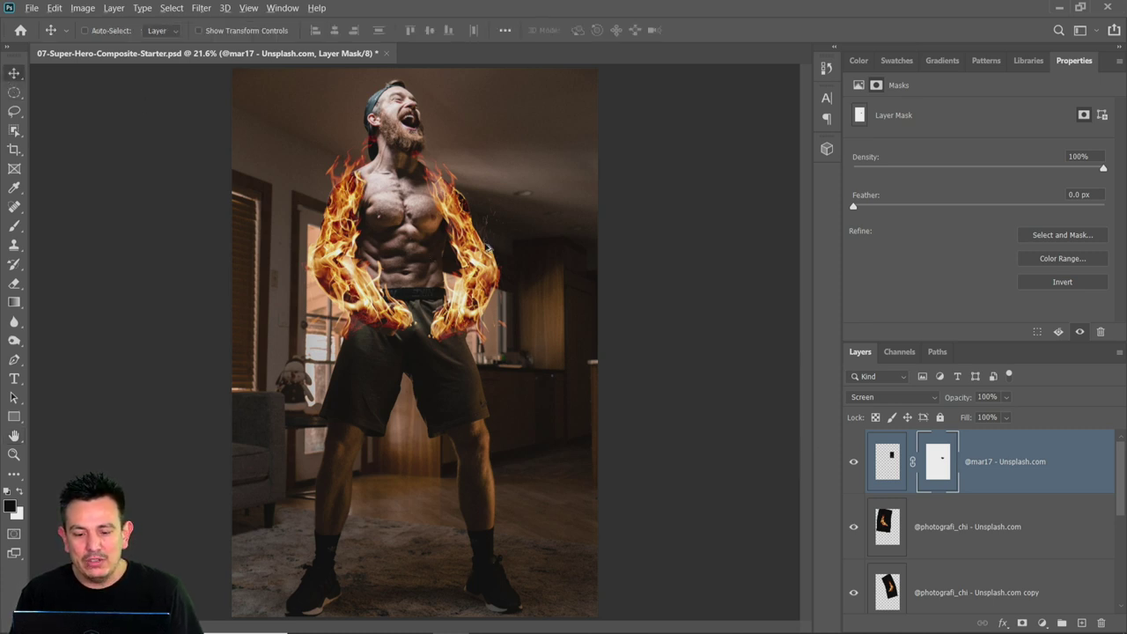
{"action": "left_click_drag", "start_coordinate": [492, 246], "coordinate": [455, 301]}
{"action": "key", "text": "ctrl+j"}
{"action": "key", "text": "ctrl+j"}
{"action": "key", "text": "ctrl+j"}
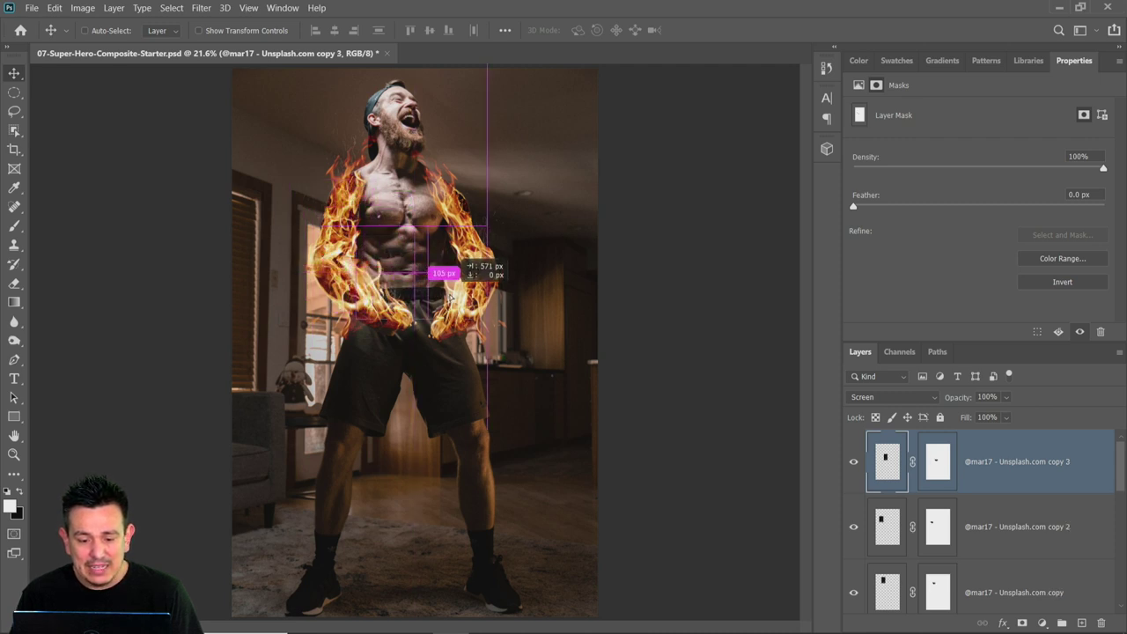
{"action": "key", "text": "ctrl+j"}
Examine the duplicated sparks around the arms, shoulders and chest up close, then in the whole image
{"action": "left_click", "coordinate": [14, 454]}
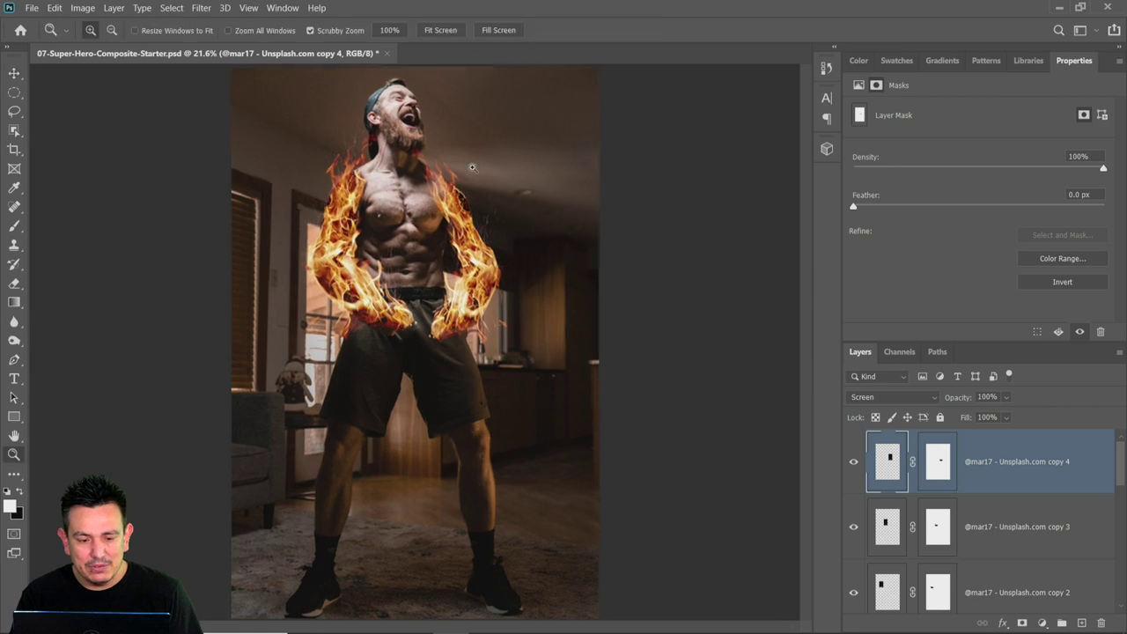
{"action": "left_click_drag", "start_coordinate": [373, 208], "coordinate": [372, 206]}
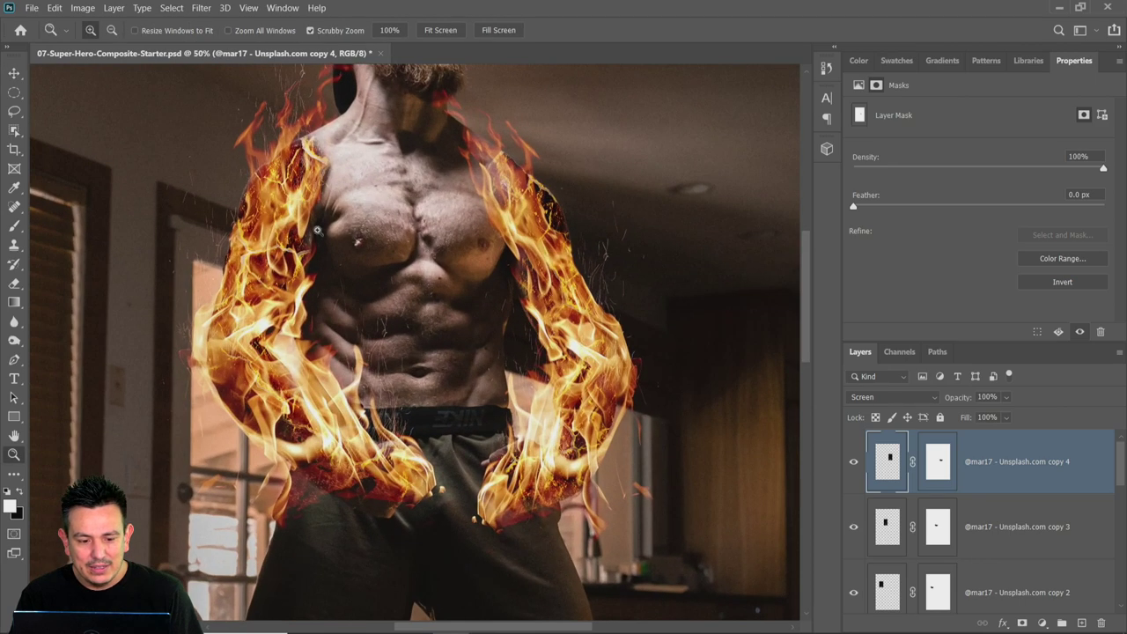
{"action": "left_click", "coordinate": [221, 323]}
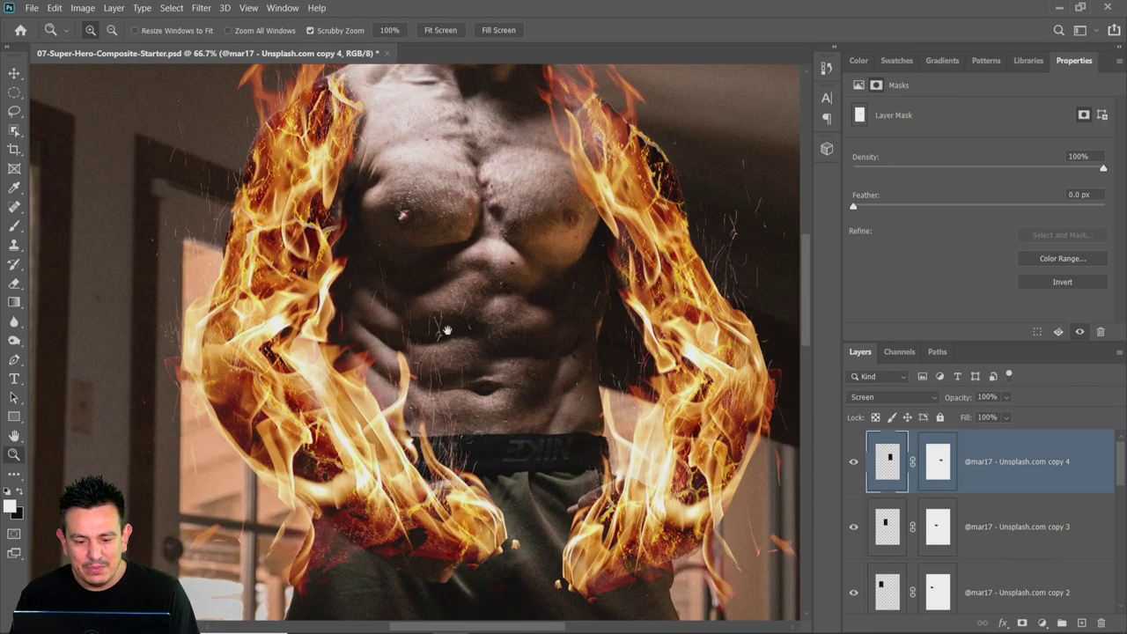
{"action": "left_click_drag", "start_coordinate": [447, 326], "coordinate": [410, 518]}
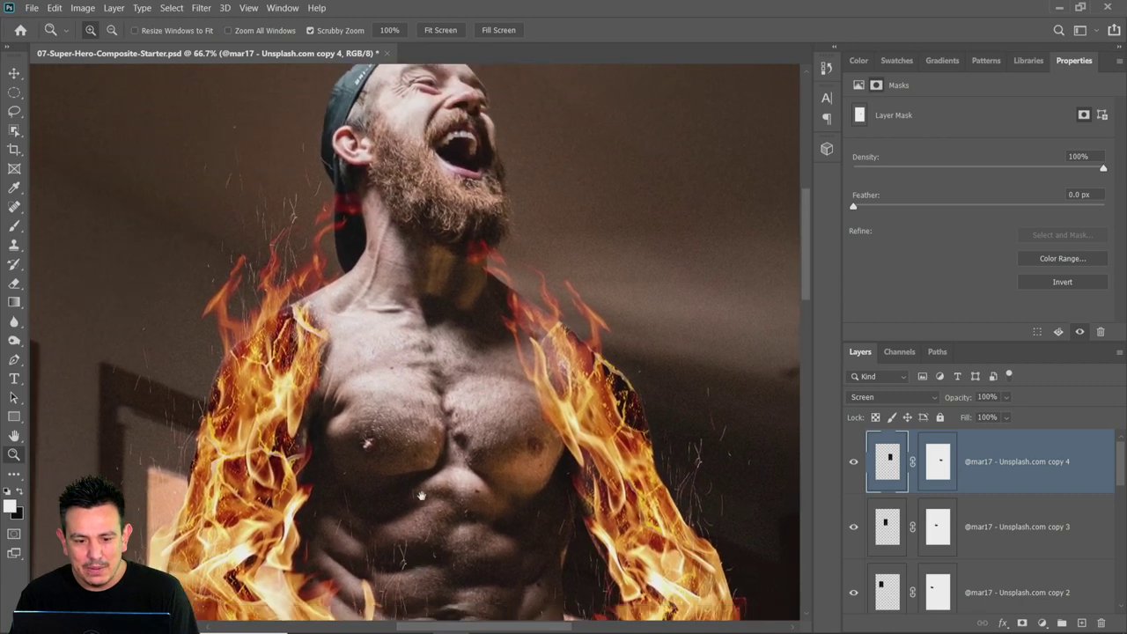
{"action": "key", "text": "ctrl+plus"}
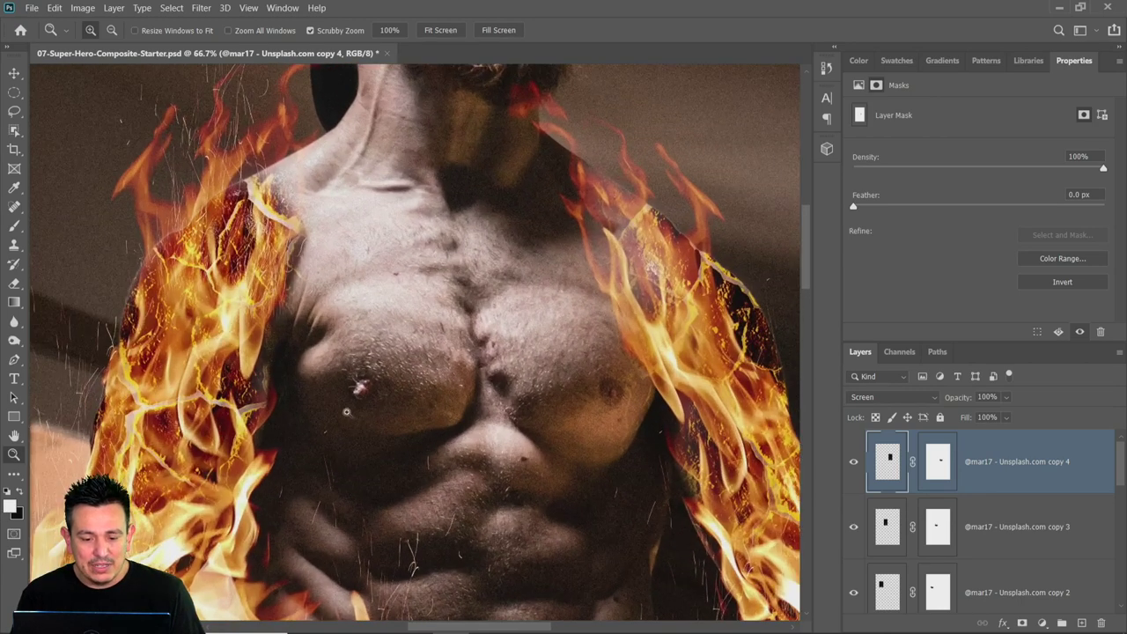
{"action": "left_click", "coordinate": [364, 413]}
{"action": "left_click", "coordinate": [364, 413]}
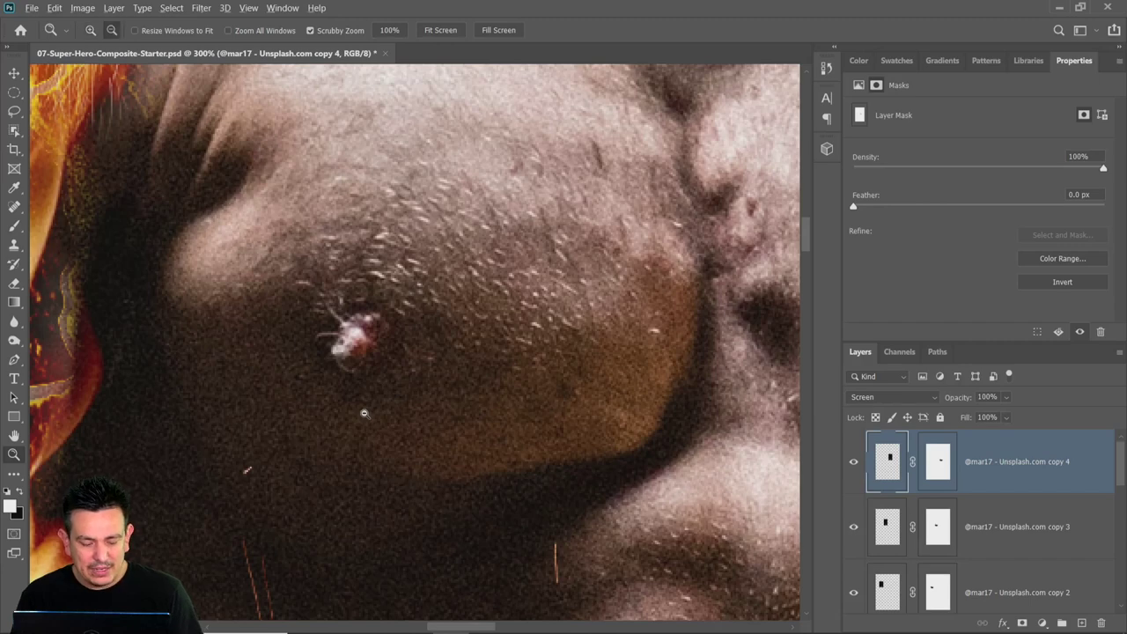
{"action": "left_click", "coordinate": [363, 413], "text": "alt"}
{"action": "left_click_drag", "start_coordinate": [363, 413], "coordinate": [35, 448]}
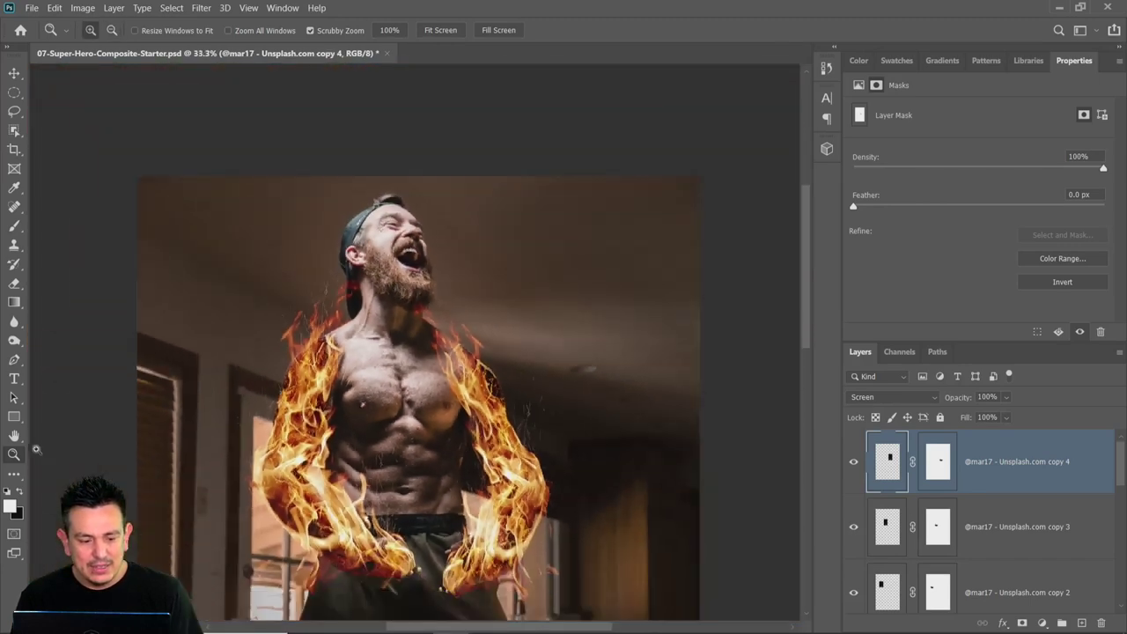
{"action": "double_click", "coordinate": [14, 435]}
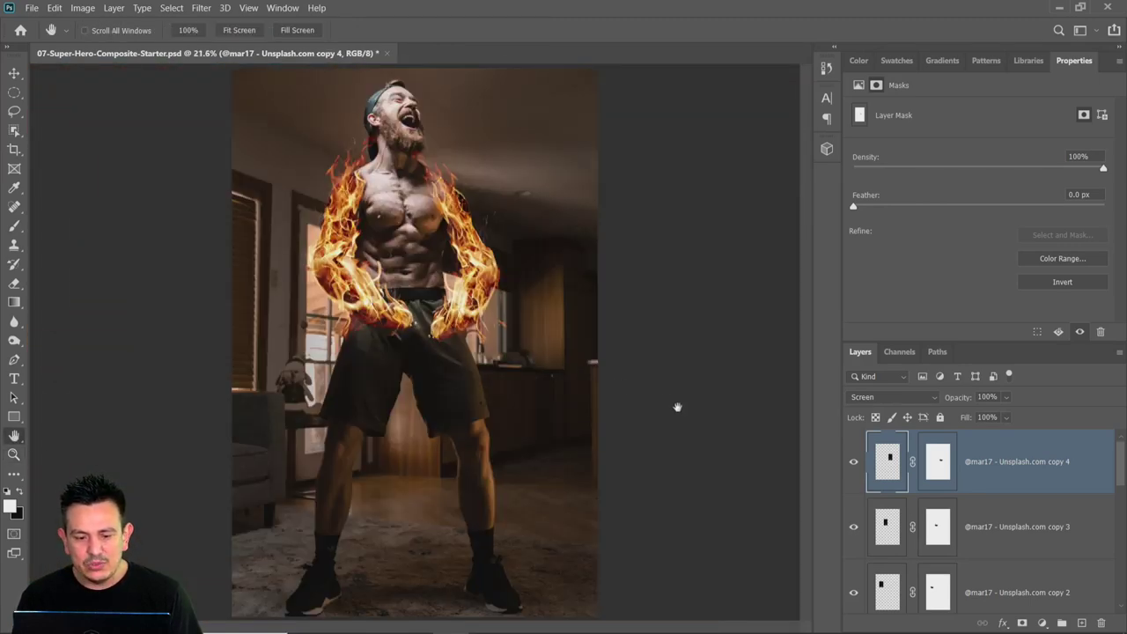
{"action": "scroll", "coordinate": [1033, 516], "scroll_direction": "down", "scroll_amount": 1}
{"action": "scroll", "coordinate": [1034, 516], "scroll_direction": "up", "scroll_amount": 1}
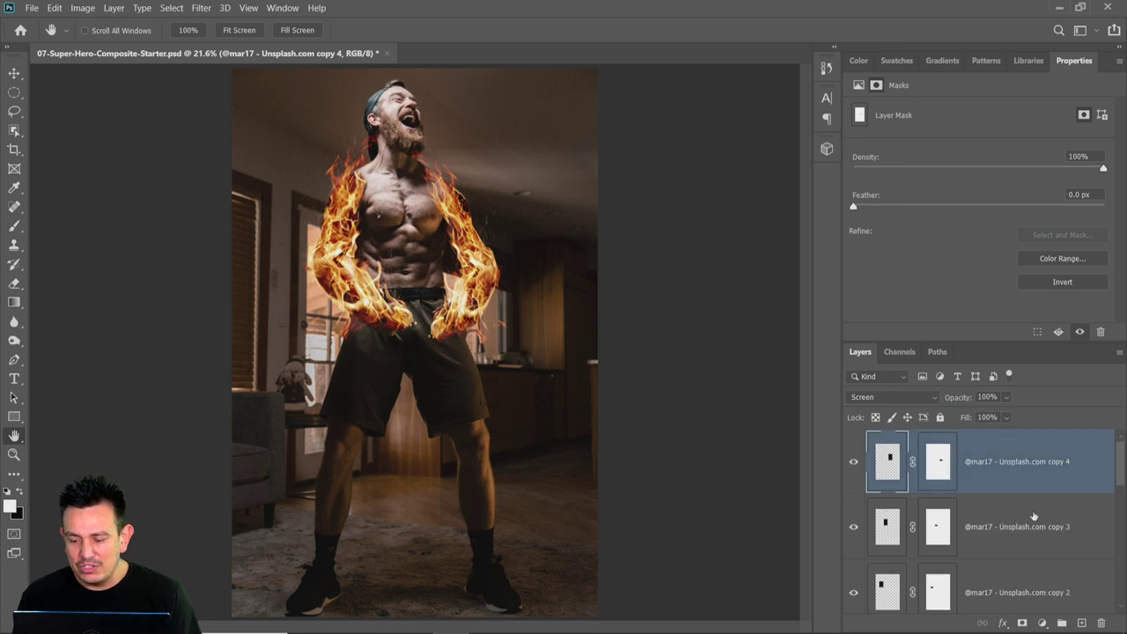
{"action": "scroll", "coordinate": [1034, 516], "scroll_direction": "down", "scroll_amount": 3}
{"action": "scroll", "coordinate": [1033, 516], "scroll_direction": "down", "scroll_amount": 2}
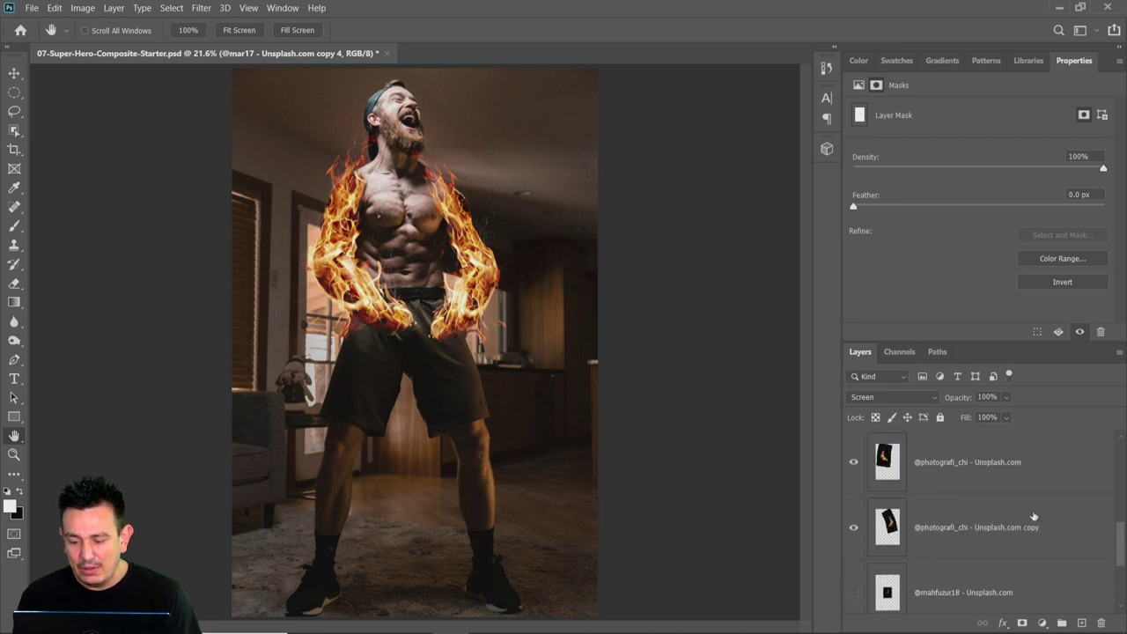
{"action": "left_click", "coordinate": [996, 542], "text": "shift"}
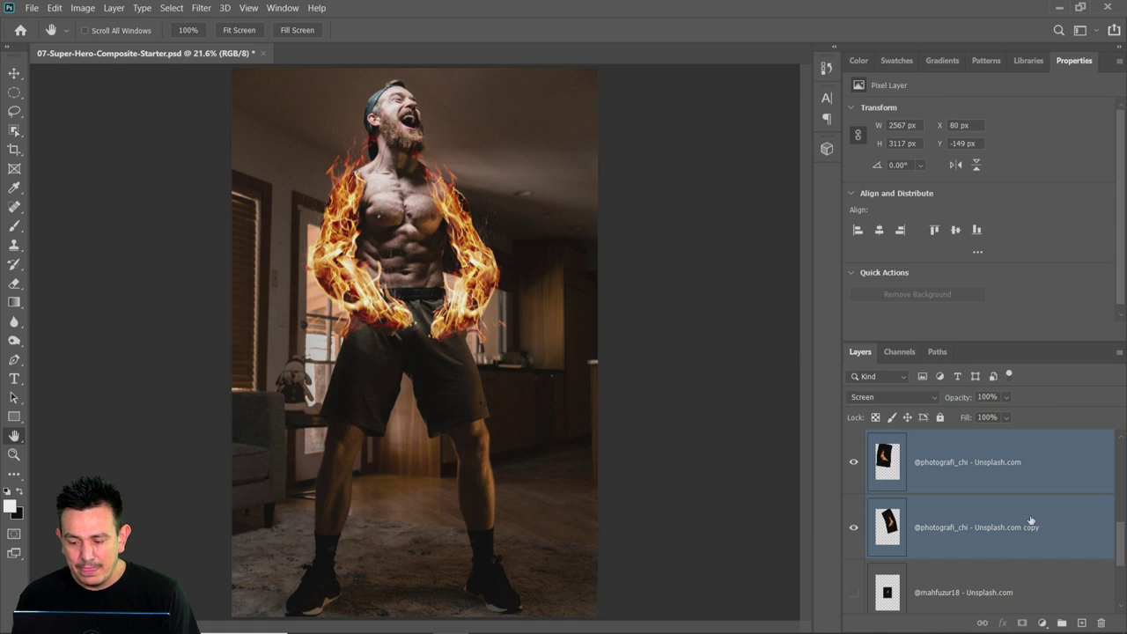
{"action": "key", "text": "ctrl+g"}
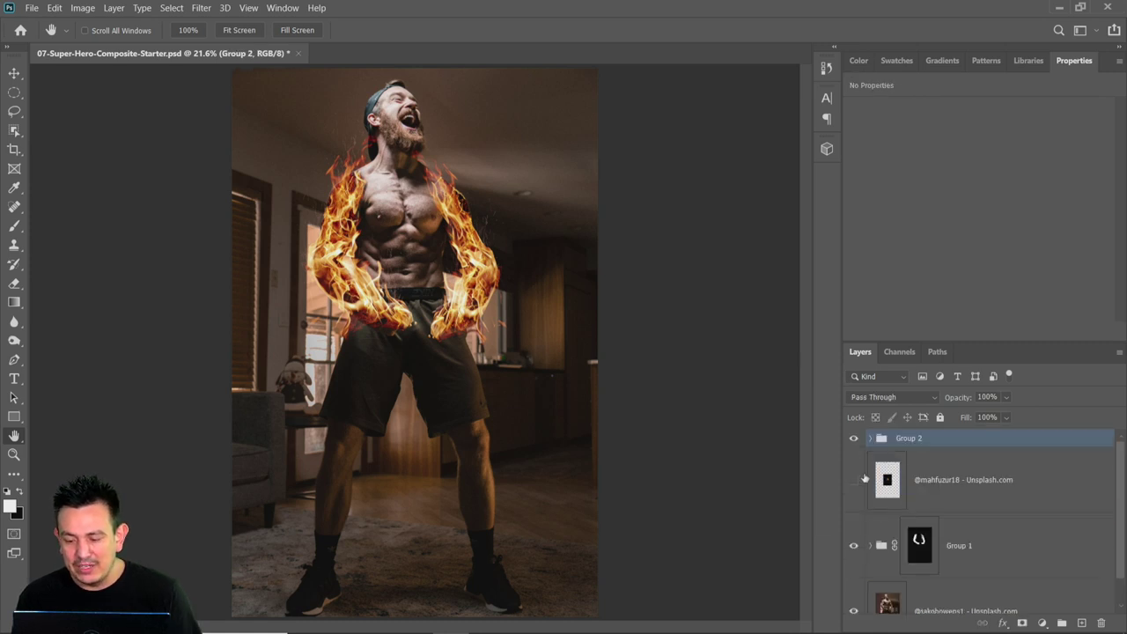
{"action": "left_click", "coordinate": [853, 438]}
{"action": "left_click", "coordinate": [853, 439]}
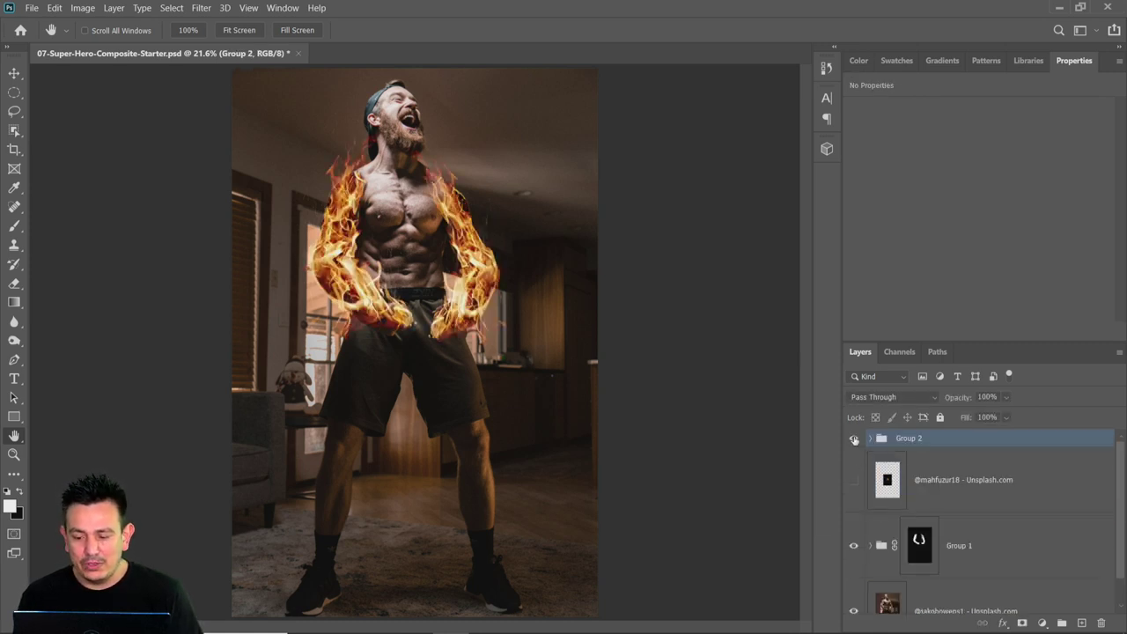
{"action": "left_click", "coordinate": [853, 546]}
{"action": "left_click", "coordinate": [853, 546]}
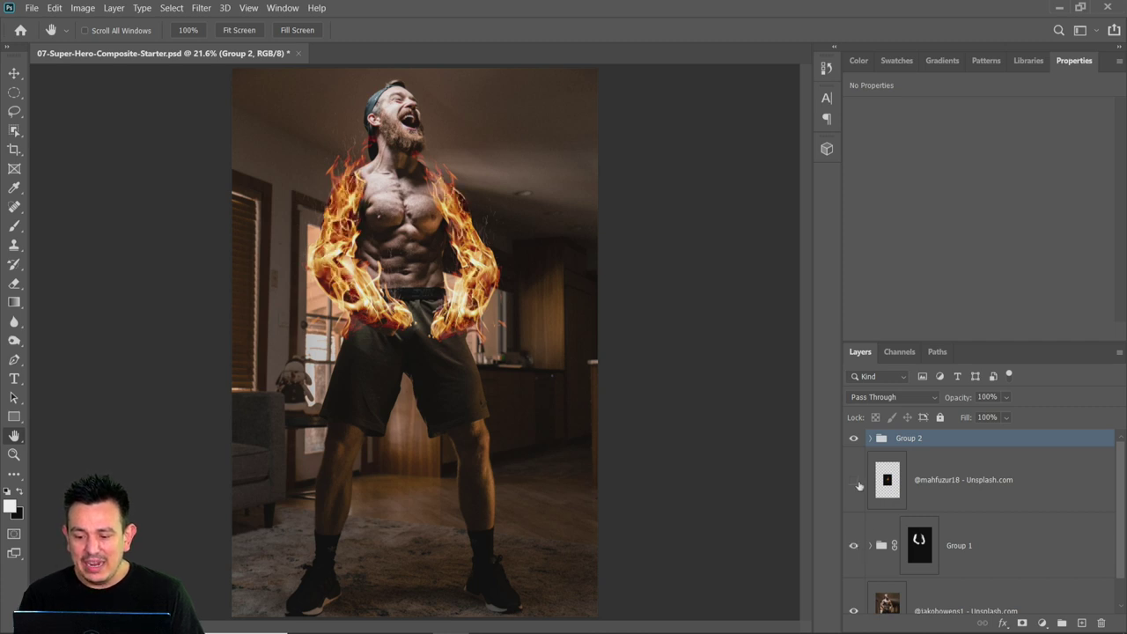
{"action": "left_click", "coordinate": [853, 480]}
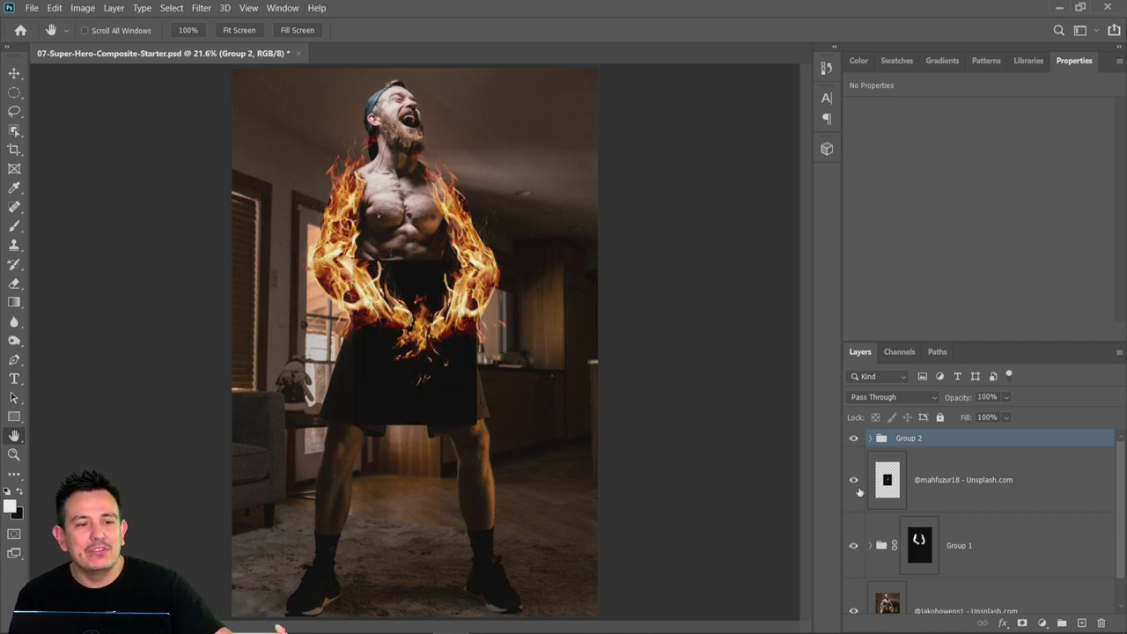
{"action": "left_click", "coordinate": [860, 491]}
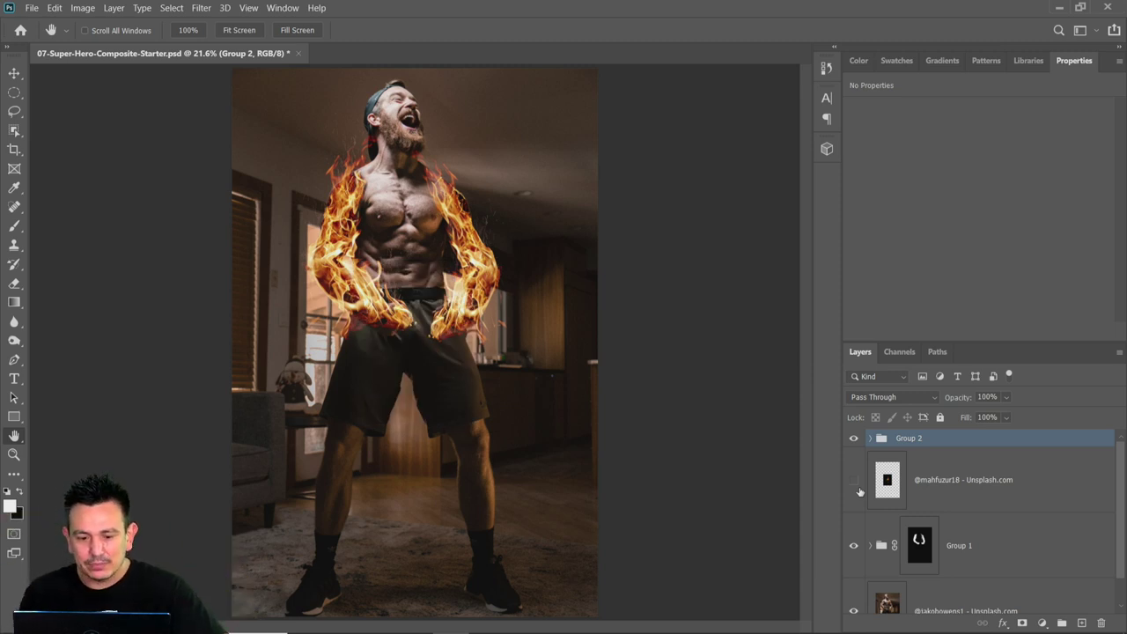
{"action": "scroll", "coordinate": [957, 537], "scroll_direction": "down", "scroll_amount": 1}
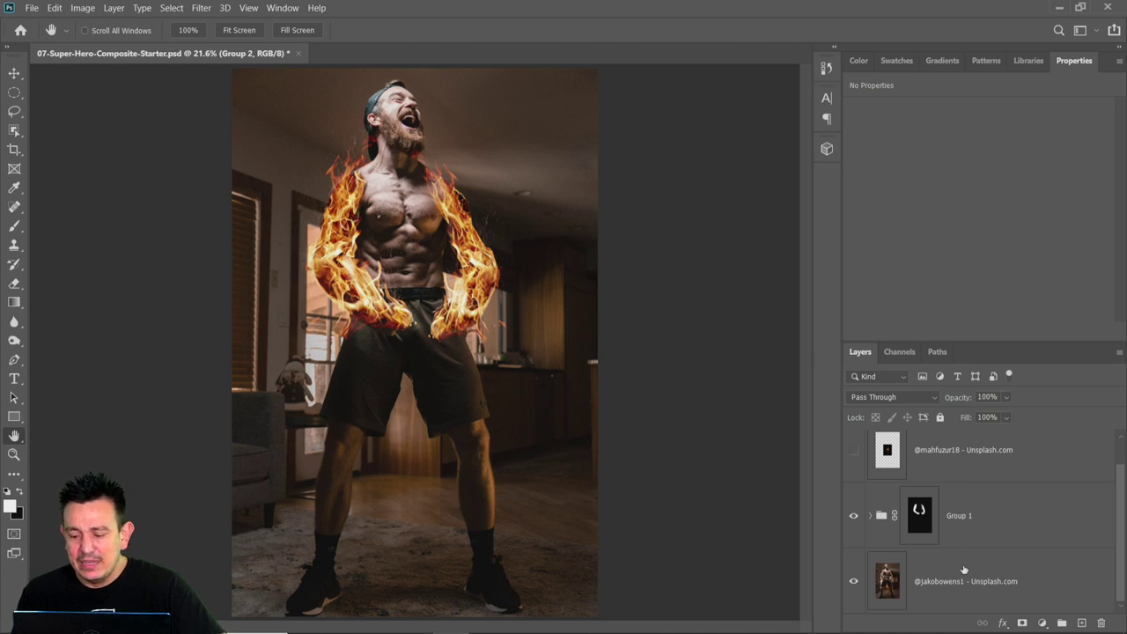
{"action": "scroll", "coordinate": [968, 539], "scroll_direction": "up", "scroll_amount": 1}
{"action": "scroll", "coordinate": [971, 533], "scroll_direction": "down", "scroll_amount": 1}
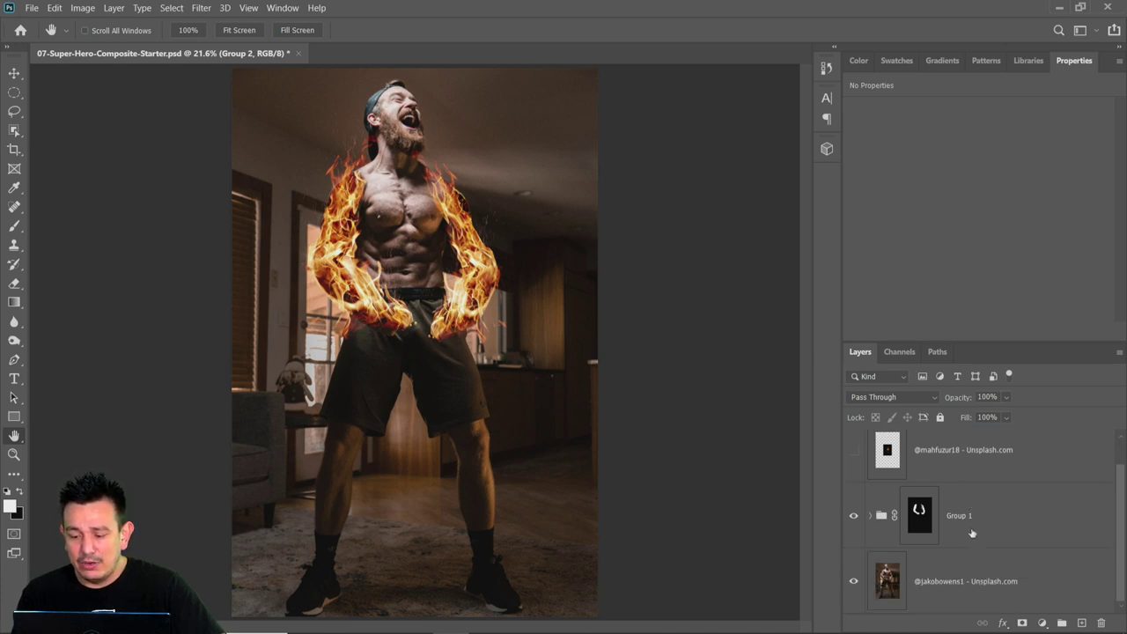
{"action": "left_click", "coordinate": [961, 581], "text": "shift"}
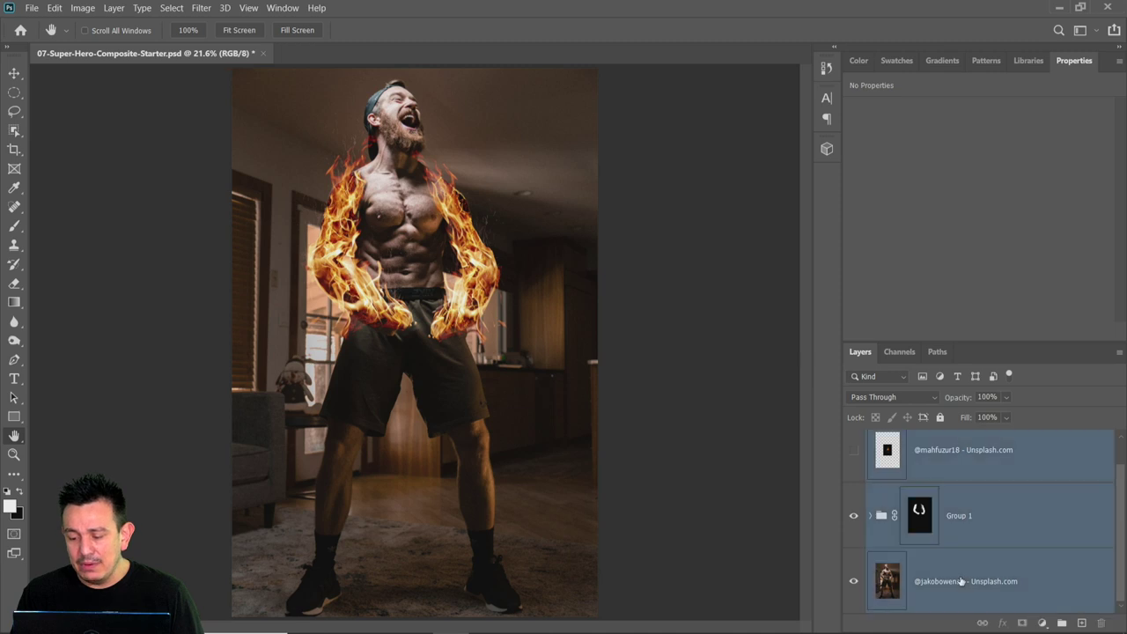
{"action": "right_click", "coordinate": [1052, 586]}
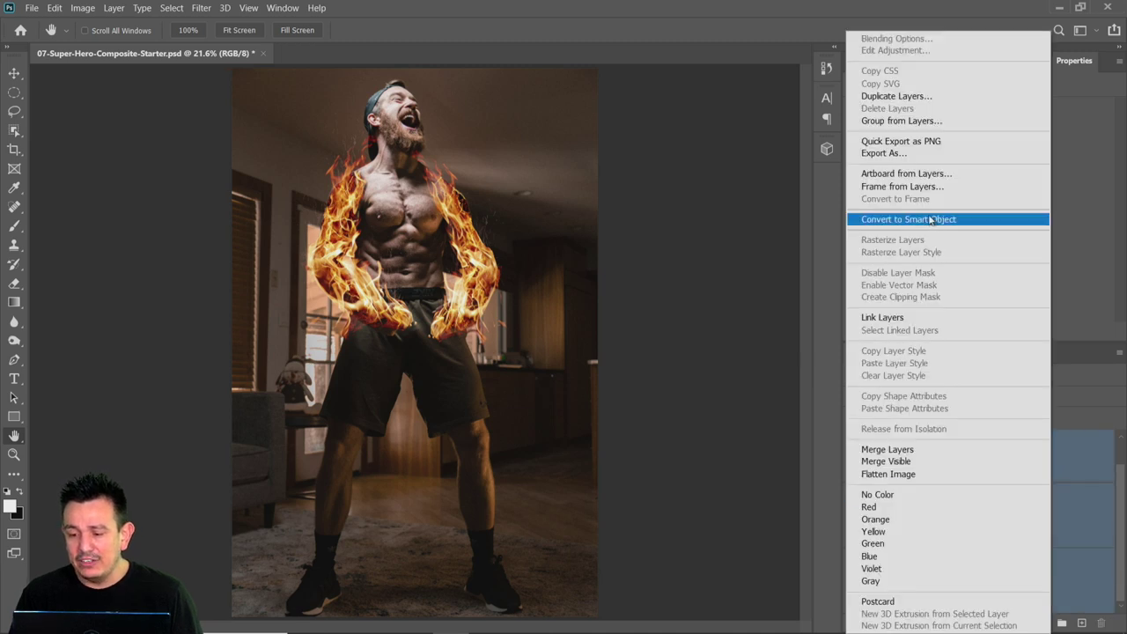
{"action": "left_click", "coordinate": [927, 219]}
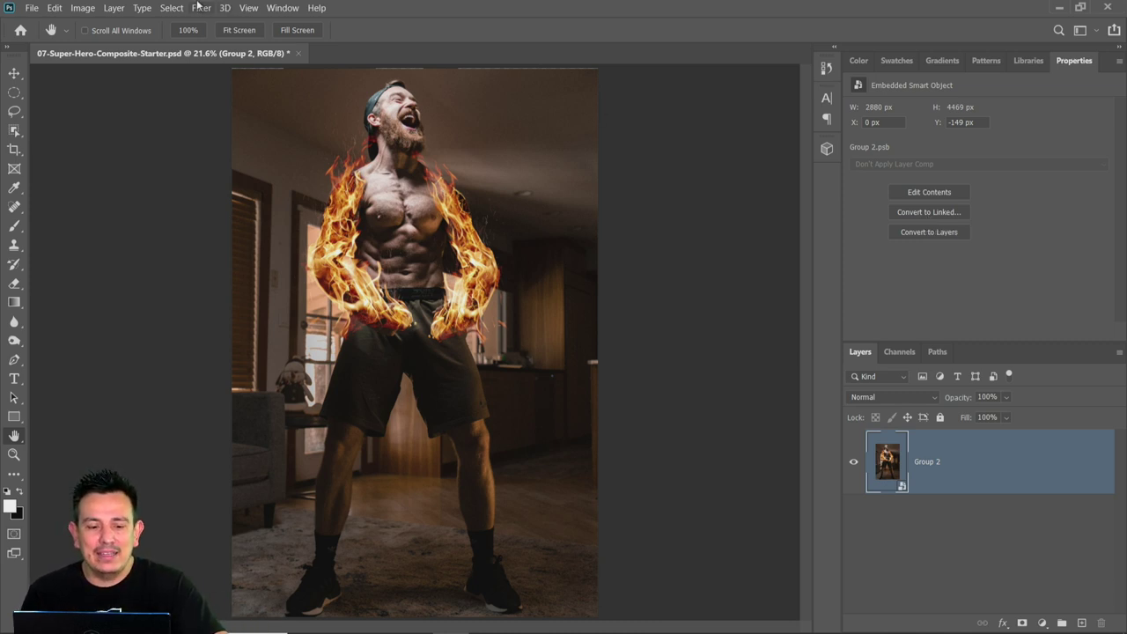
Start a Camera Raw filter on the smart object with Temperature +32, Highlights -34, Shadows -55 and Vibrance +20
{"action": "left_click", "coordinate": [199, 7]}
{"action": "left_click", "coordinate": [233, 89]}
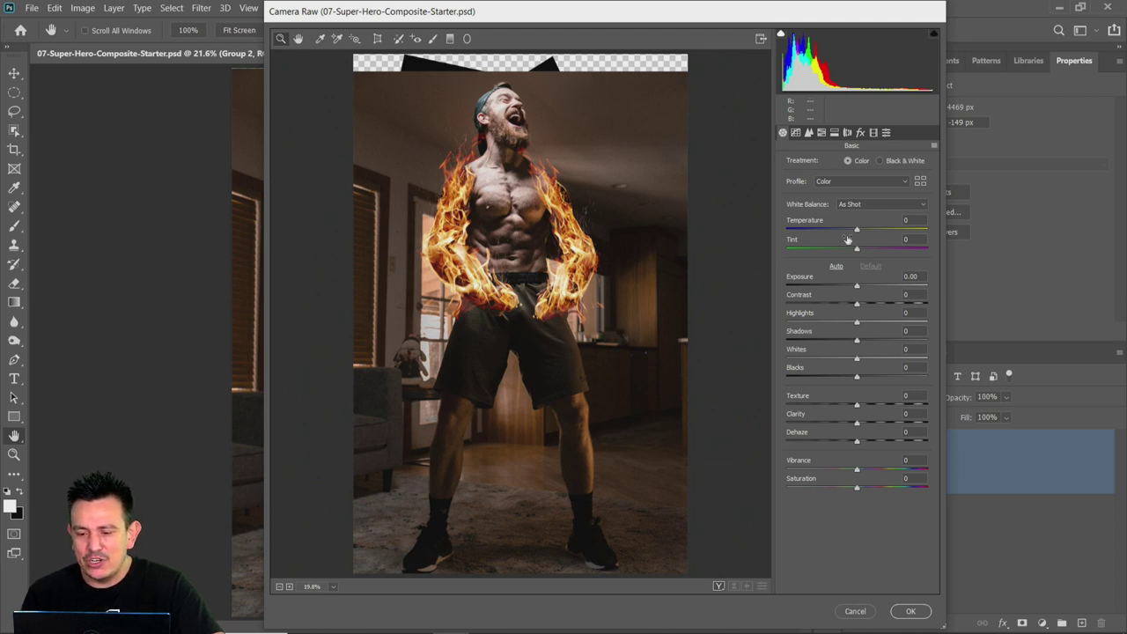
{"action": "left_click_drag", "start_coordinate": [858, 231], "coordinate": [879, 230]}
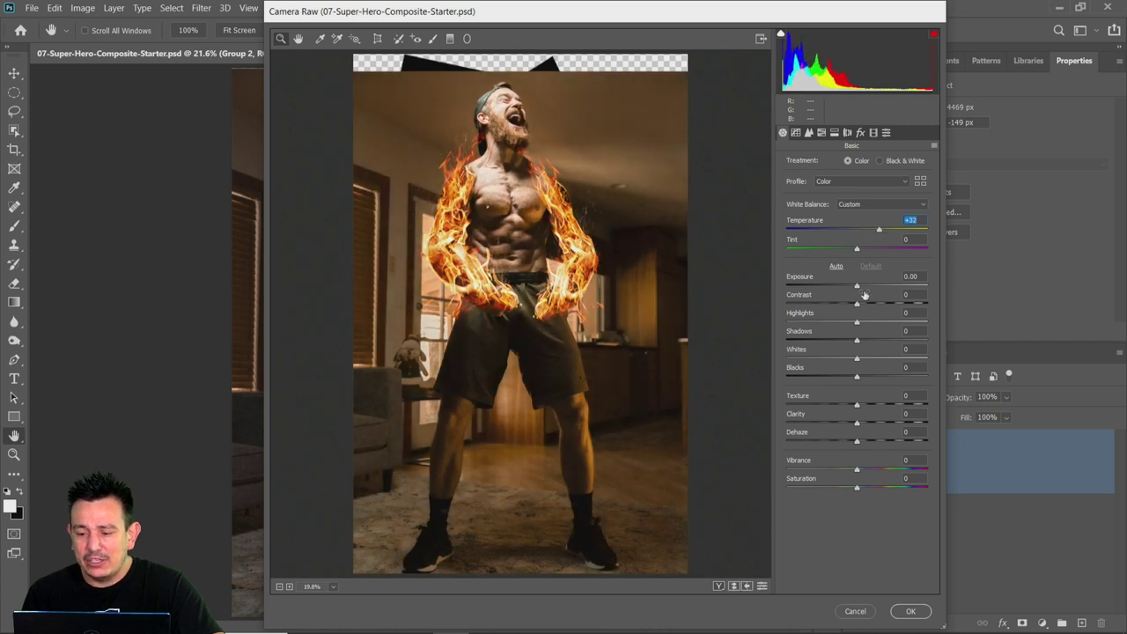
{"action": "mouse_move", "coordinate": [857, 331]}
{"action": "left_mouse_down"}
{"action": "mouse_move", "coordinate": [822, 331]}
{"action": "mouse_move", "coordinate": [875, 326]}
{"action": "mouse_move", "coordinate": [823, 326]}
{"action": "mouse_move", "coordinate": [837, 331]}
{"action": "left_mouse_up"}
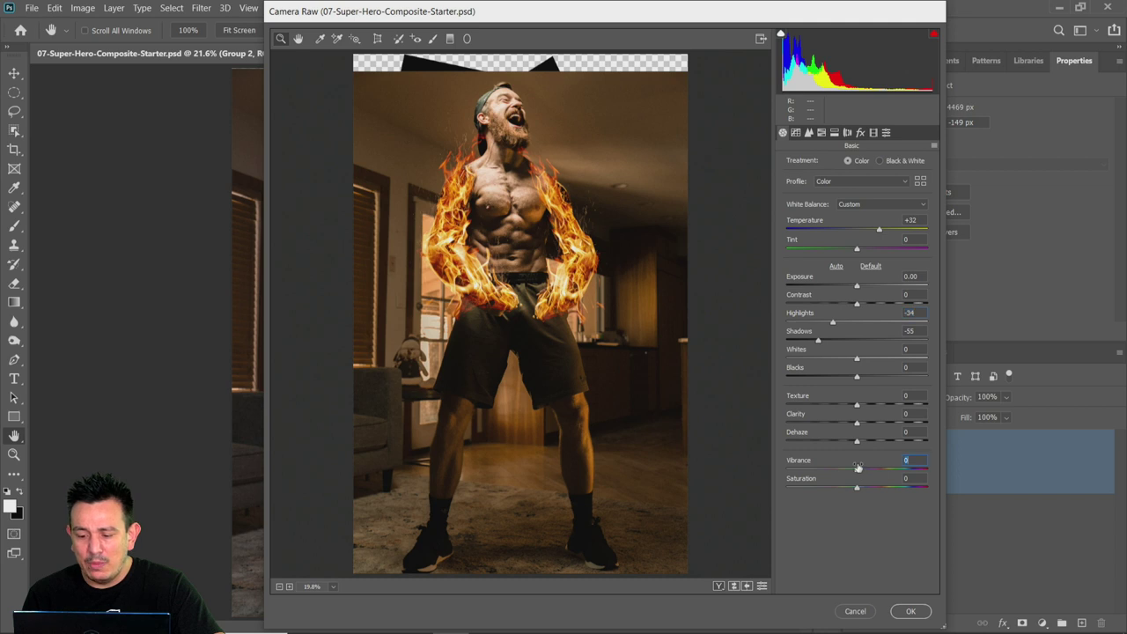
{"action": "mouse_move", "coordinate": [858, 466]}
{"action": "left_mouse_down"}
{"action": "mouse_move", "coordinate": [882, 471]}
{"action": "mouse_move", "coordinate": [869, 474]}
{"action": "left_mouse_up"}
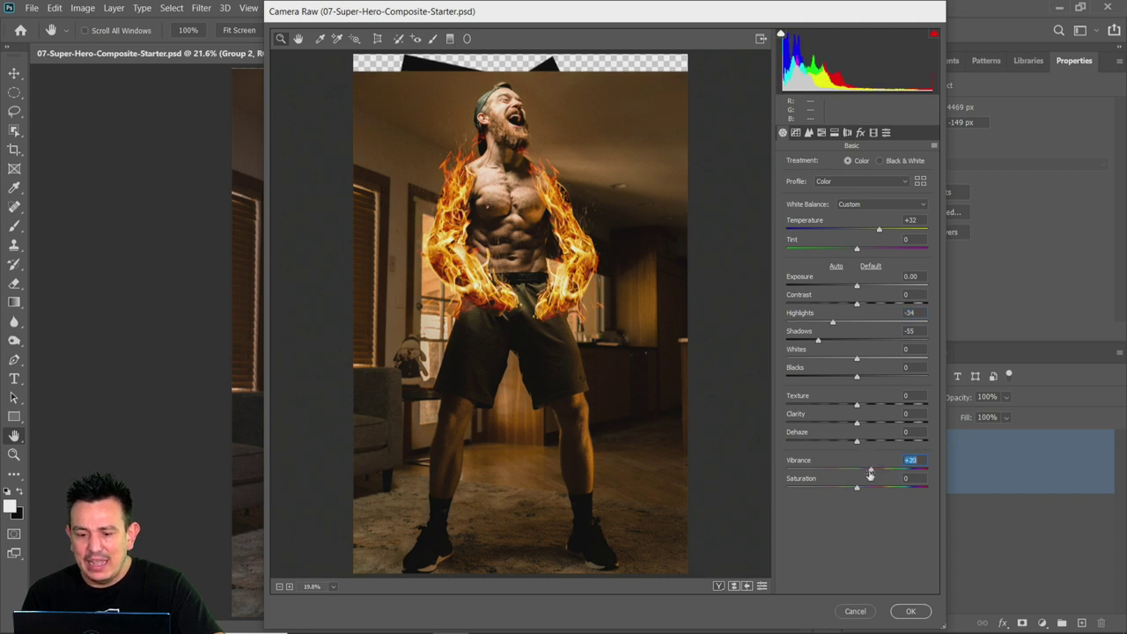
Add a post-crop vignette of -34 and a grain amount of 22 in the Camera Raw effects
{"action": "left_click", "coordinate": [860, 133]}
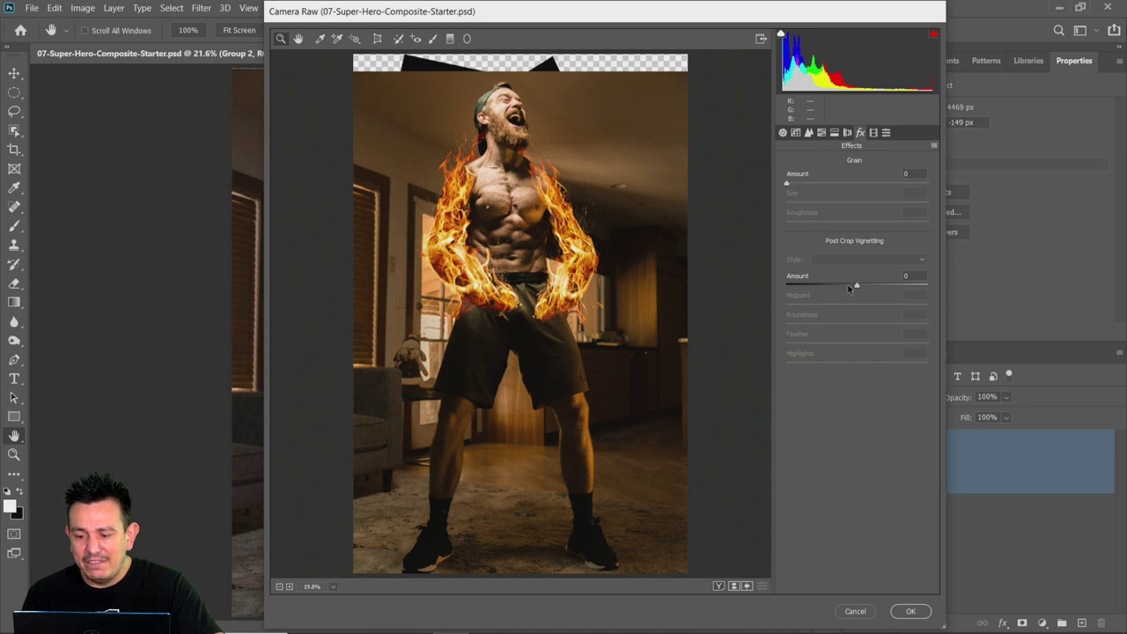
{"action": "left_click_drag", "start_coordinate": [850, 289], "coordinate": [834, 291]}
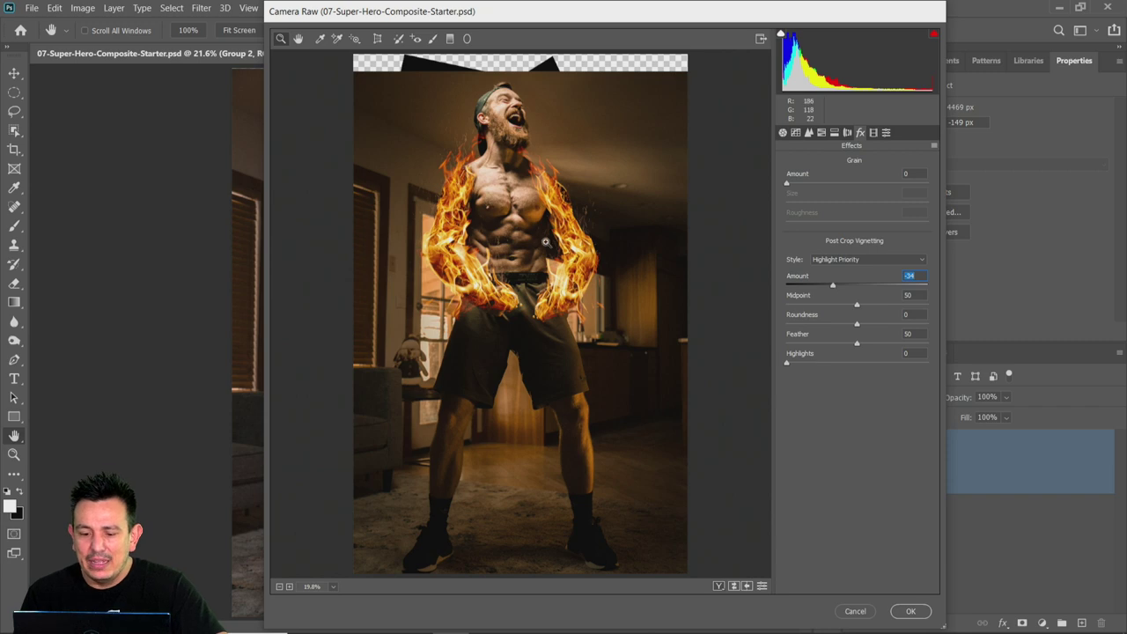
{"action": "left_click_drag", "start_coordinate": [521, 205], "coordinate": [601, 261]}
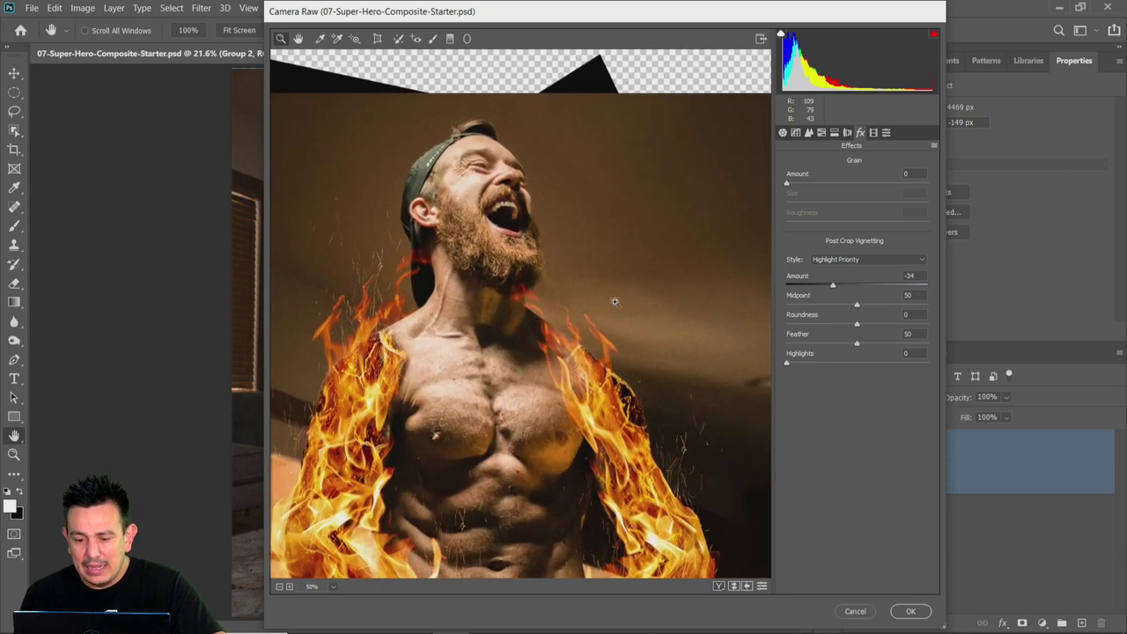
{"action": "scroll", "coordinate": [635, 271], "scroll_direction": "right", "scroll_amount": 3}
{"action": "scroll", "coordinate": [554, 360], "scroll_direction": "down", "scroll_amount": 1}
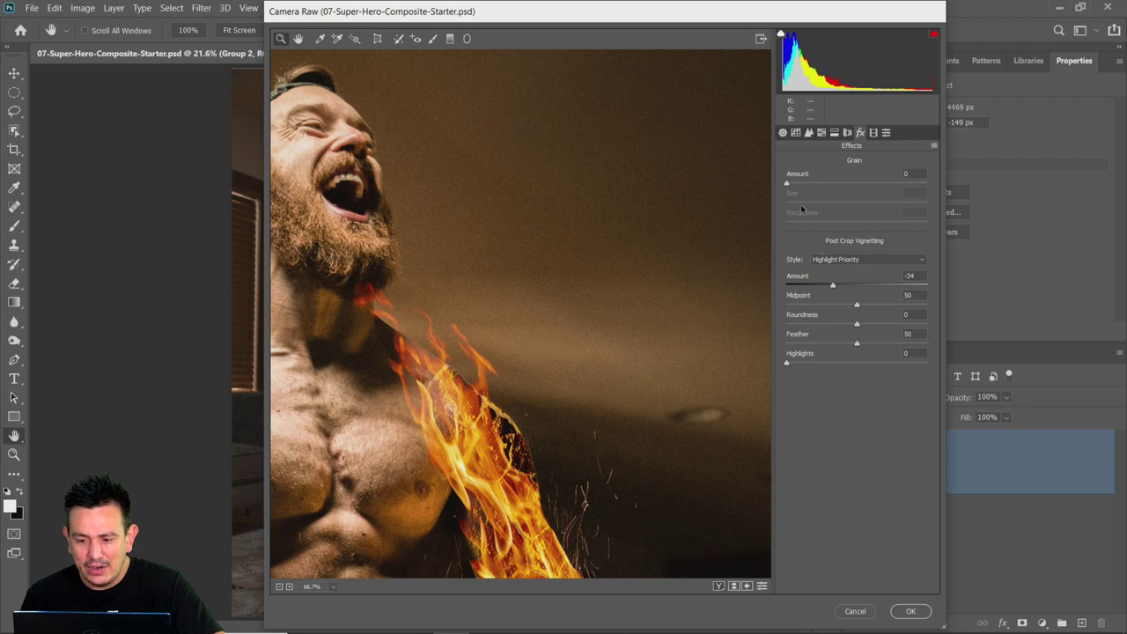
{"action": "left_click_drag", "start_coordinate": [798, 186], "coordinate": [803, 185]}
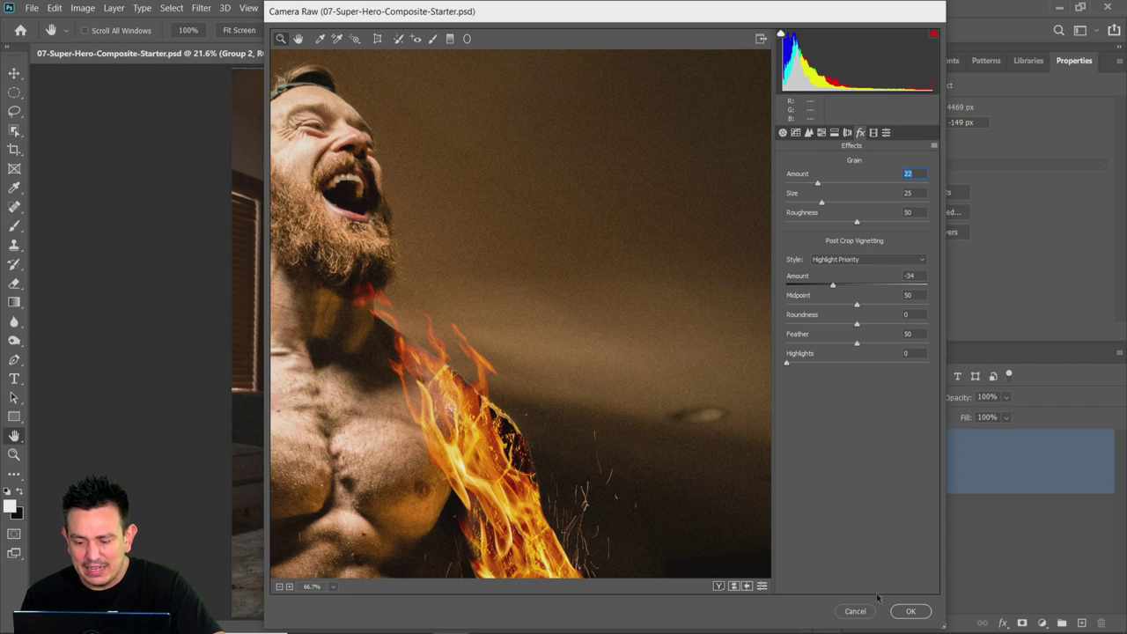
Sharpen the image with Amount 53 and Masking 75, previewing the edge mask, and apply the Camera Raw filter
{"action": "left_click", "coordinate": [810, 132]}
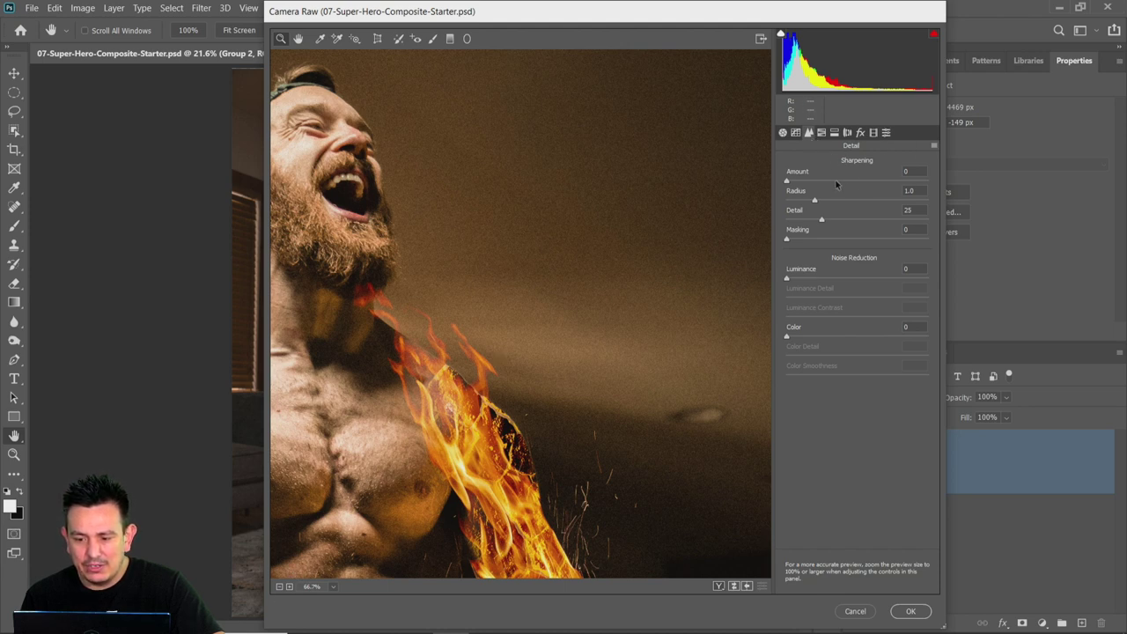
{"action": "left_click", "coordinate": [803, 240]}
{"action": "left_click_drag", "start_coordinate": [841, 238], "coordinate": [843, 238]}
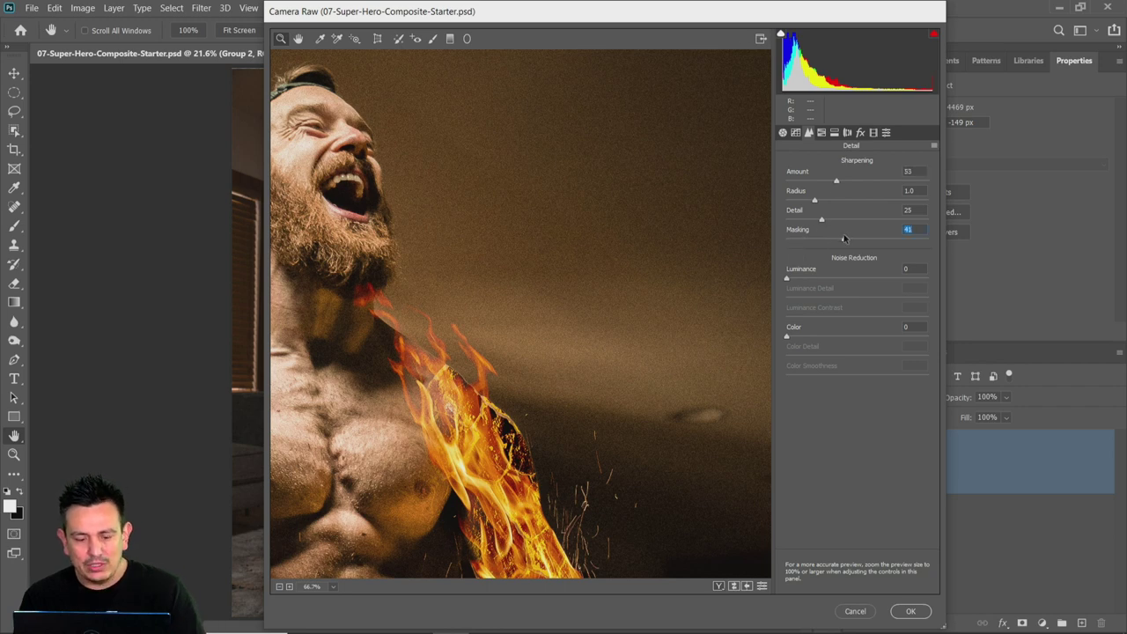
{"action": "left_click", "coordinate": [279, 587]}
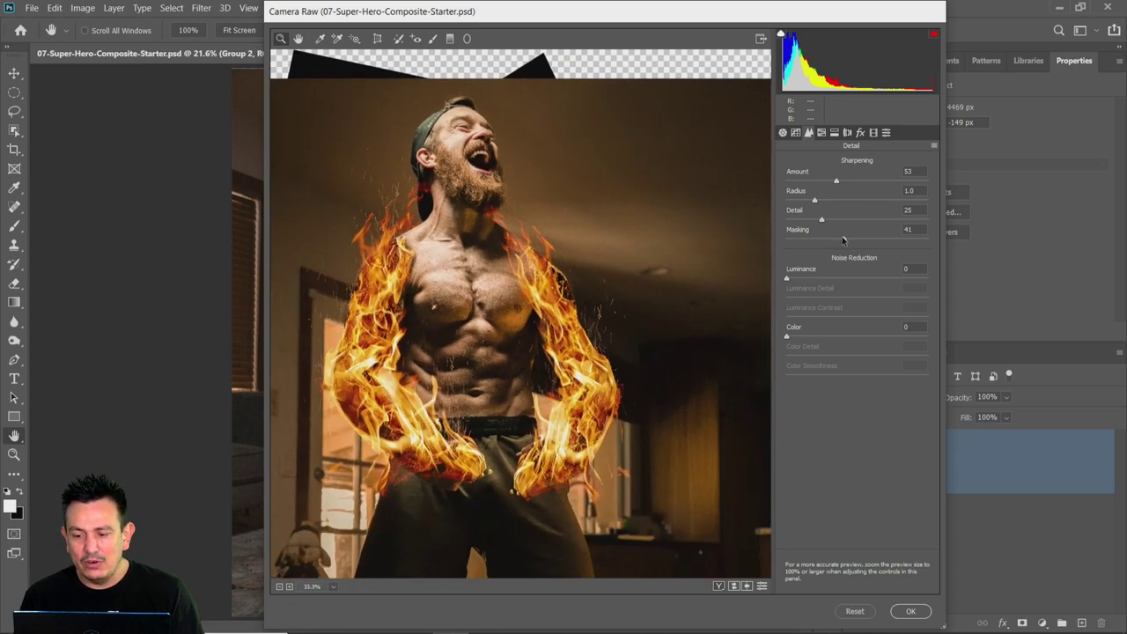
{"action": "left_click_drag", "start_coordinate": [843, 240], "coordinate": [826, 247]}
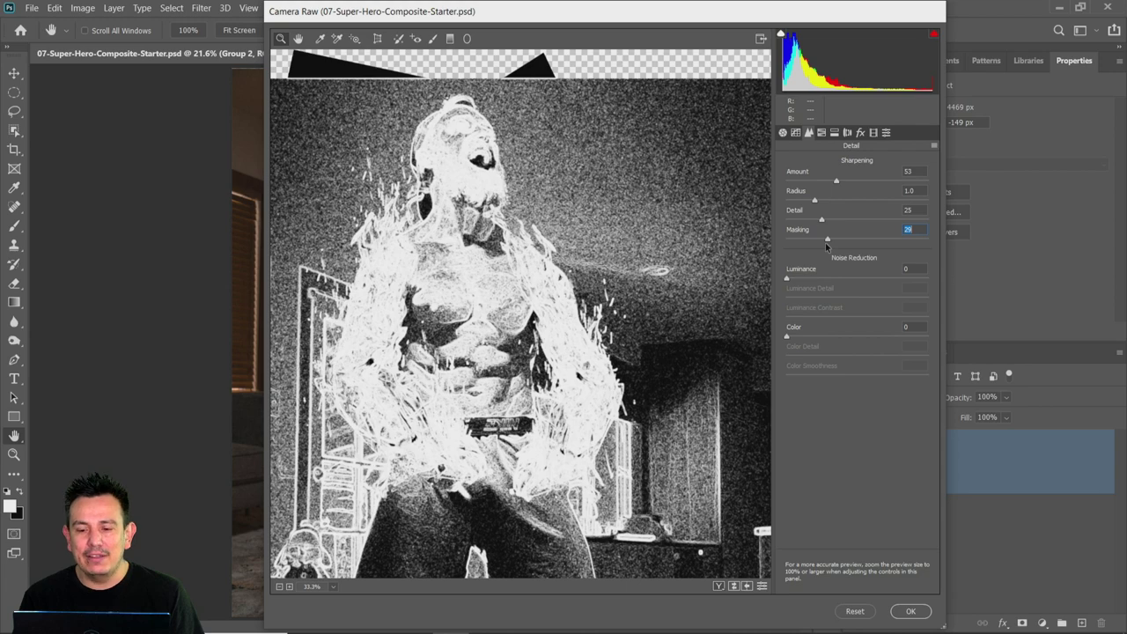
{"action": "left_click_drag", "start_coordinate": [827, 247], "coordinate": [889, 237]}
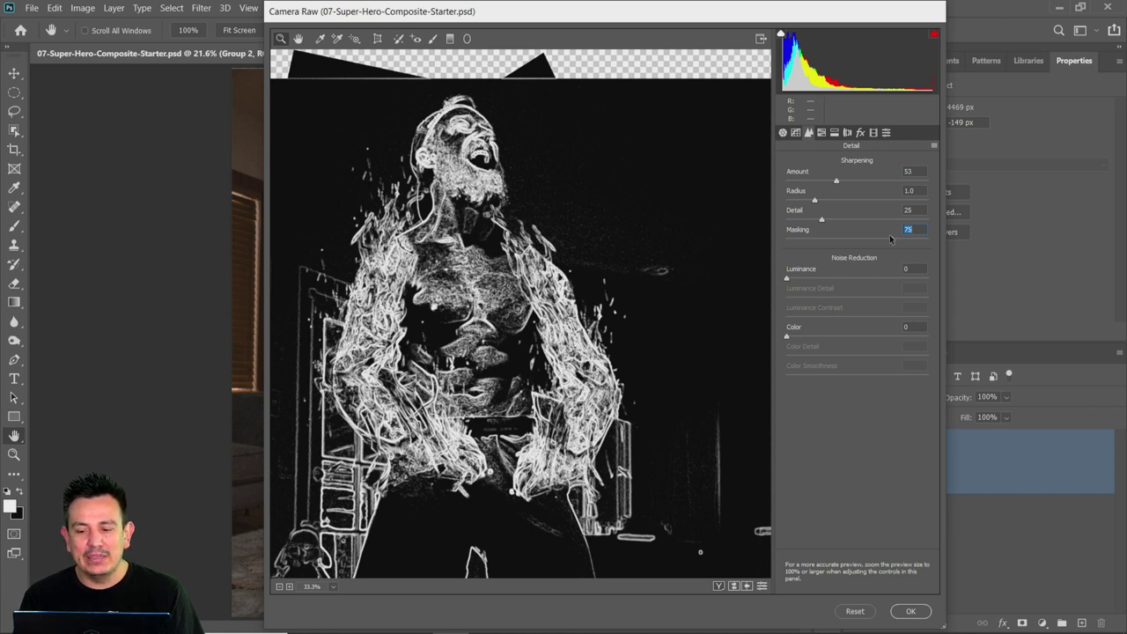
{"action": "left_click_drag", "start_coordinate": [889, 234], "coordinate": [889, 234]}
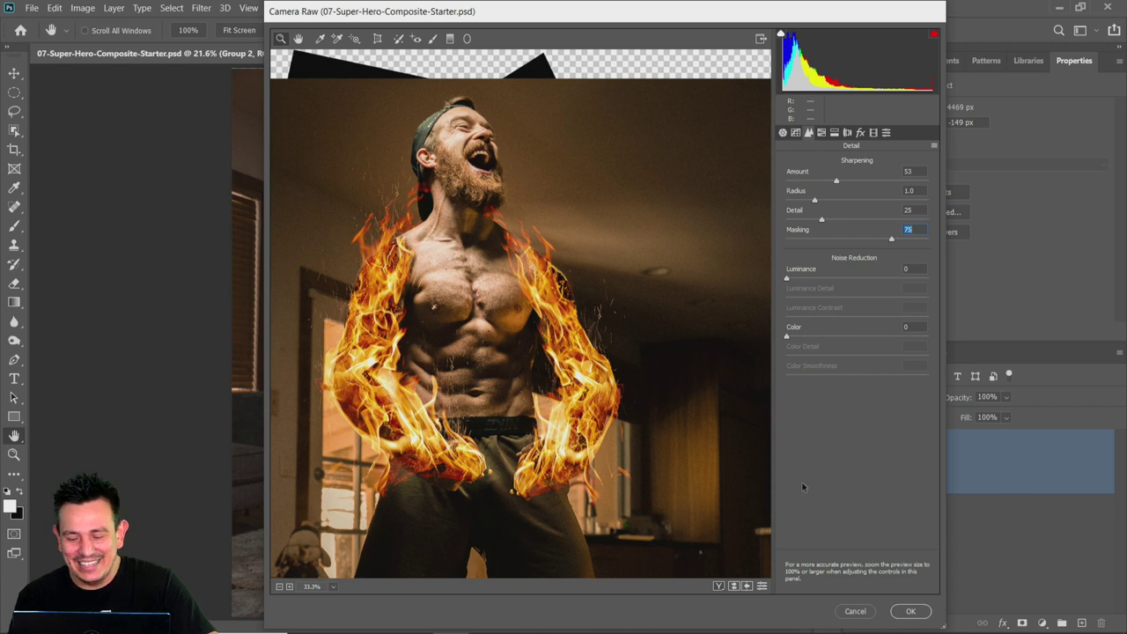
{"action": "left_click", "coordinate": [909, 611]}
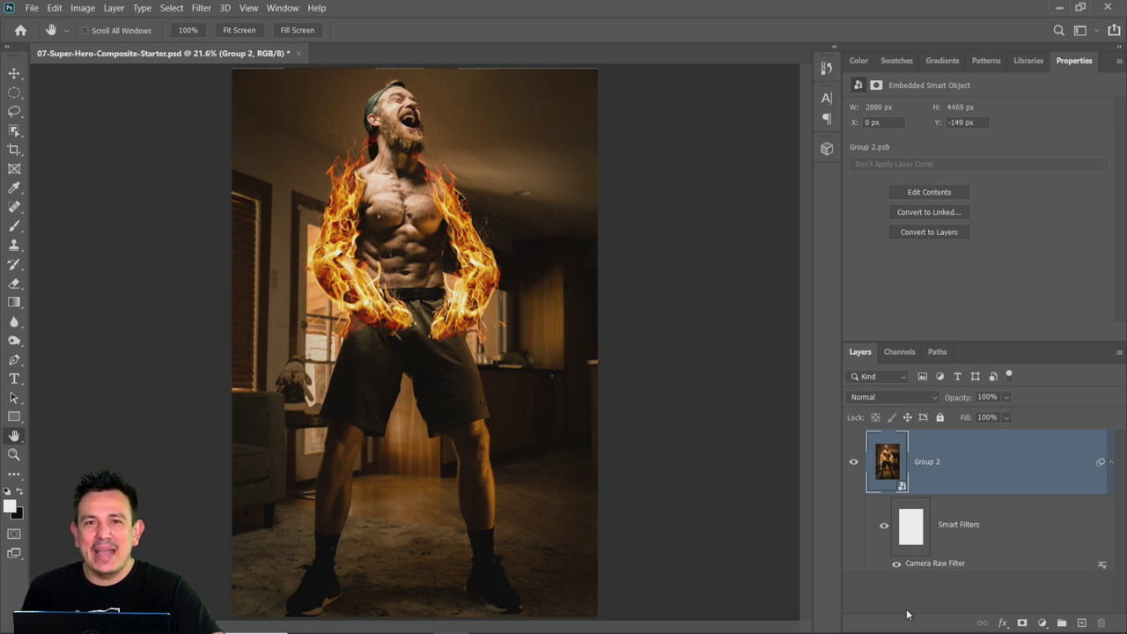
Review the editable Camera Raw settings and the layers inside the Group 2 smart object, closing both unchanged
{"action": "double_click", "coordinate": [935, 562]}
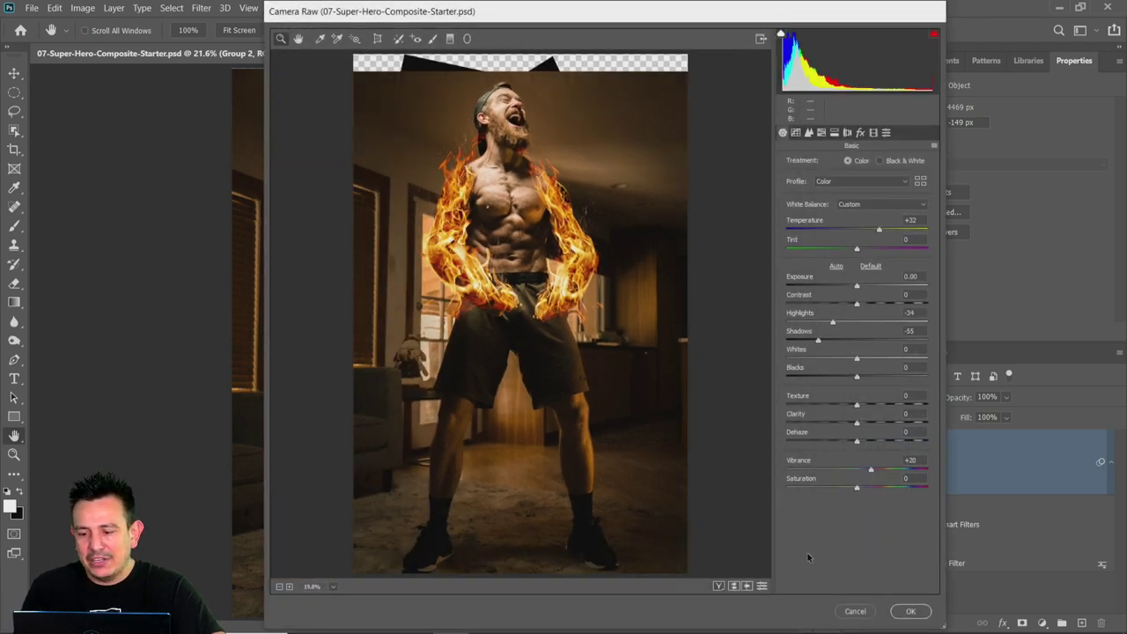
{"action": "left_click", "coordinate": [907, 611]}
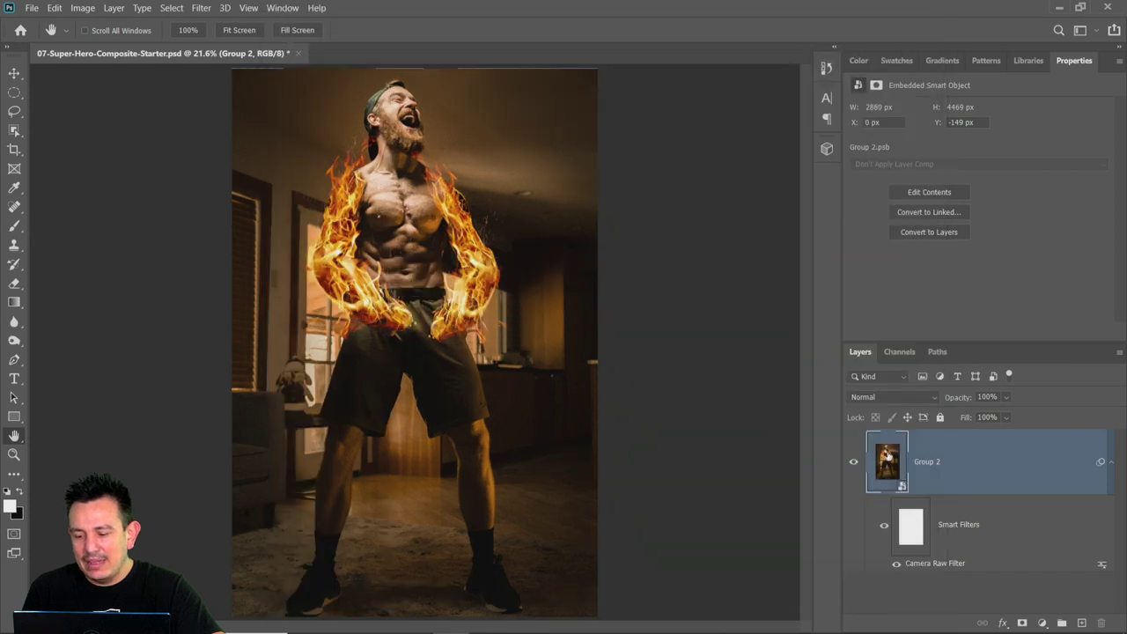
{"action": "double_click", "coordinate": [889, 465]}
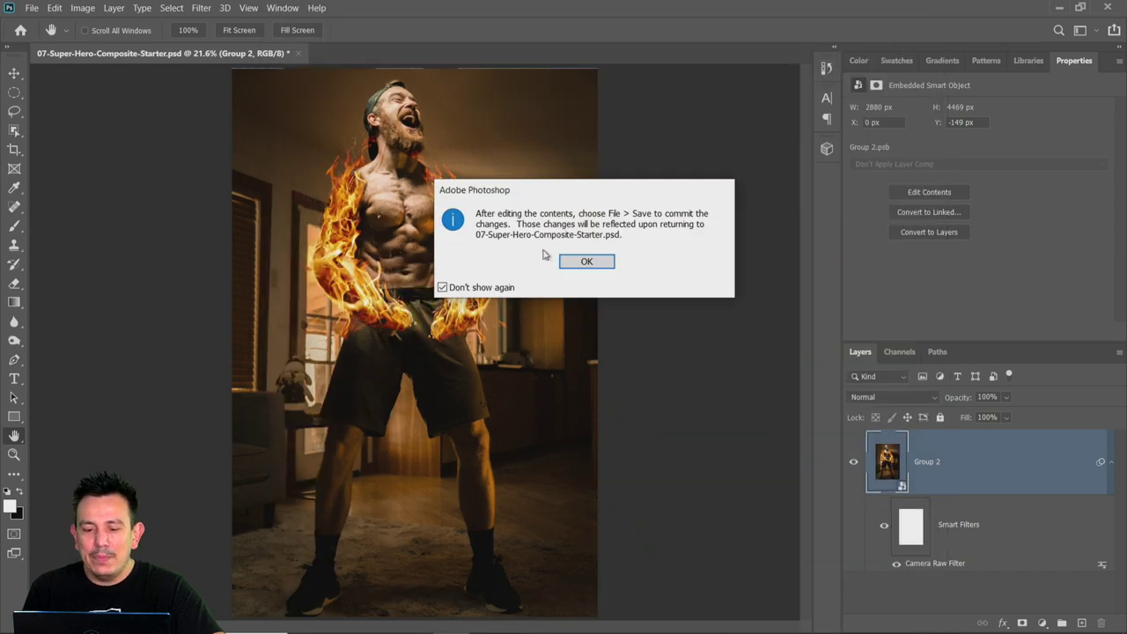
{"action": "left_click", "coordinate": [587, 262]}
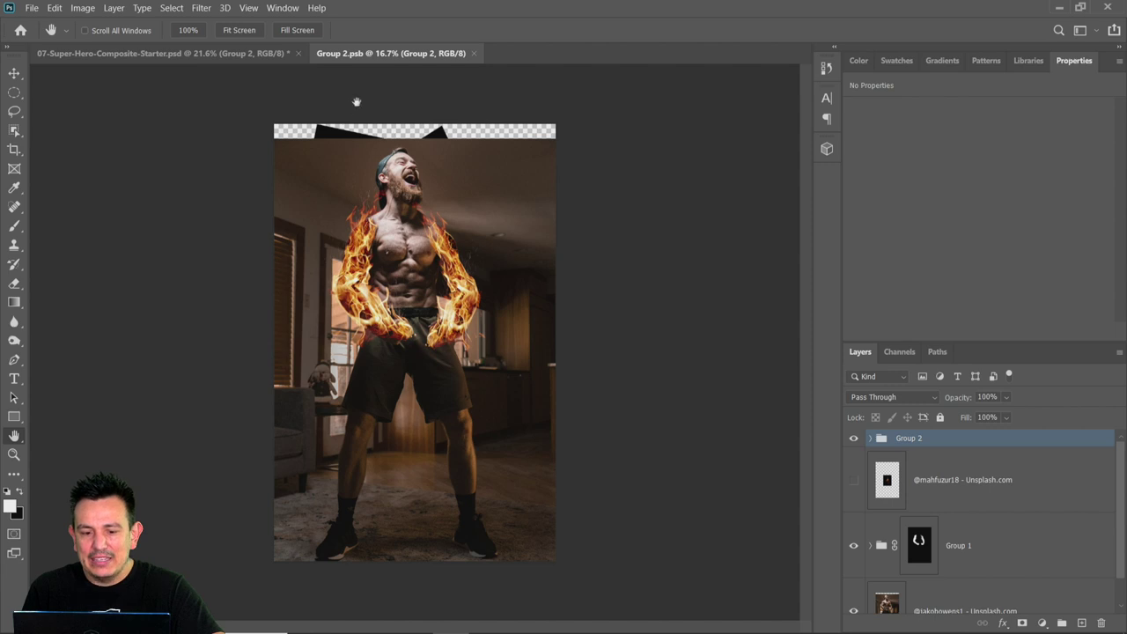
{"action": "left_click", "coordinate": [473, 53]}
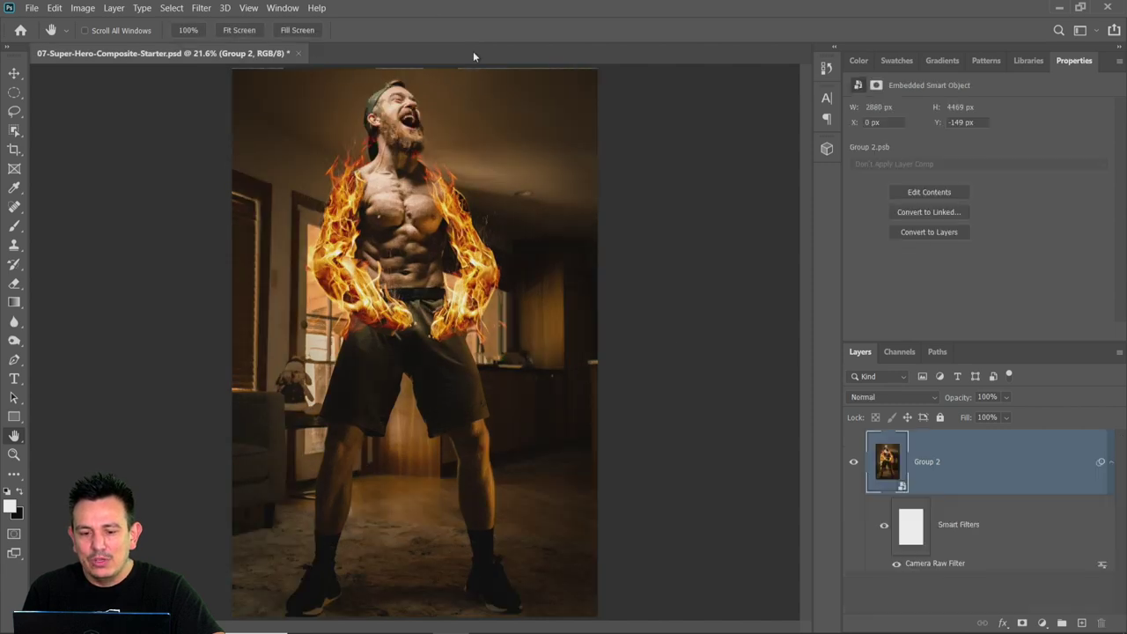
Open the contents of the Group 2 smart object and add a new empty layer above the Group 2 folder
{"action": "double_click", "coordinate": [894, 463]}
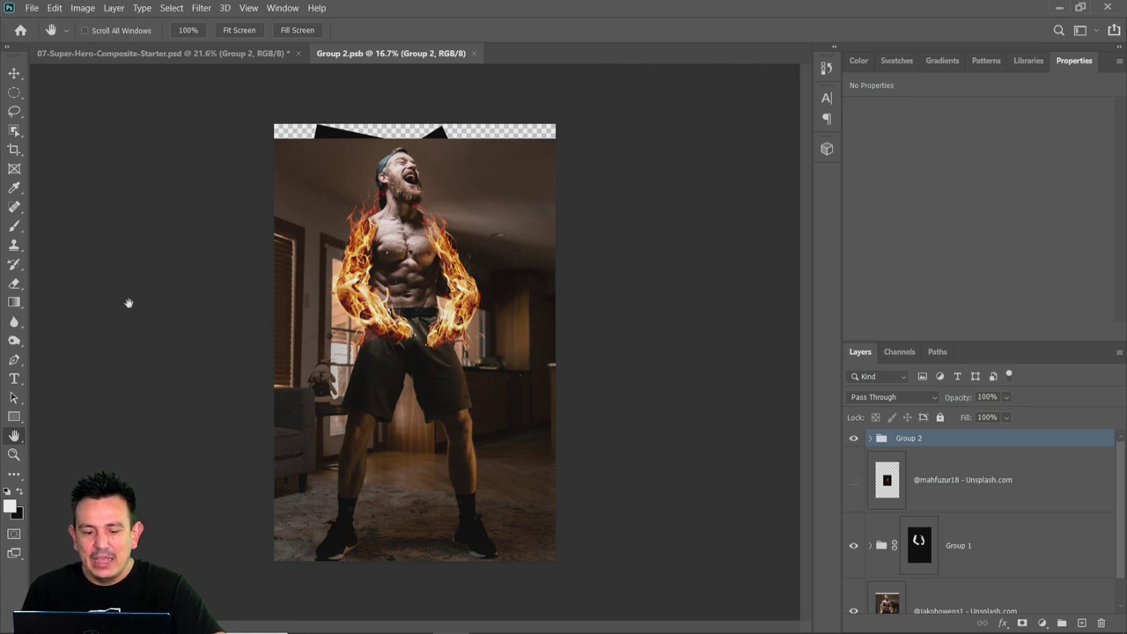
{"action": "left_click", "coordinate": [14, 455]}
{"action": "left_click", "coordinate": [354, 235]}
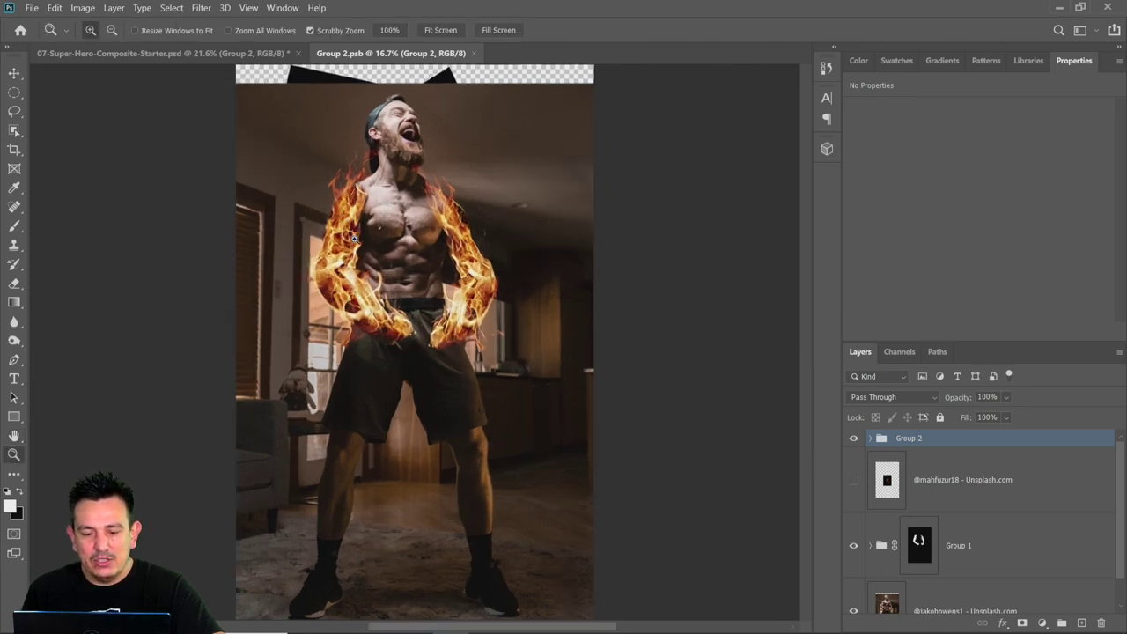
{"action": "left_click_drag", "start_coordinate": [354, 236], "coordinate": [438, 212]}
{"action": "scroll", "coordinate": [438, 213], "scroll_direction": "up", "scroll_amount": 1}
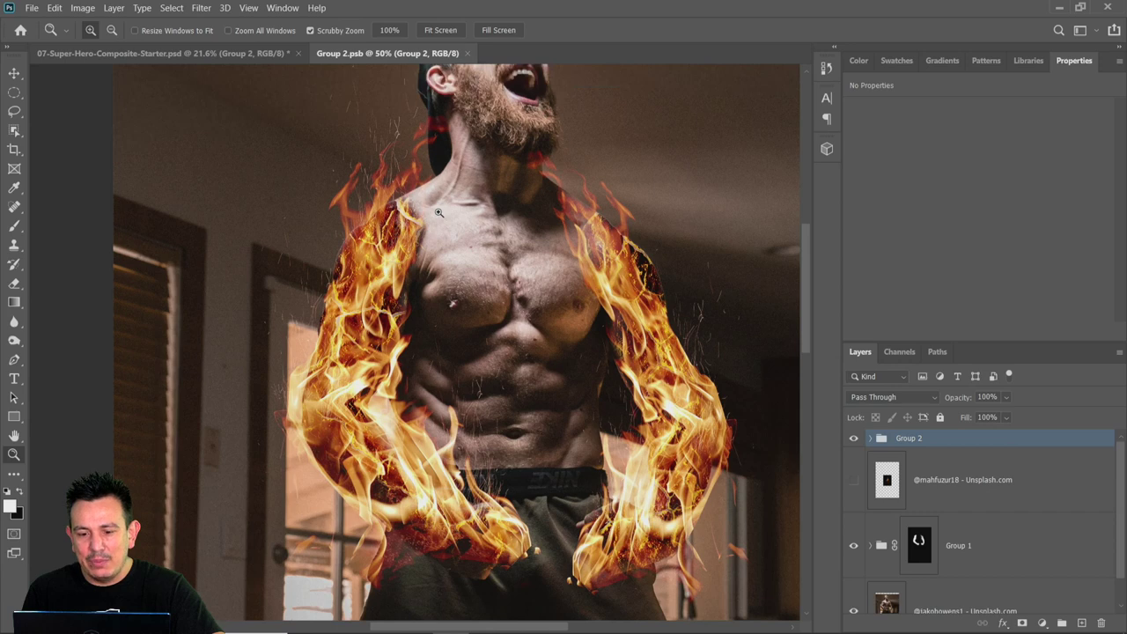
{"action": "scroll", "coordinate": [438, 212], "scroll_direction": "up", "scroll_amount": 1}
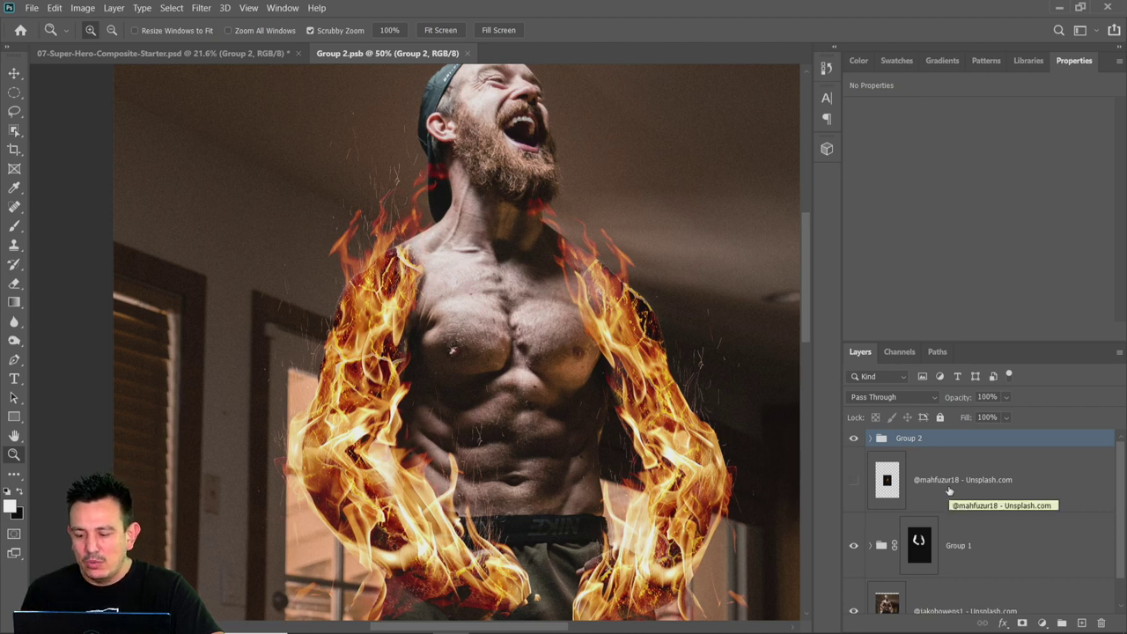
{"action": "left_click", "coordinate": [1081, 622]}
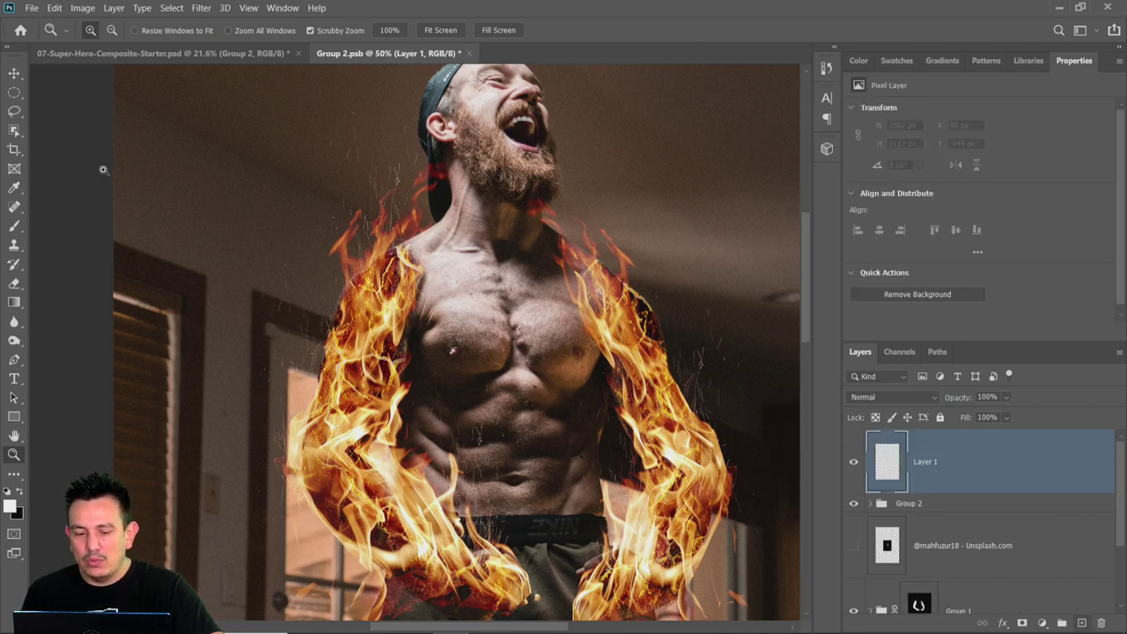
Sample a yellow from the shoulder flames for the brush and lighten the foreground color to #eed57a
{"action": "left_click", "coordinate": [14, 225]}
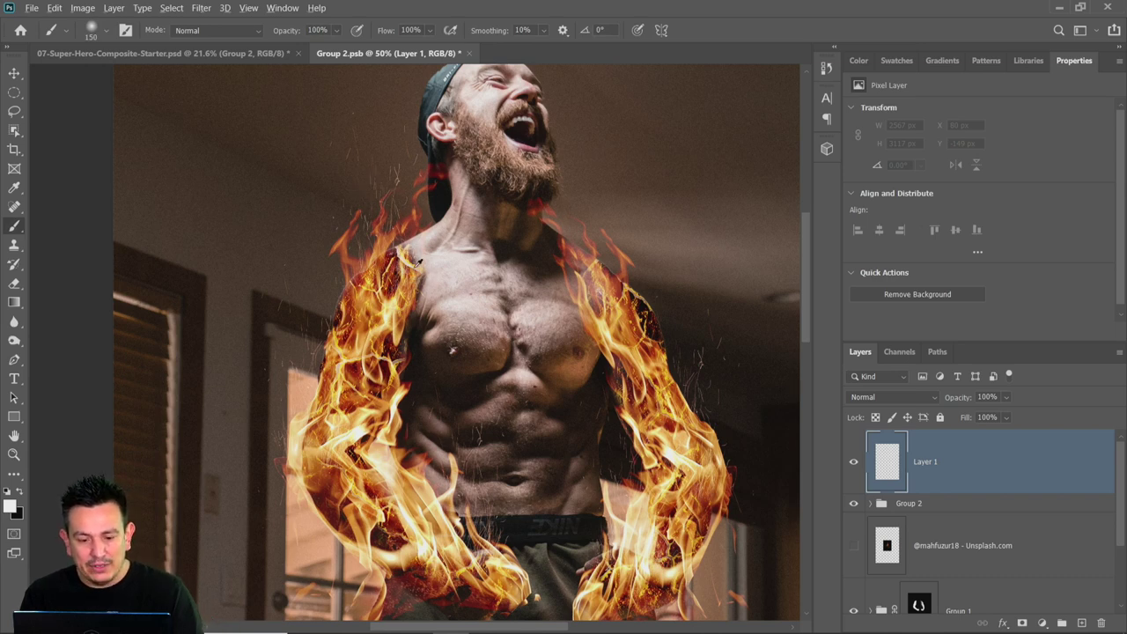
{"action": "left_click_drag", "start_coordinate": [416, 257], "coordinate": [414, 257]}
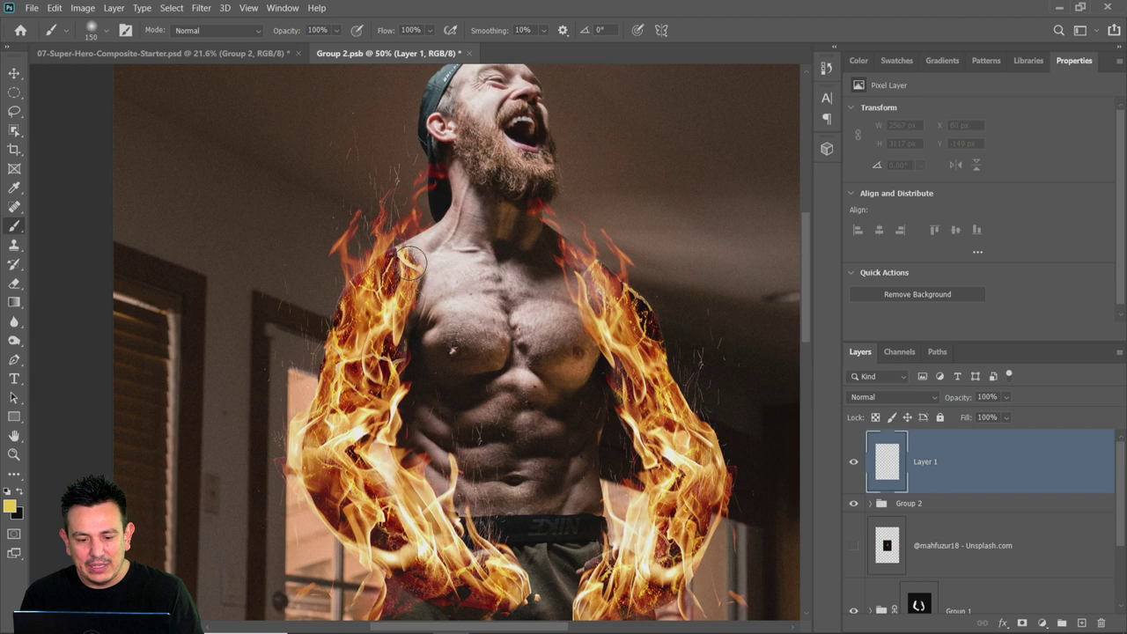
{"action": "left_click", "coordinate": [10, 506]}
{"action": "left_click", "coordinate": [674, 176]}
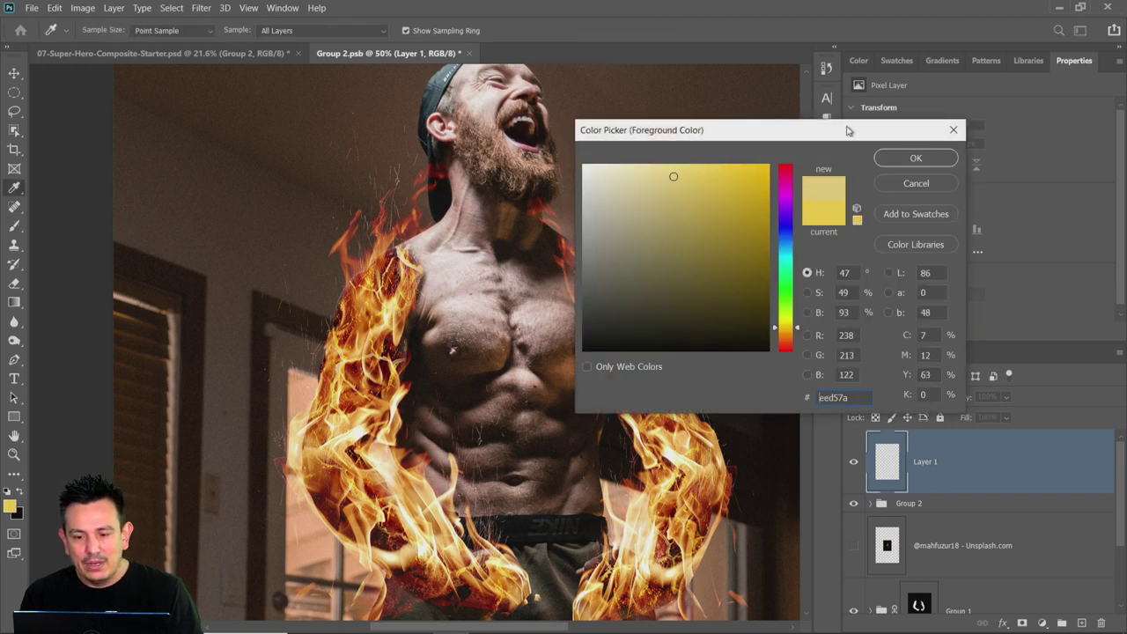
{"action": "left_click", "coordinate": [915, 158]}
Paint soft pale yellow brush strokes on Layer 1 over the side of the neck and the adjoining flaming shoulder
{"action": "key", "text": "b"}
{"action": "left_click", "coordinate": [454, 183]}
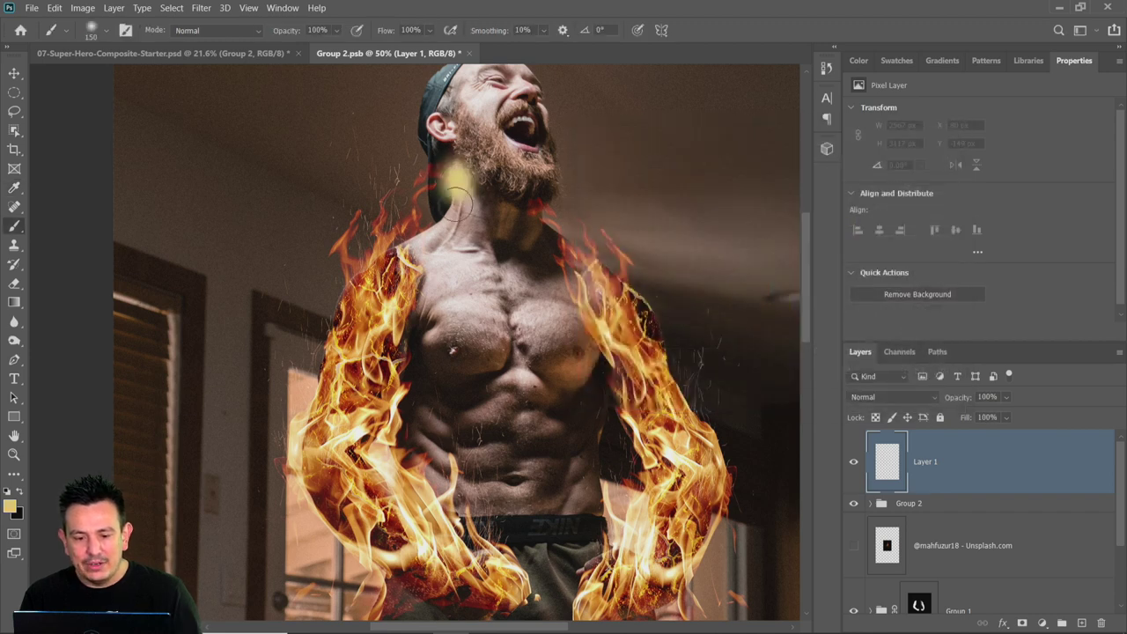
{"action": "mouse_move", "coordinate": [459, 205]}
{"action": "left_mouse_down"}
{"action": "mouse_move", "coordinate": [437, 254]}
{"action": "mouse_move", "coordinate": [367, 304]}
{"action": "mouse_move", "coordinate": [447, 231]}
{"action": "left_mouse_up"}
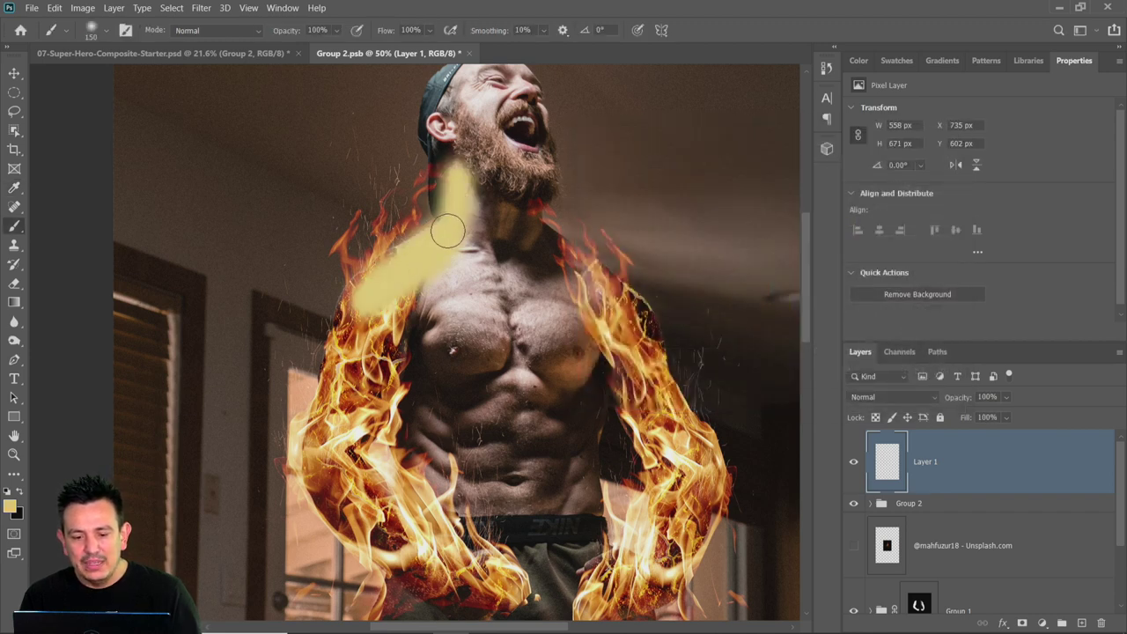
Set Layer 1's blend mode to Color Dodge with Transparency Shapes Layer turned off and Fill Opacity at 29%
{"action": "double_click", "coordinate": [1019, 465]}
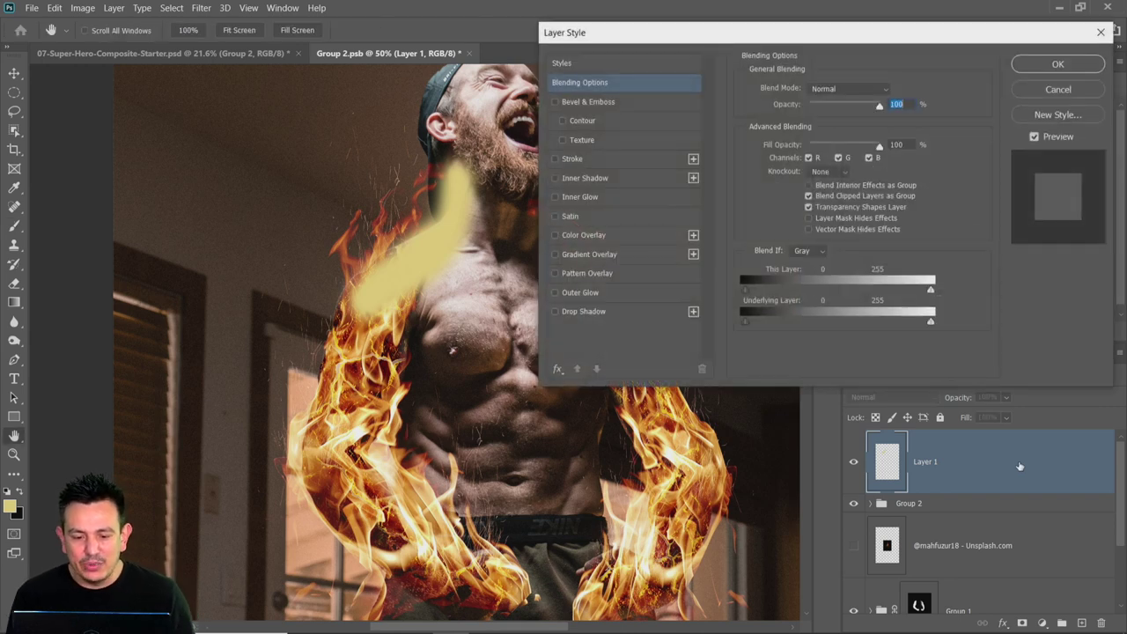
{"action": "left_click", "coordinate": [836, 89]}
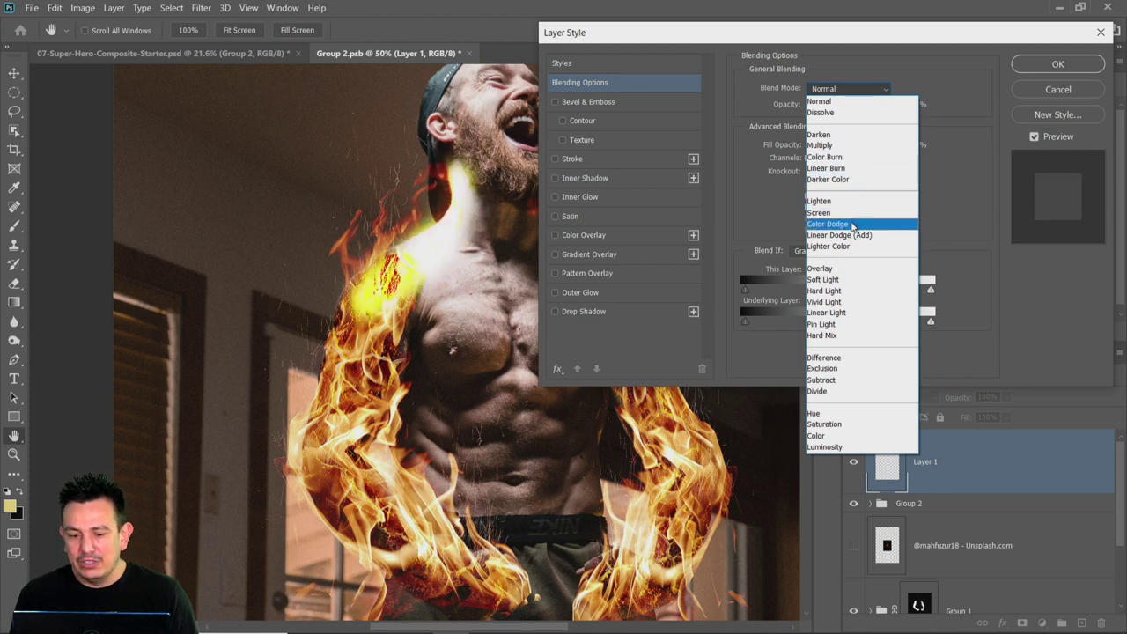
{"action": "left_click", "coordinate": [852, 225]}
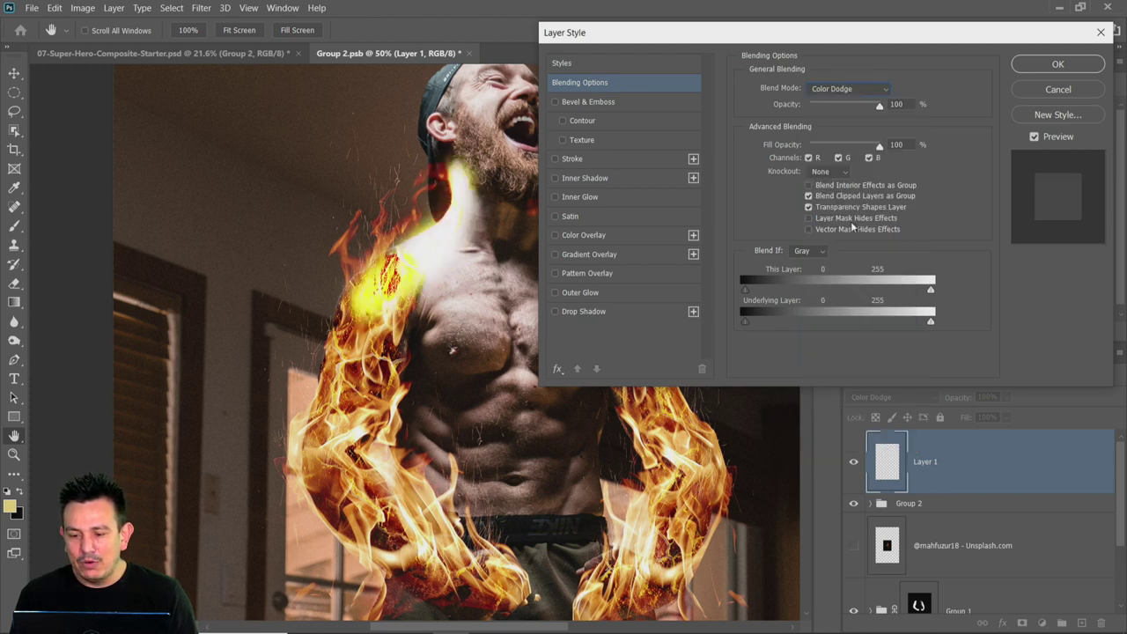
{"action": "left_click", "coordinate": [808, 209]}
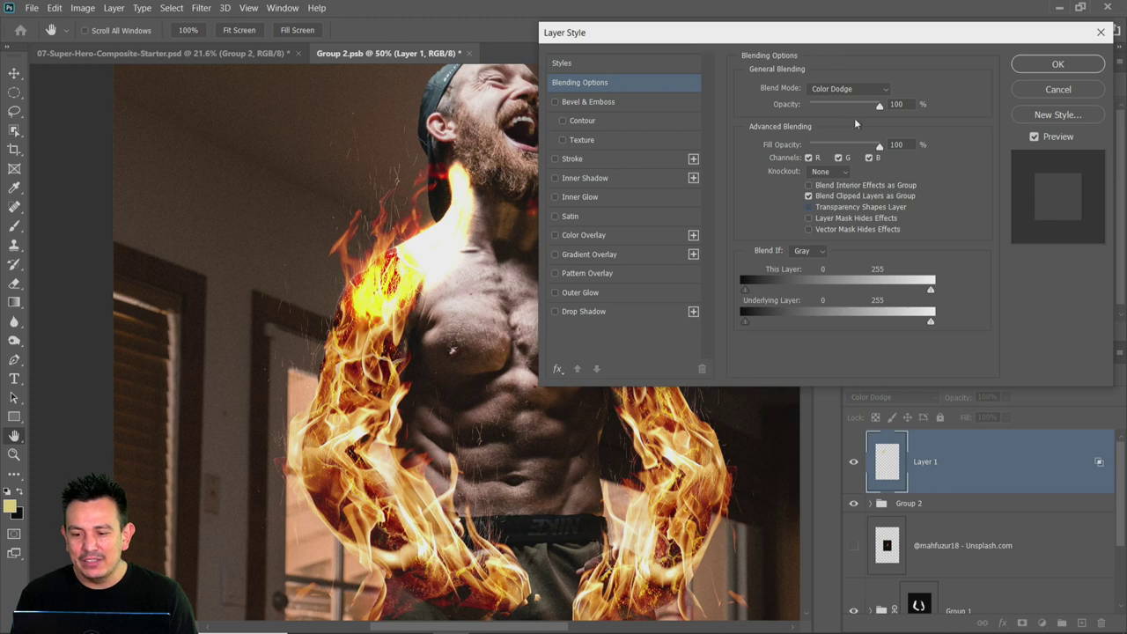
{"action": "mouse_move", "coordinate": [859, 146]}
{"action": "left_mouse_down"}
{"action": "mouse_move", "coordinate": [819, 153]}
{"action": "mouse_move", "coordinate": [829, 151]}
{"action": "left_mouse_up"}
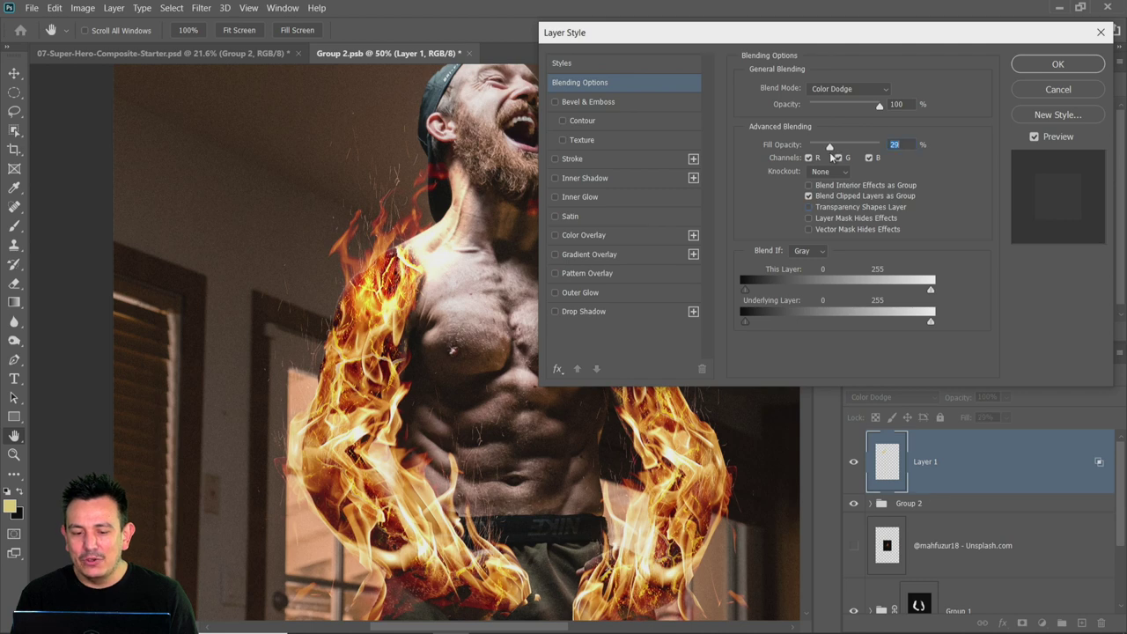
{"action": "left_click", "coordinate": [1021, 67]}
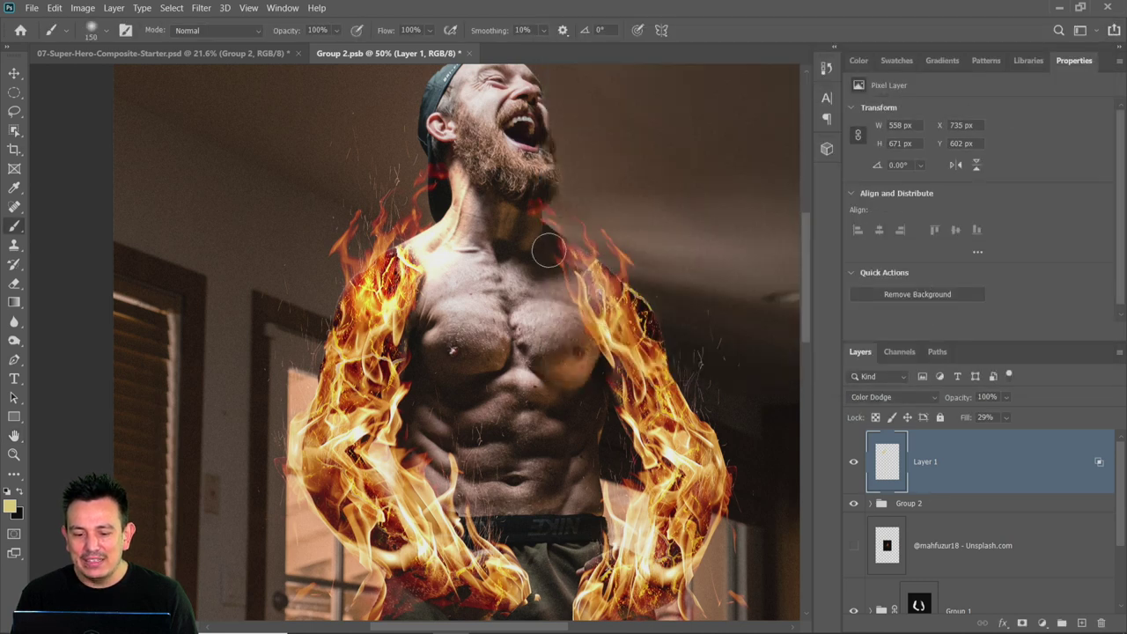
Paint more yellow glow on Layer 1 over the other flaming shoulder and around both arms, saving and closing Group 2.psb
{"action": "mouse_move", "coordinate": [566, 256]}
{"action": "left_mouse_down"}
{"action": "mouse_move", "coordinate": [604, 267]}
{"action": "mouse_move", "coordinate": [669, 370]}
{"action": "left_mouse_up"}
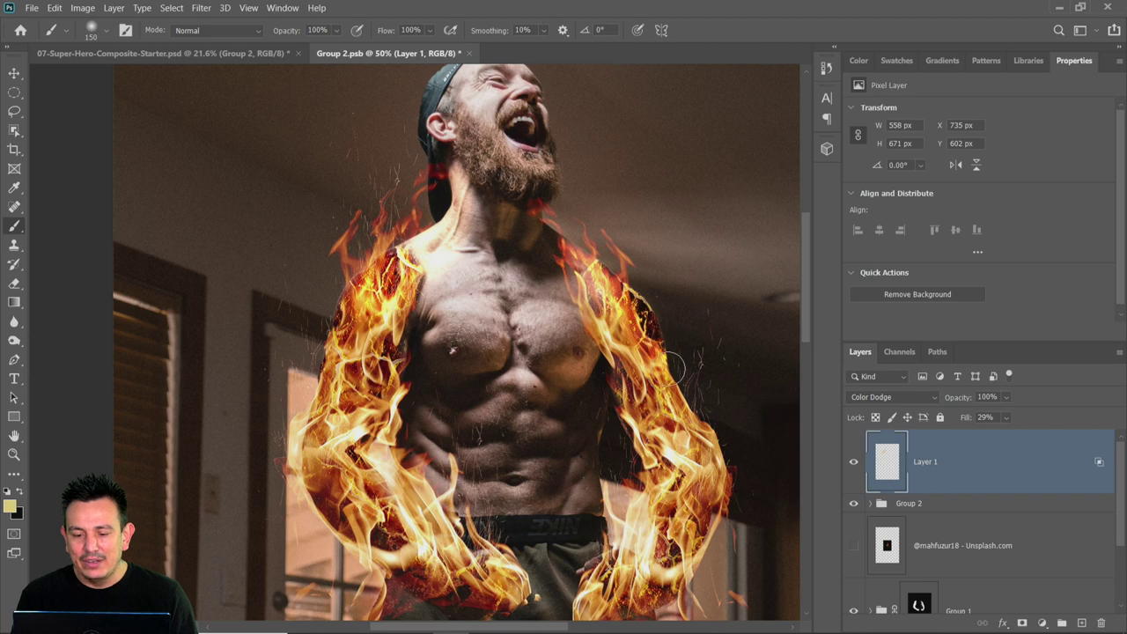
{"action": "mouse_move", "coordinate": [416, 111]}
{"action": "left_mouse_down"}
{"action": "mouse_move", "coordinate": [445, 176]}
{"action": "mouse_move", "coordinate": [440, 211]}
{"action": "mouse_move", "coordinate": [326, 333]}
{"action": "mouse_move", "coordinate": [302, 481]}
{"action": "mouse_move", "coordinate": [418, 582]}
{"action": "left_mouse_up"}
{"action": "mouse_move", "coordinate": [651, 546]}
{"action": "left_mouse_down"}
{"action": "mouse_move", "coordinate": [598, 352]}
{"action": "mouse_move", "coordinate": [611, 297]}
{"action": "mouse_move", "coordinate": [703, 444]}
{"action": "mouse_move", "coordinate": [712, 480]}
{"action": "mouse_move", "coordinate": [690, 573]}
{"action": "left_mouse_up"}
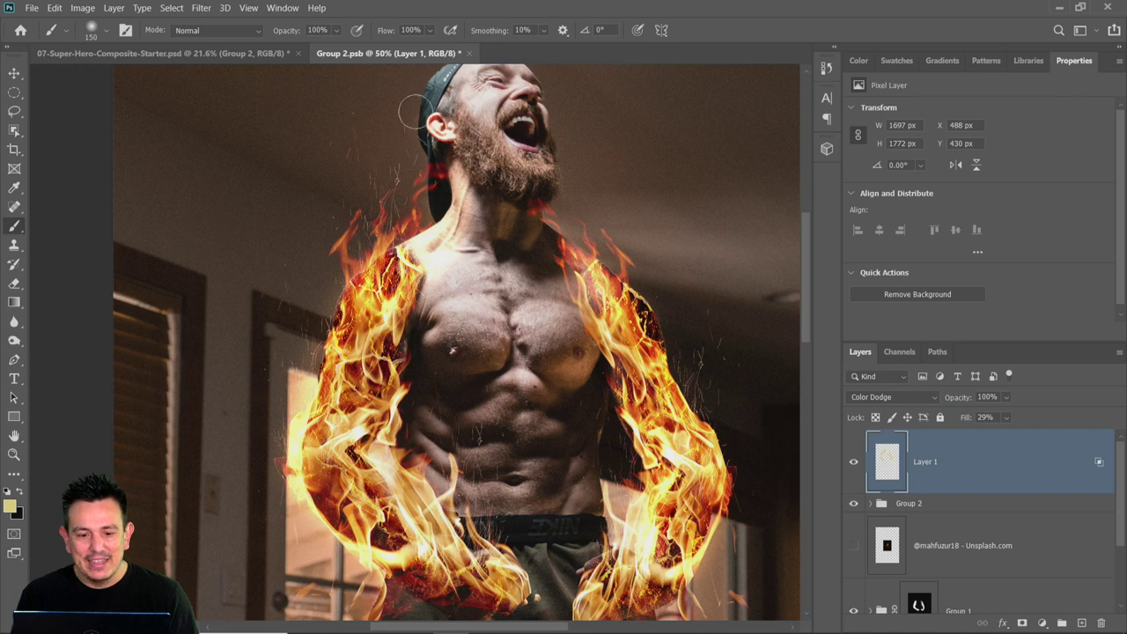
{"action": "left_click", "coordinate": [470, 54]}
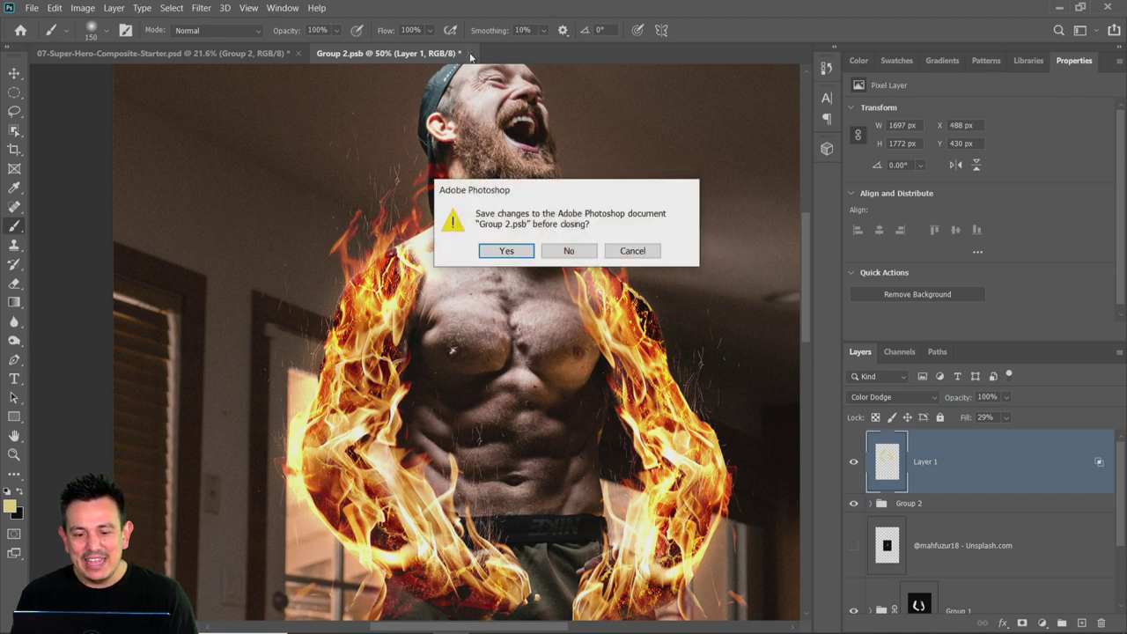
{"action": "left_click", "coordinate": [500, 251]}
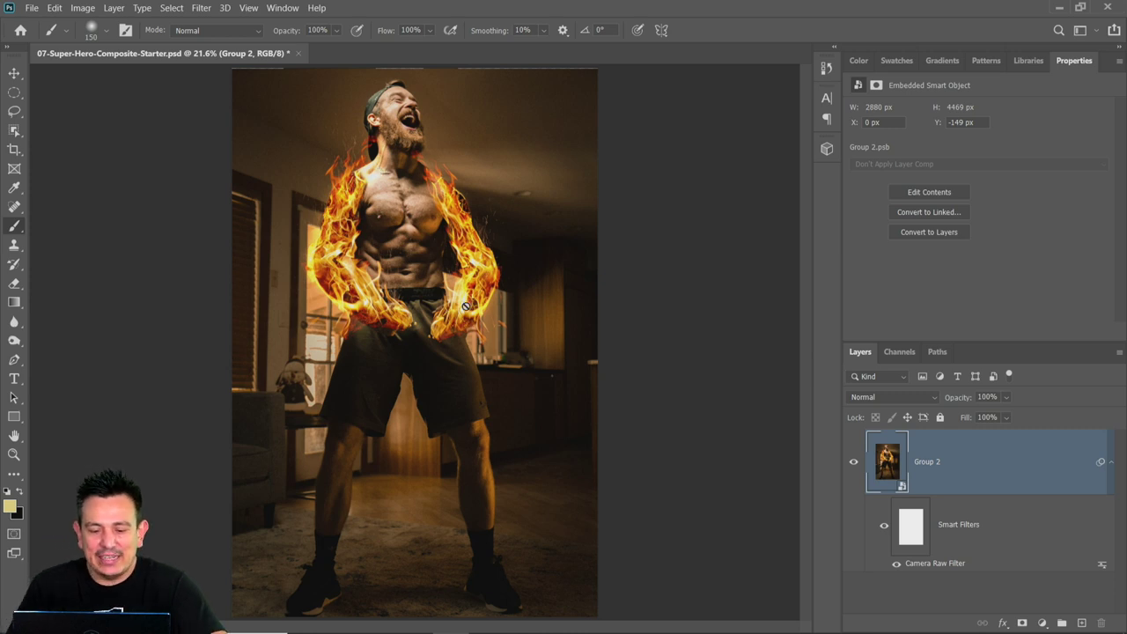
Switch to Chrome and review the Photoshop Daily Creative Challenge page on Behance, including its How does it work section
{"action": "mouse_move", "coordinate": [451, 626]}
{"action": "mouse_move", "coordinate": [486, 621]}
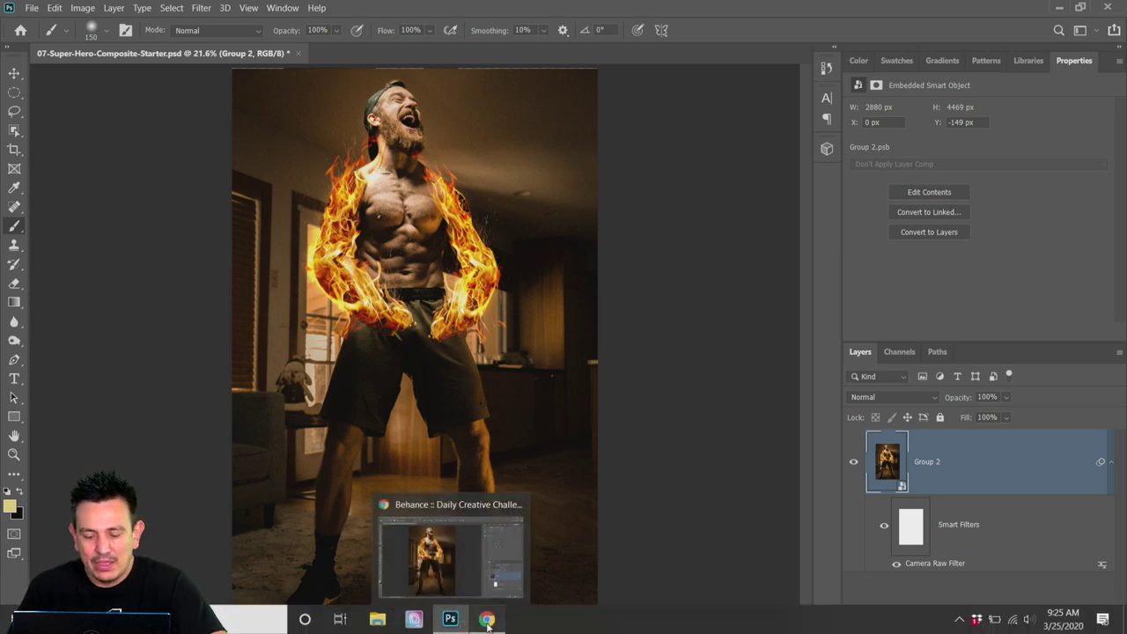
{"action": "left_click", "coordinate": [476, 563]}
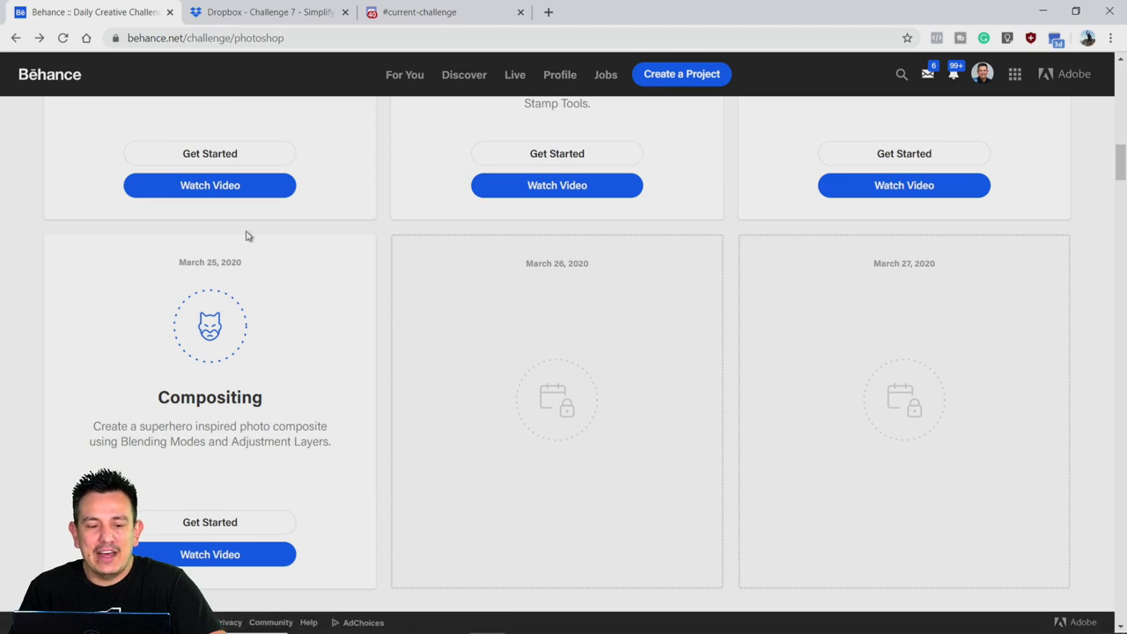
{"action": "scroll", "coordinate": [246, 233], "scroll_direction": "up", "scroll_amount": 15}
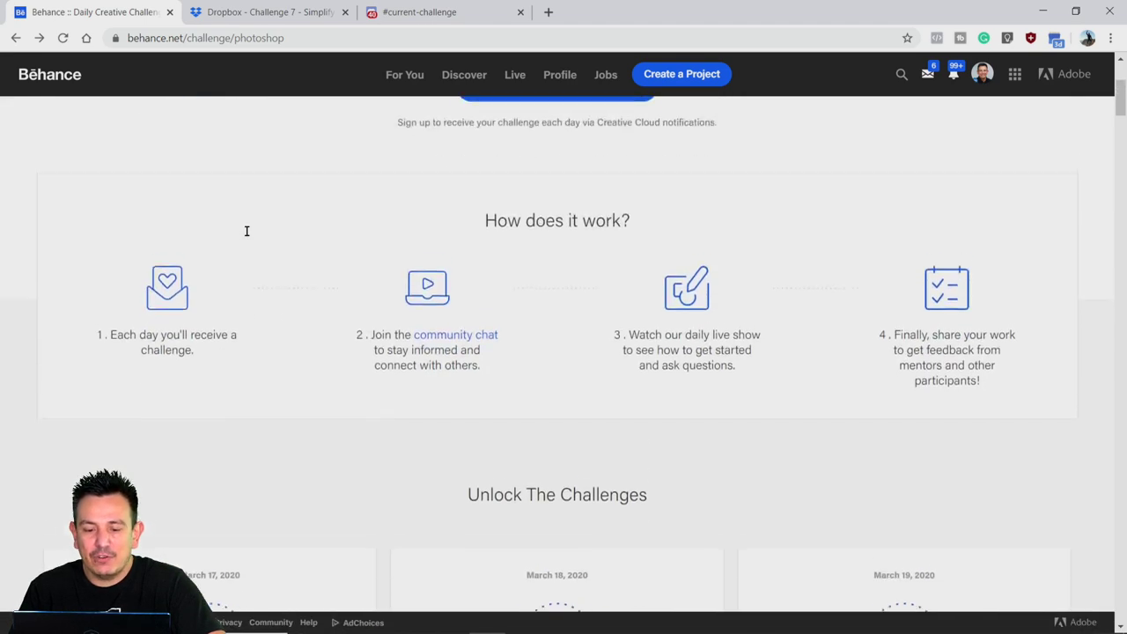
{"action": "scroll", "coordinate": [247, 231], "scroll_direction": "up", "scroll_amount": 3}
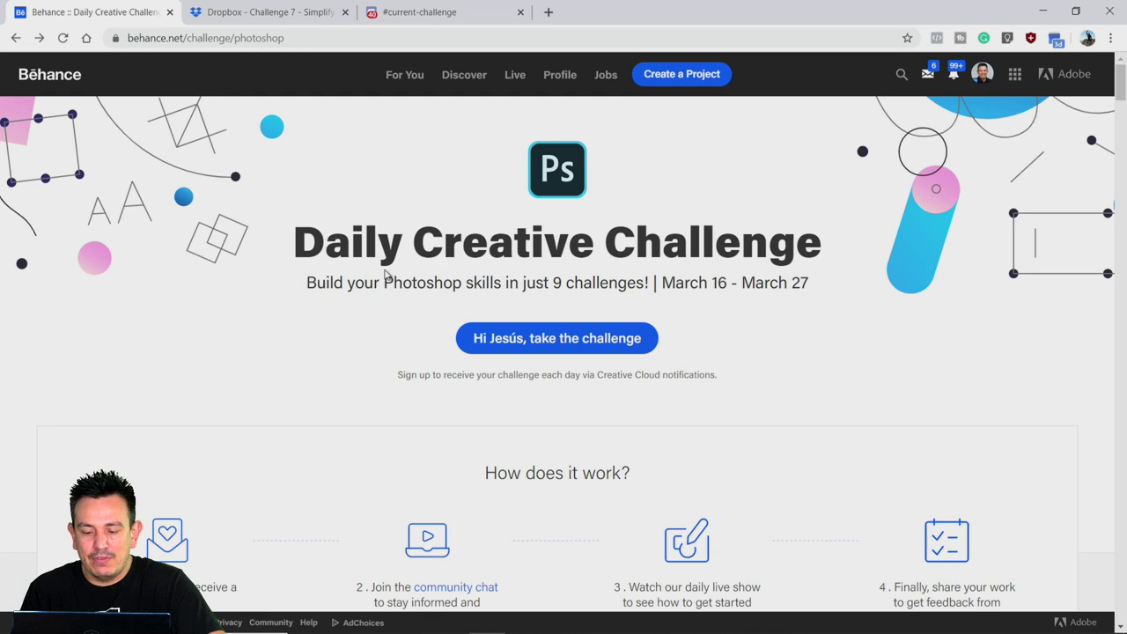
{"action": "scroll", "coordinate": [385, 275], "scroll_direction": "down", "scroll_amount": 2}
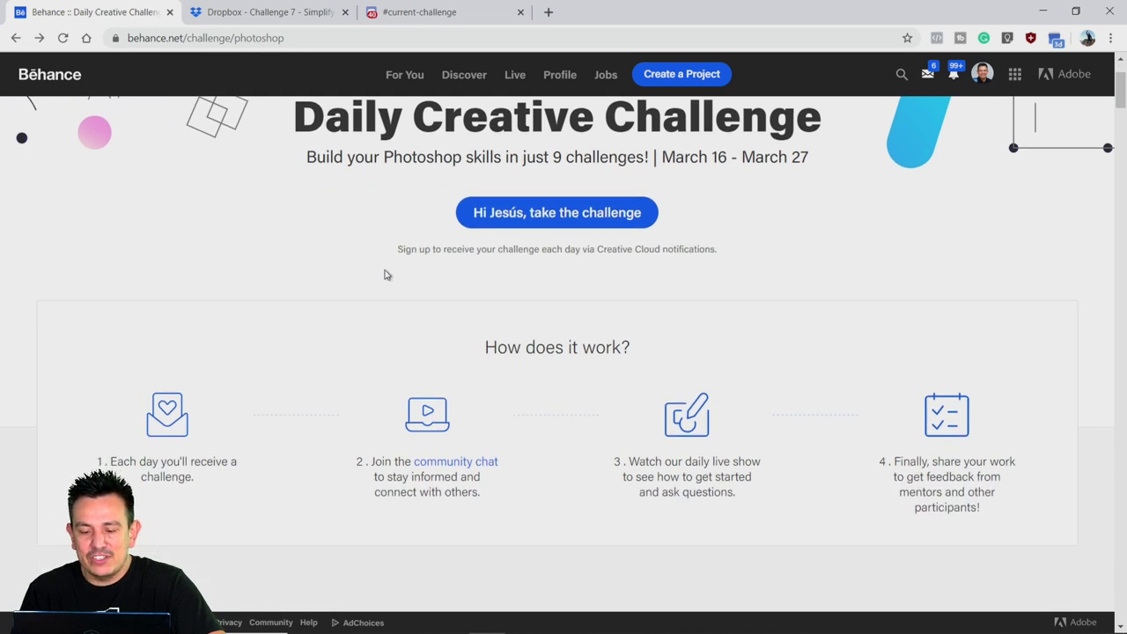
{"action": "scroll", "coordinate": [385, 275], "scroll_direction": "down", "scroll_amount": 2}
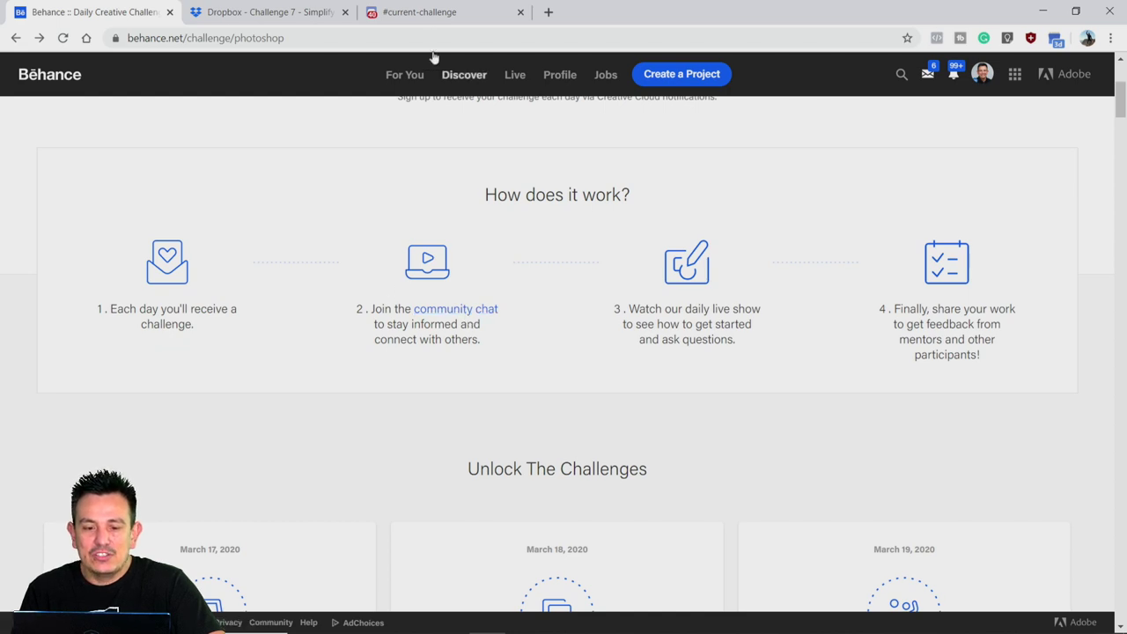
Open the Adobe Photoshop Discord's current-challenge channel and browse through to the latest challenge submissions
{"action": "left_click", "coordinate": [432, 13]}
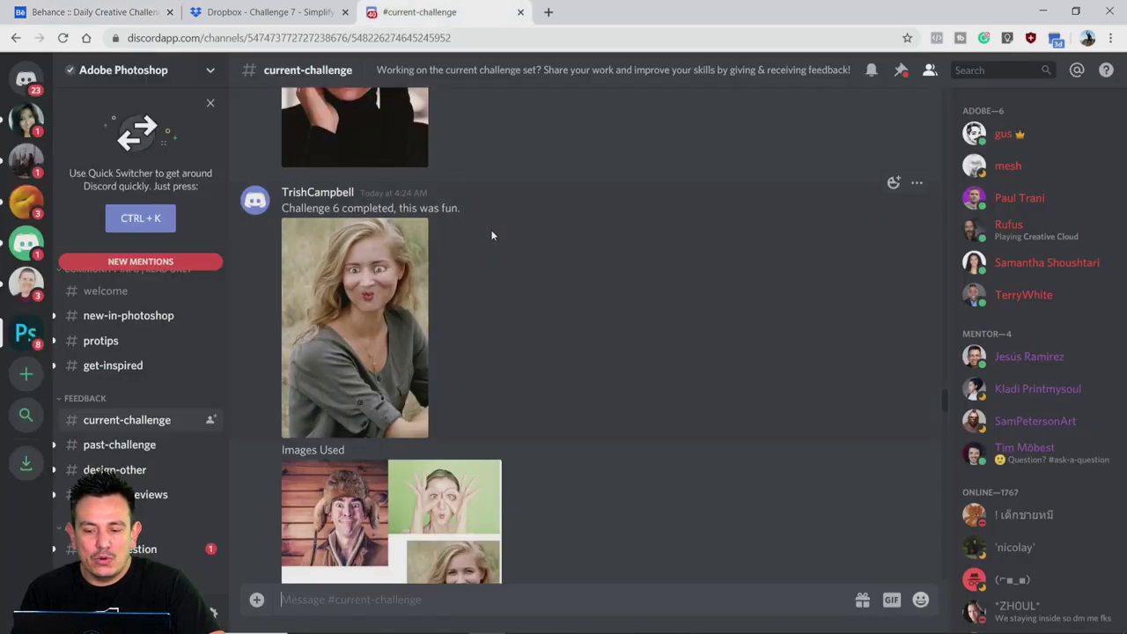
{"action": "scroll", "coordinate": [492, 235], "scroll_direction": "down", "scroll_amount": 2}
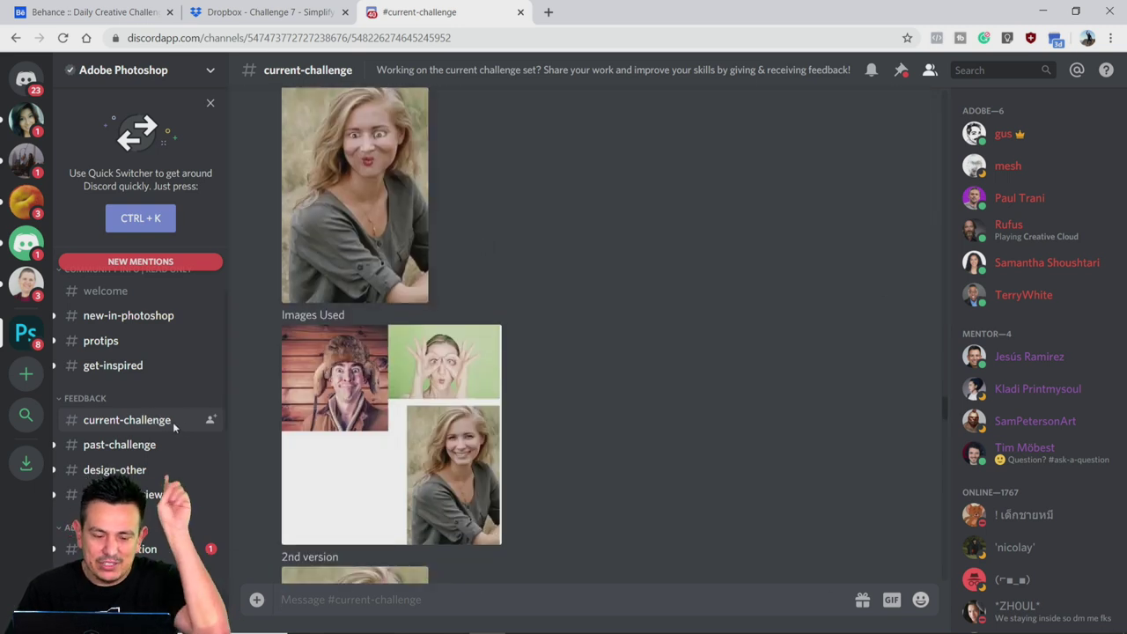
{"action": "scroll", "coordinate": [535, 400], "scroll_direction": "down", "scroll_amount": 15}
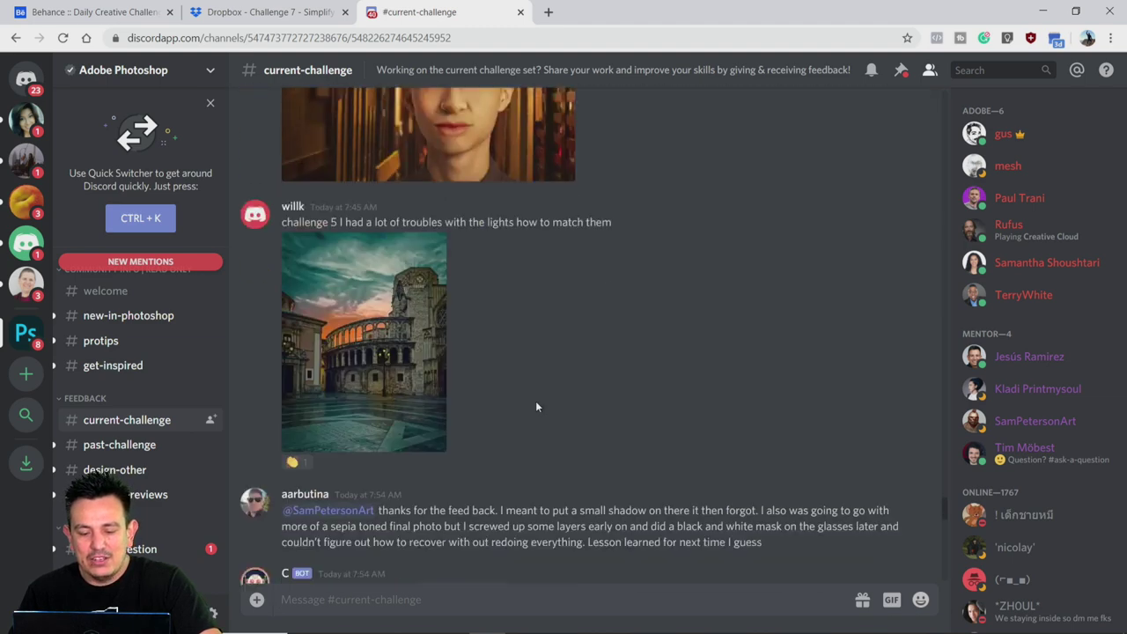
{"action": "scroll", "coordinate": [535, 407], "scroll_direction": "down", "scroll_amount": 10}
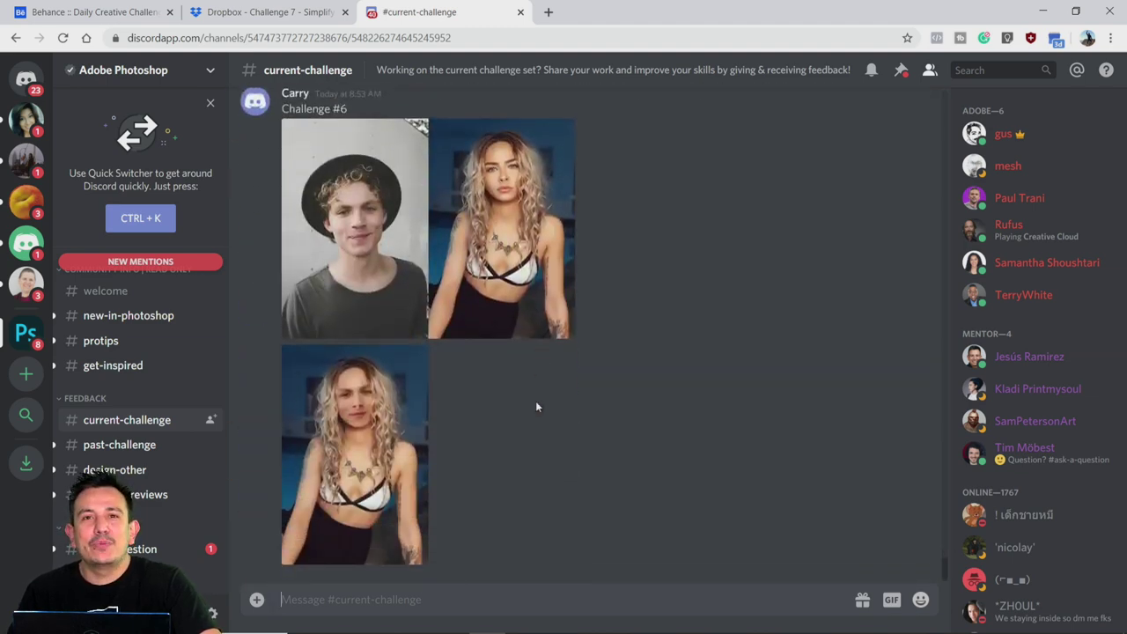